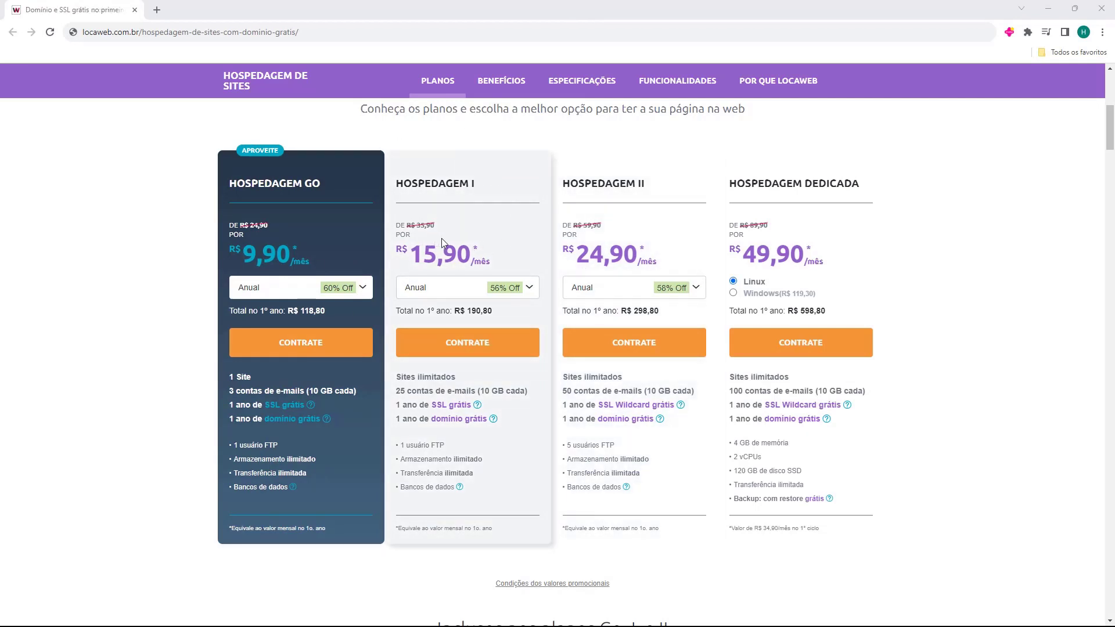
Scroll back to the top of the Locaweb hosting plans comparison page.
scroll(451, 238, up, 7)
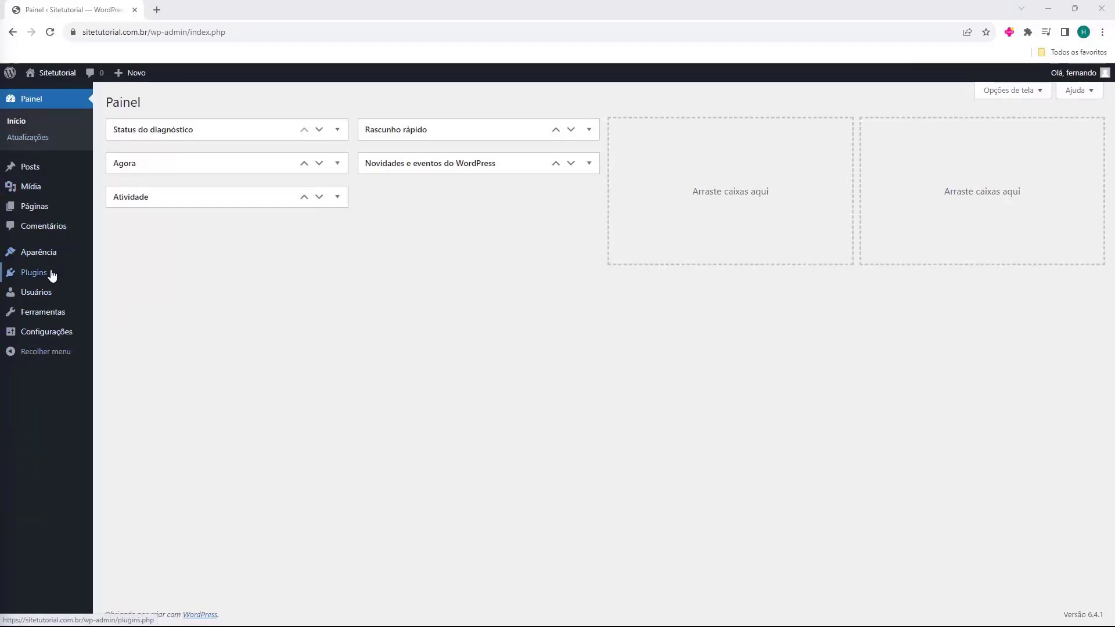
Search the plugin directory under Plugins > Adicionar plugin for 'elementor'.
mouse_move(34, 277)
click(35, 278)
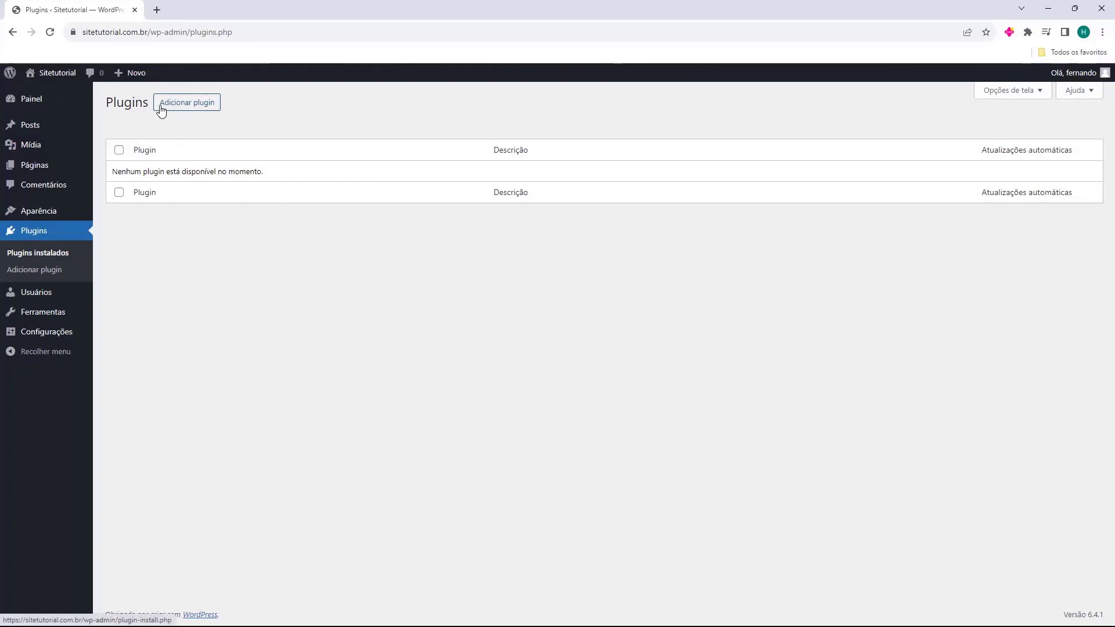
click(182, 105)
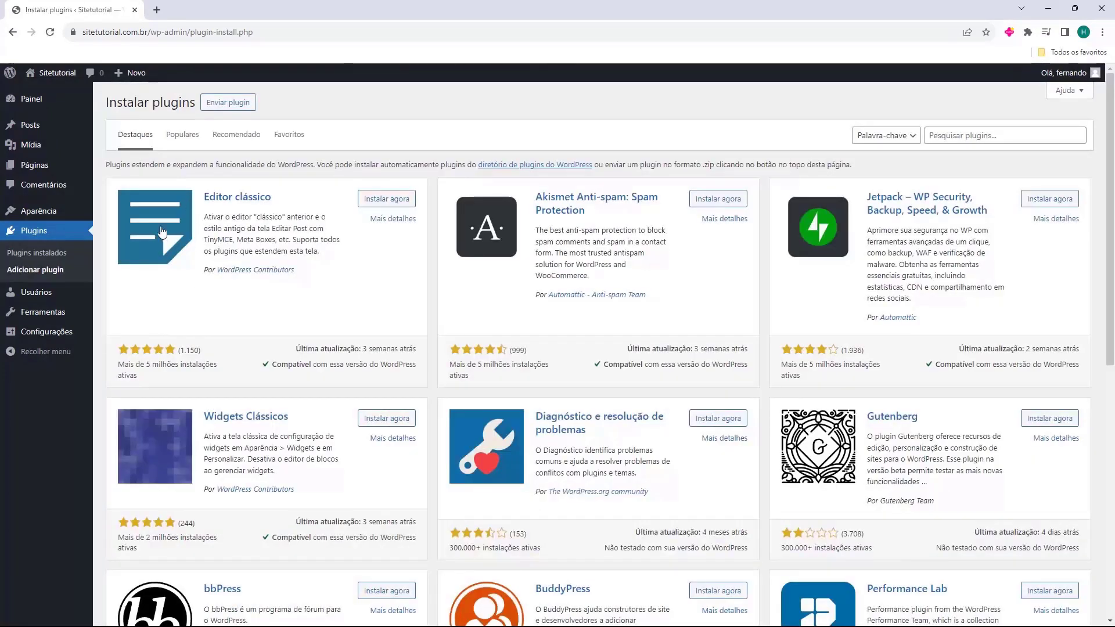
scroll(293, 276, down, 6)
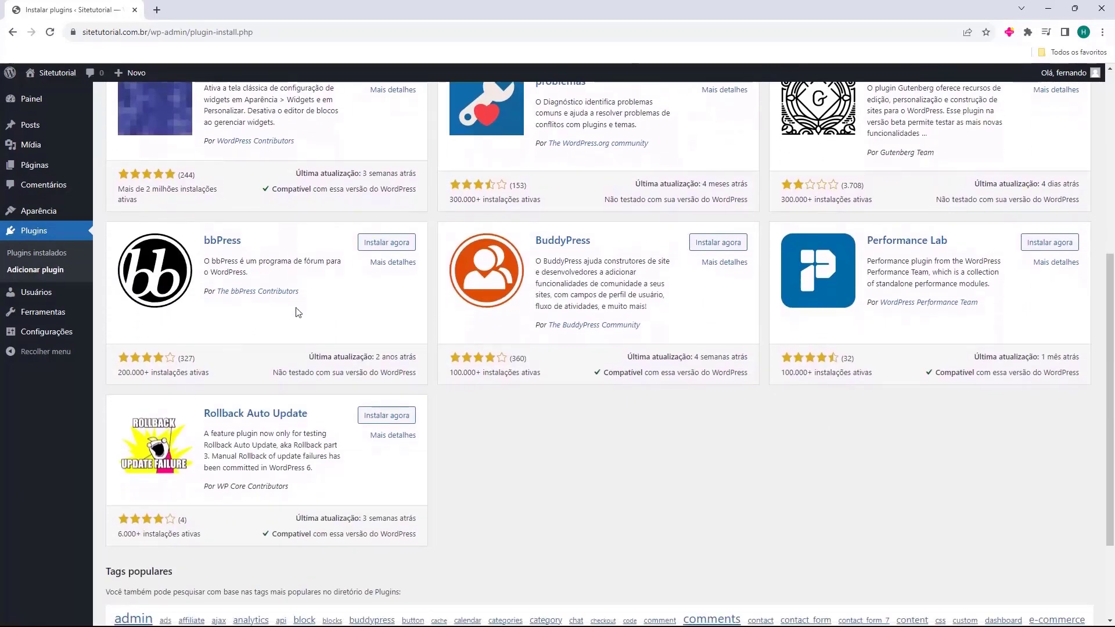
scroll(726, 513, up, 6)
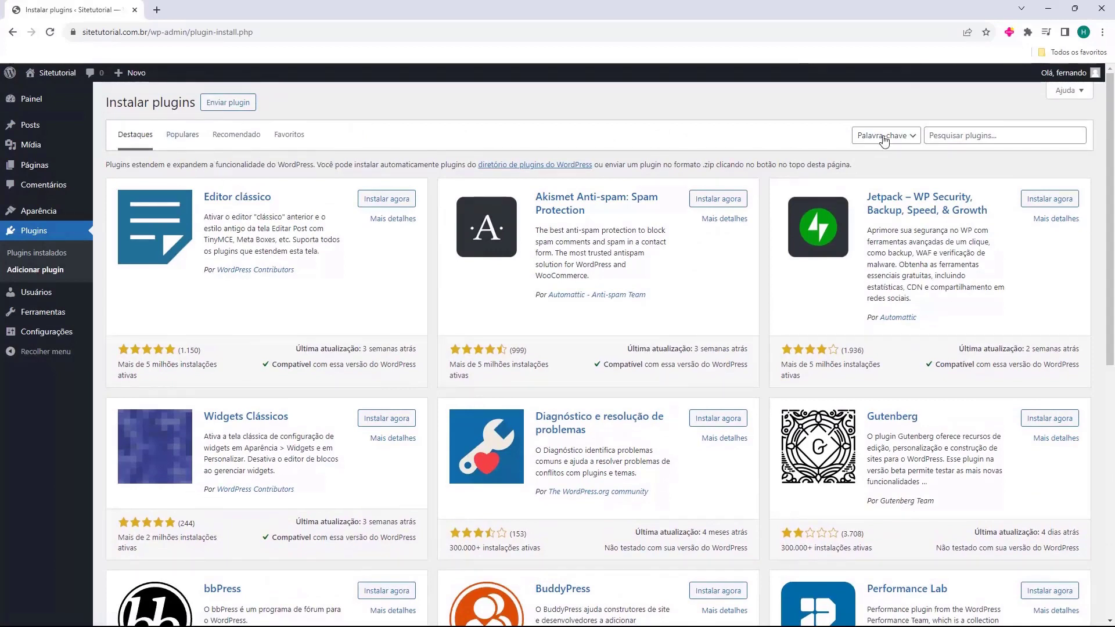
click(937, 137)
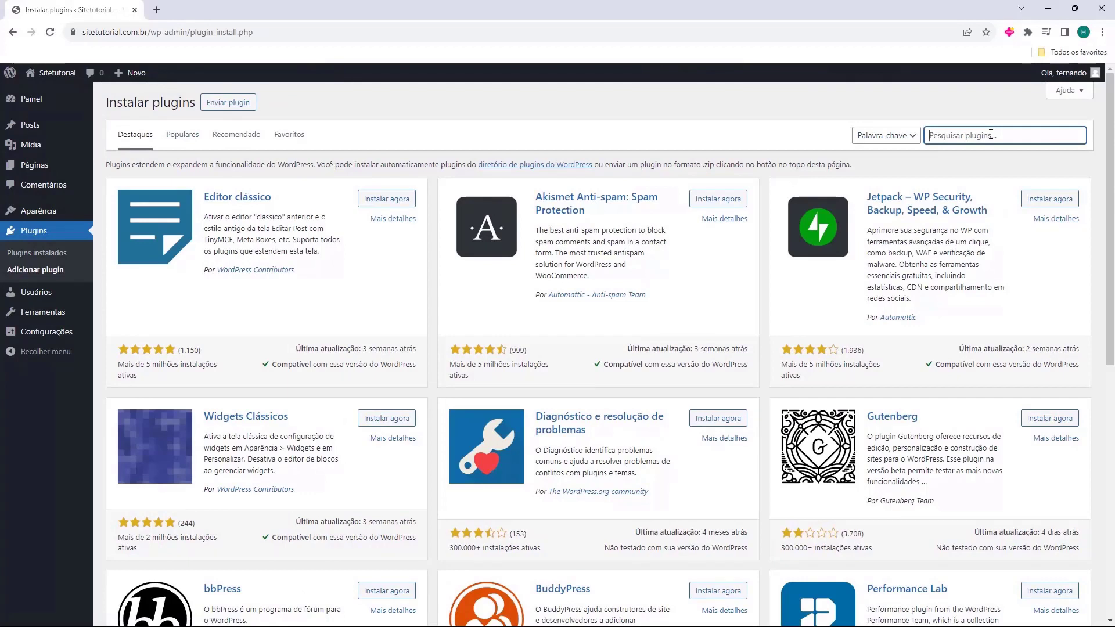
text(elementor)
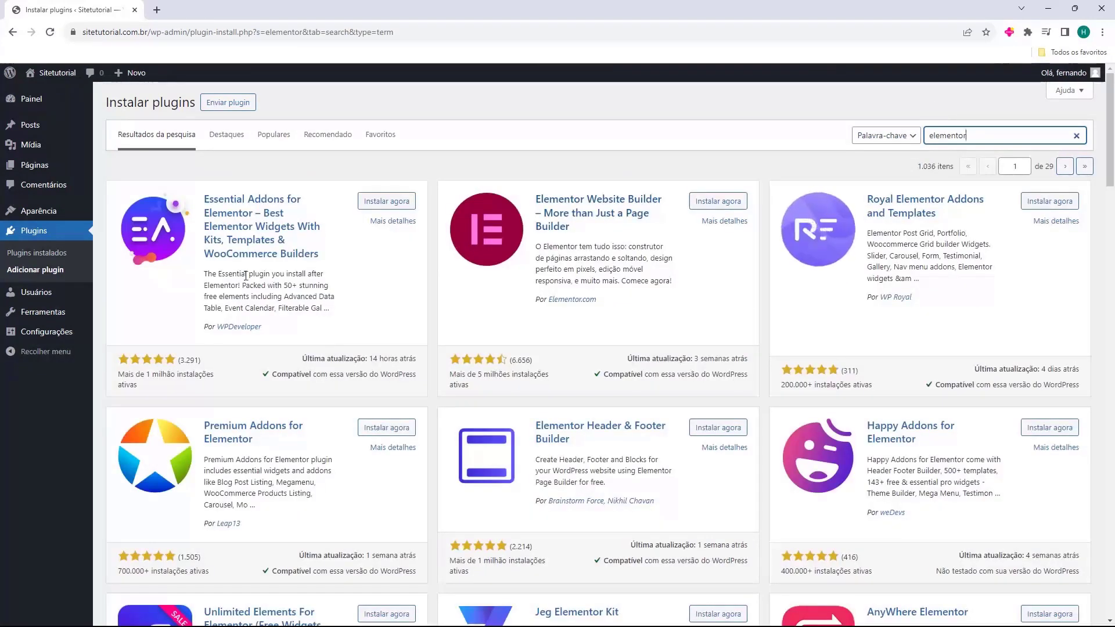
Install and activate the Elementor Website Builder plugin.
scroll(961, 404, down, 4)
scroll(590, 346, up, 4)
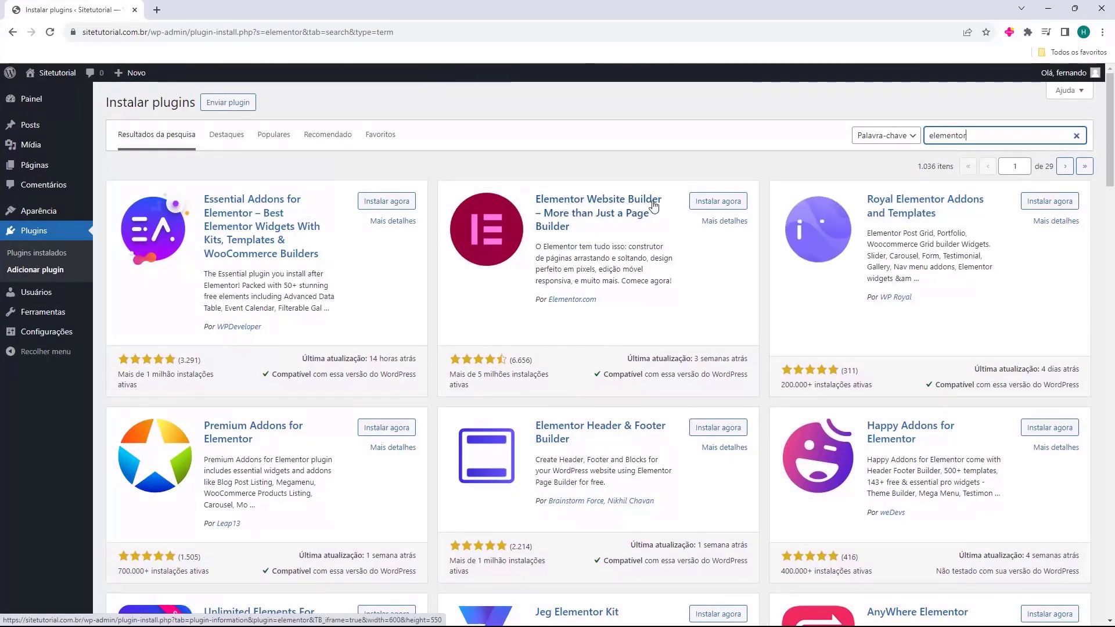
click(720, 206)
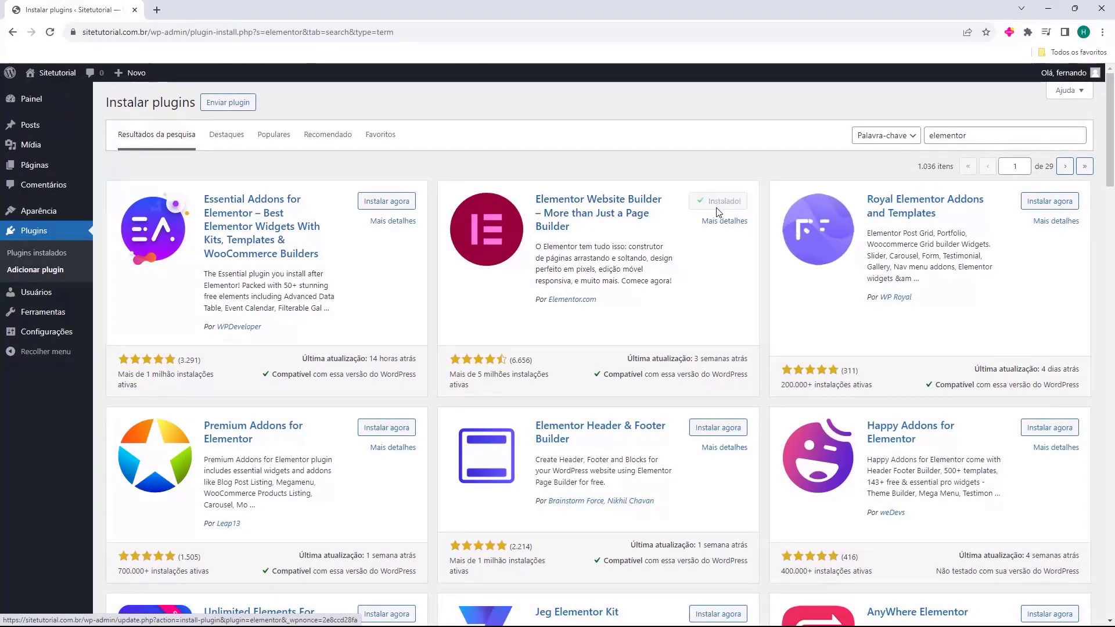
click(730, 204)
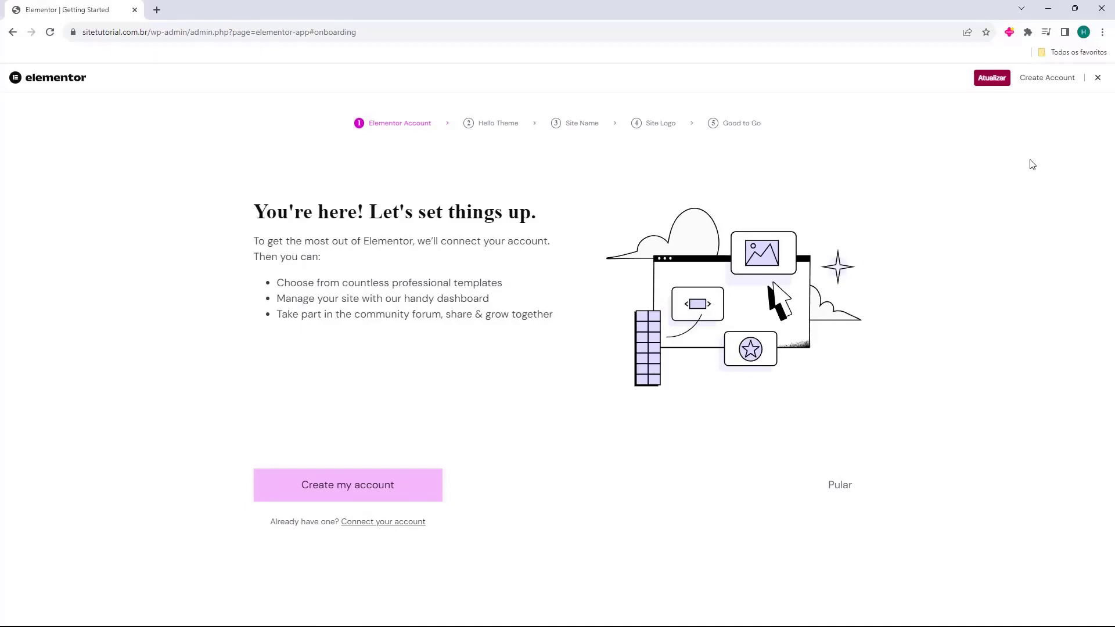
Close the Elementor onboarding and collapse the Visão geral do Elementor dashboard widget.
click(1098, 81)
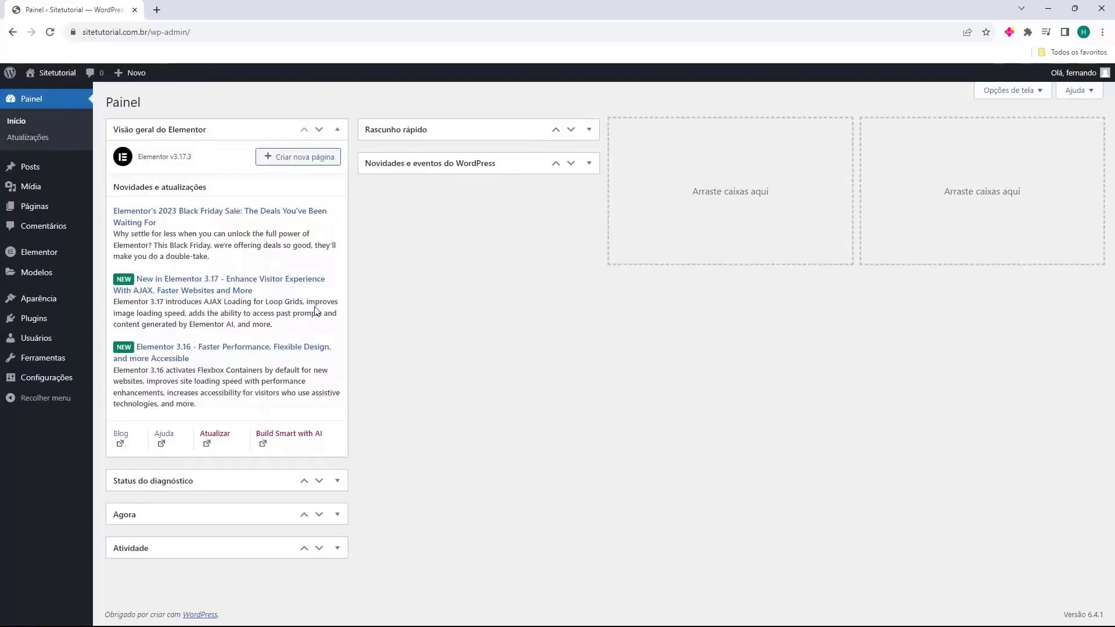
click(337, 129)
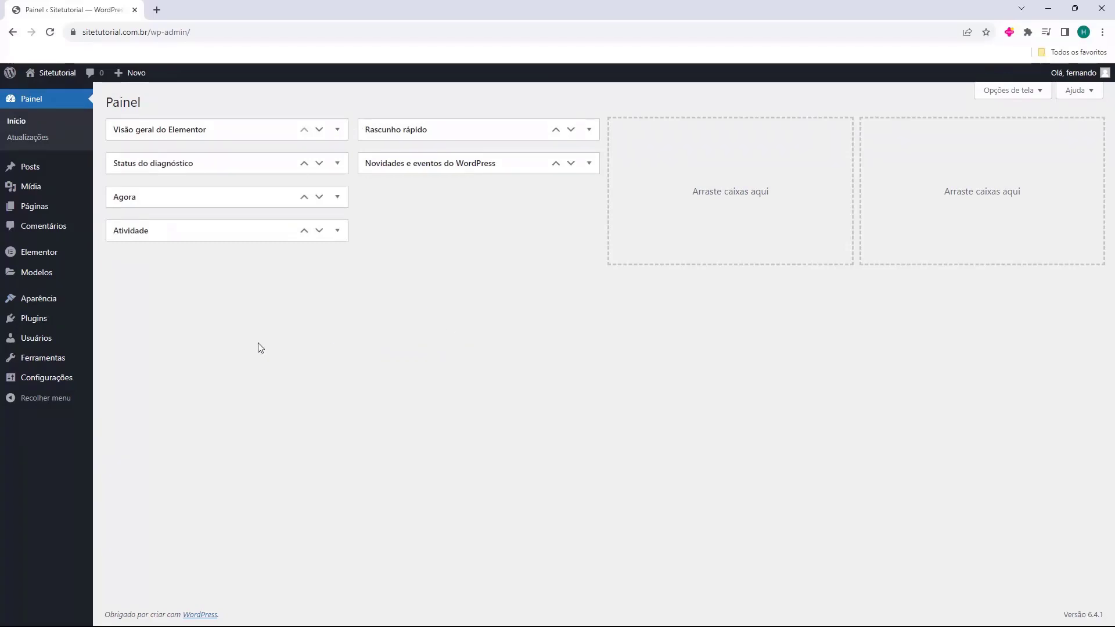
Search Adicionar plugin for 'woocommerce', then install and activate WooCommerce.
mouse_move(39, 323)
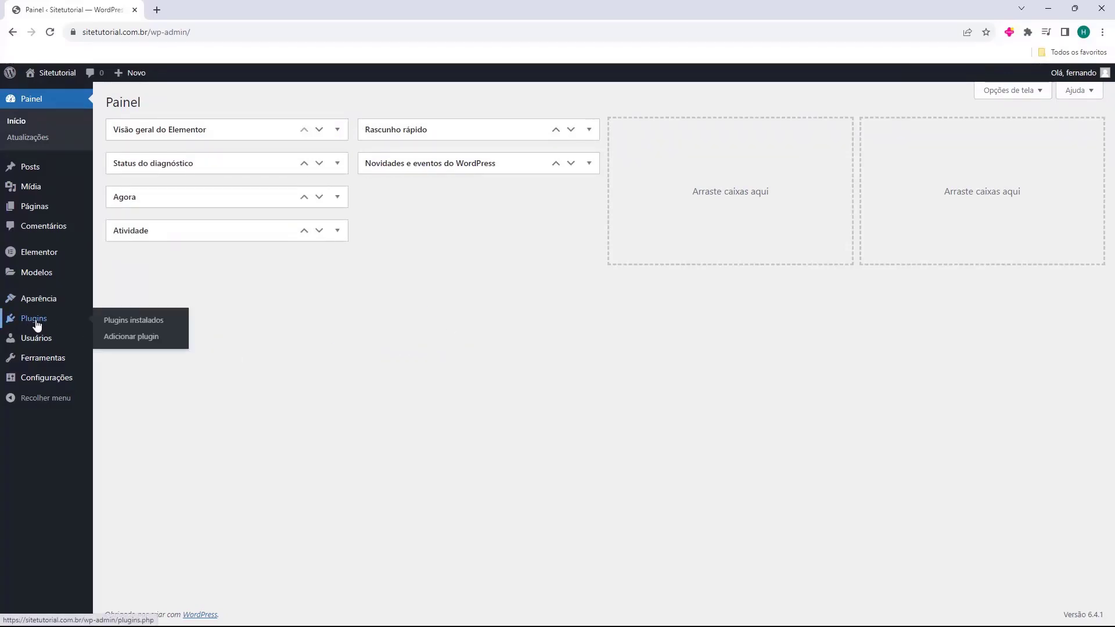
click(35, 324)
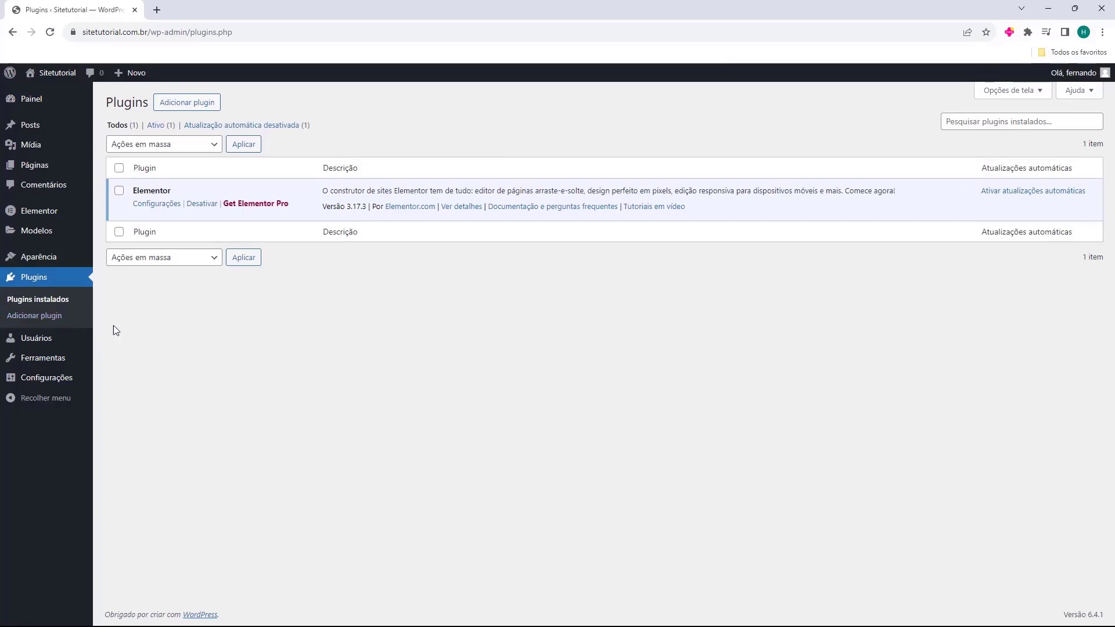
click(180, 105)
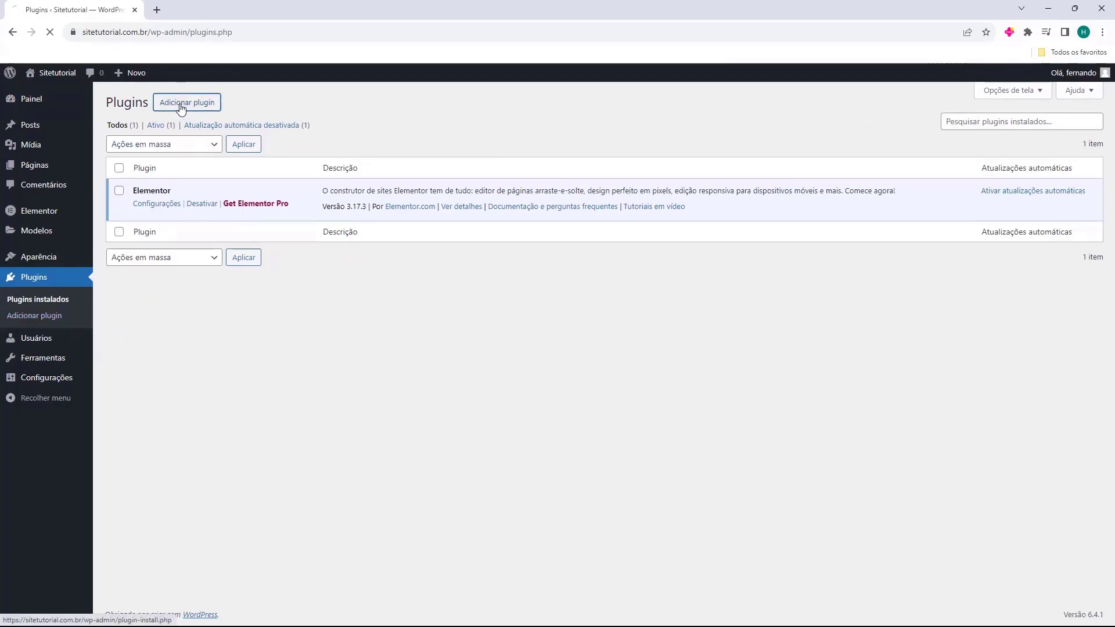
click(973, 137)
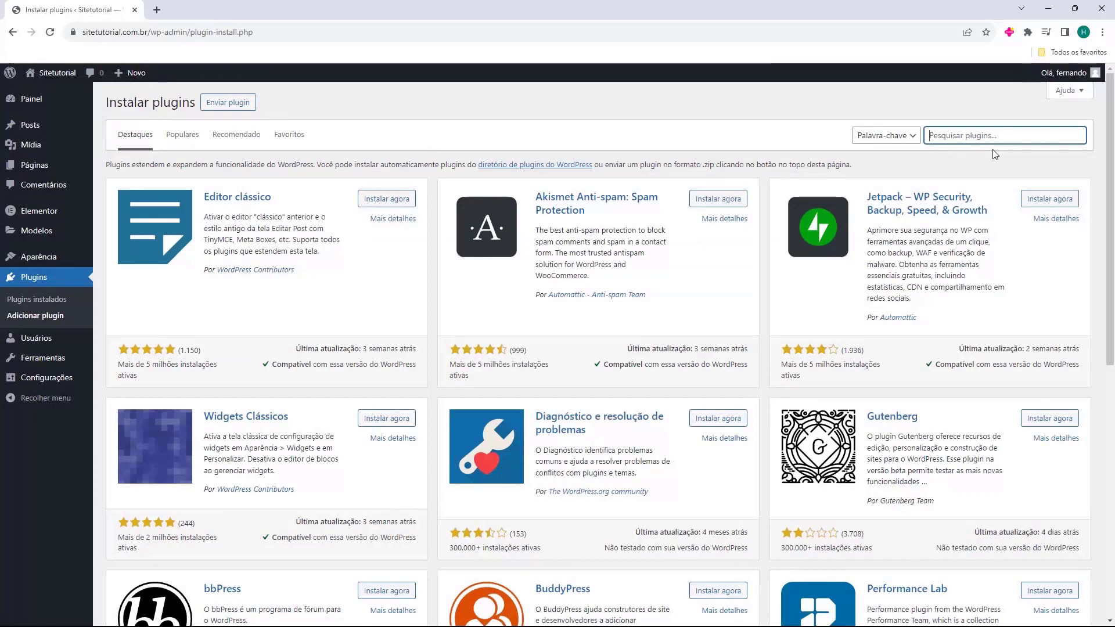
text(woocommerce)
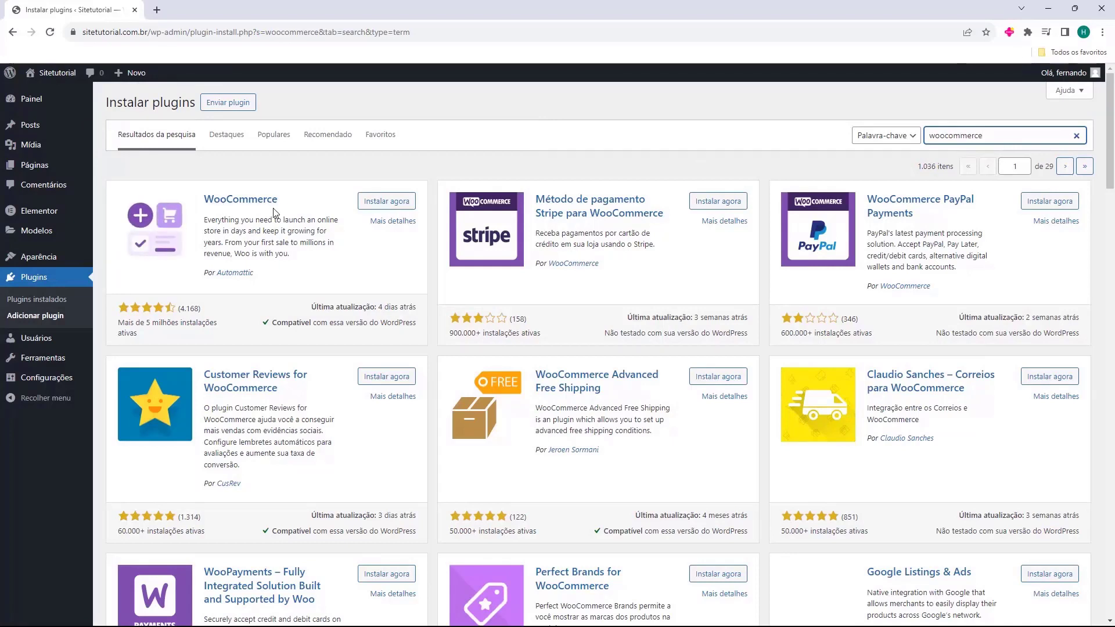
click(388, 204)
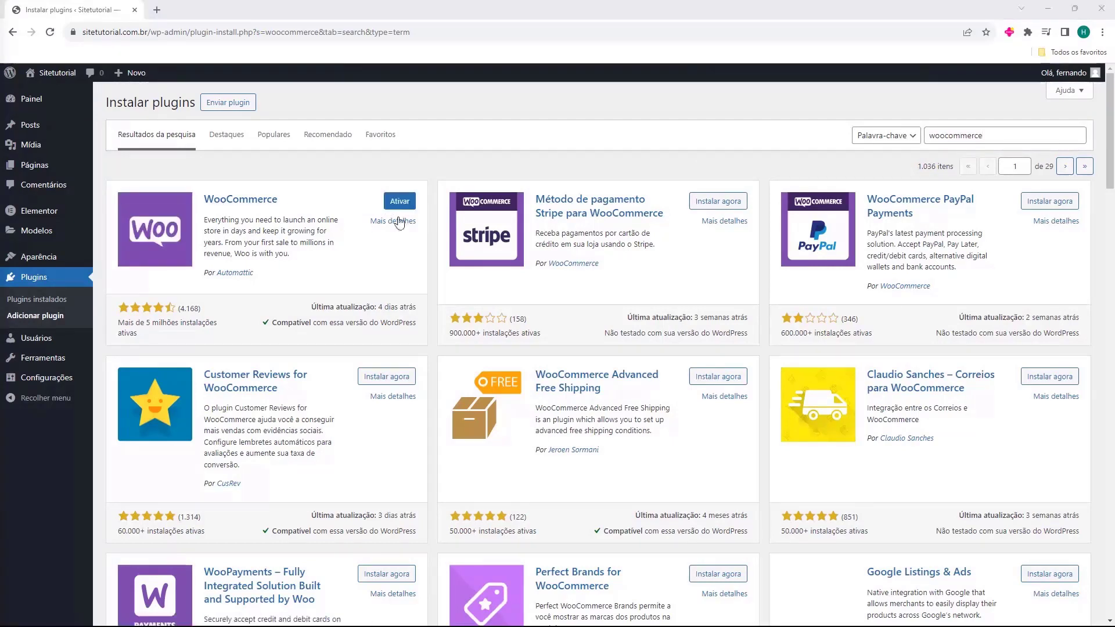
click(403, 209)
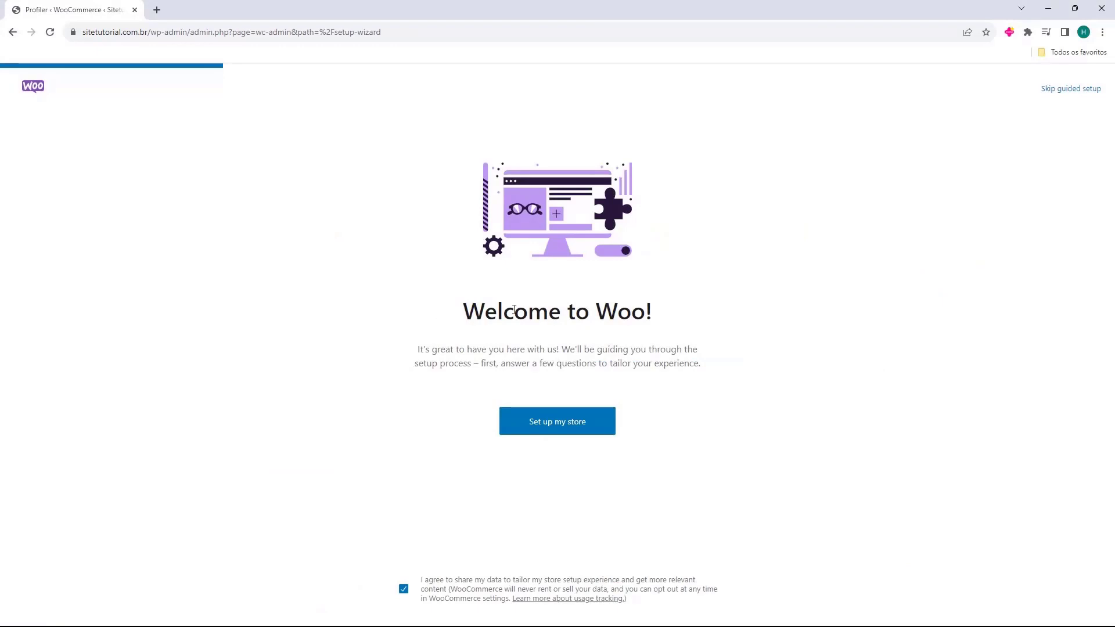
Start the store setup, answering 'Estou apenas começando meus negócios'.
click(554, 423)
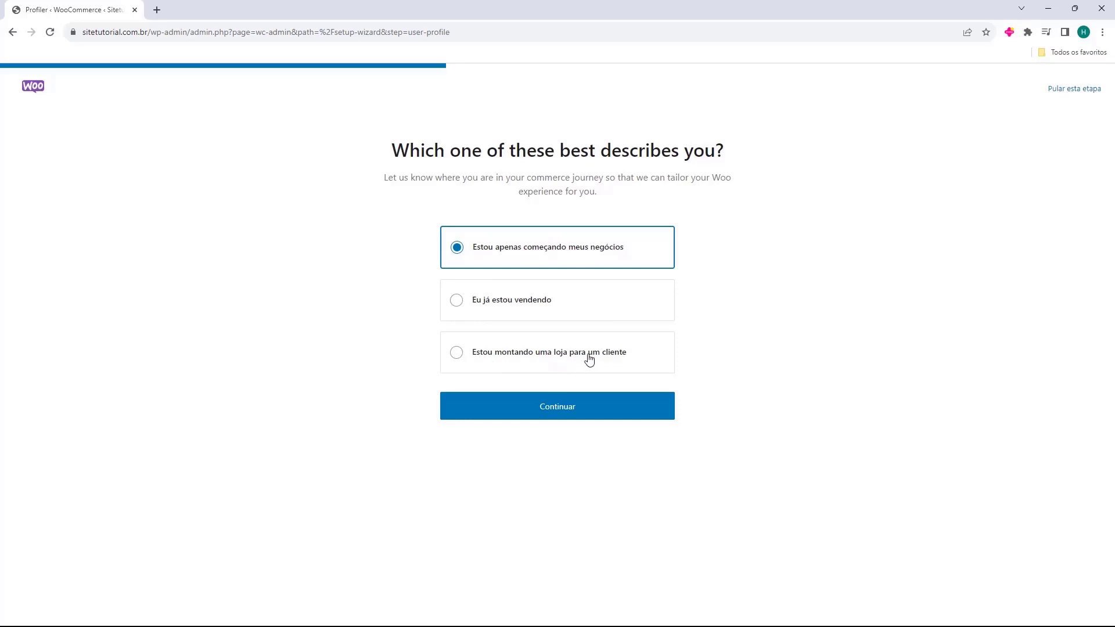
click(557, 413)
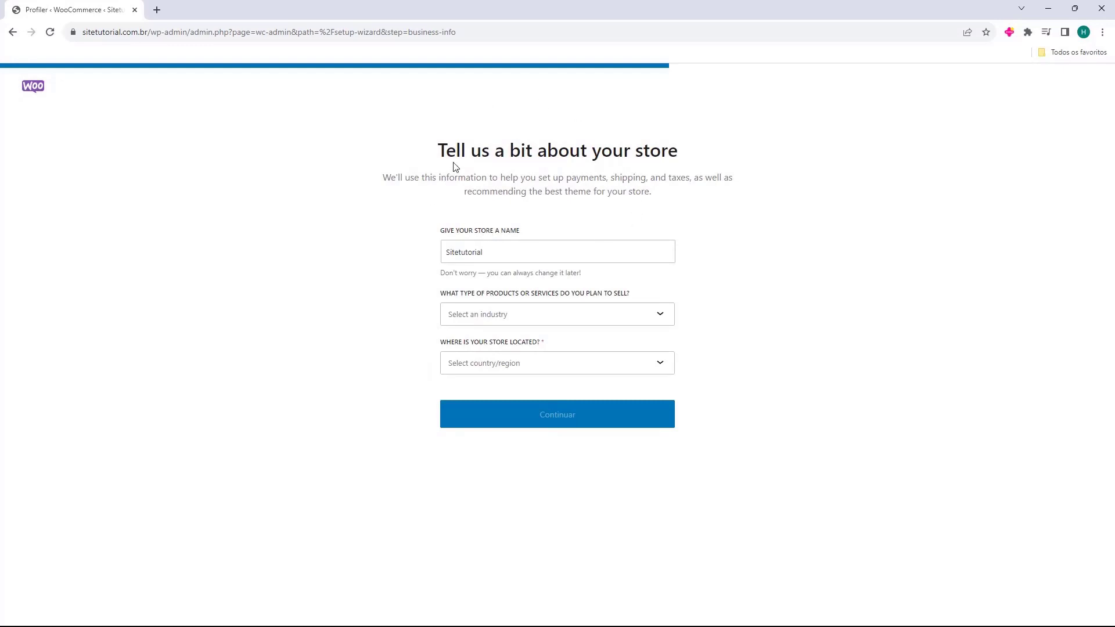
Keep the store name Sitetutorial and choose Eletrônicos e computadores as the industry.
click(463, 255)
double_click(449, 254)
click(490, 256)
drag(542, 256, 415, 264)
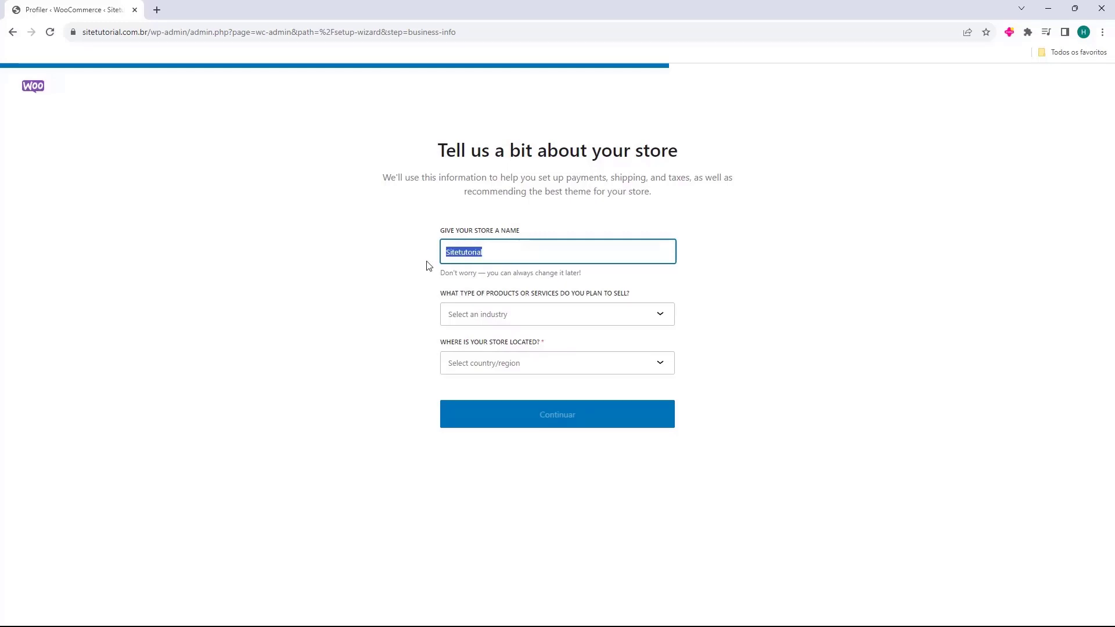
click(414, 259)
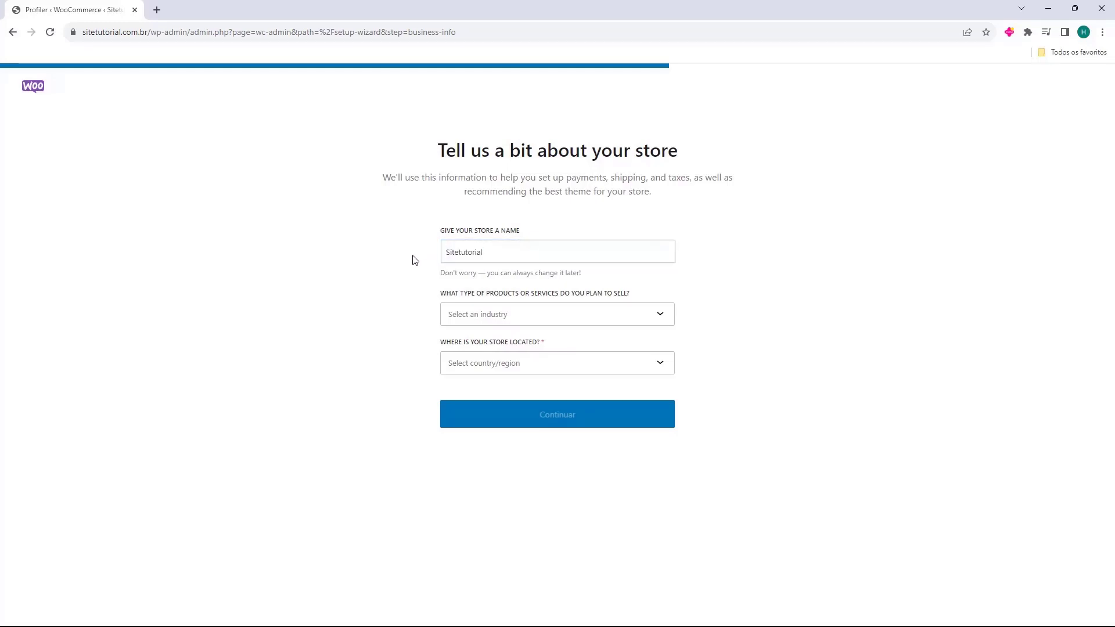
double_click(478, 256)
click(477, 253)
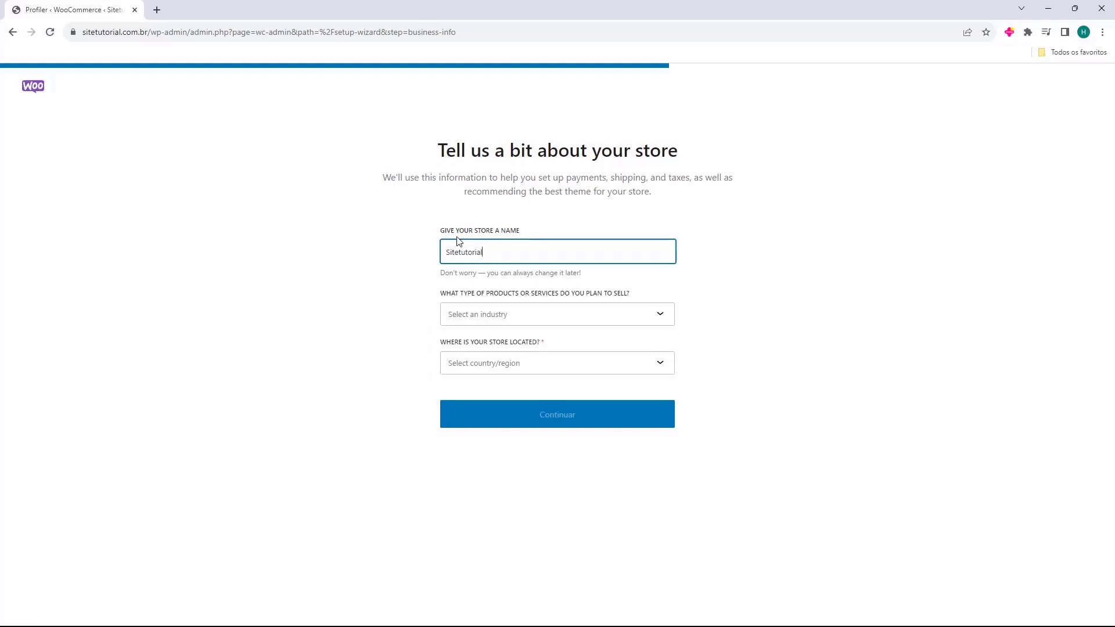
click(450, 316)
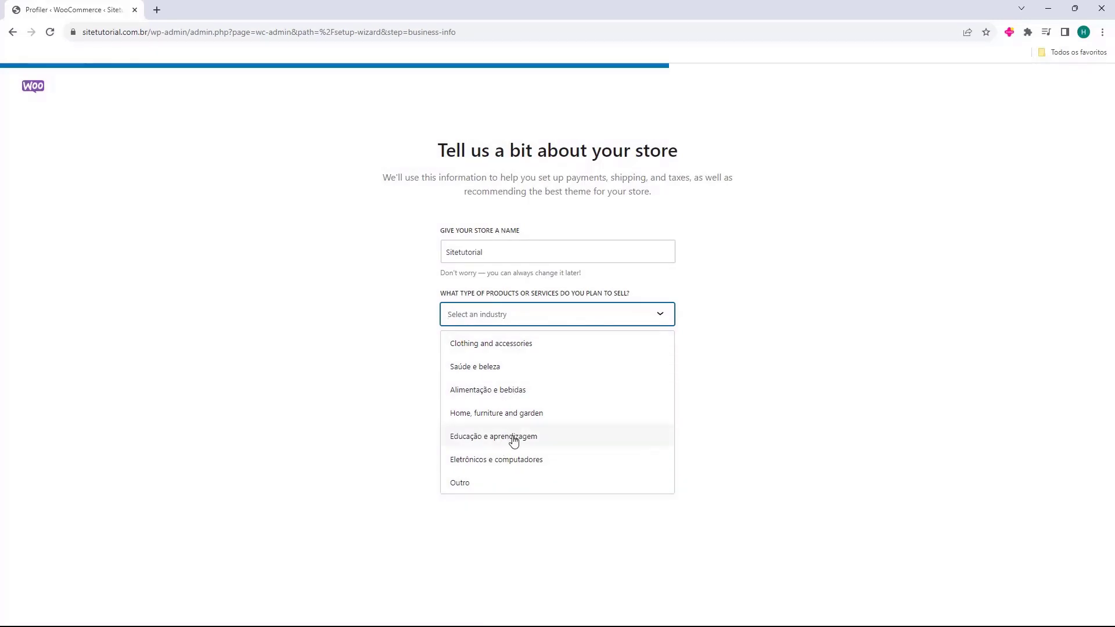
click(491, 467)
click(500, 321)
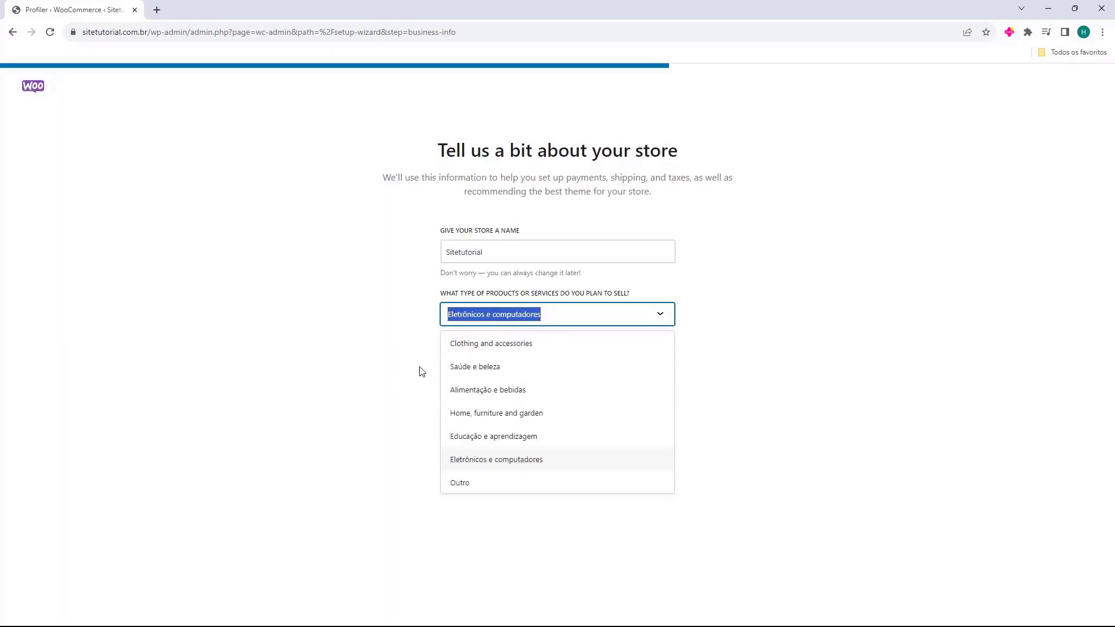
click(460, 465)
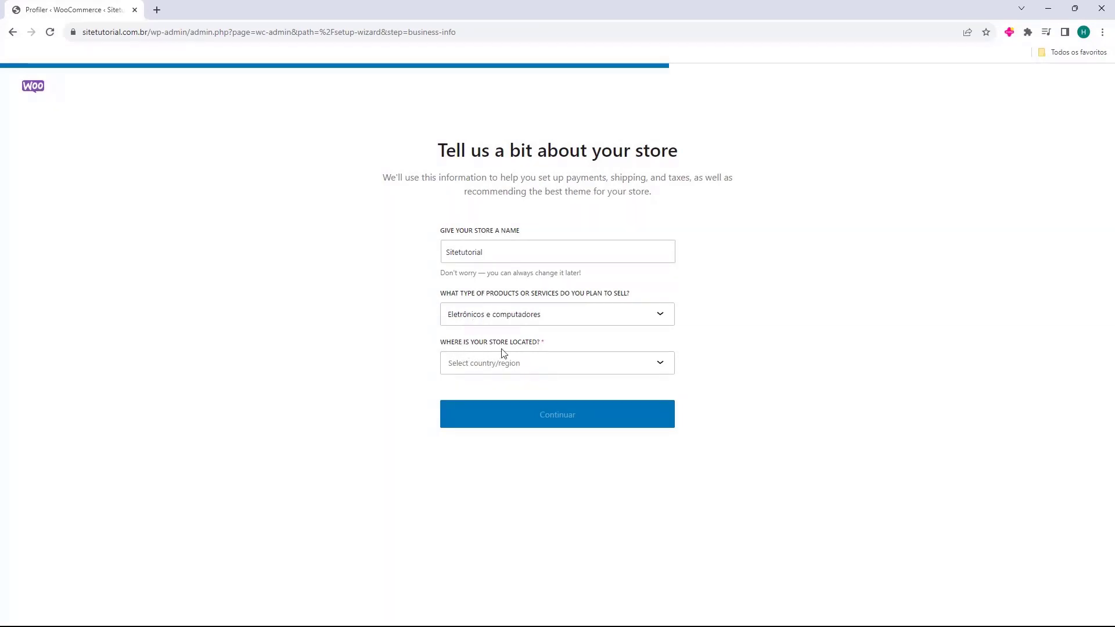
Set the store location to Brasil — Santa Catarina and submit the store details.
click(486, 369)
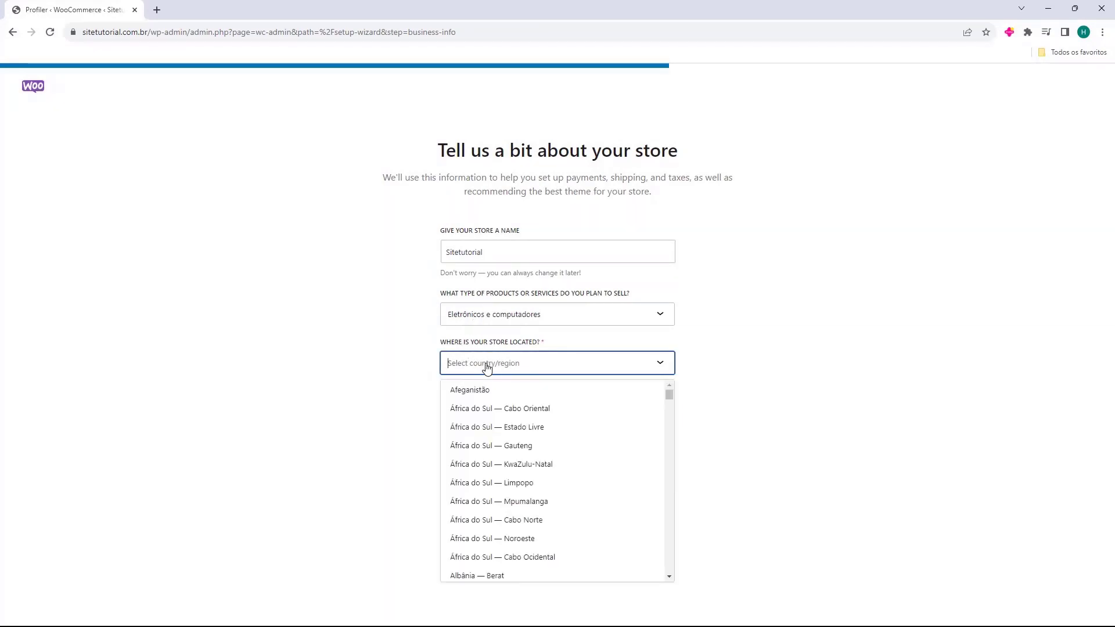
text(br)
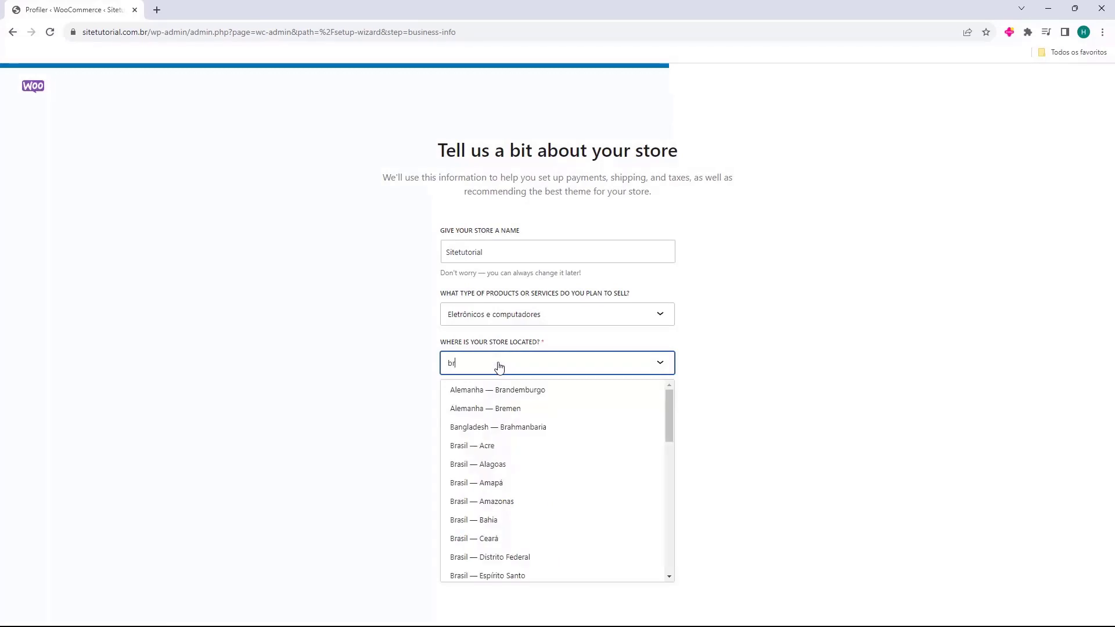
text(asil)
scroll(500, 395, down, 3)
scroll(511, 408, down, 2)
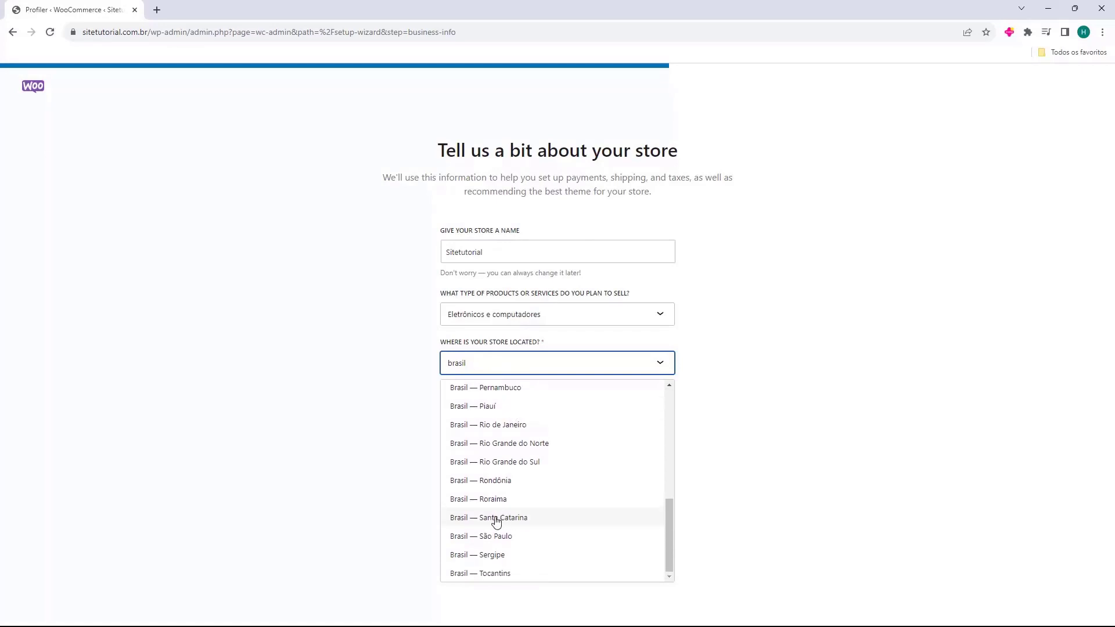
click(457, 520)
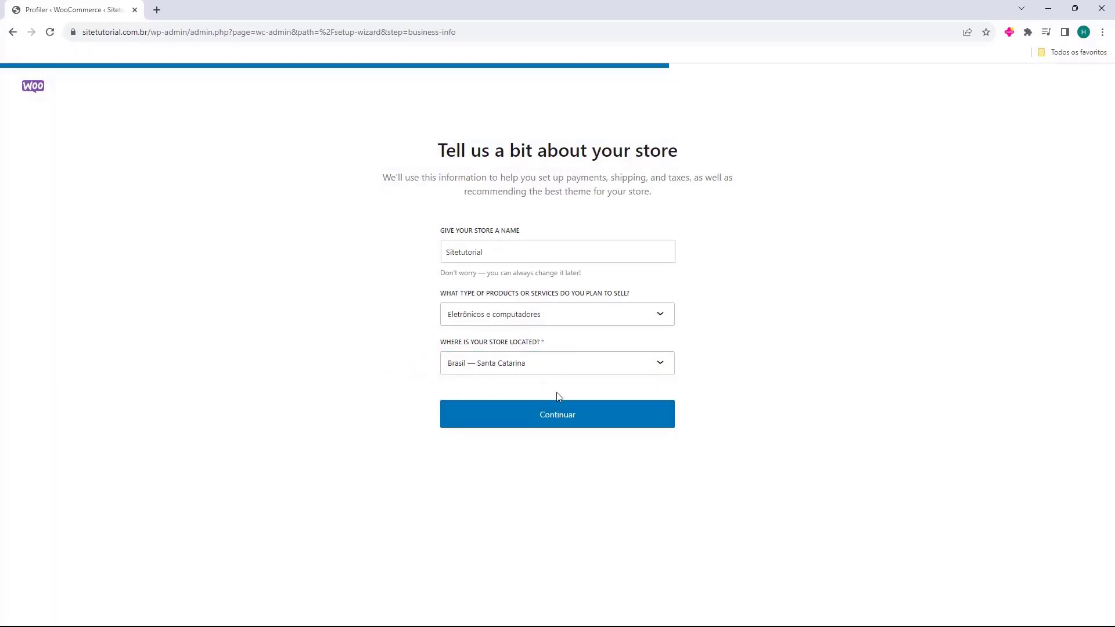
click(554, 422)
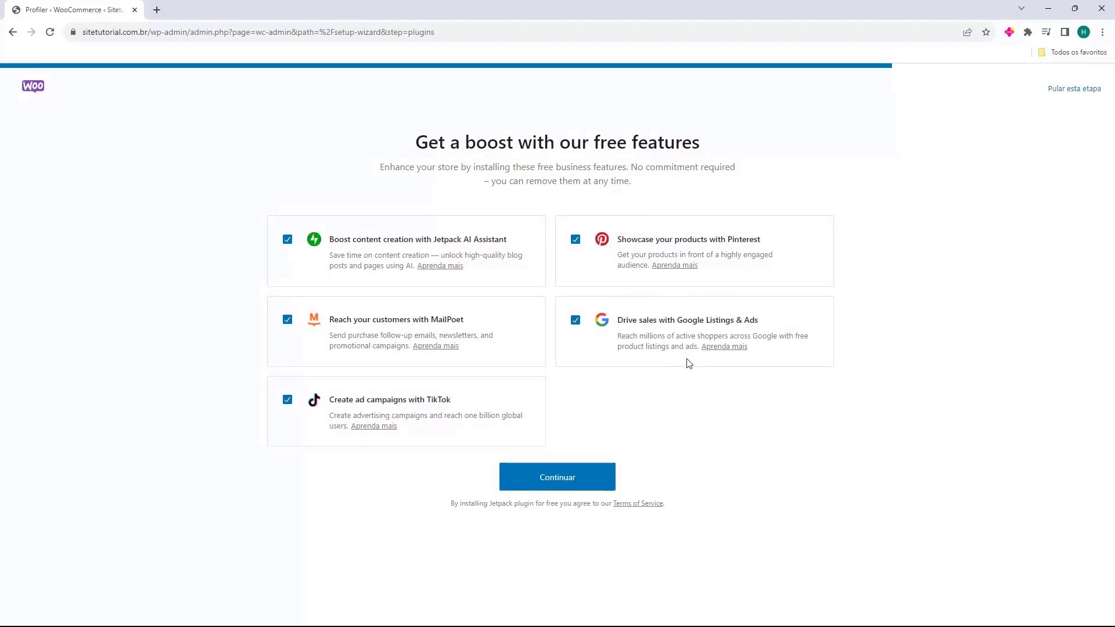
Uncheck TikTok, MailPoet, Jetpack, Pinterest and Google Listings & Ads, then continue without them.
click(288, 399)
click(287, 319)
click(287, 239)
click(575, 239)
click(575, 320)
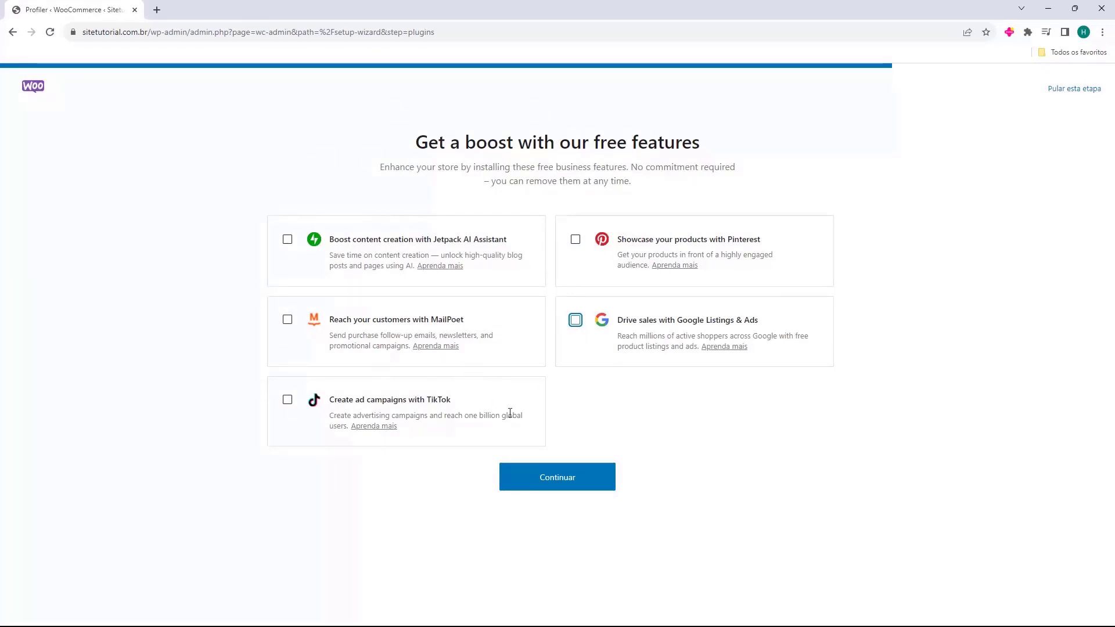
click(579, 418)
click(557, 487)
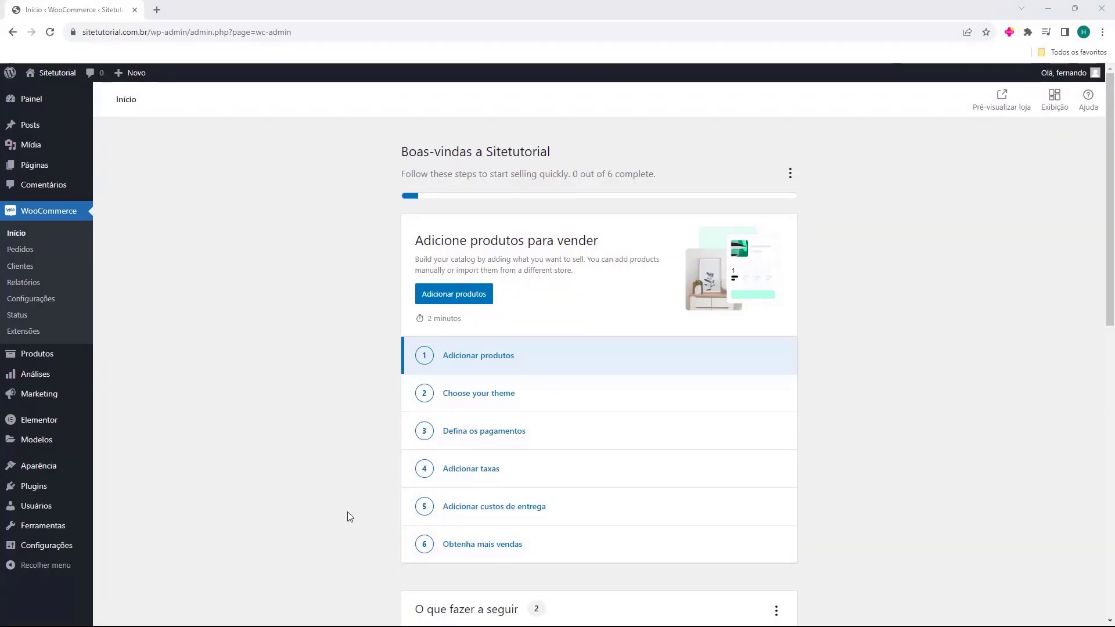
scroll(349, 513, down, 5)
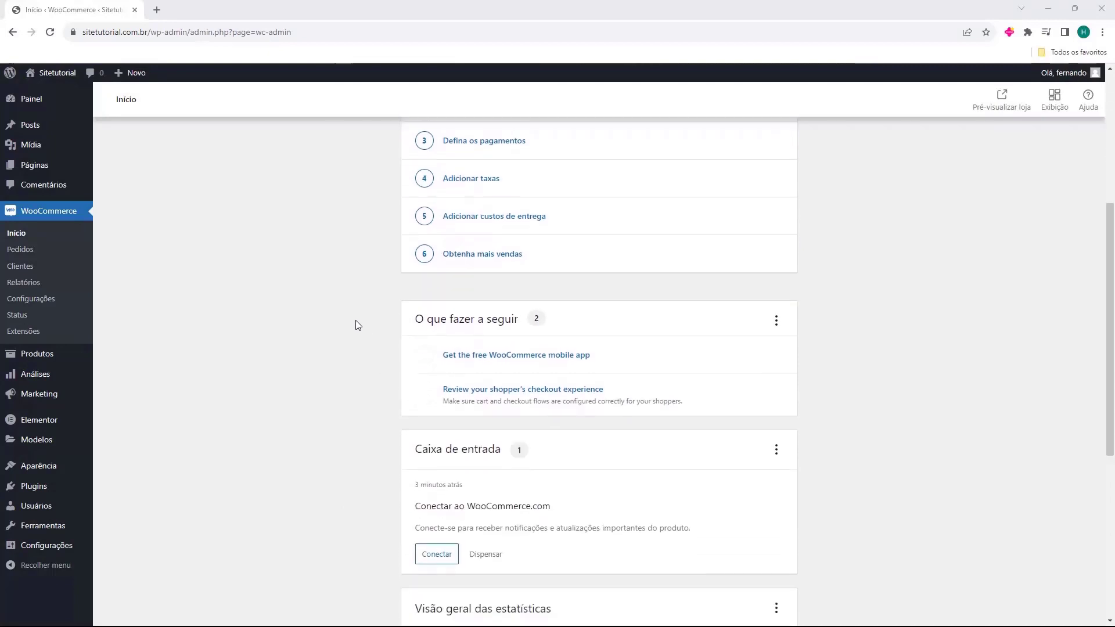
scroll(355, 320, down, 6)
scroll(358, 360, up, 7)
scroll(360, 392, up, 4)
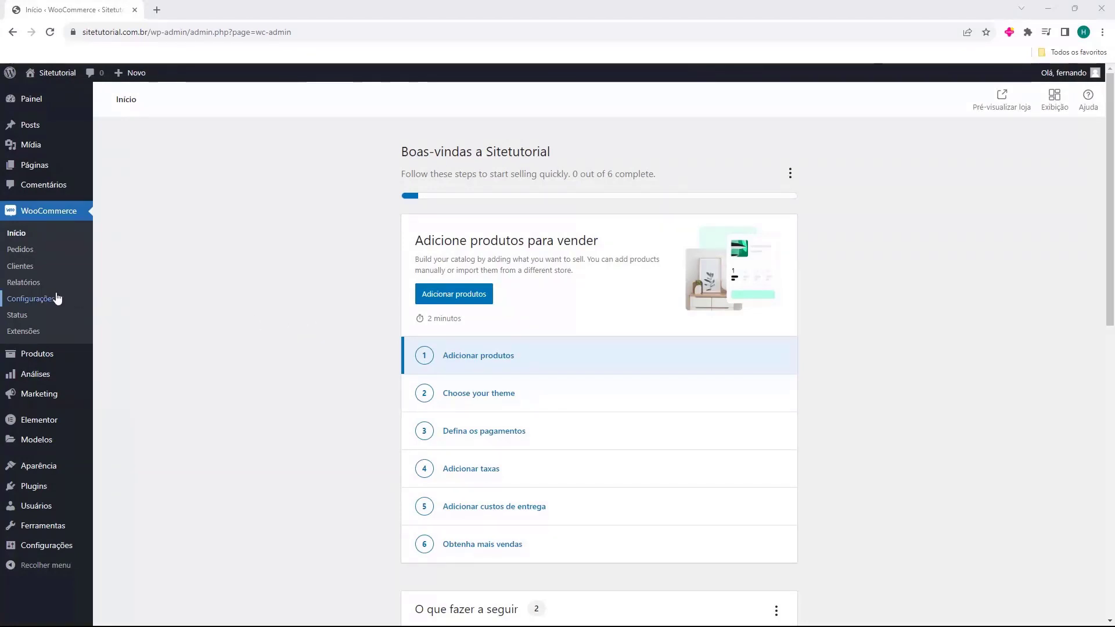
Go to Plugins > Adicionar plugin.
click(29, 489)
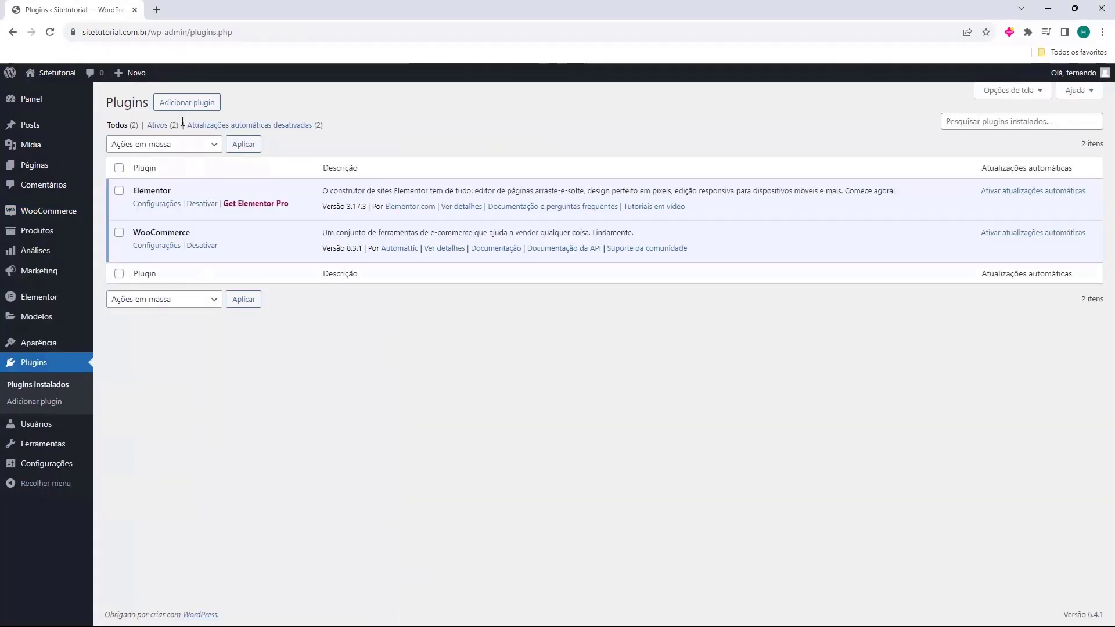
click(187, 104)
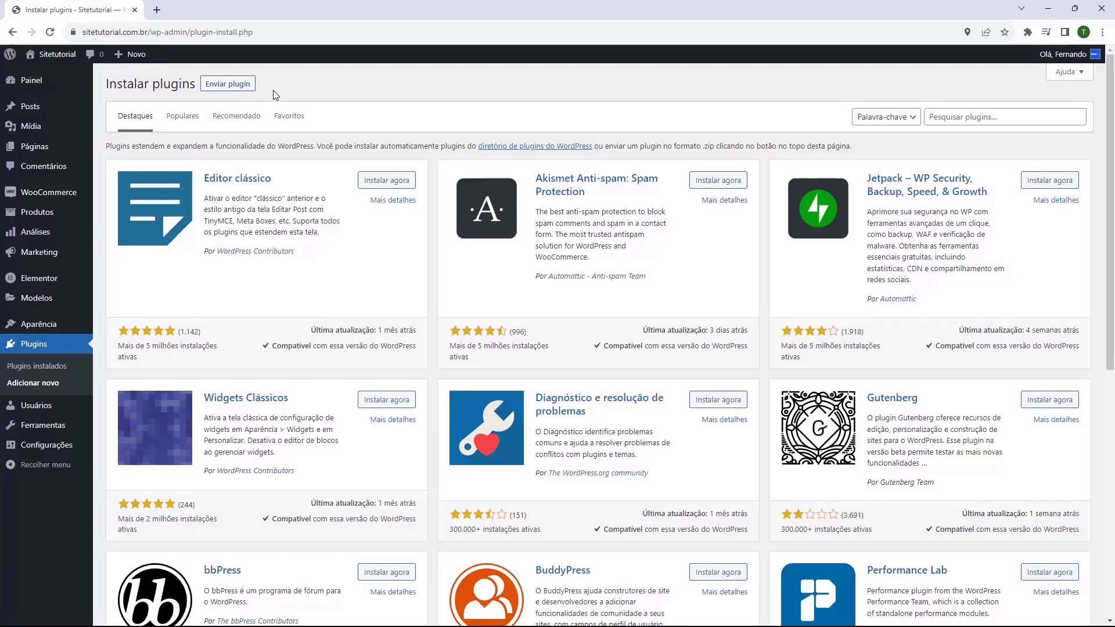
Search 'mercado pago', install and activate Mercado Pago para WooCommerce, then open its settings.
click(960, 122)
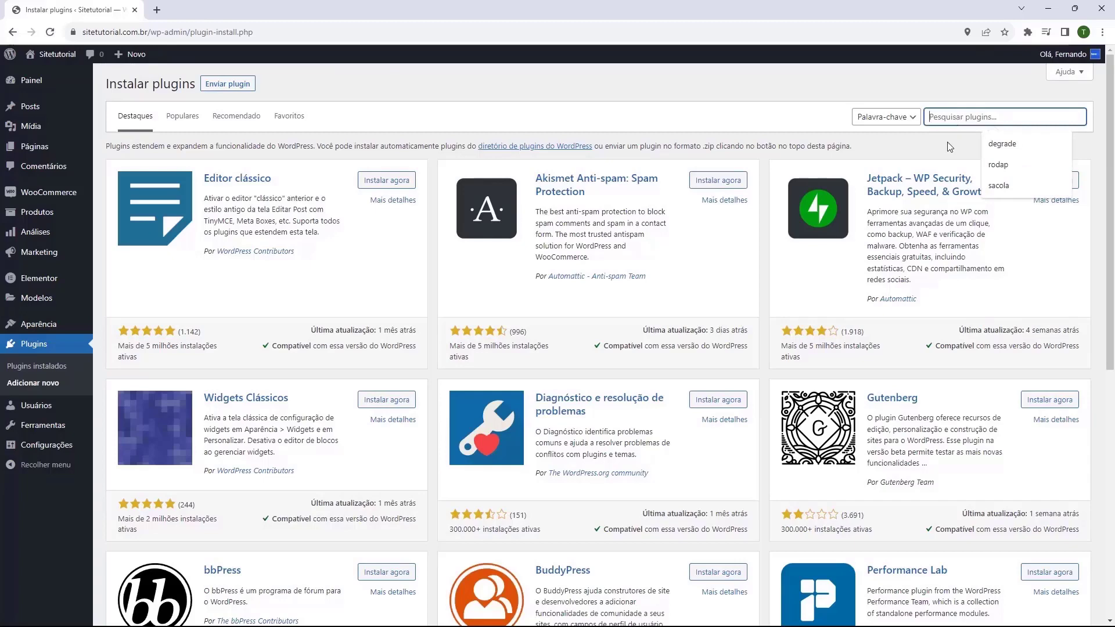
text(mercado pago)
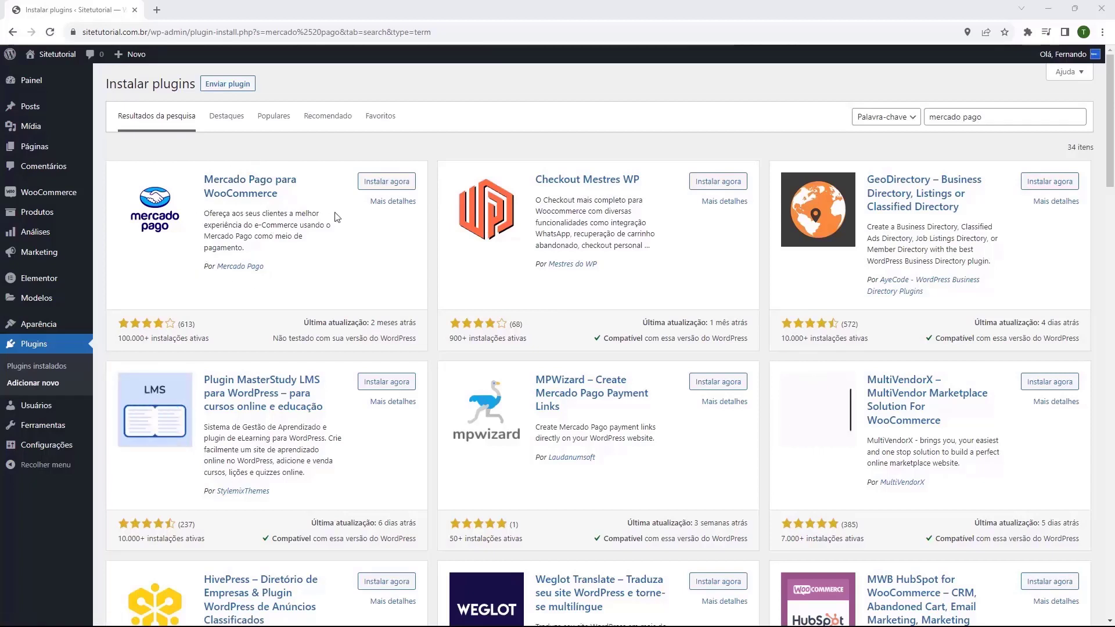
click(386, 186)
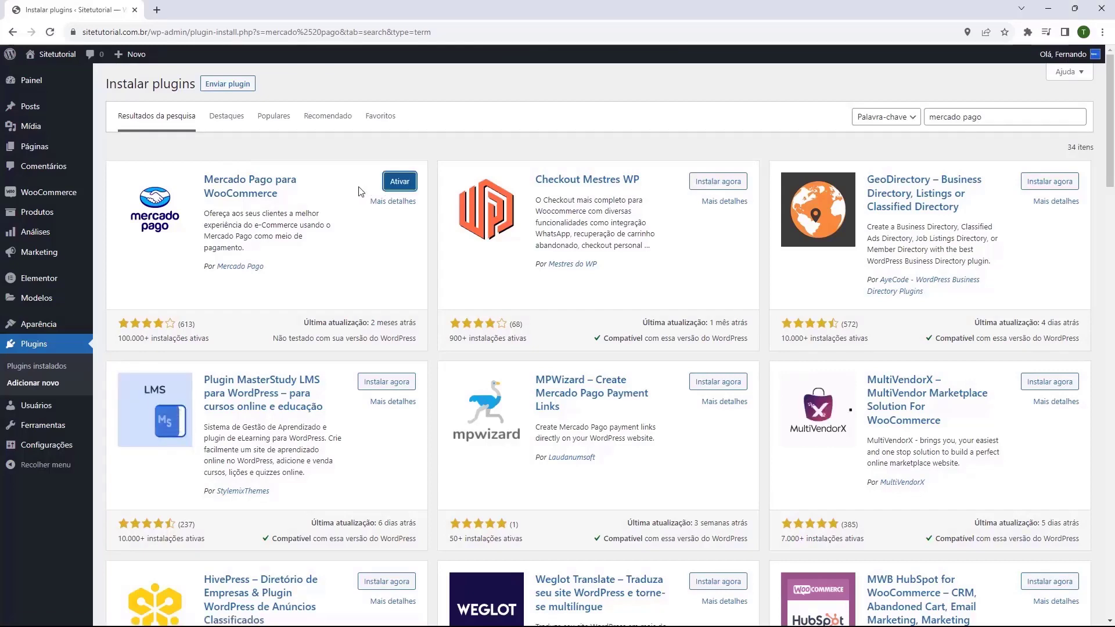
click(399, 187)
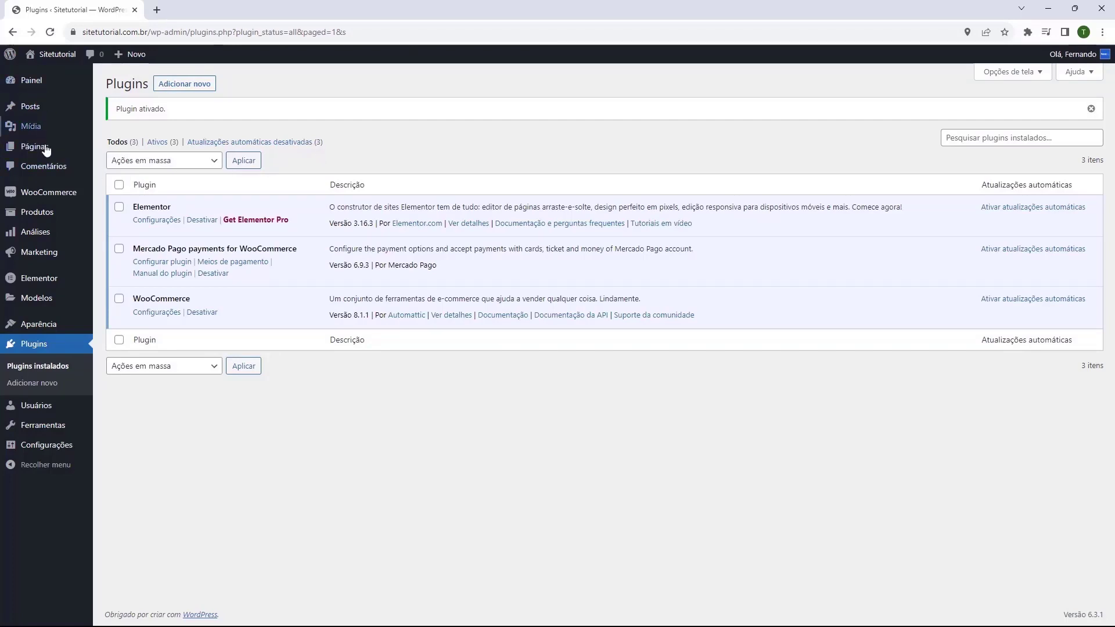
mouse_move(36, 217)
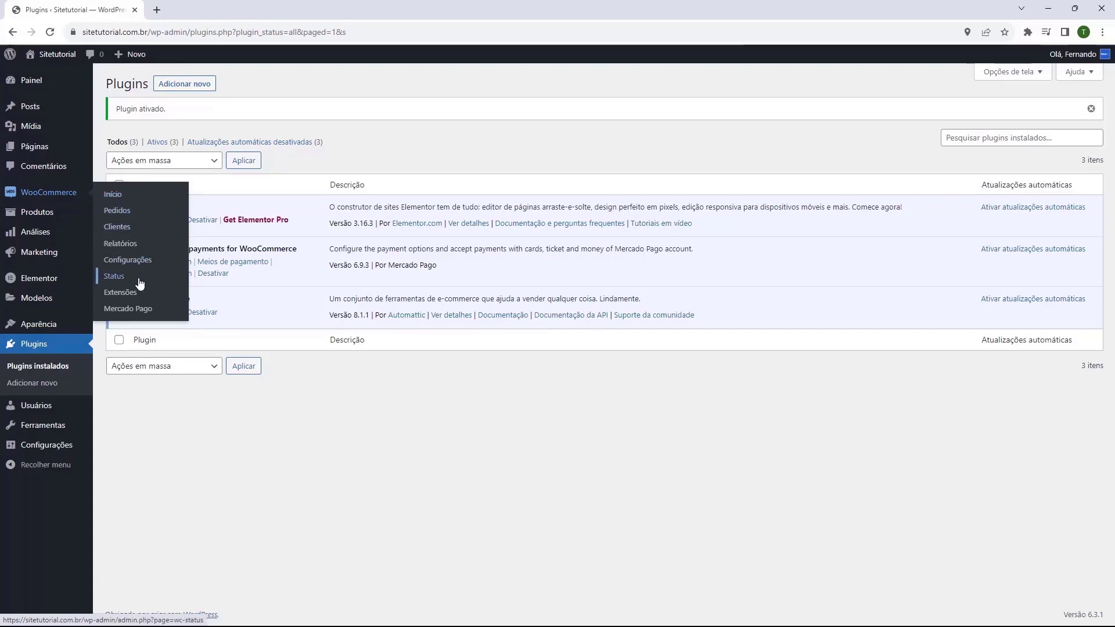
click(124, 312)
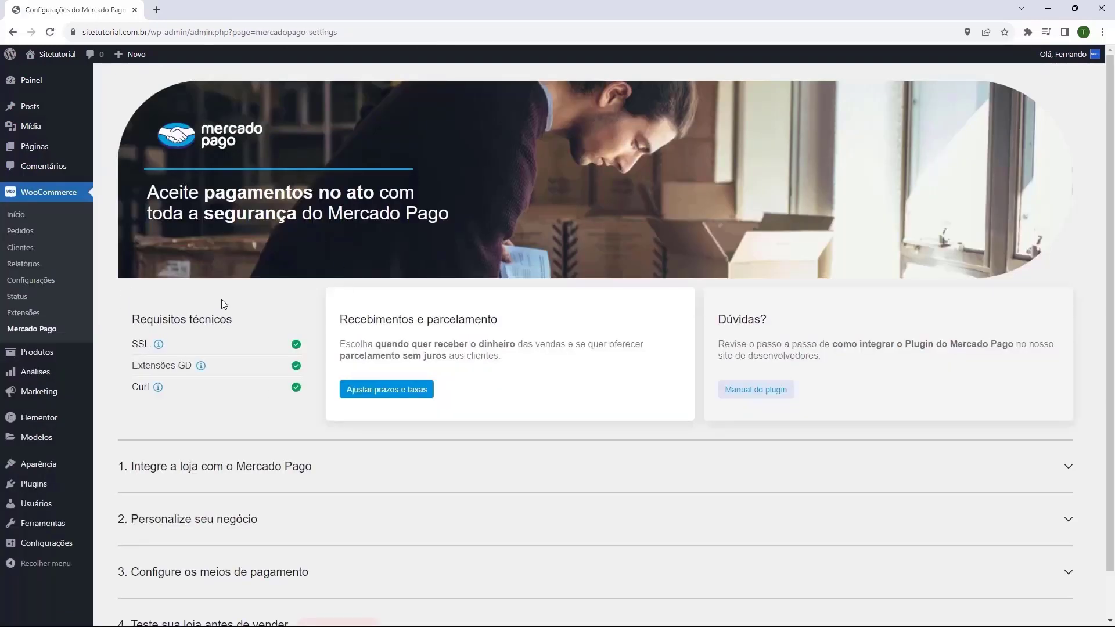
Expand '1. Integre a loja com o Mercado Pago' to show the production and test credential fields.
scroll(226, 299, down, 1)
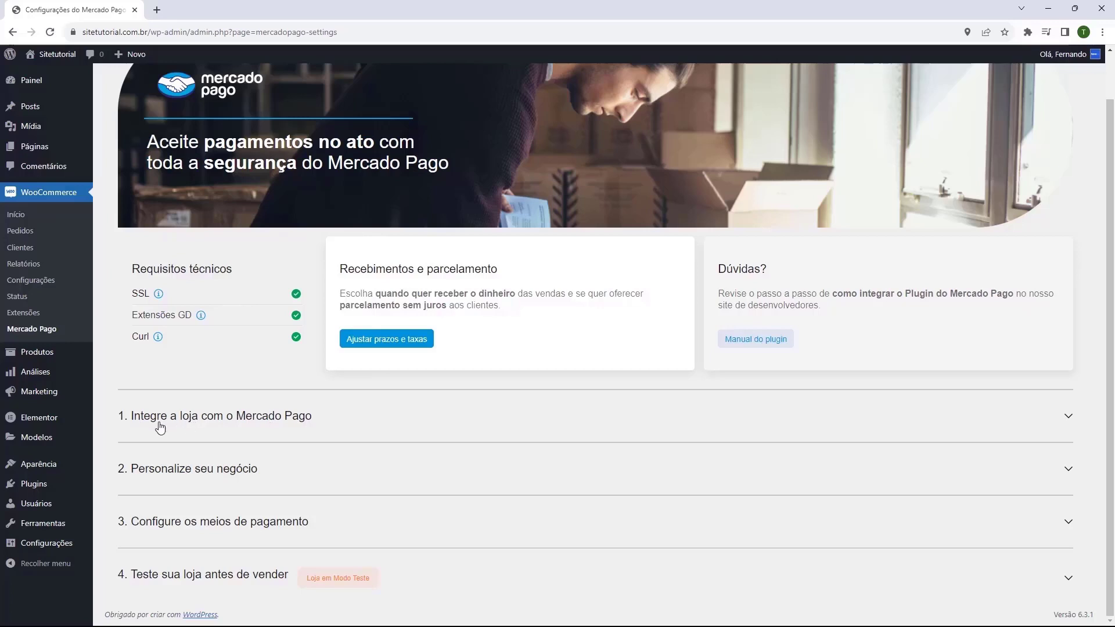
click(224, 421)
scroll(241, 299, down, 4)
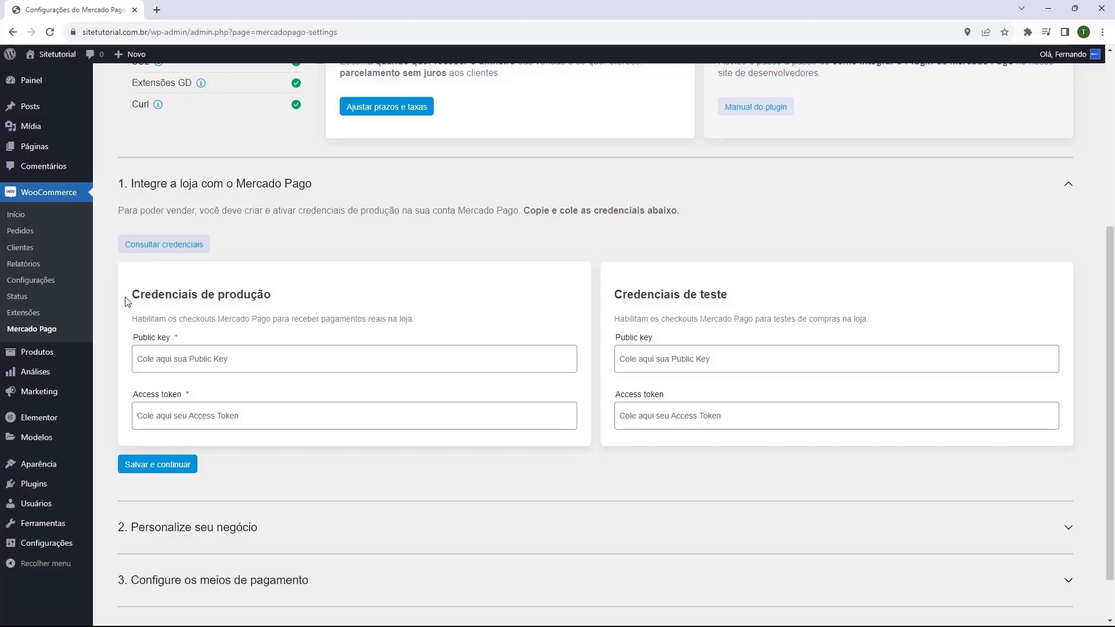
Copy the production Public Key from Mercado Pago's Credenciais de produção into the plugin's Public key field.
click(164, 247)
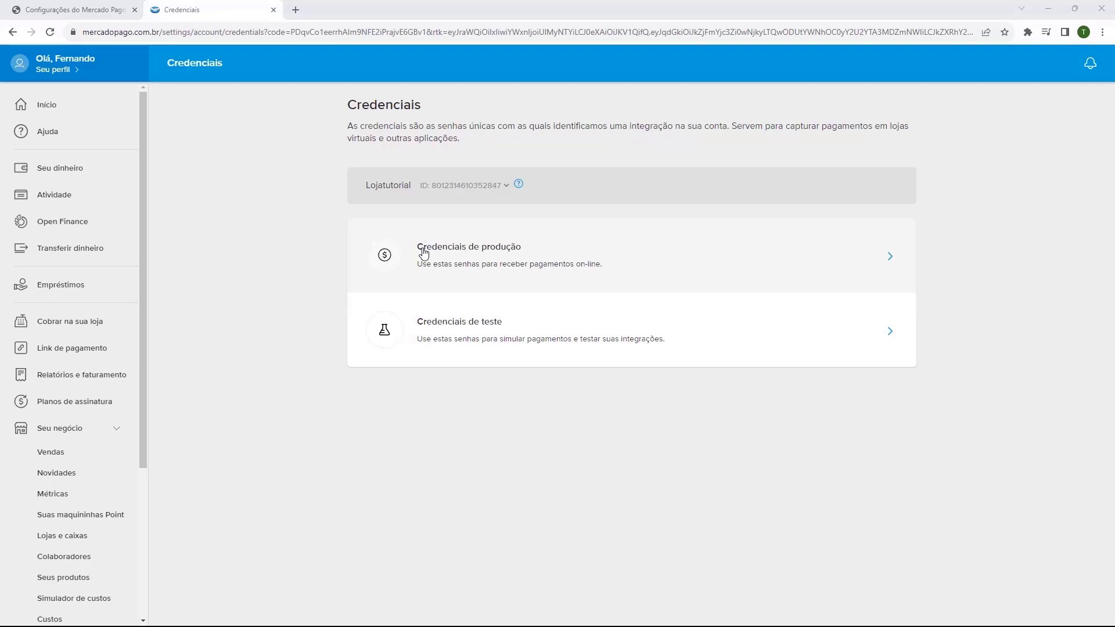
click(449, 256)
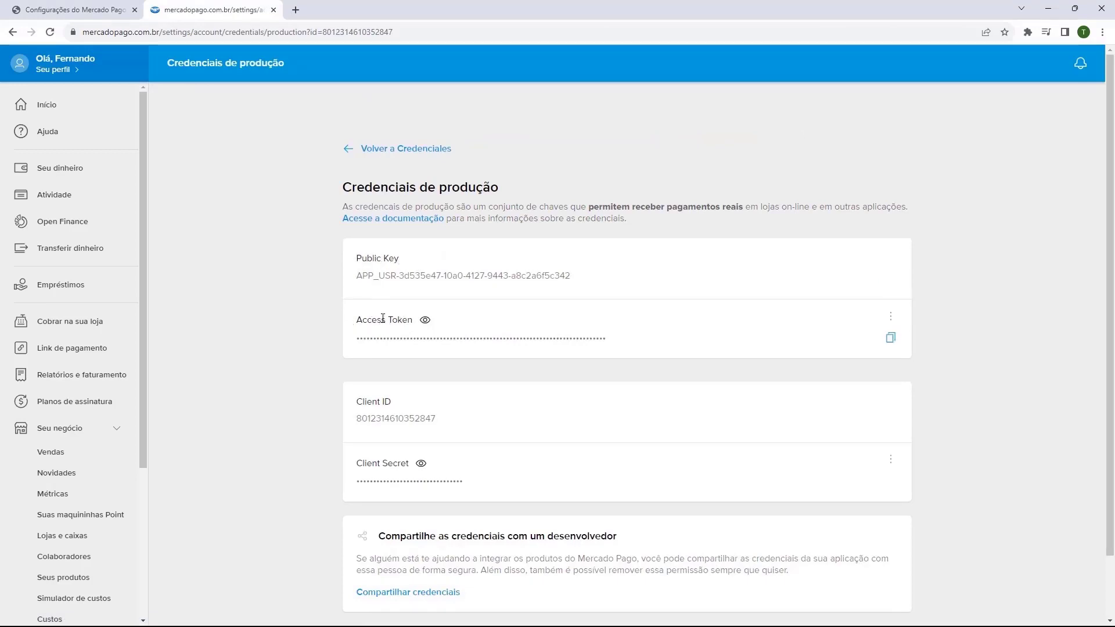
drag(356, 258, 395, 260)
click(395, 259)
click(892, 286)
click(891, 288)
click(72, 13)
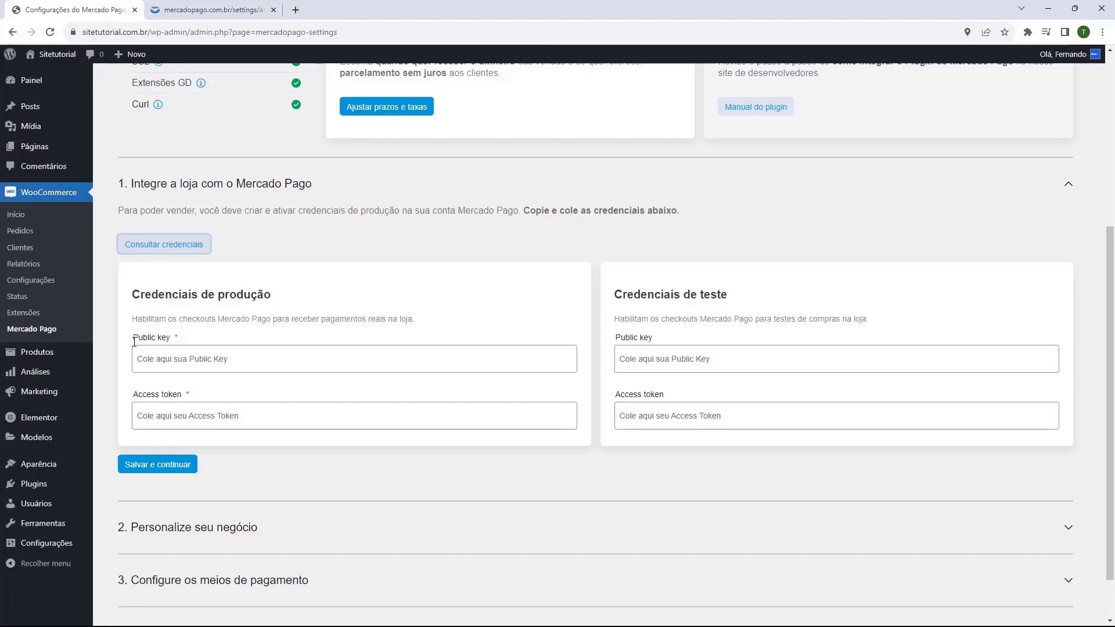
click(147, 363)
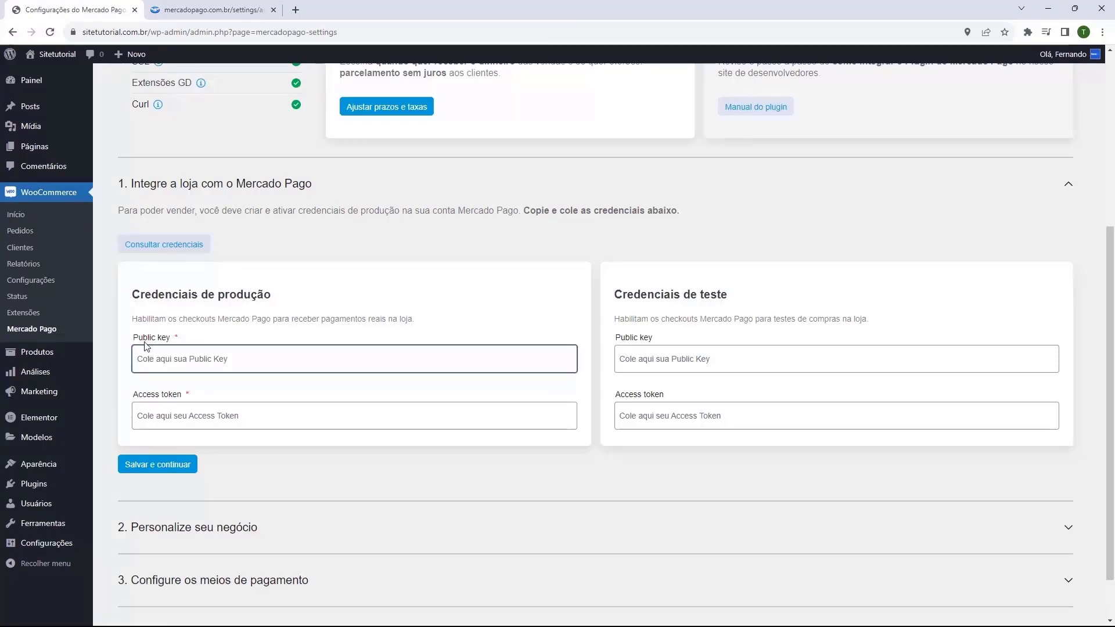
key(ctrl+v)
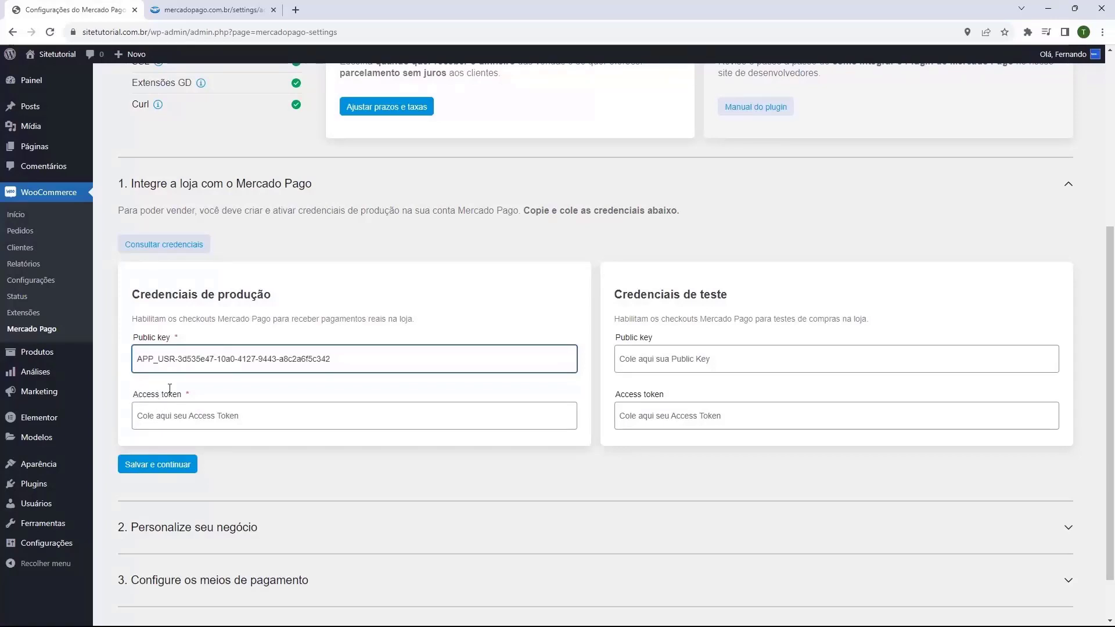
Paste the production Access Token into the plugin's Access token field and save with Salvar e continuar.
click(209, 10)
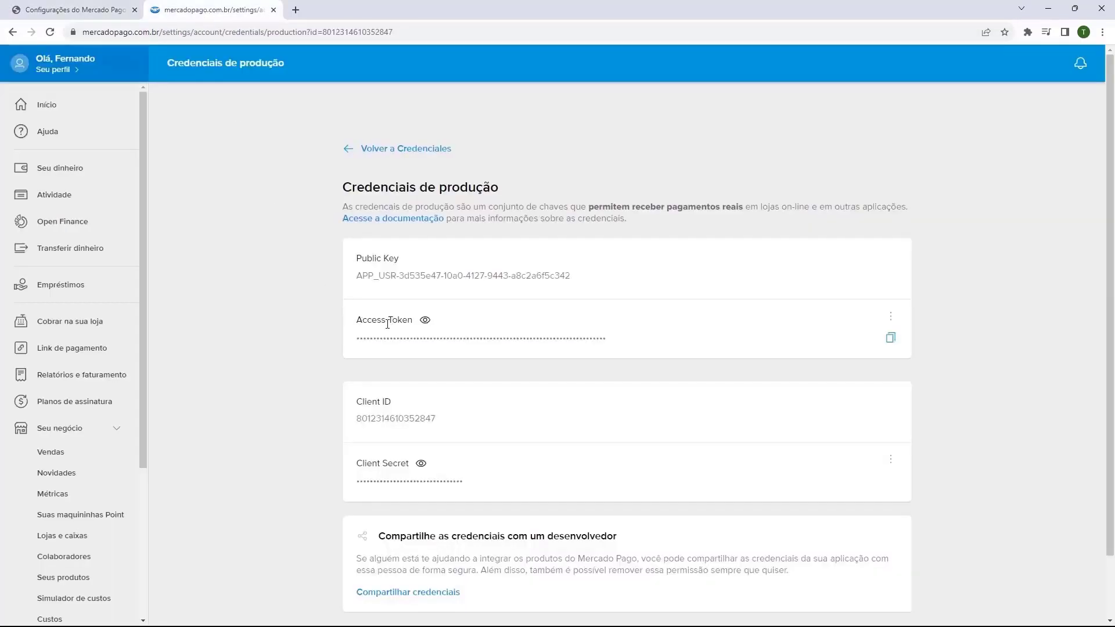
click(425, 321)
click(426, 321)
click(890, 343)
click(81, 10)
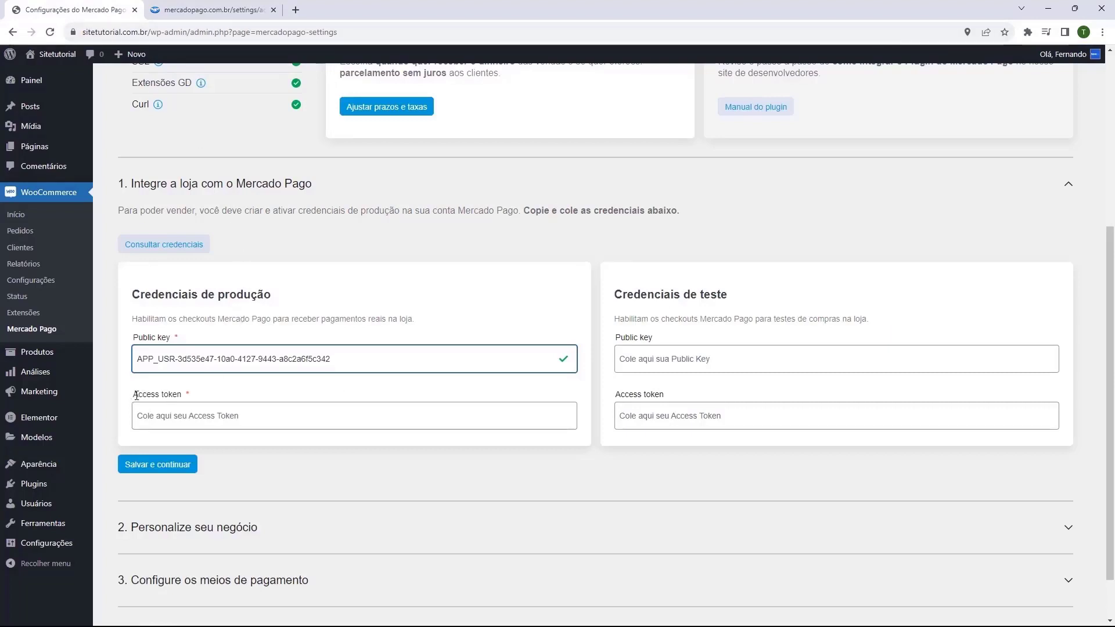
click(174, 416)
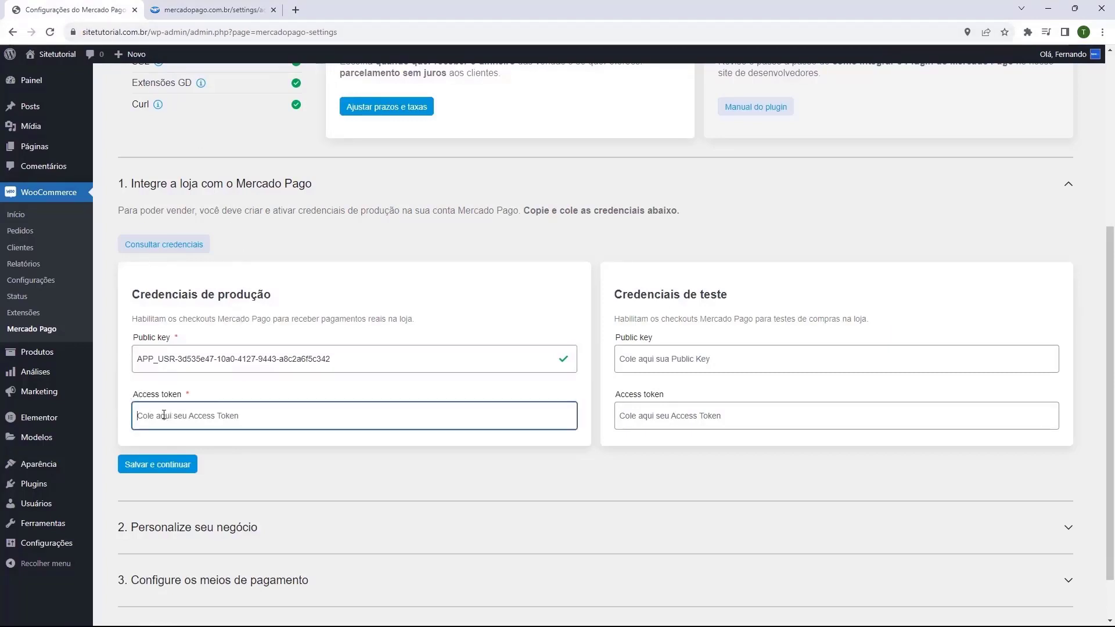
key(ctrl+v)
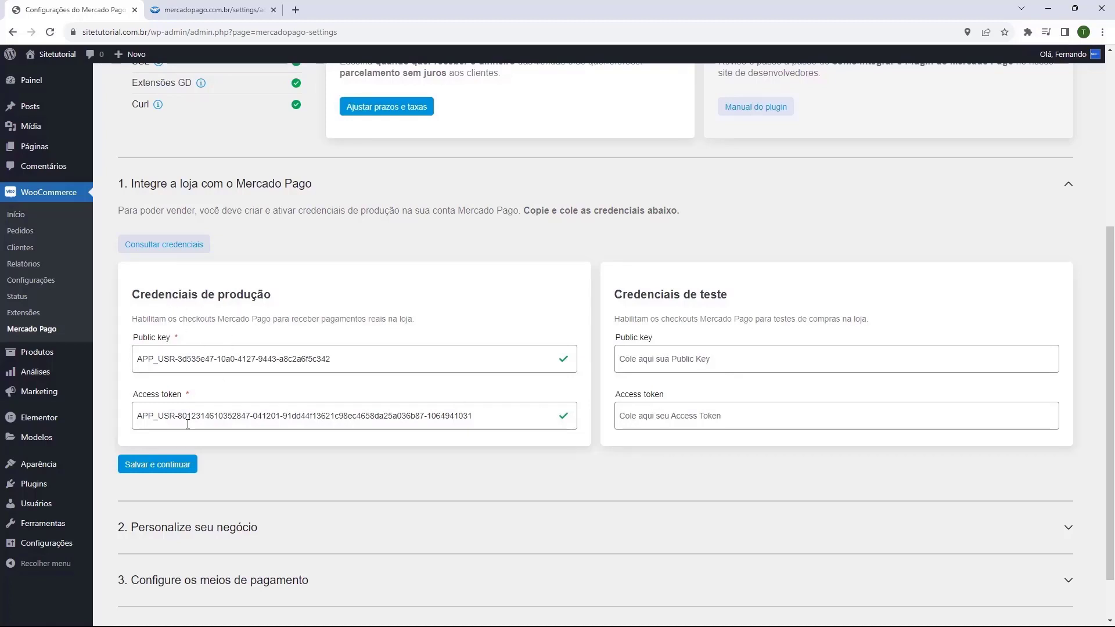
click(150, 474)
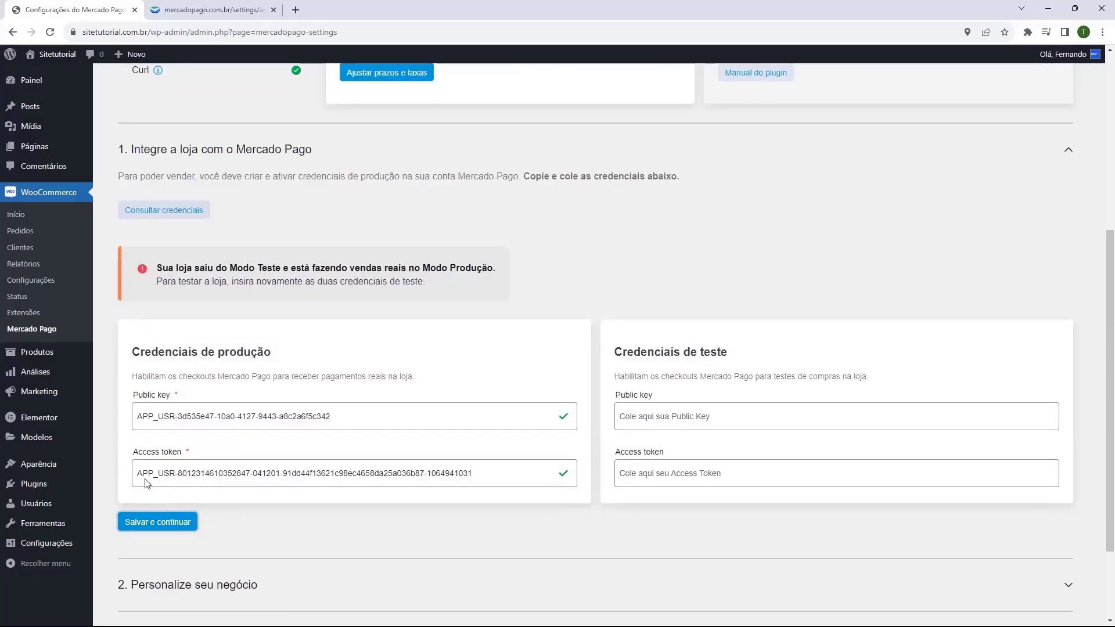
Name the store 'Lojatutorial', keep category Other categories, and save the business details.
click(147, 524)
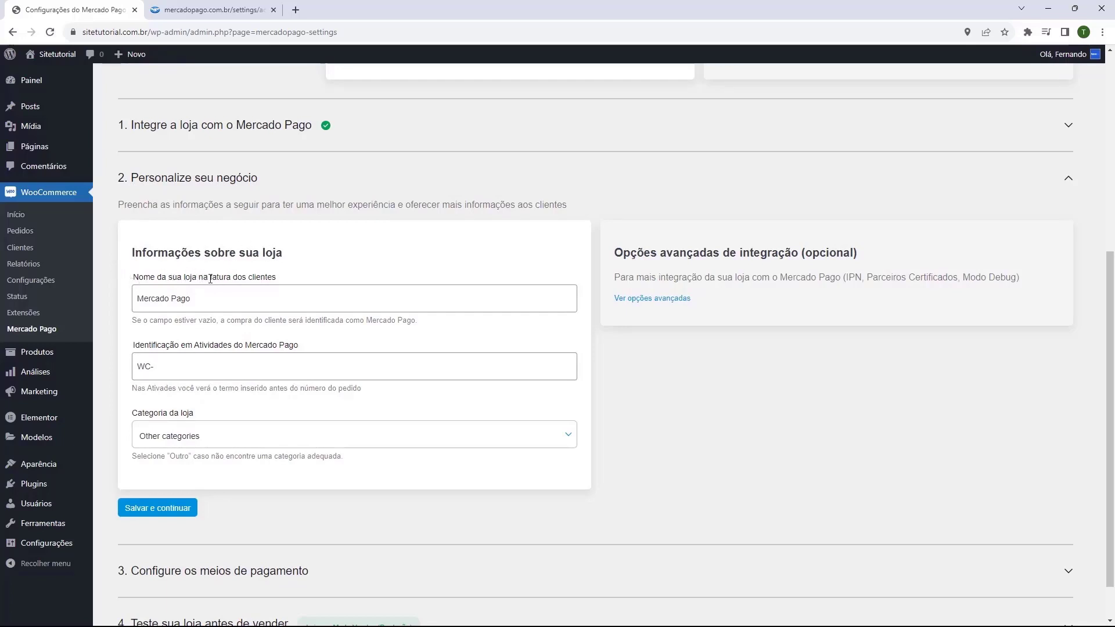
triple_click(203, 301)
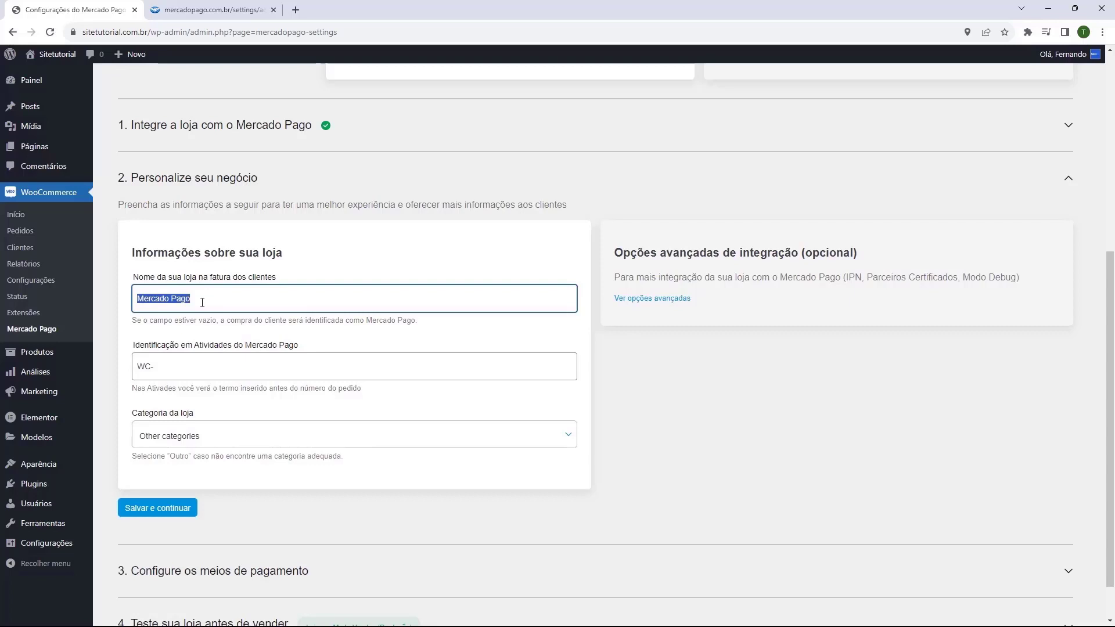
text(Lojatutorial)
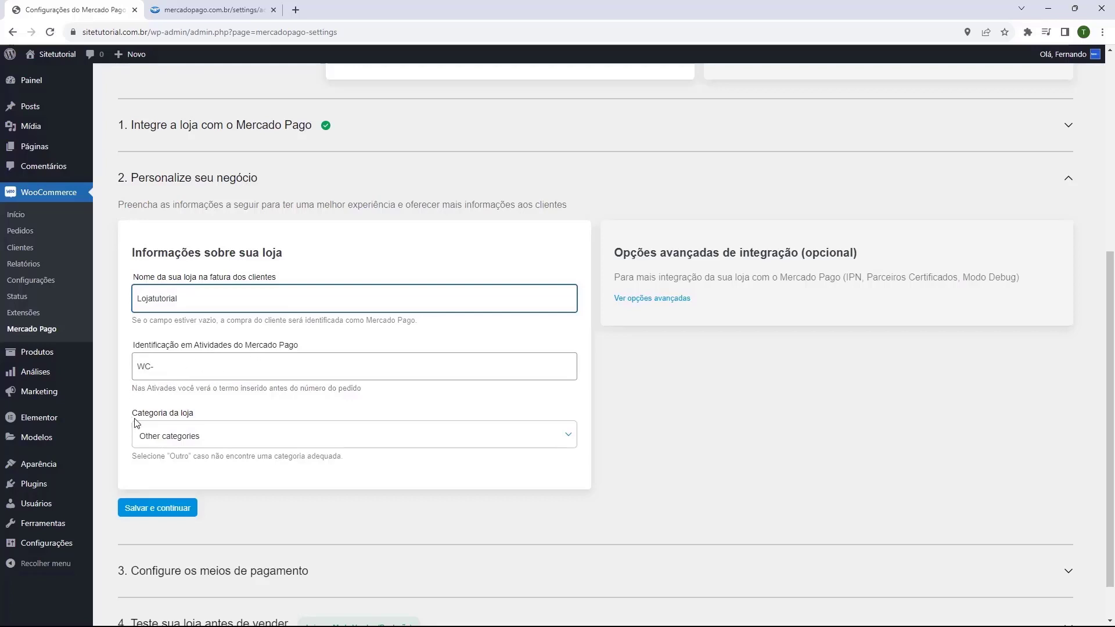
click(208, 434)
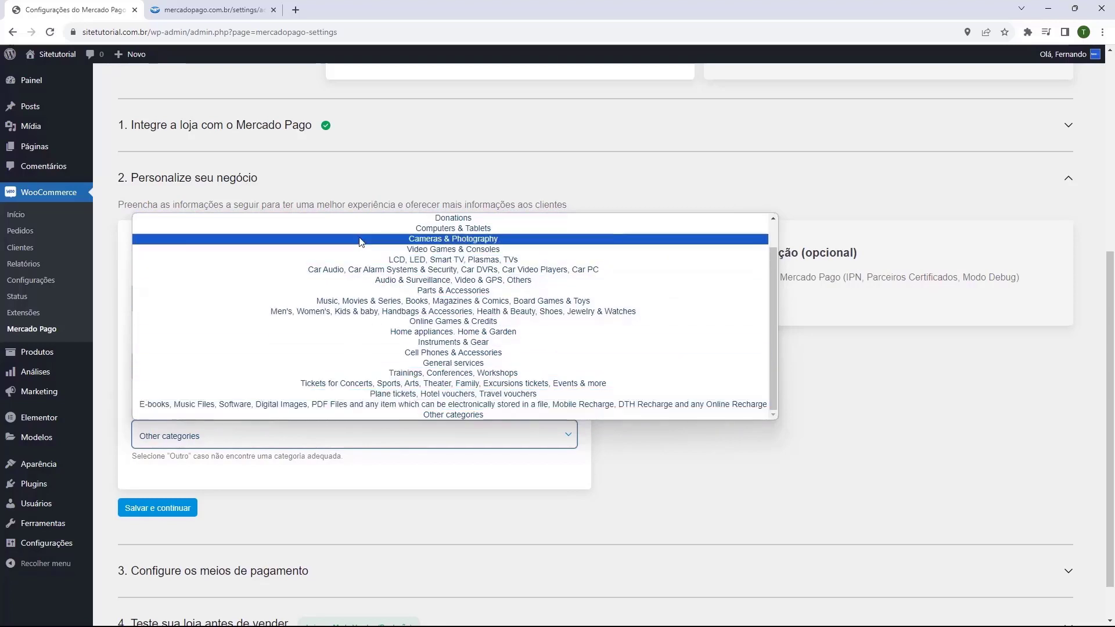
click(424, 414)
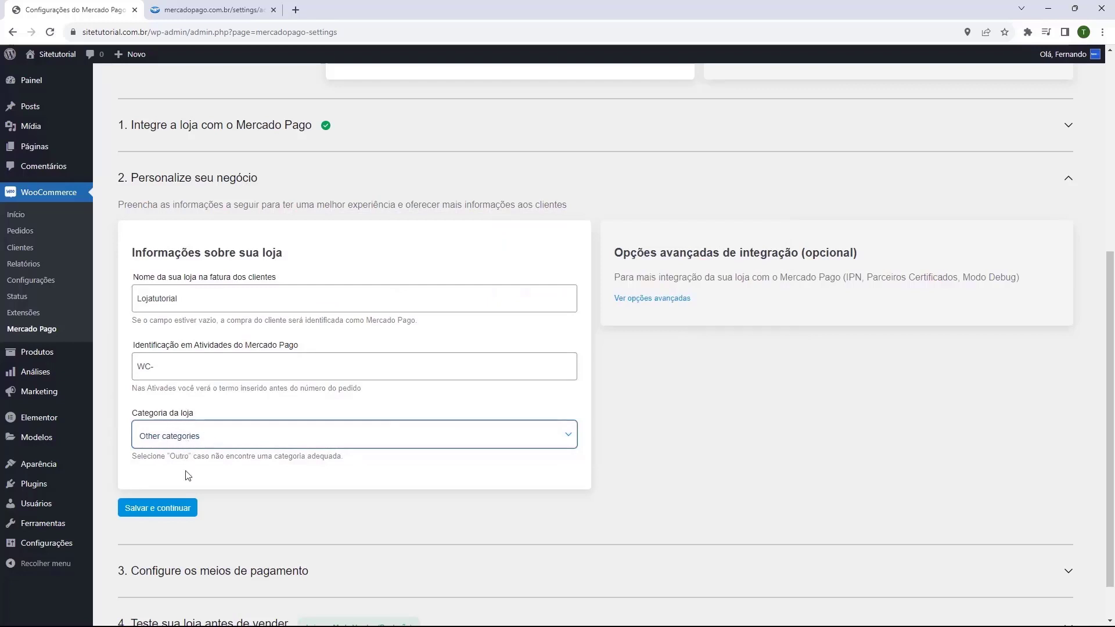
click(144, 509)
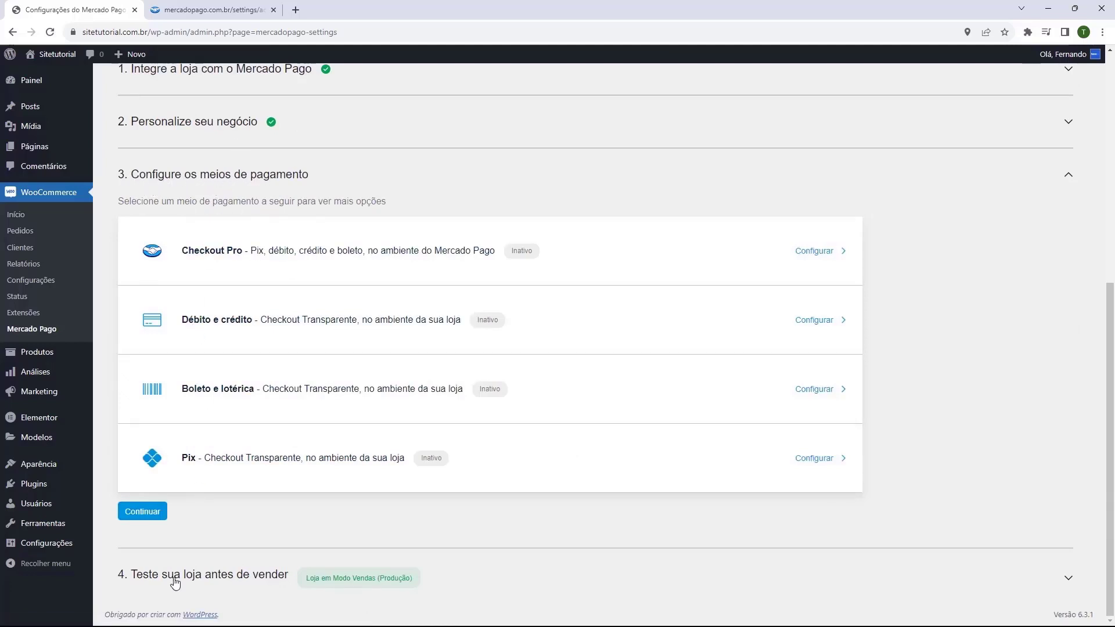
In step 4, choose Modo Vendas (Produção) and save the change.
click(129, 581)
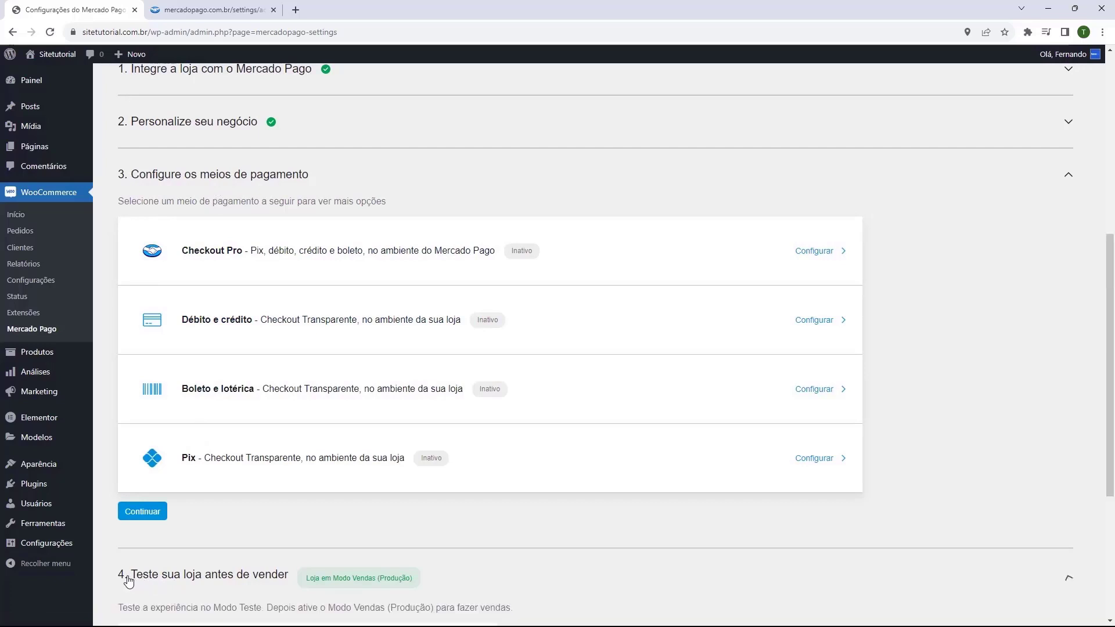
scroll(129, 580, down, 5)
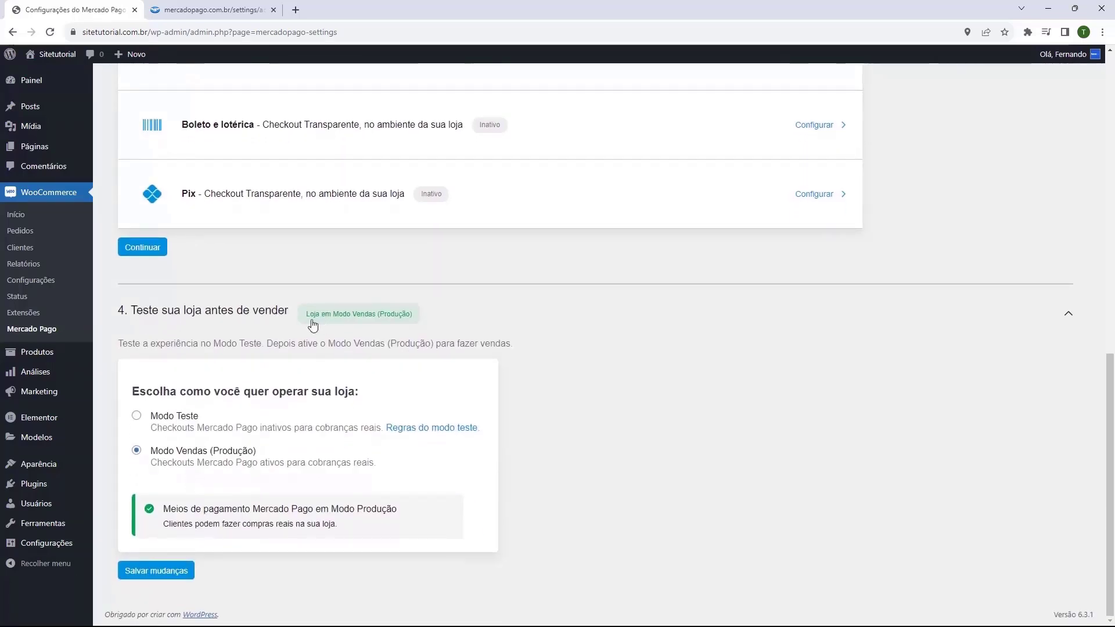
click(137, 415)
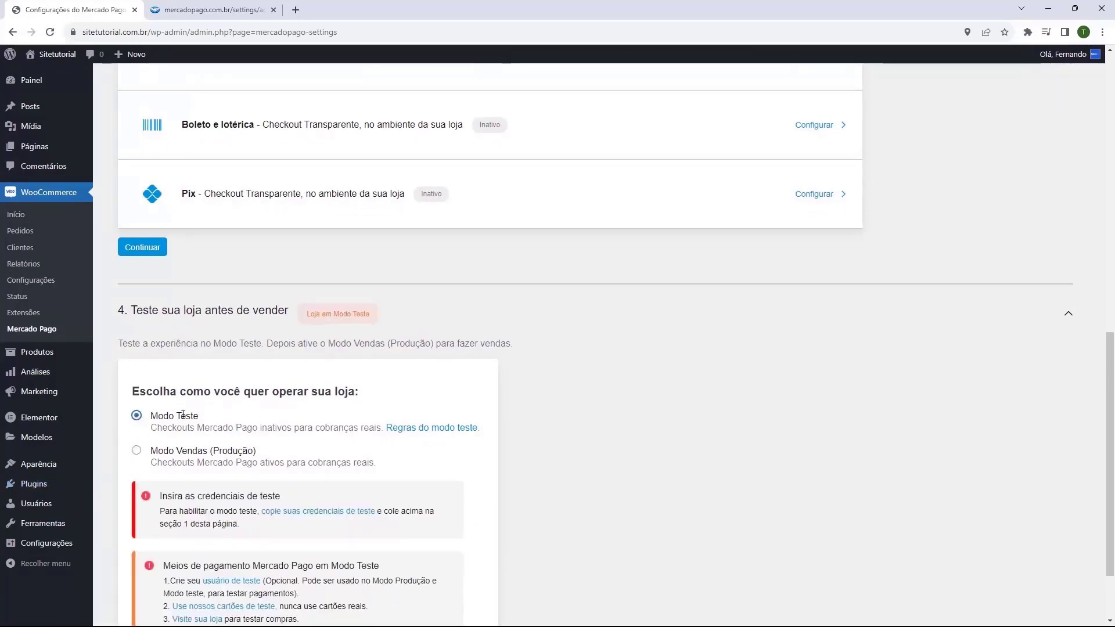
click(137, 452)
click(163, 573)
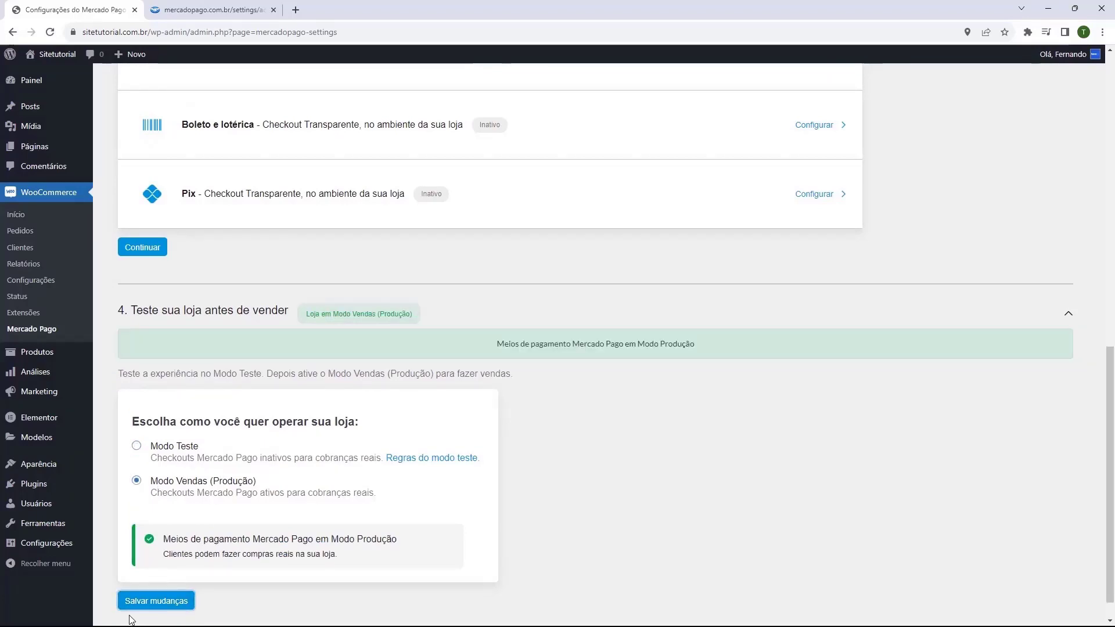
scroll(205, 573, up, 5)
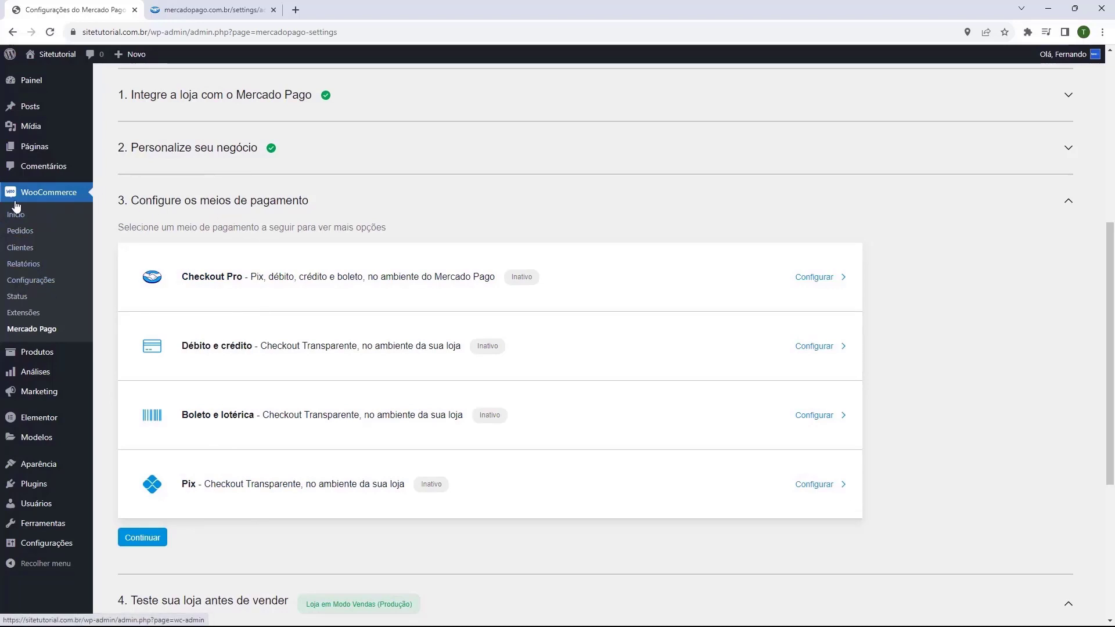
Open WooCommerce Configurações and go to the Pagamentos settings.
click(9, 285)
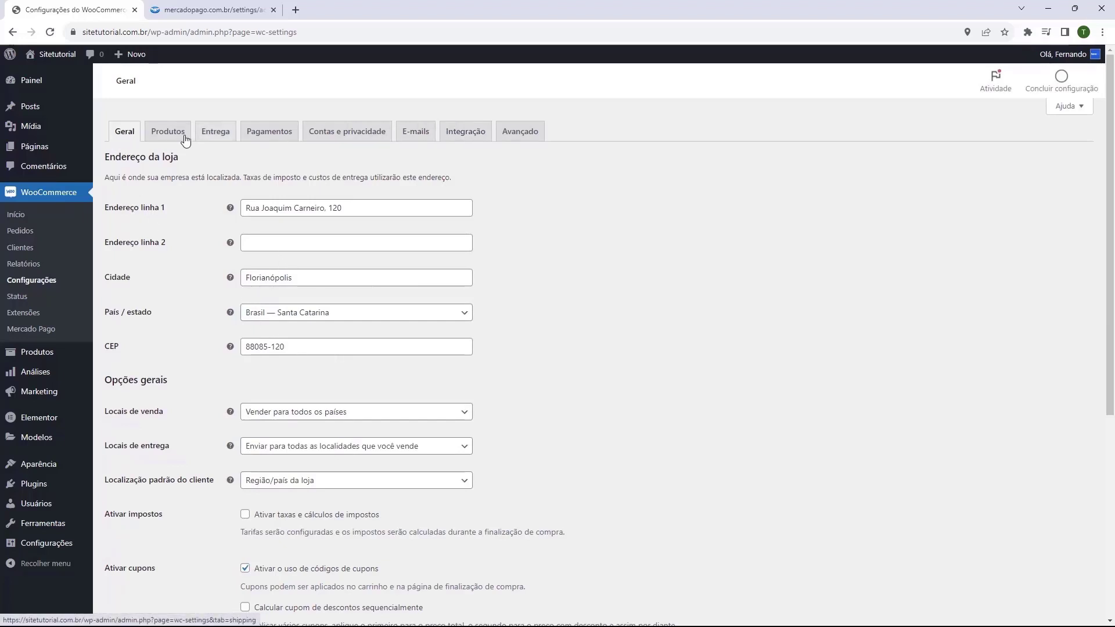
click(271, 140)
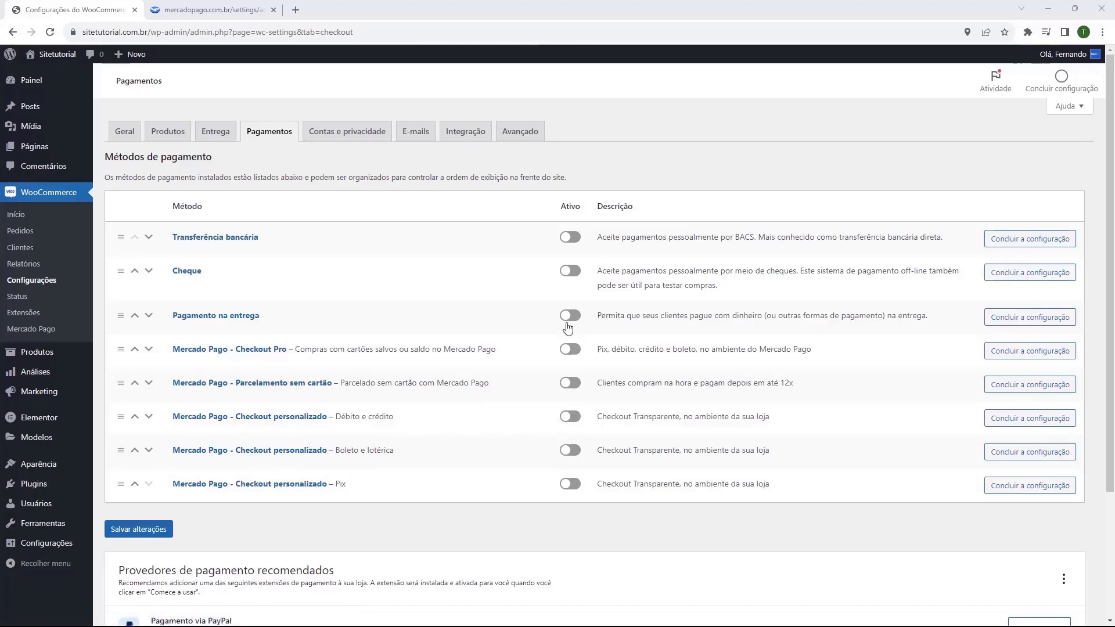
Turn on Débito e crédito, Boleto e lotérica and Pix, then save the changes.
click(570, 417)
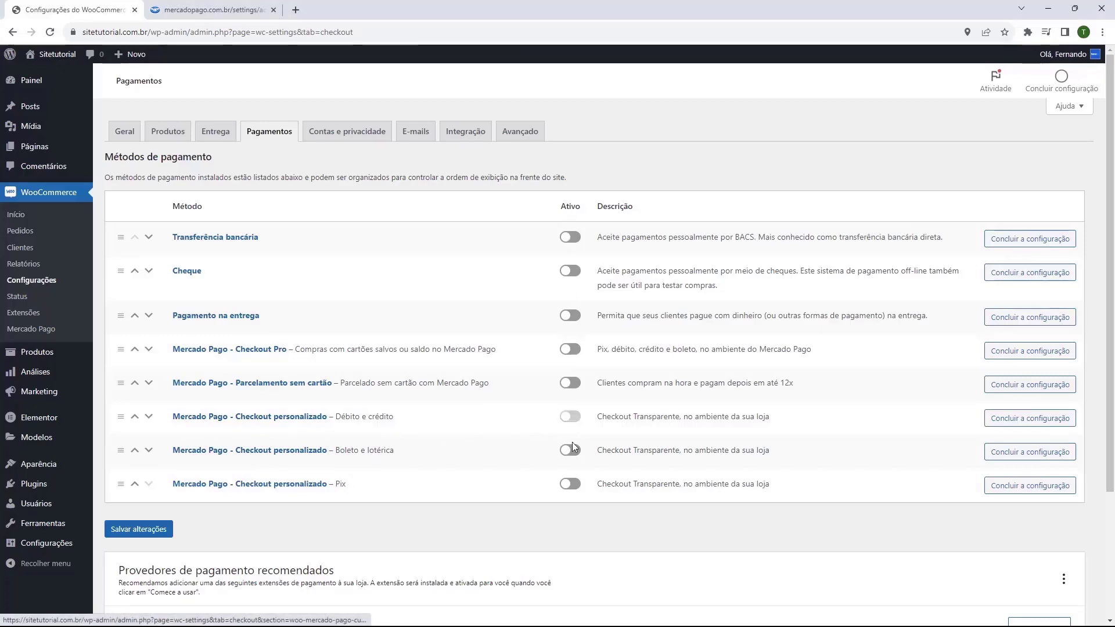
click(571, 453)
click(569, 485)
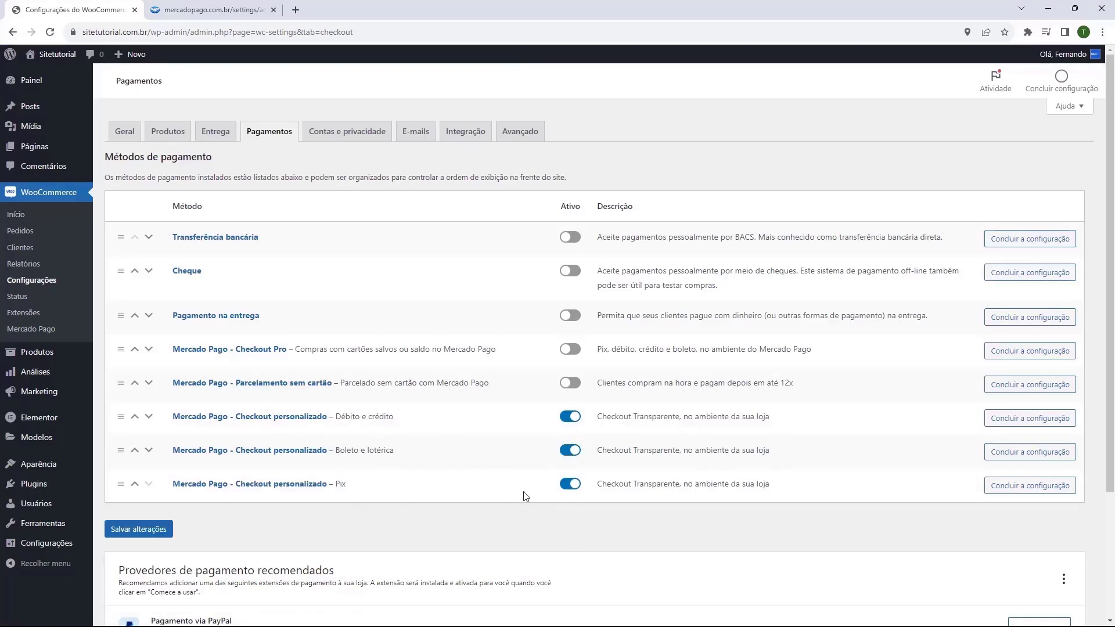
click(123, 533)
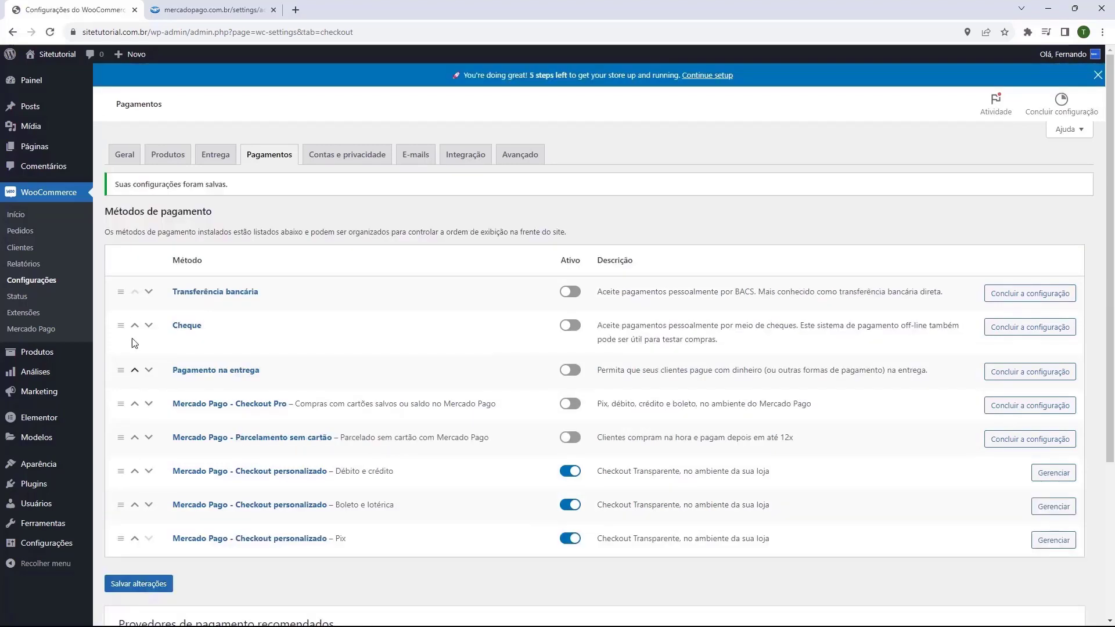
scroll(259, 504, down, 1)
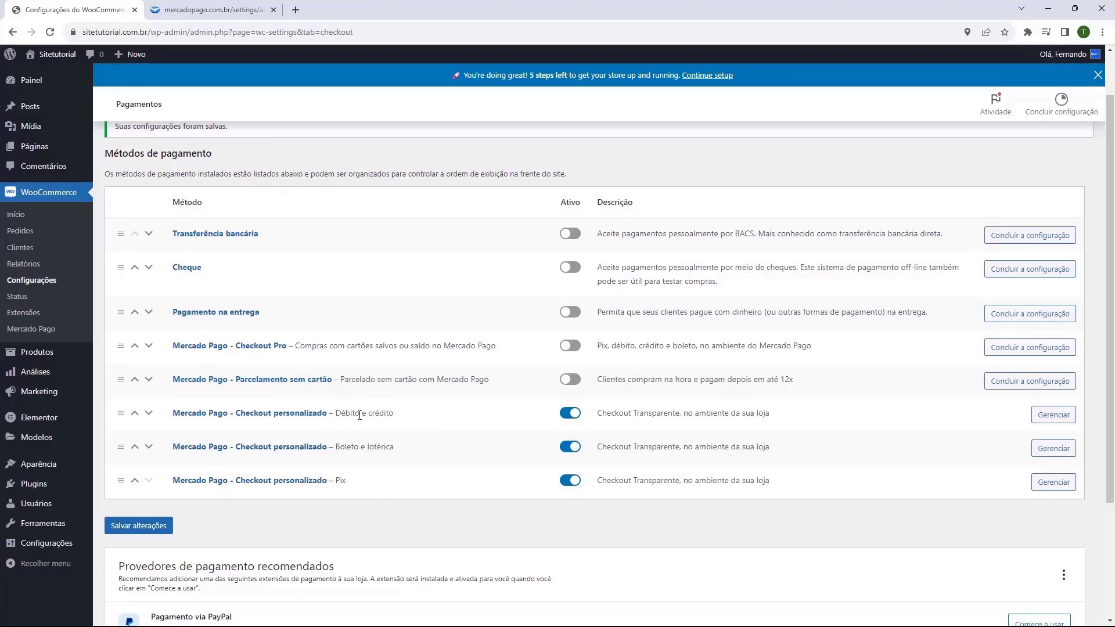
click(1039, 416)
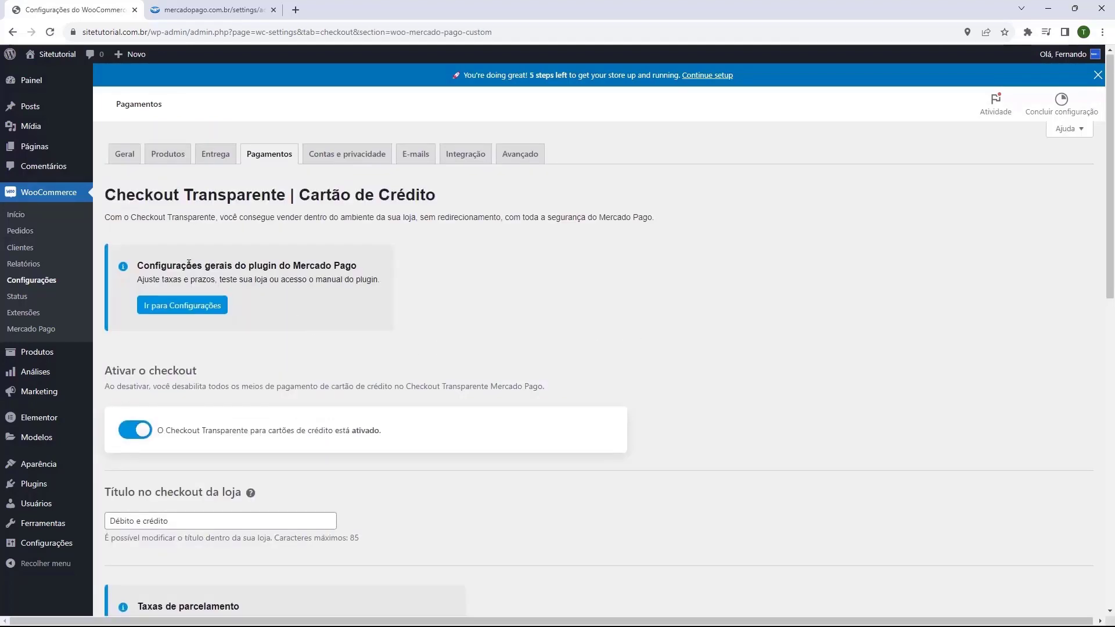
scroll(235, 278, down, 2)
scroll(162, 264, down, 2)
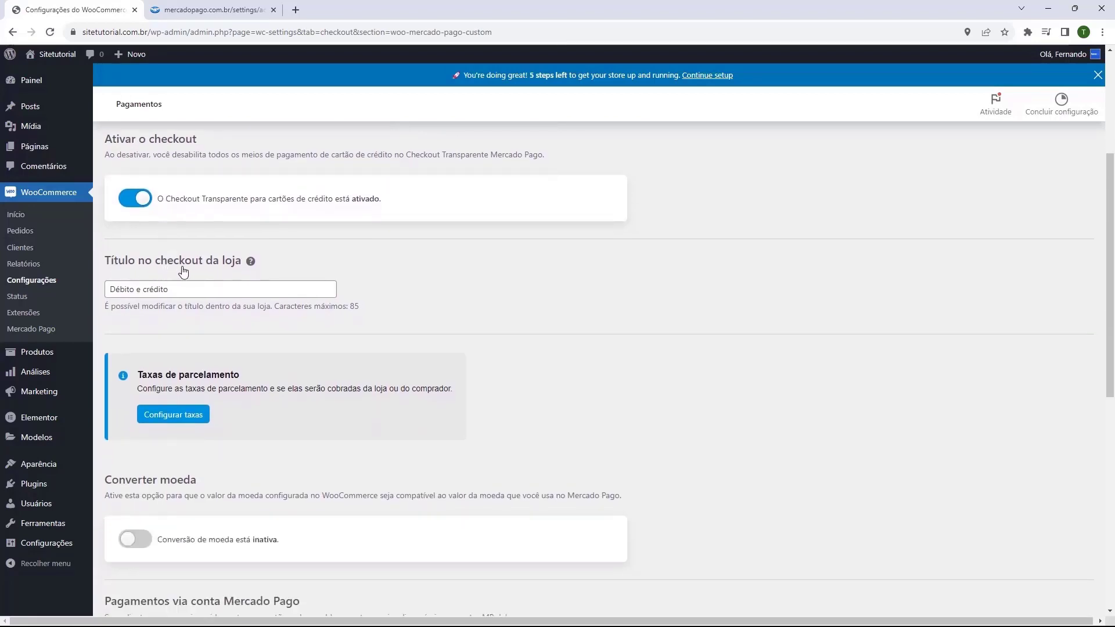
scroll(167, 289, down, 3)
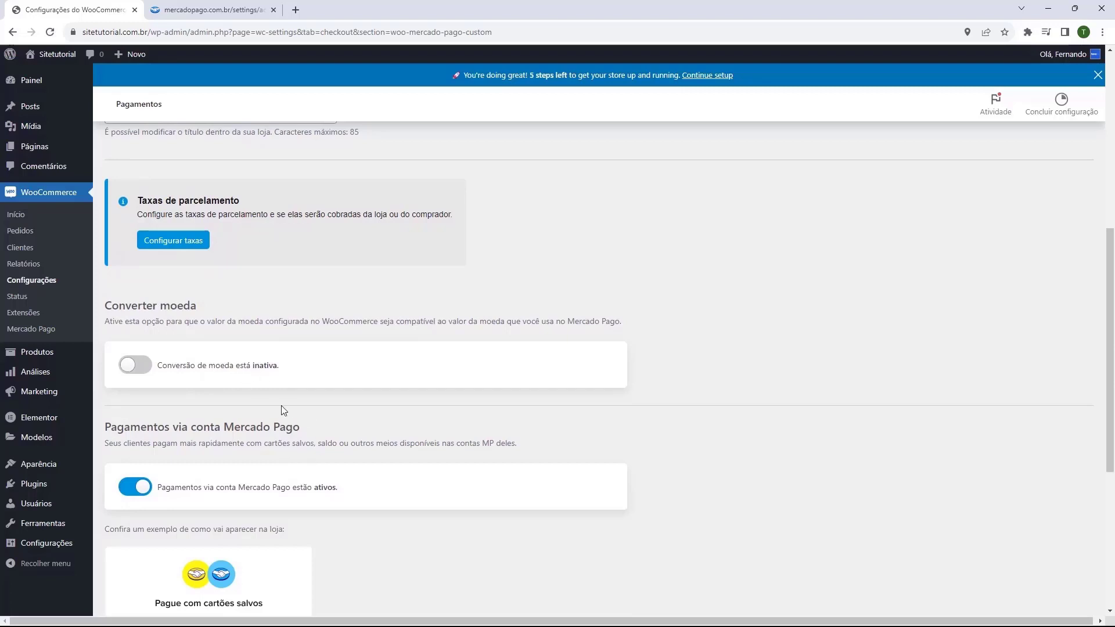
scroll(284, 424, down, 4)
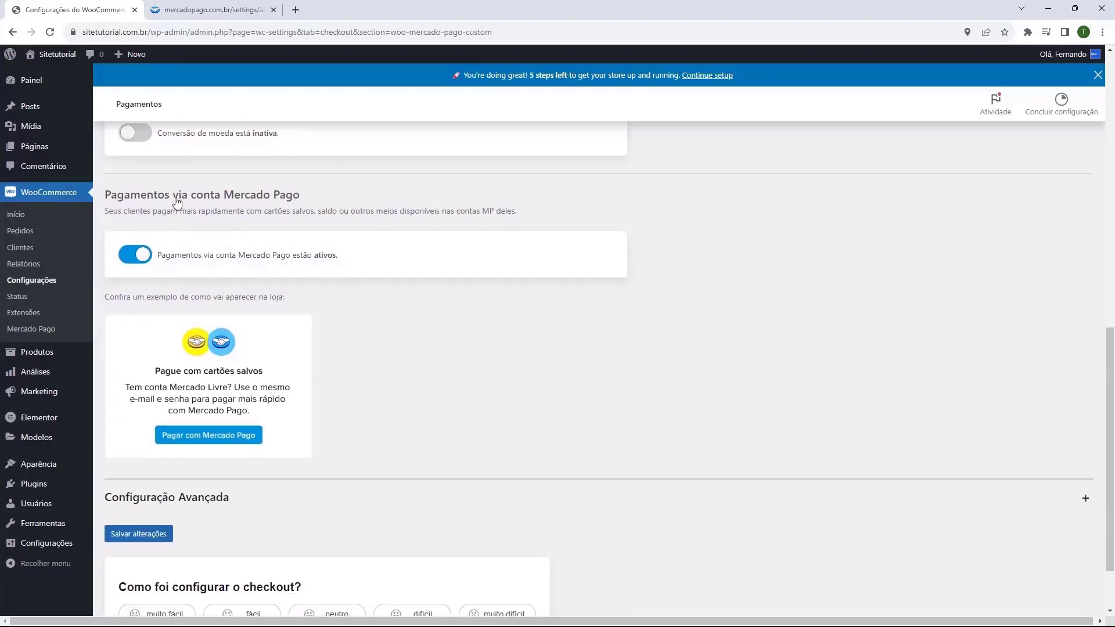
scroll(163, 241, down, 1)
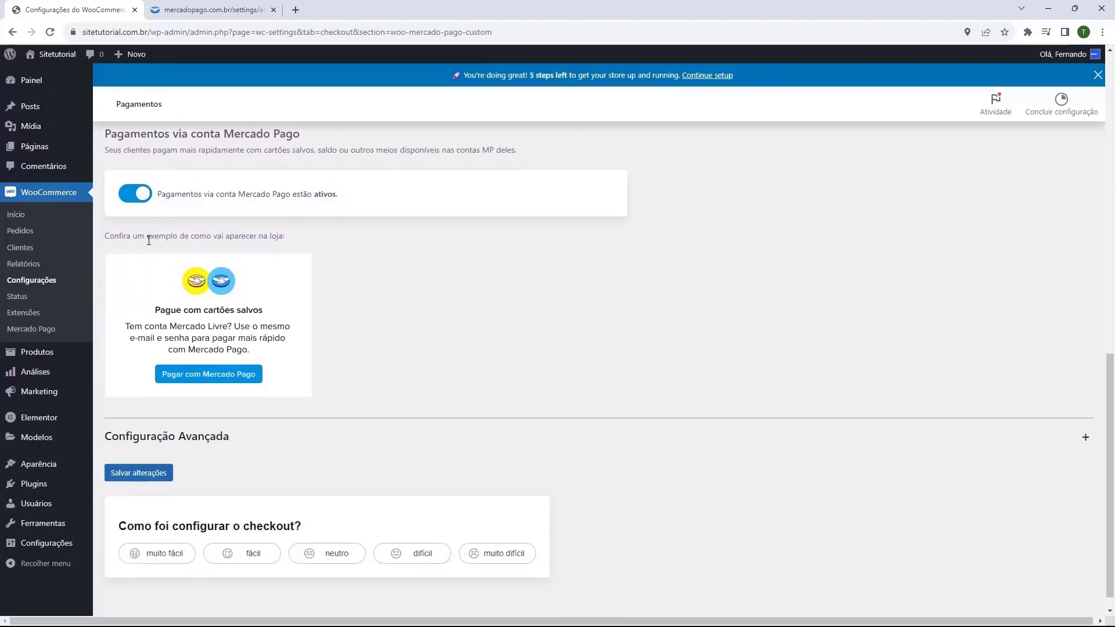
scroll(122, 305, up, 1)
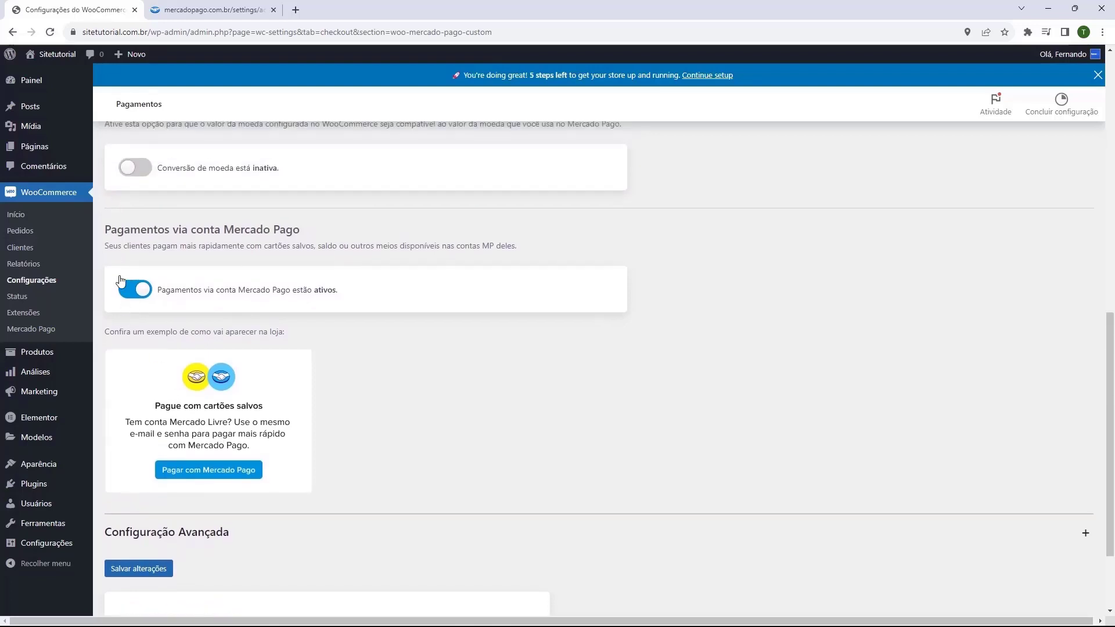
scroll(135, 307, up, 2)
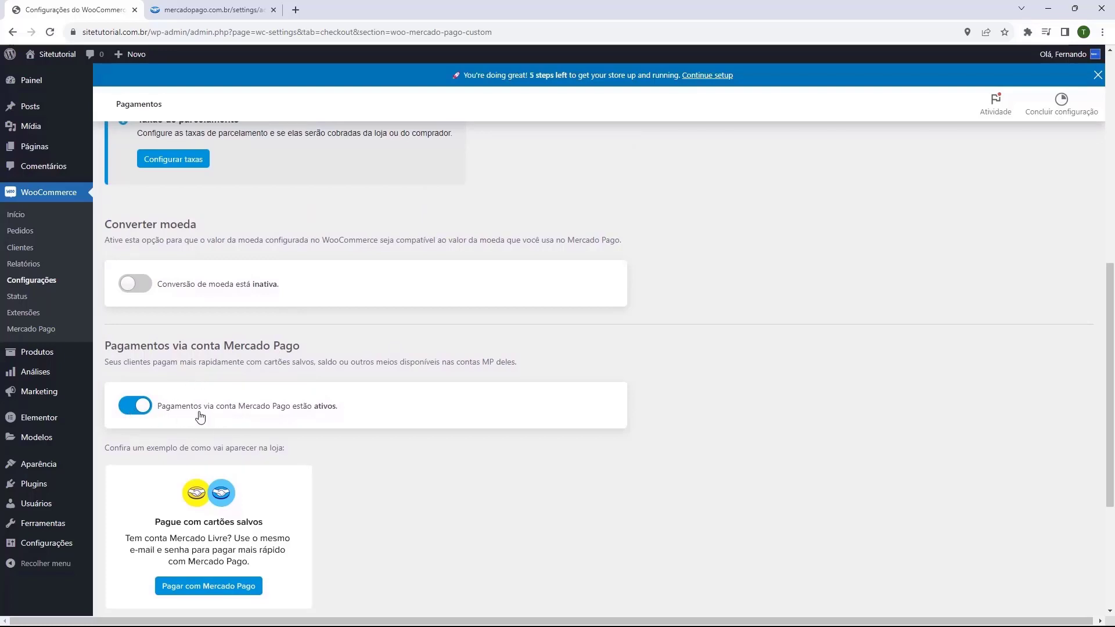
scroll(150, 372, down, 4)
click(156, 456)
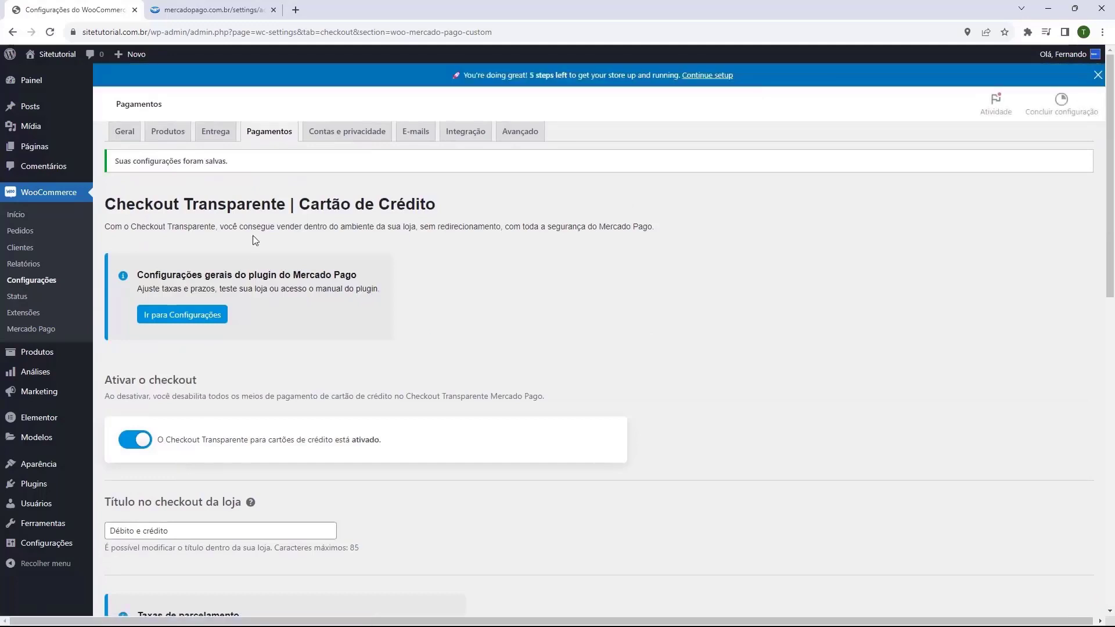
click(270, 155)
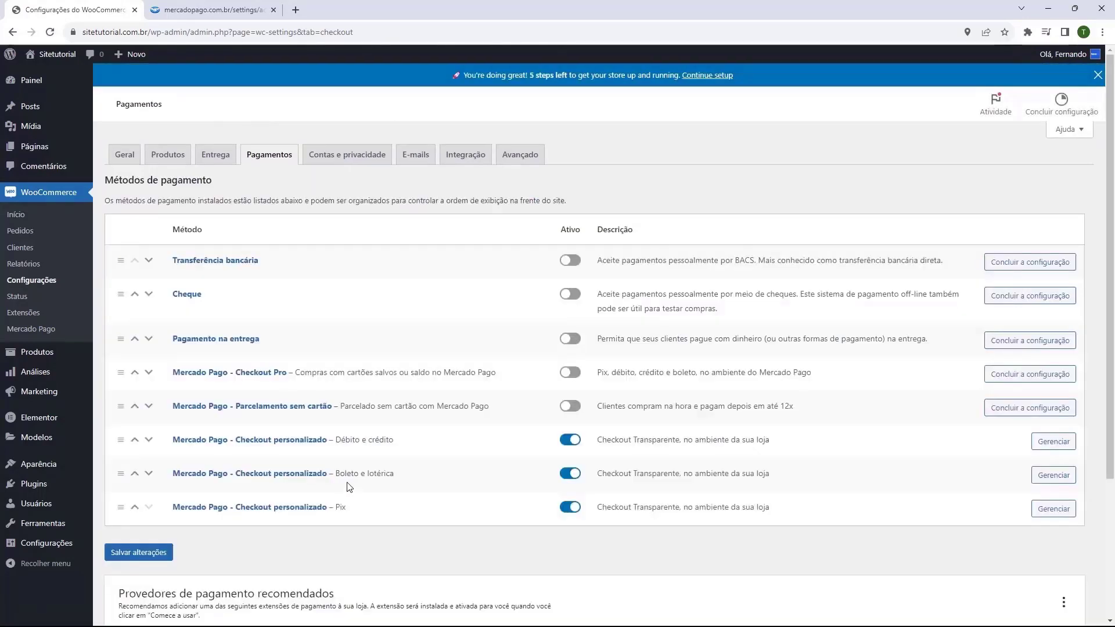
click(1054, 474)
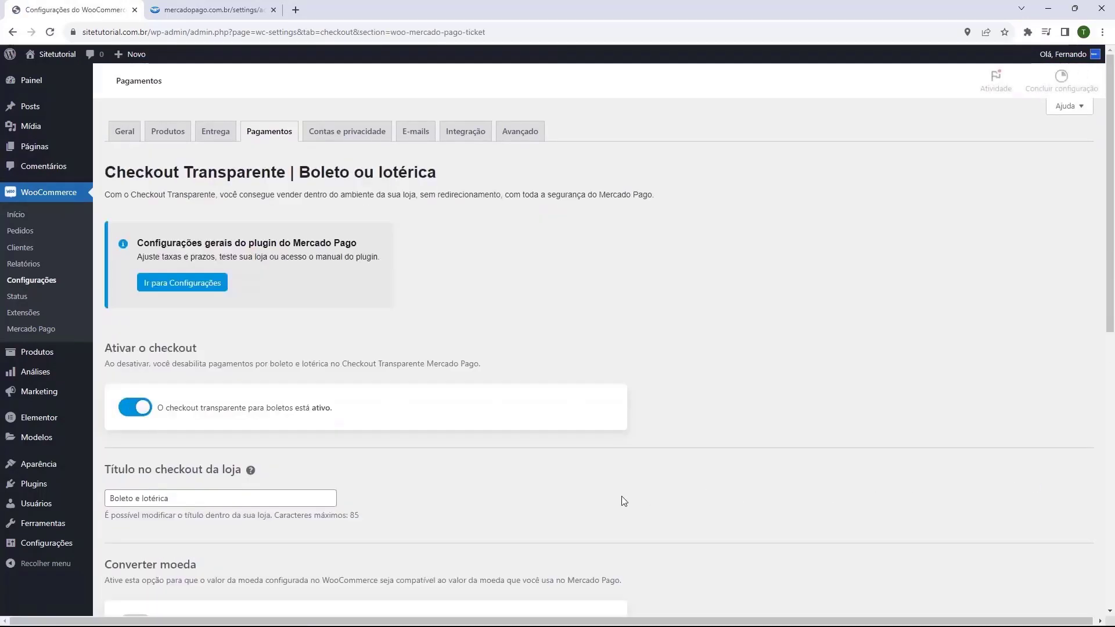
scroll(162, 271, down, 3)
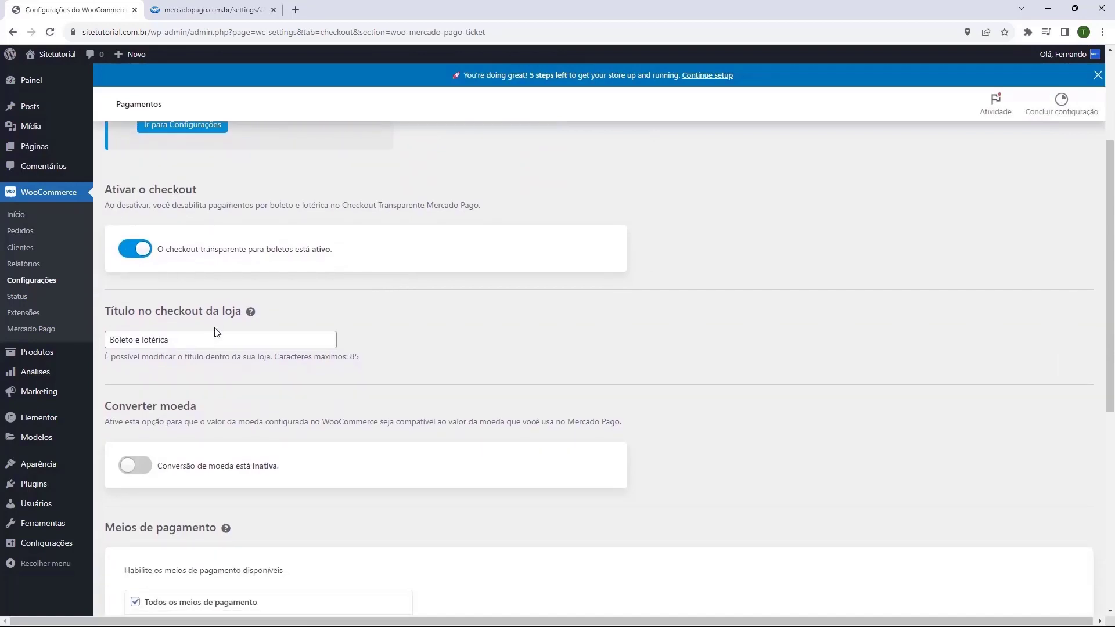
scroll(215, 333, down, 4)
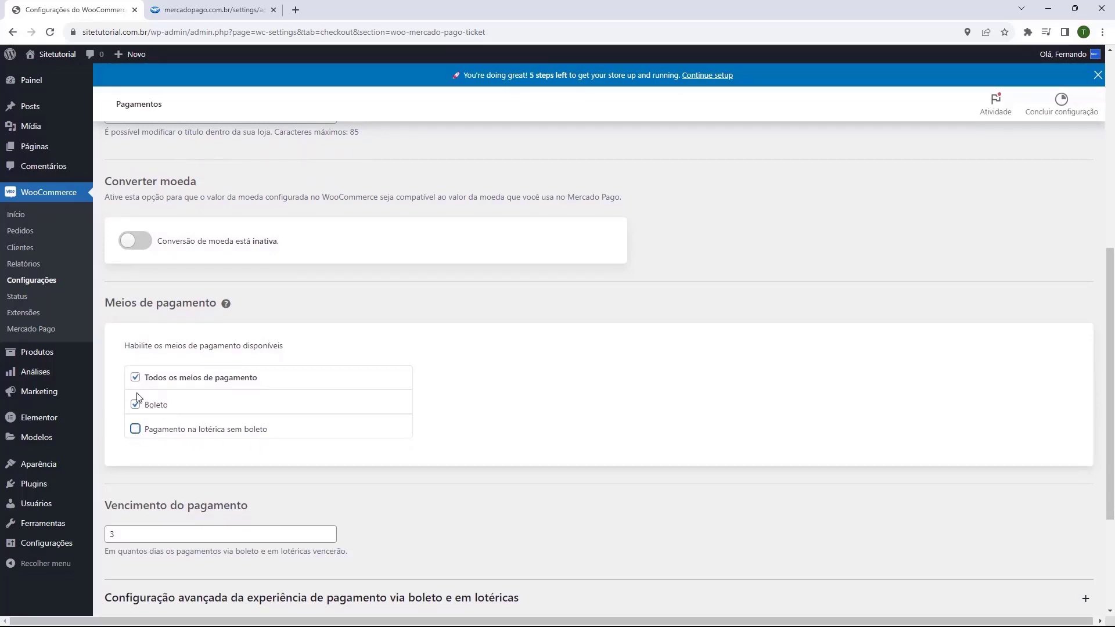
scroll(148, 413, down, 1)
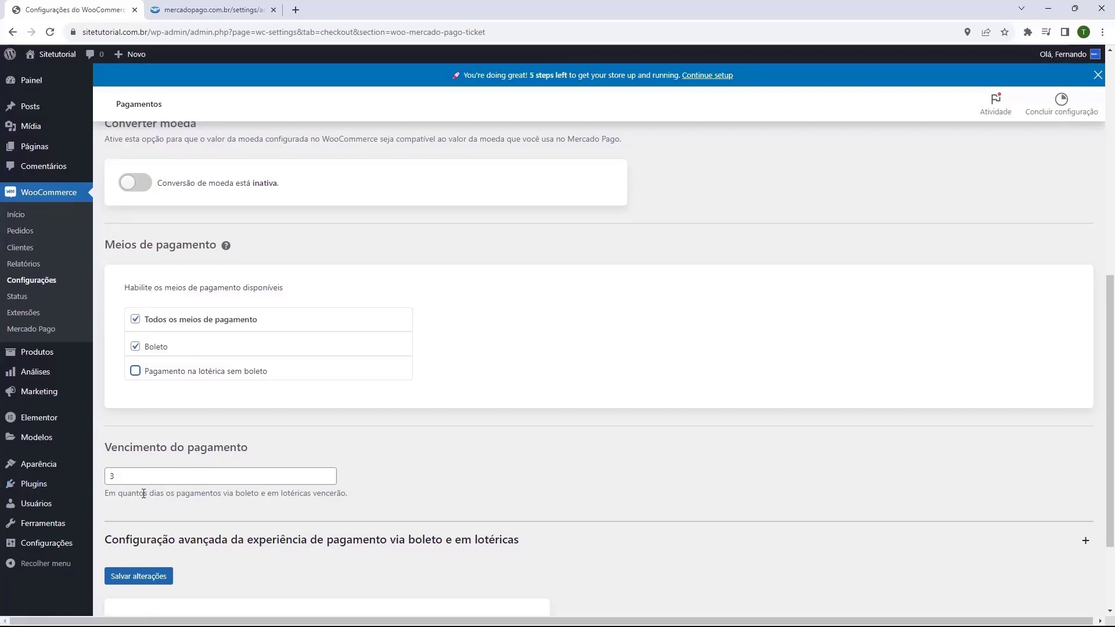
scroll(134, 482, down, 2)
scroll(149, 257, up, 3)
scroll(183, 329, down, 2)
scroll(183, 329, down, 1)
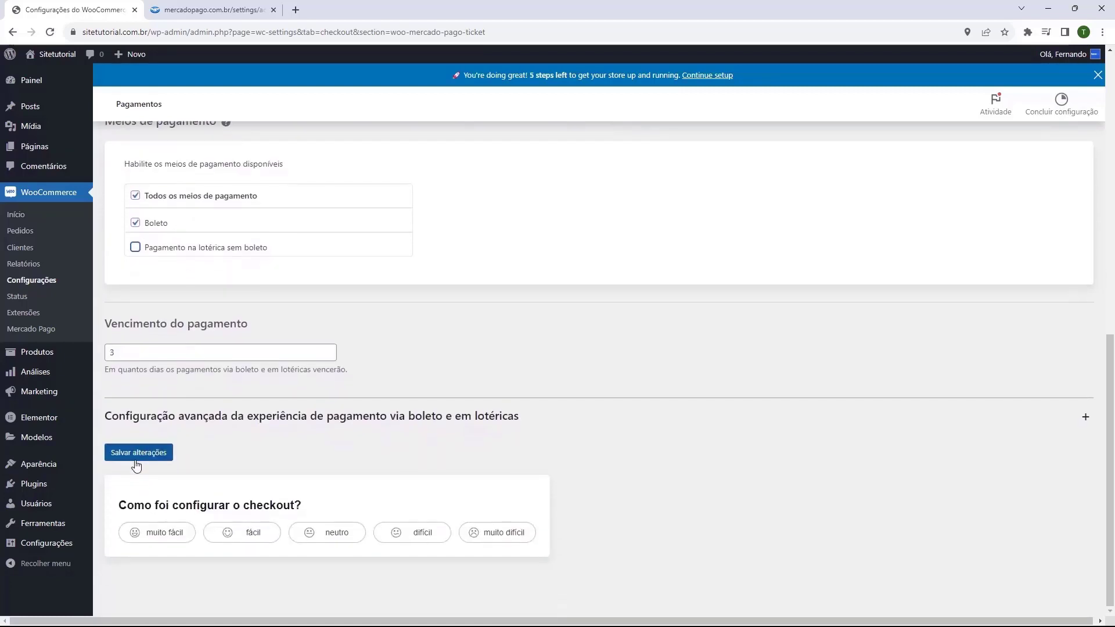
click(137, 458)
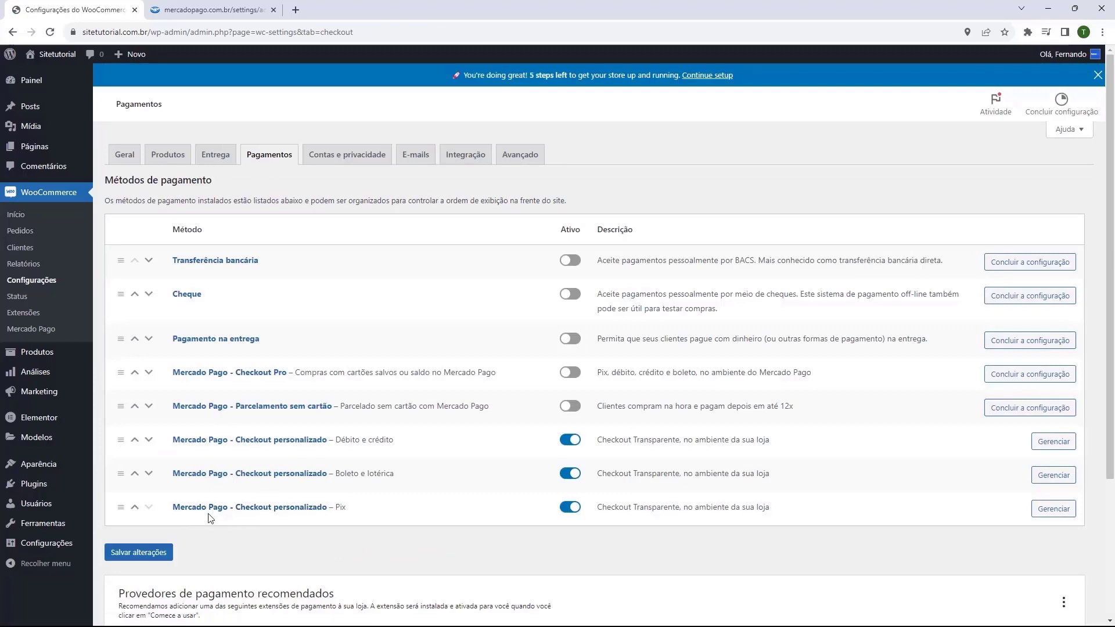
Keep the Pix expiry at 30 minutes and save the Pix payment settings.
click(1054, 510)
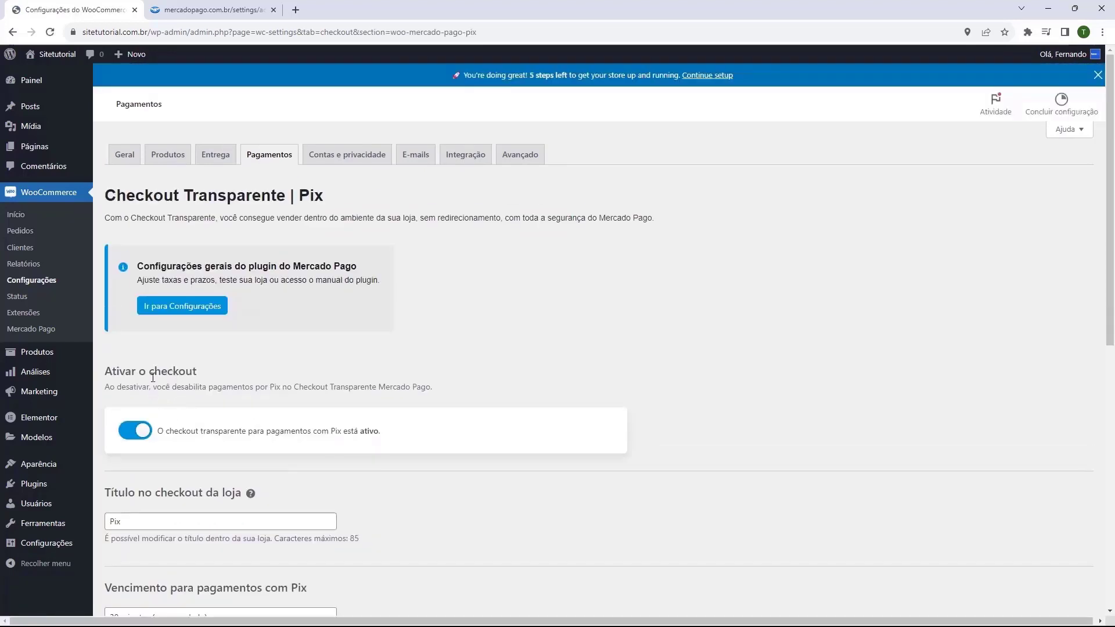
scroll(151, 393, down, 4)
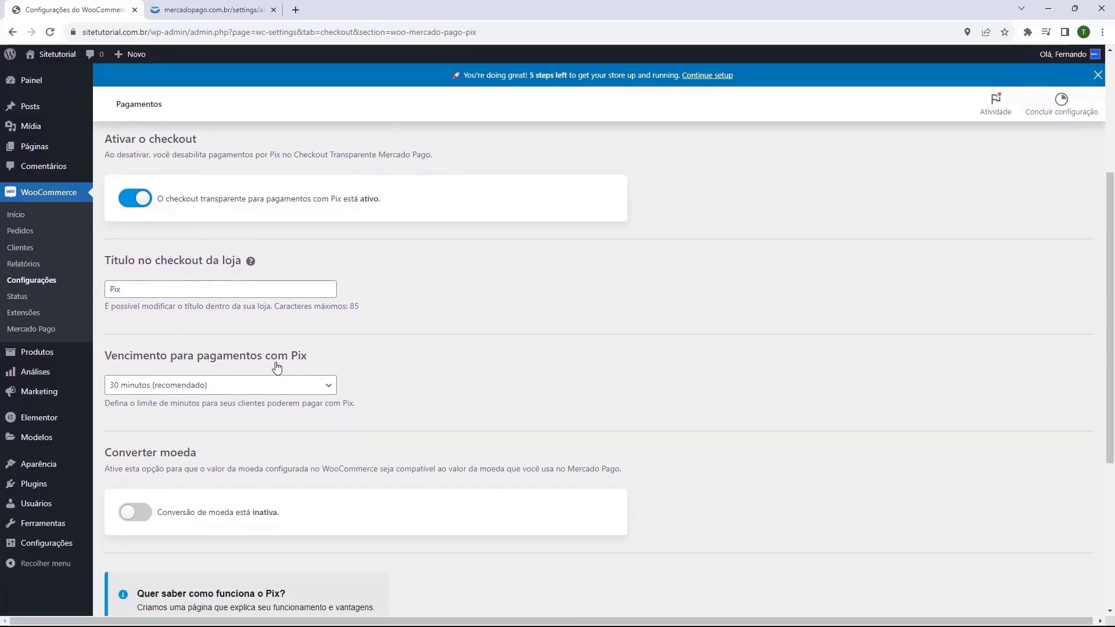
click(245, 384)
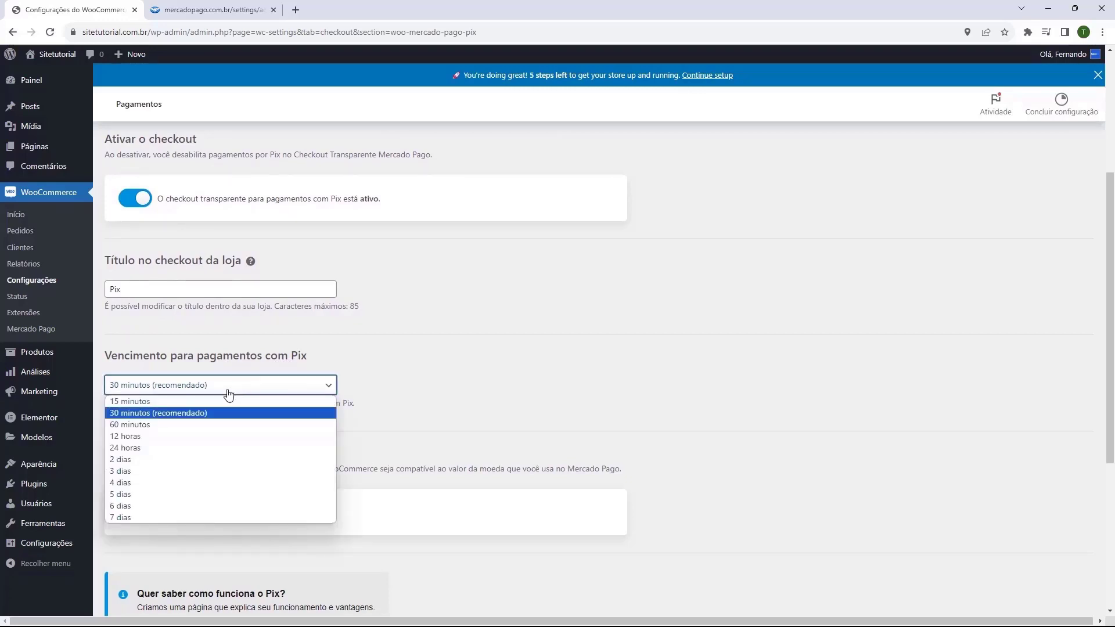
click(204, 386)
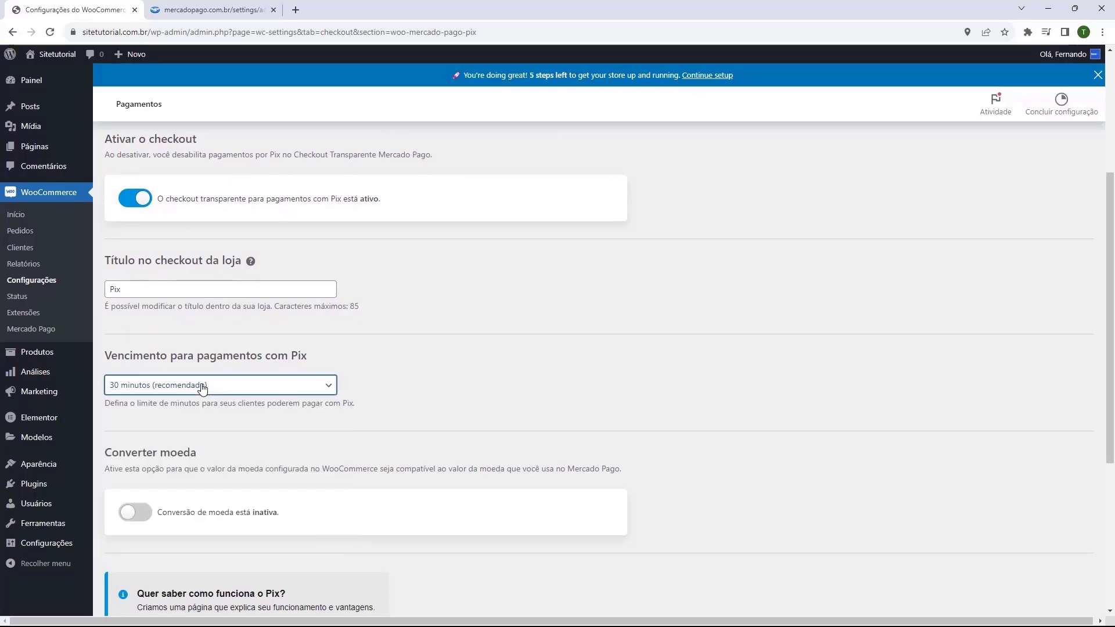
scroll(201, 385, down, 5)
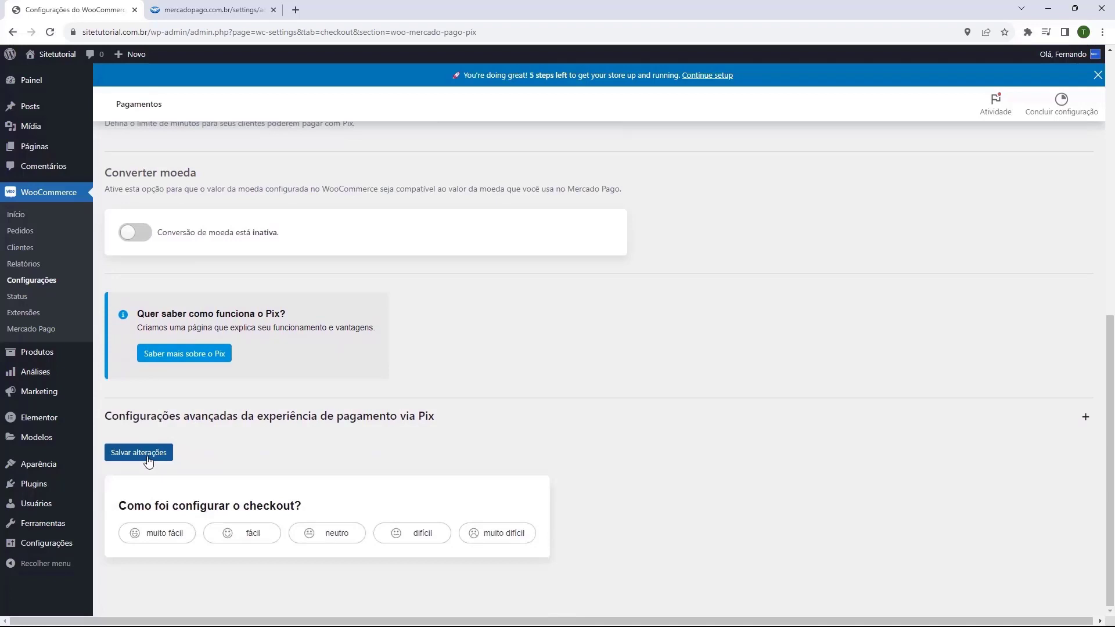
click(152, 459)
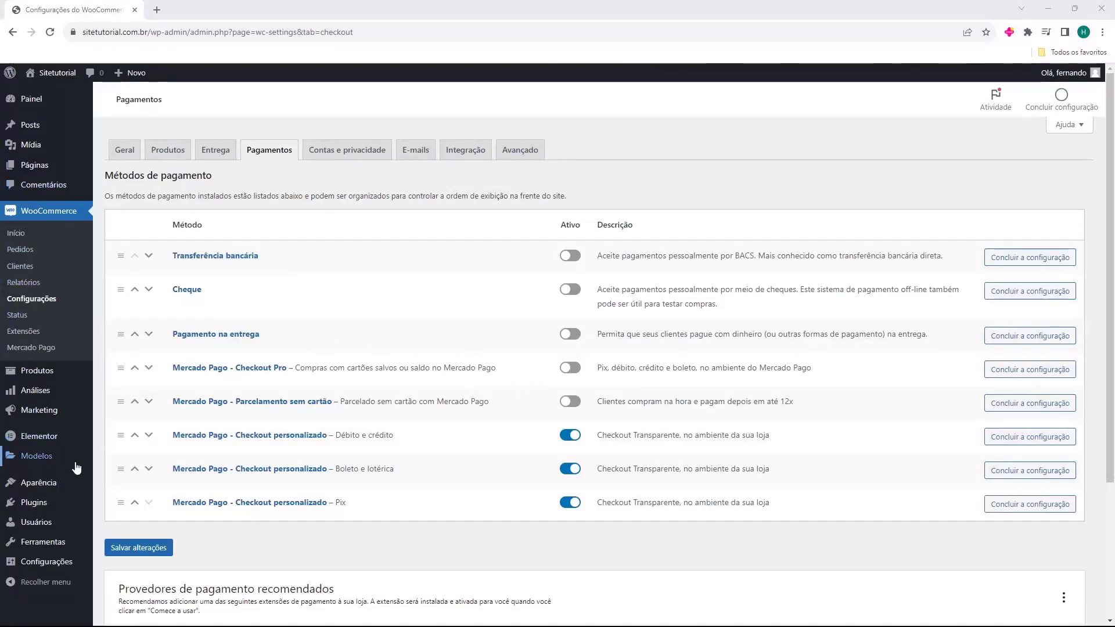
Open Aparência > Temas and move on to the add-new themes catalogue.
mouse_move(24, 489)
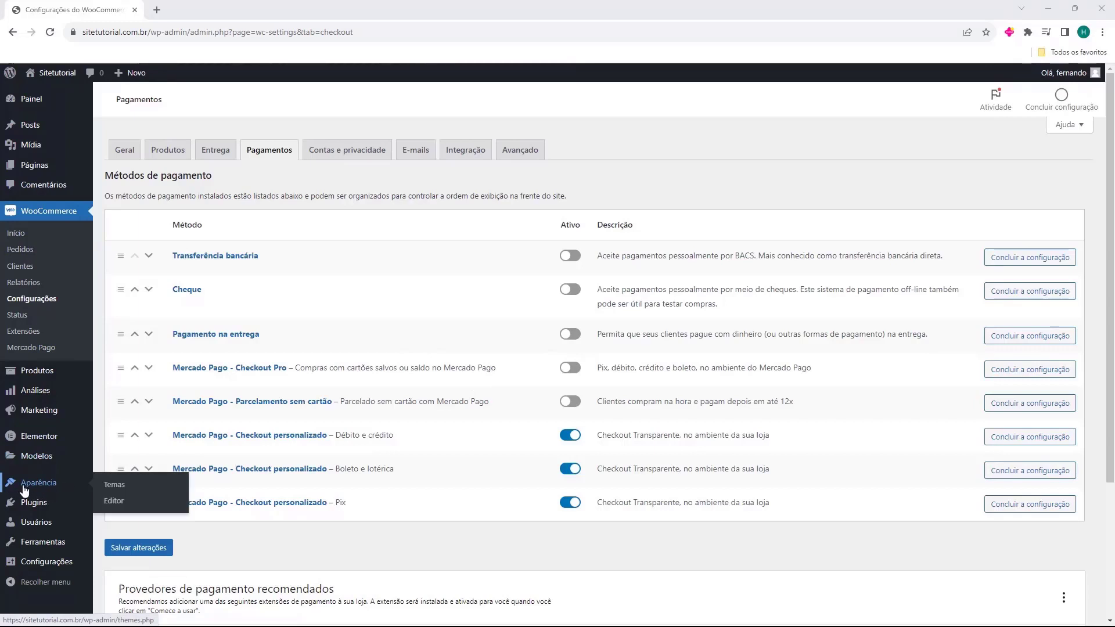
click(37, 489)
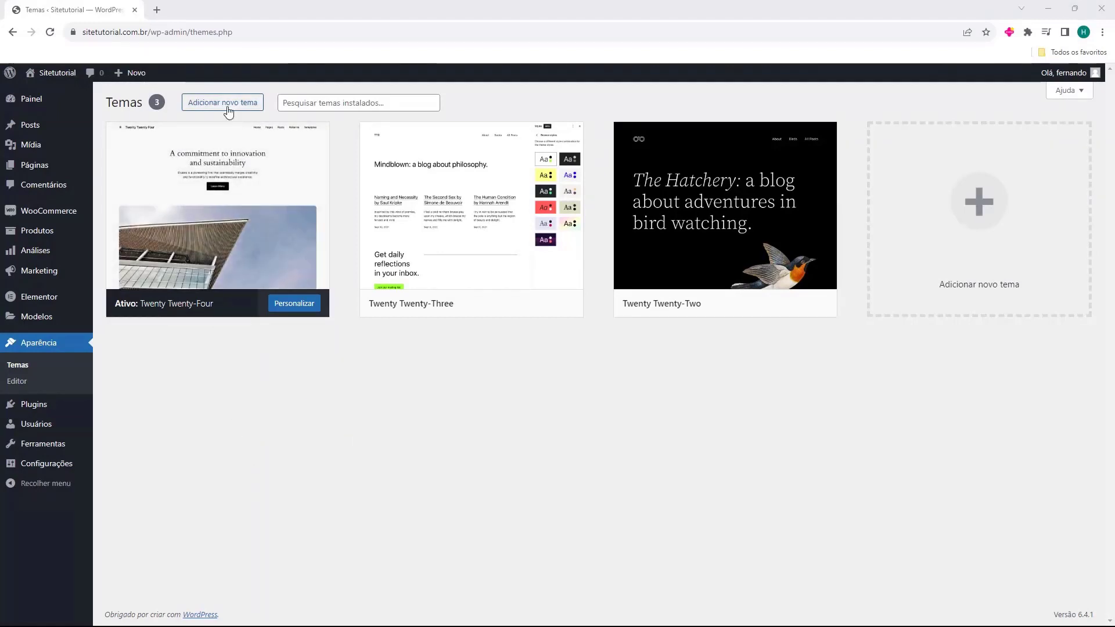
click(220, 110)
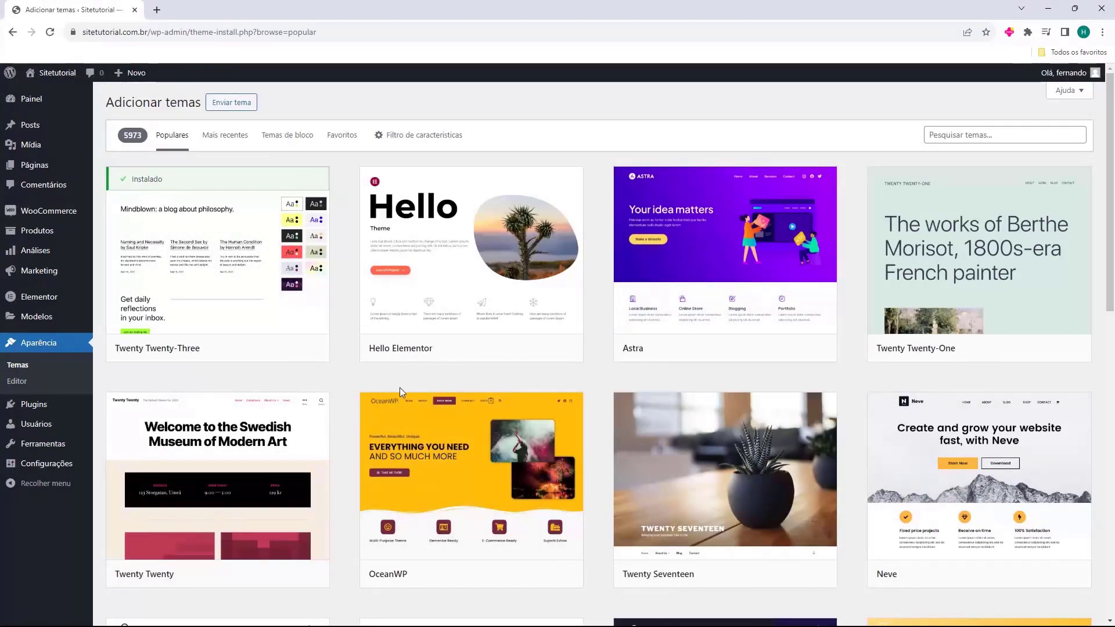
Scroll through the Populares theme grid to browse the available themes.
scroll(593, 340, down, 14)
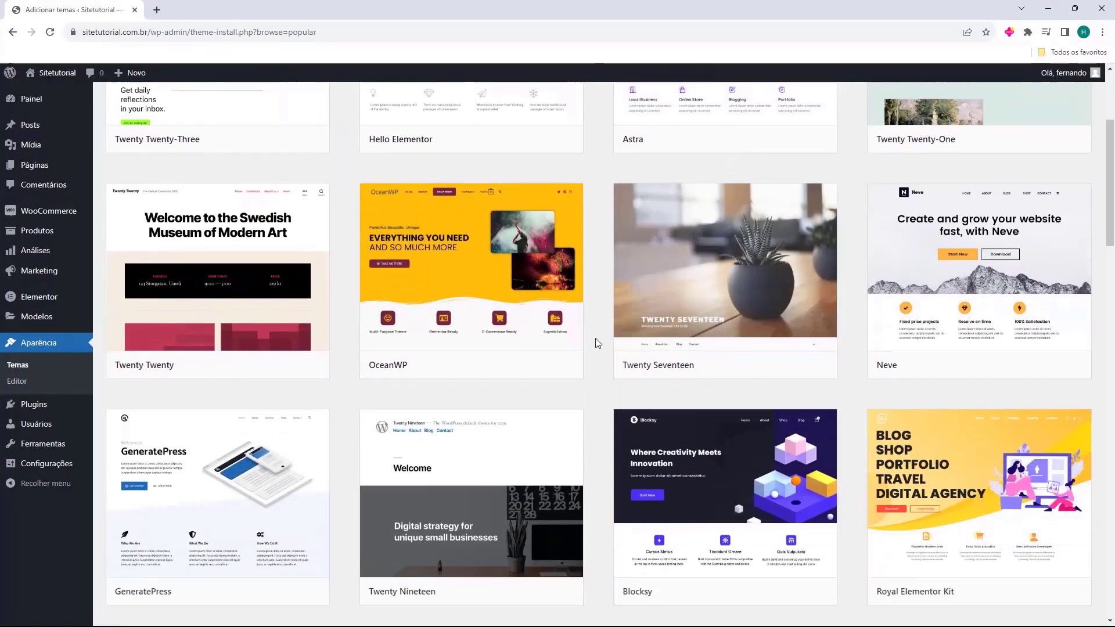
scroll(590, 338, up, 15)
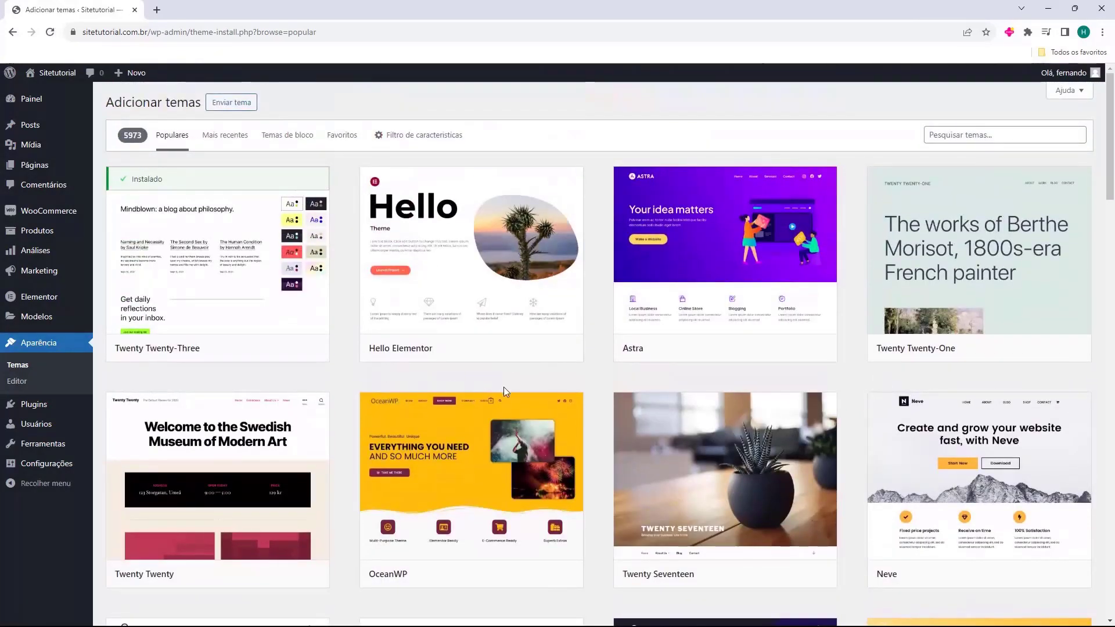
mouse_move(440, 495)
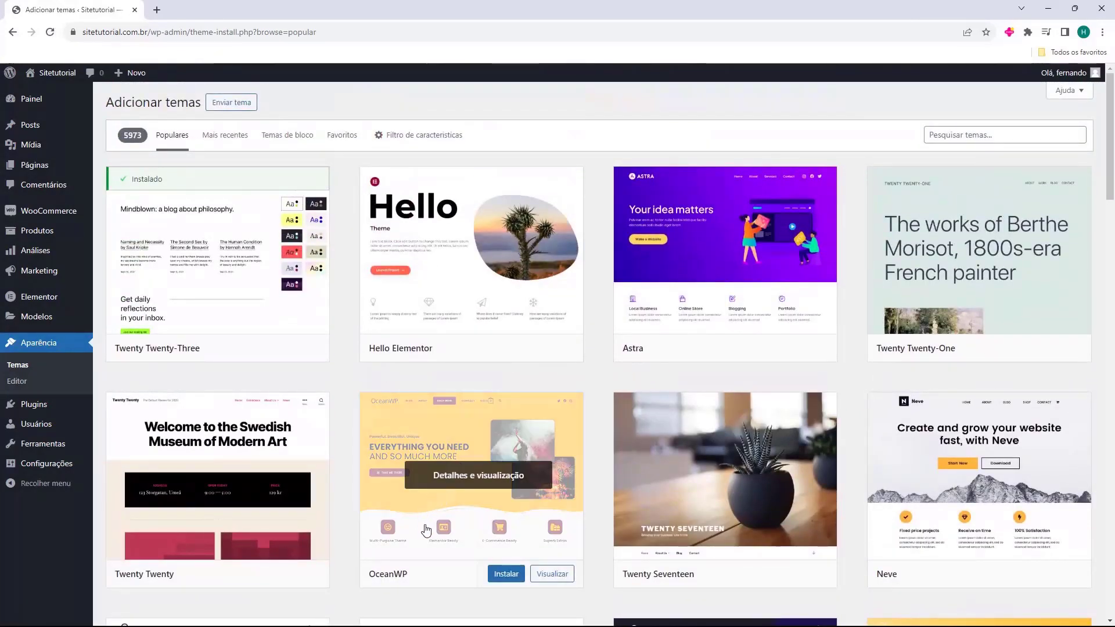
scroll(574, 274, down, 2)
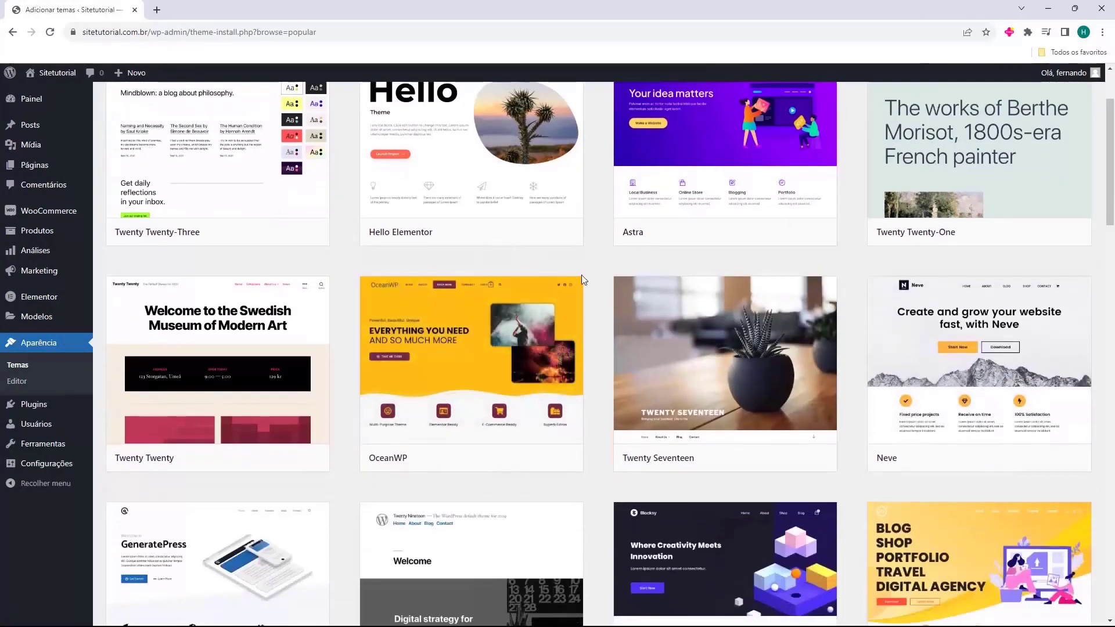
scroll(575, 274, down, 2)
scroll(588, 288, down, 8)
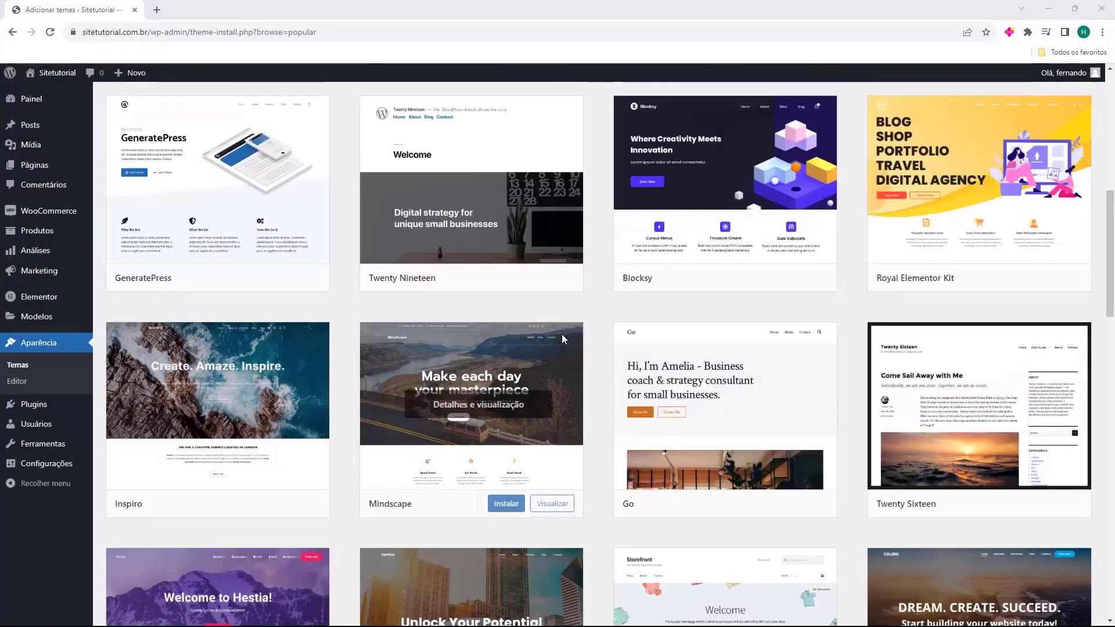
mouse_move(748, 339)
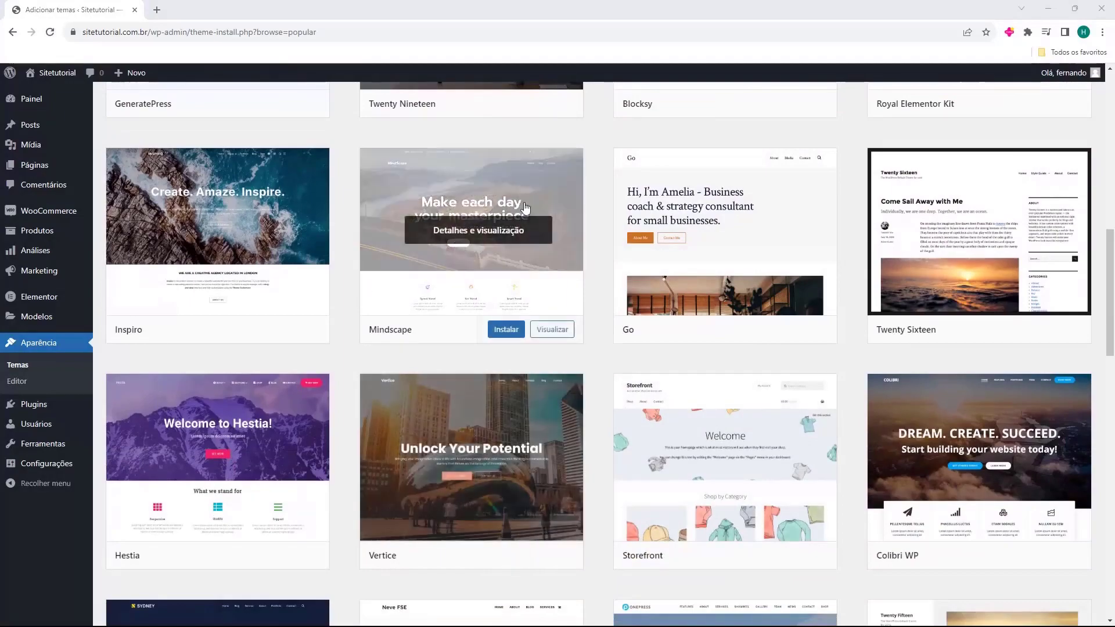
scroll(538, 405, down, 4)
scroll(538, 405, down, 6)
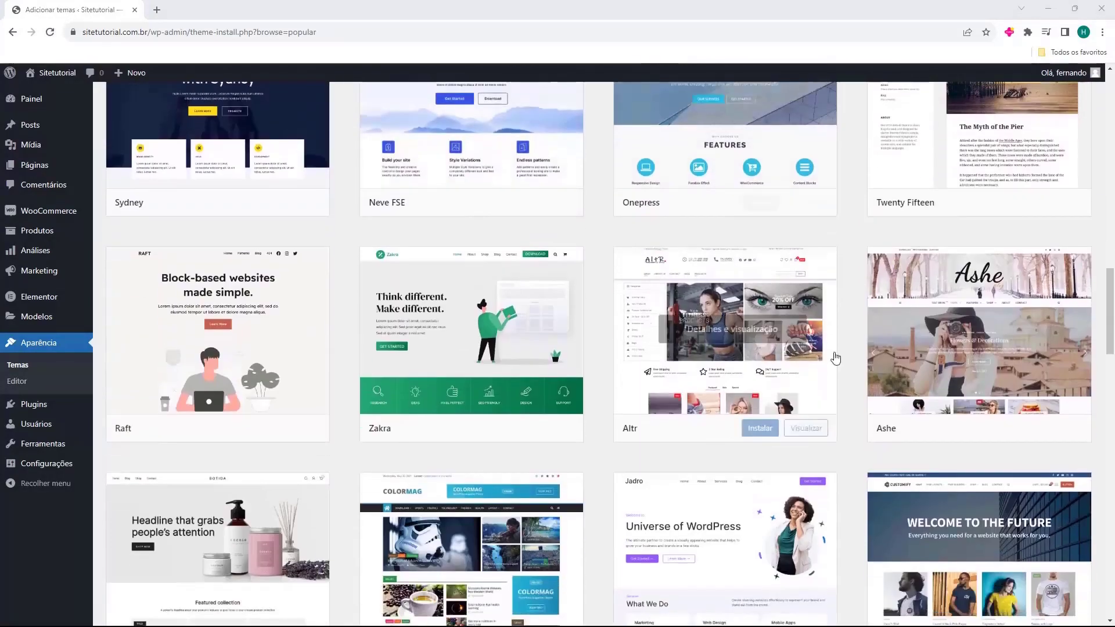
scroll(632, 281, down, 8)
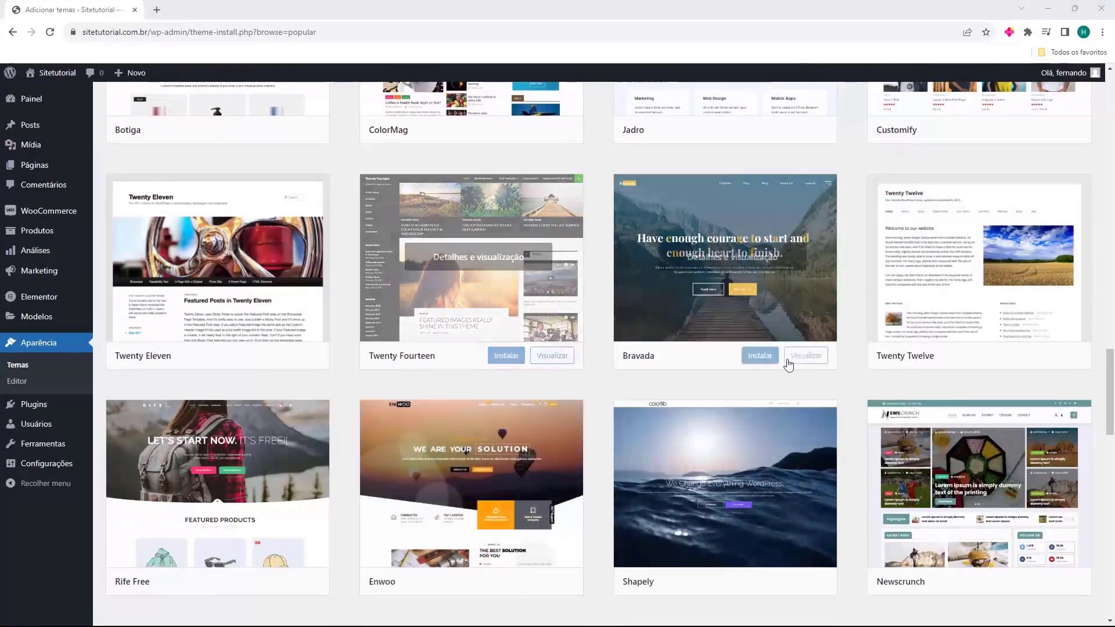
scroll(749, 345, down, 3)
scroll(412, 434, down, 7)
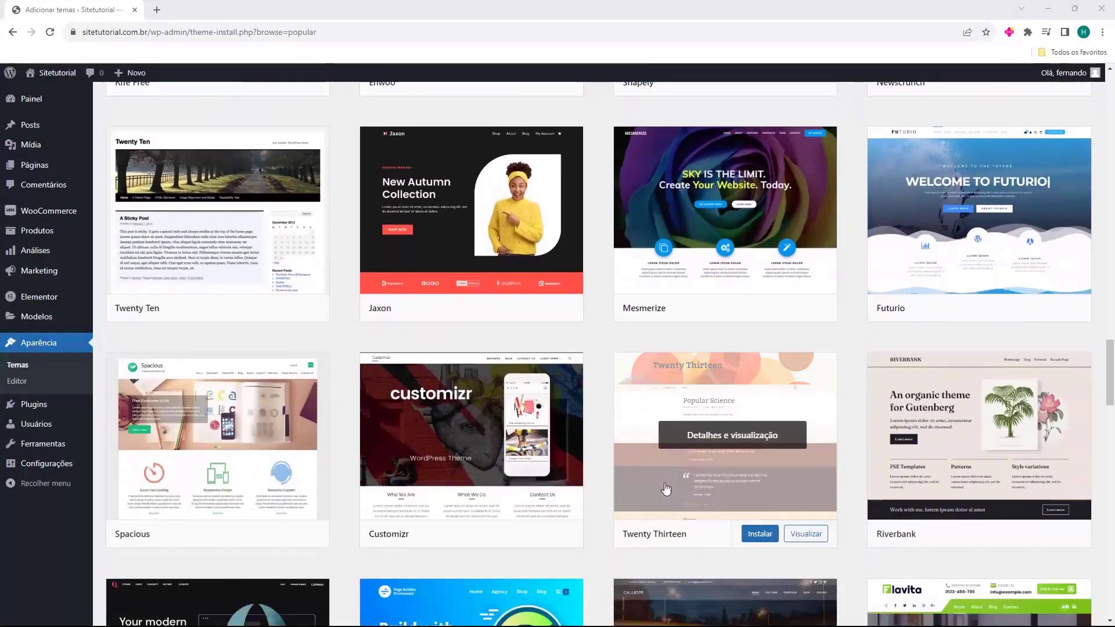
scroll(601, 470, up, 5)
scroll(601, 470, up, 20)
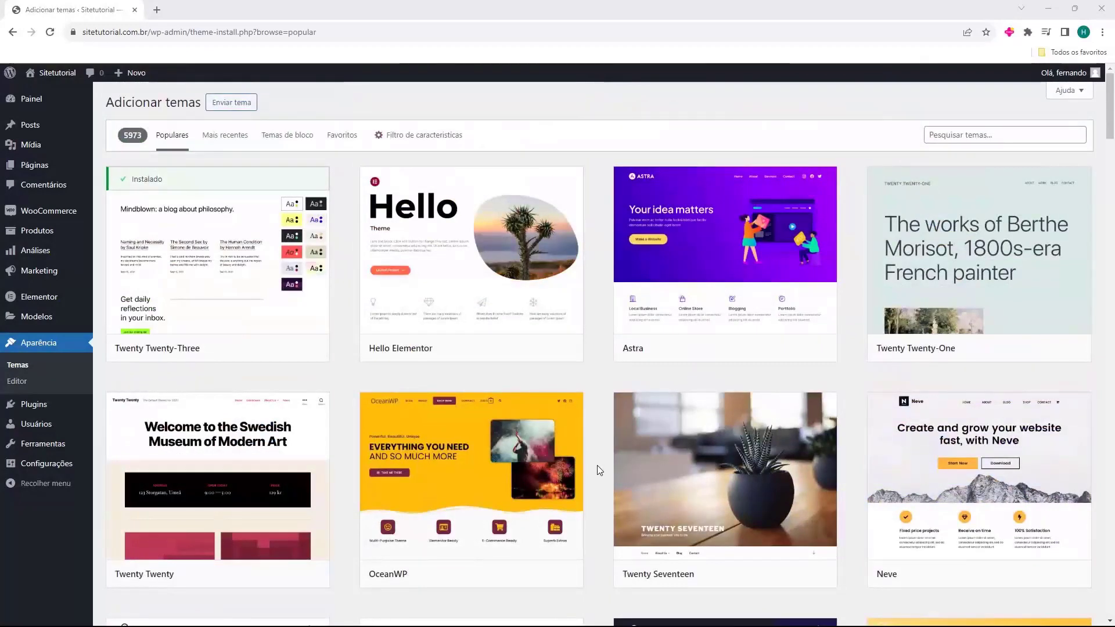
mouse_move(835, 265)
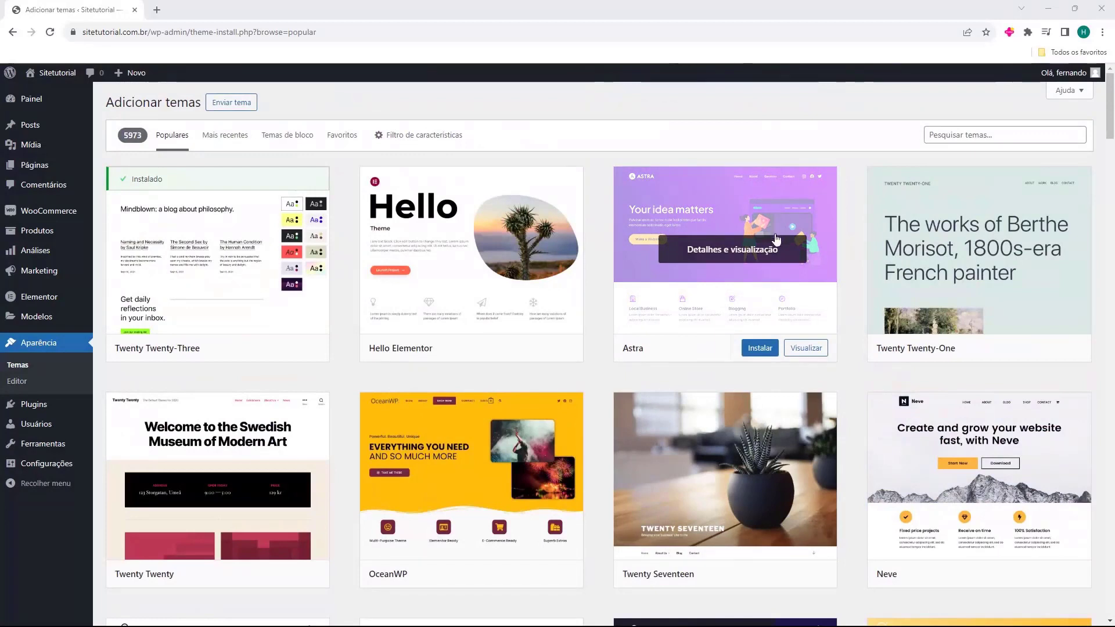
mouse_move(446, 274)
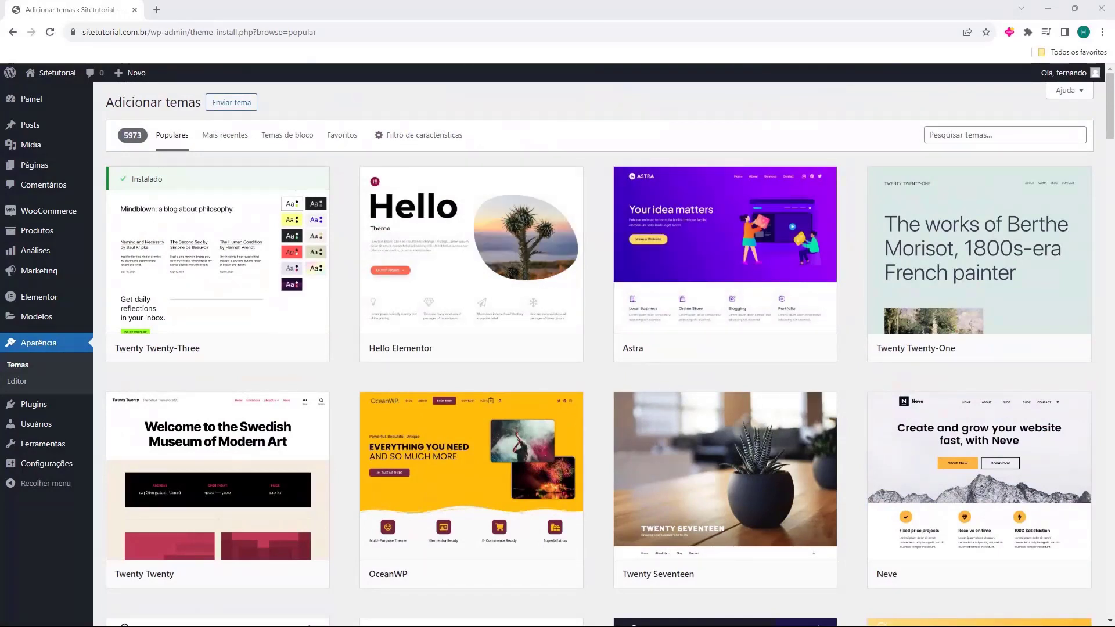
mouse_move(694, 307)
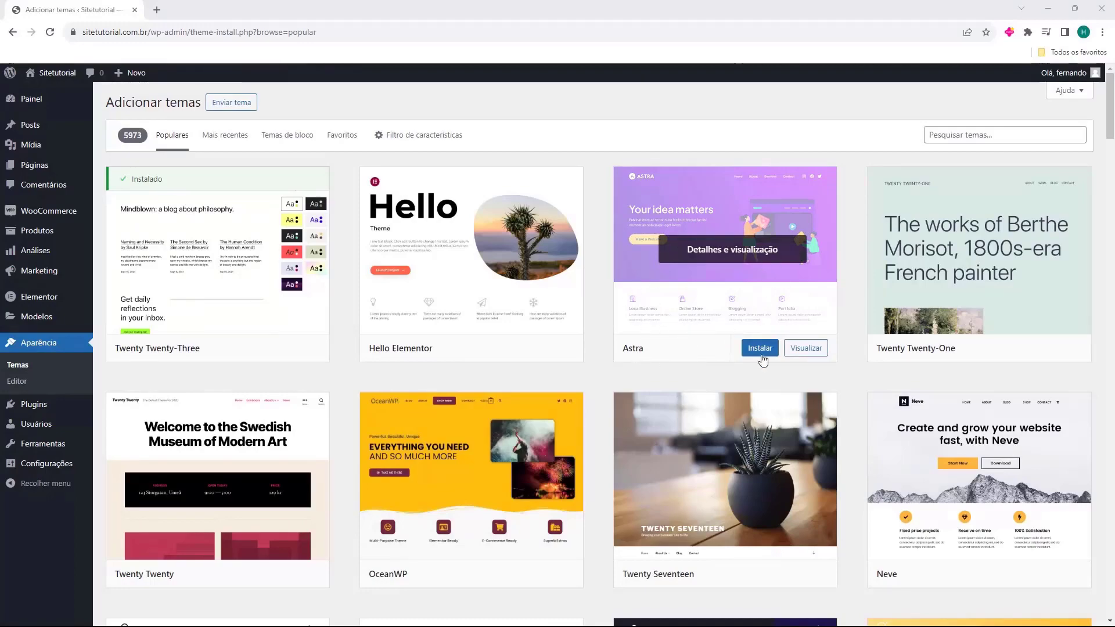
scroll(697, 372, down, 7)
scroll(595, 389, up, 7)
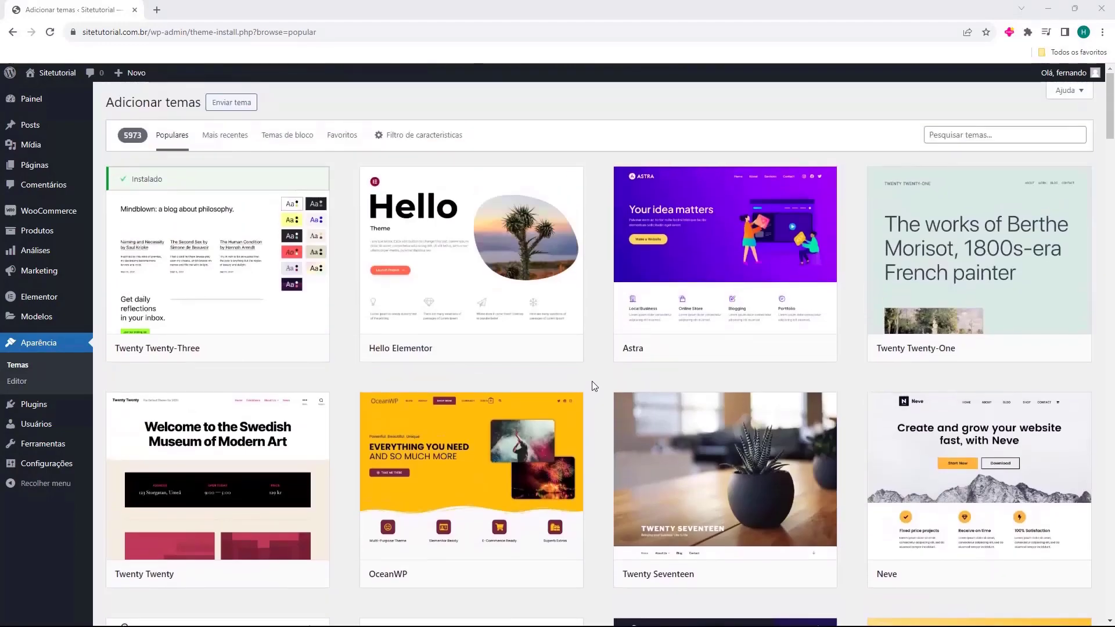
Search themes for 'astra', install the Astra theme and activate it.
click(962, 138)
text(a)
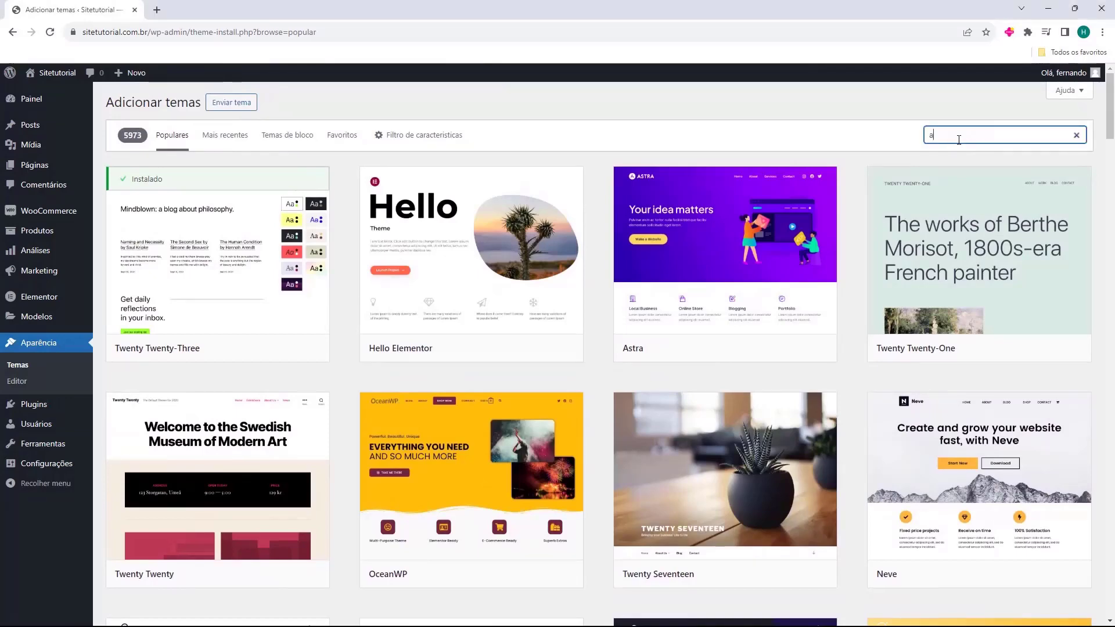
text(stra)
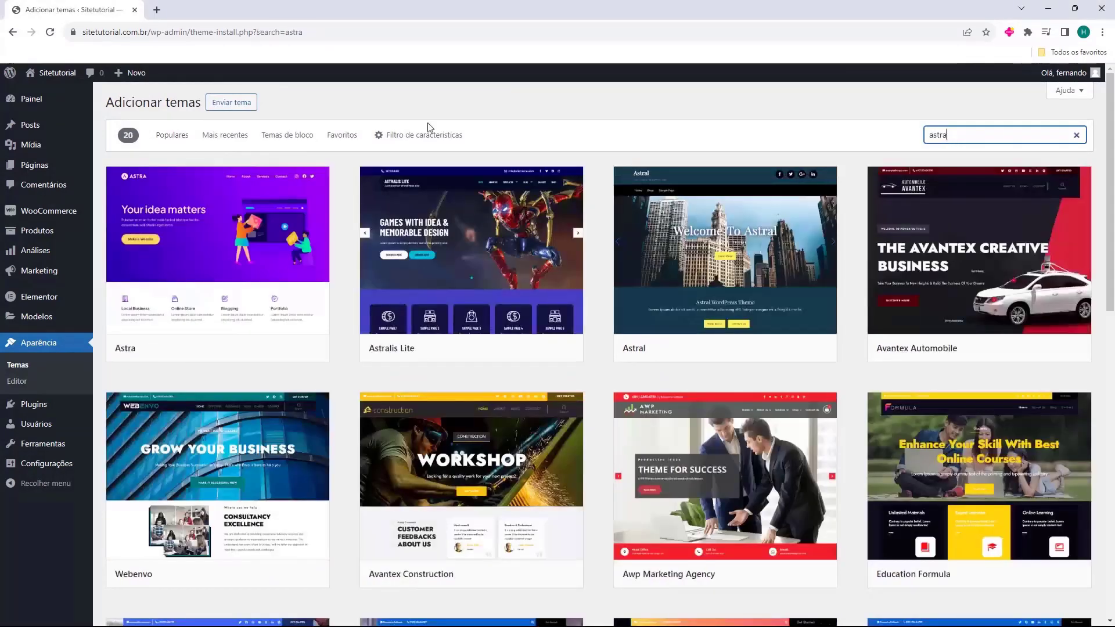
mouse_move(207, 355)
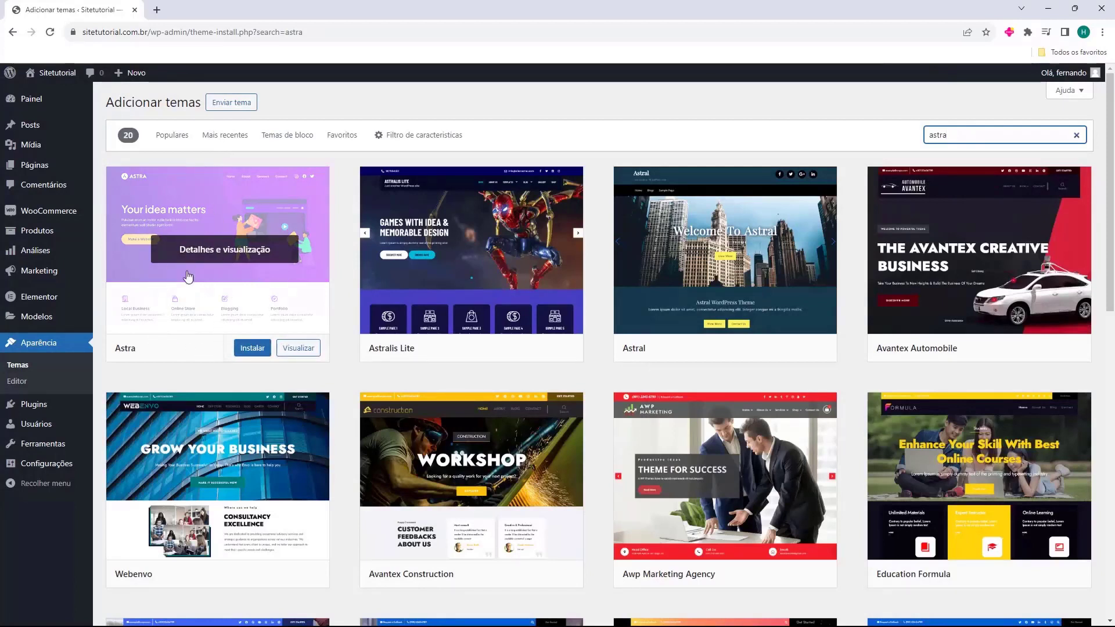
click(248, 354)
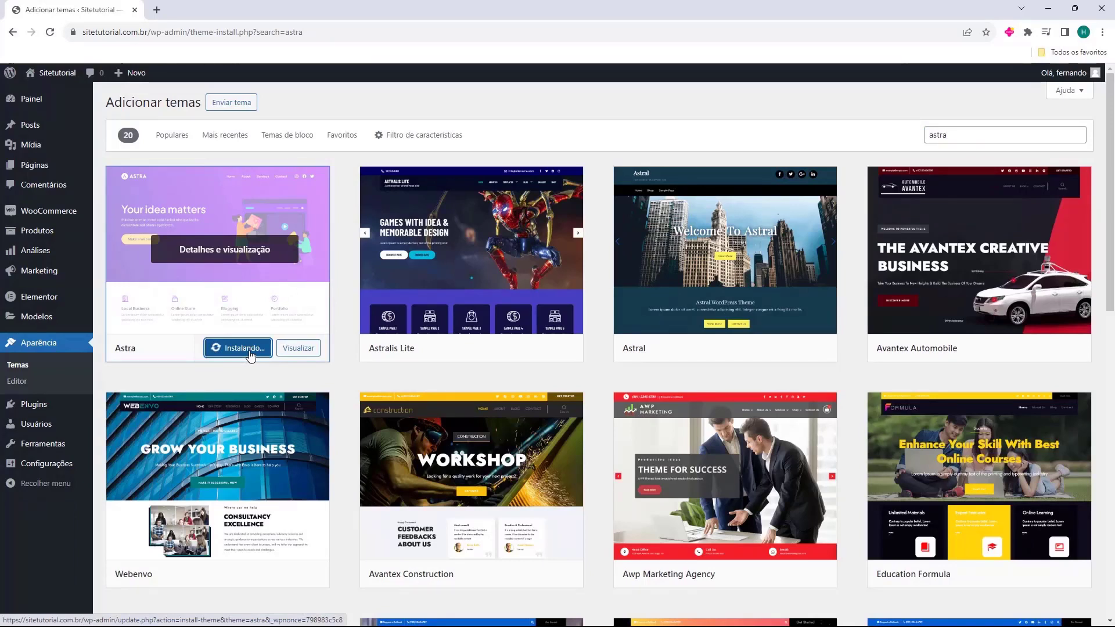
click(248, 351)
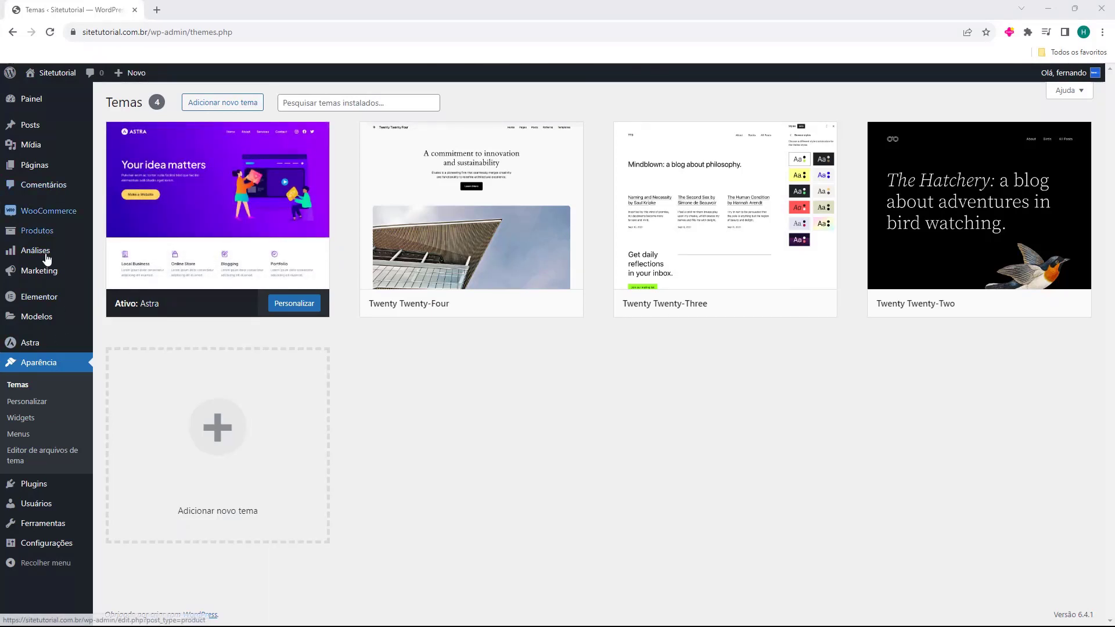
Open Produtos > Todos os produtos to view the store's empty product list.
mouse_move(34, 235)
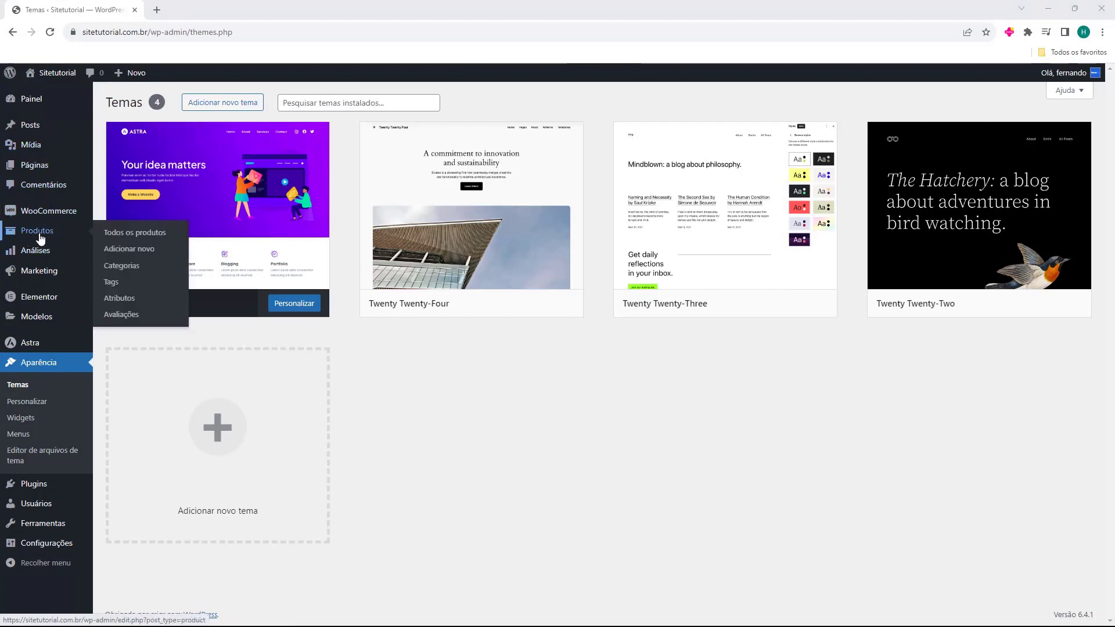
click(38, 234)
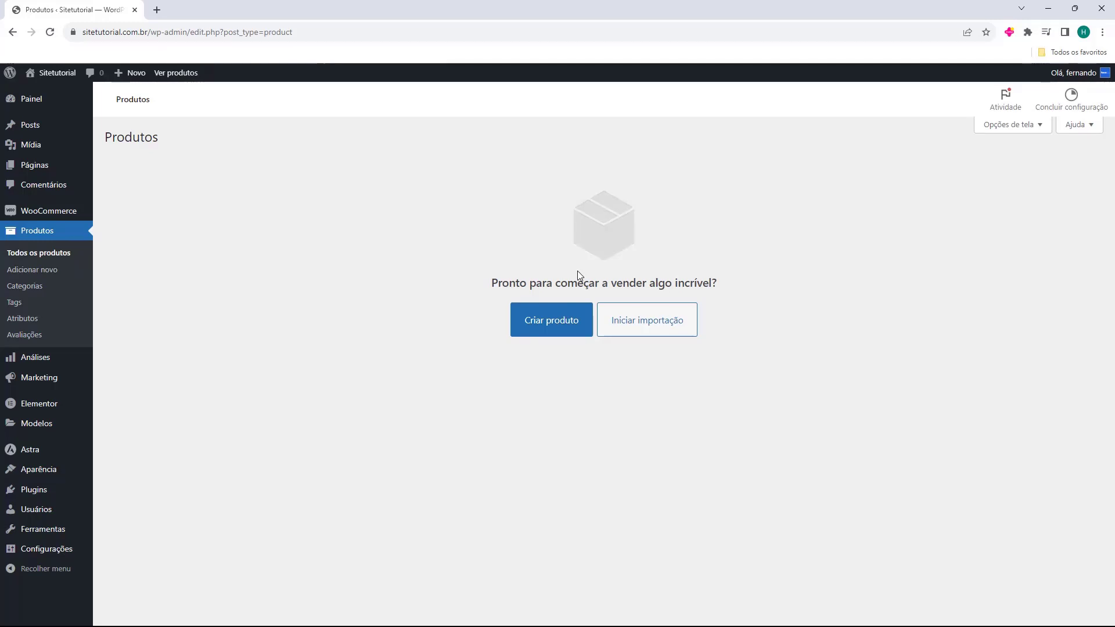
drag(493, 286, 604, 284)
click(581, 293)
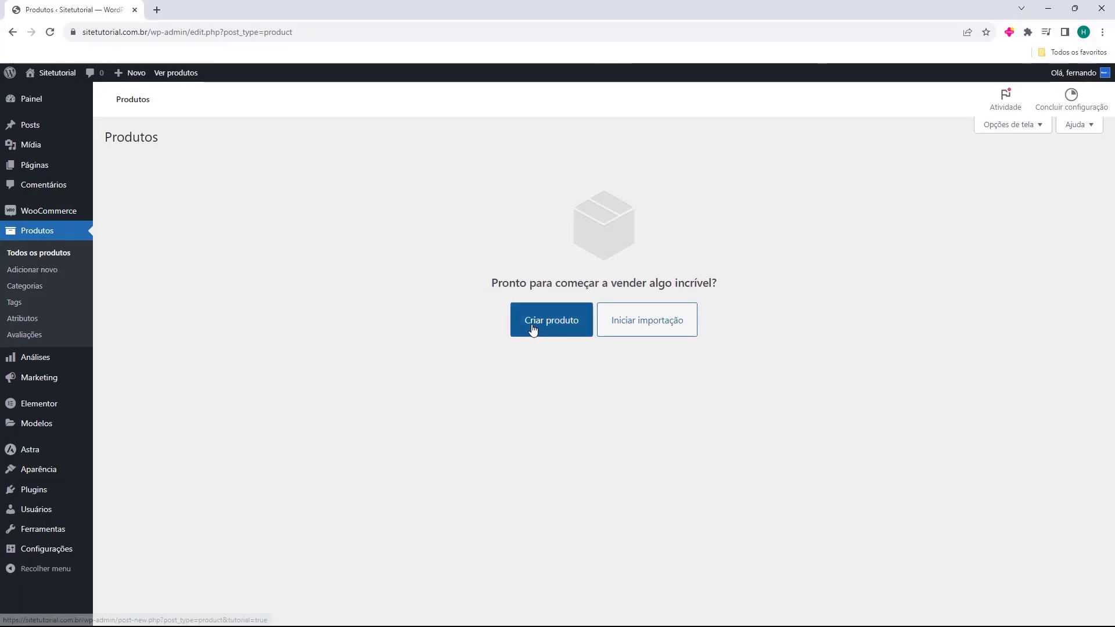
Create a new product named 'Ebook - Como otimizar o seu Site'.
click(540, 328)
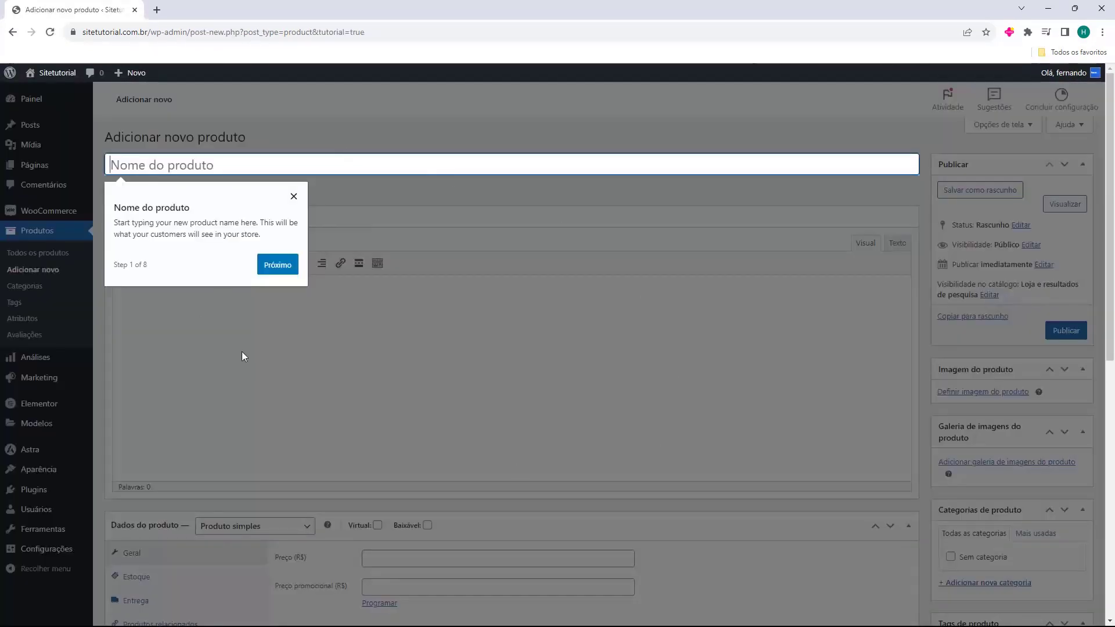
click(294, 196)
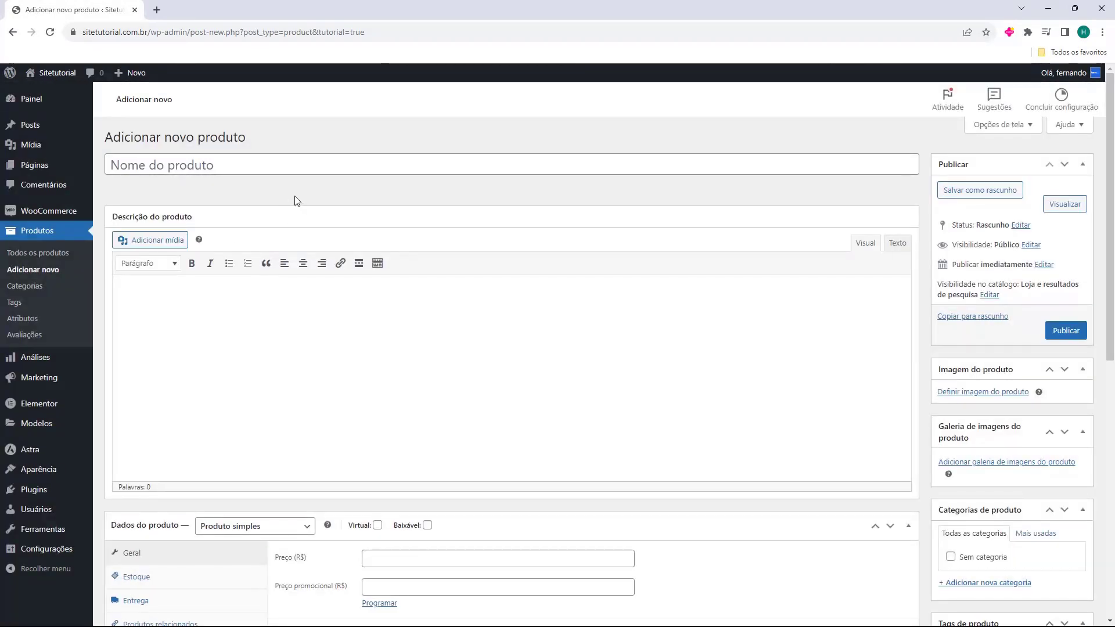
click(132, 168)
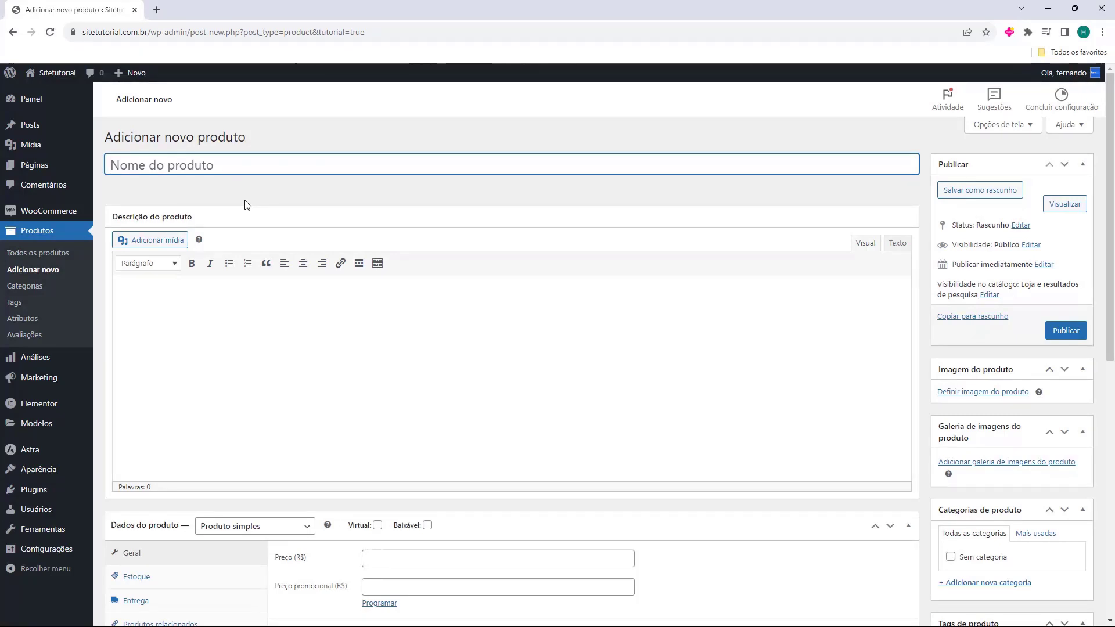
text(Ebook - Como otimizar o seu Site)
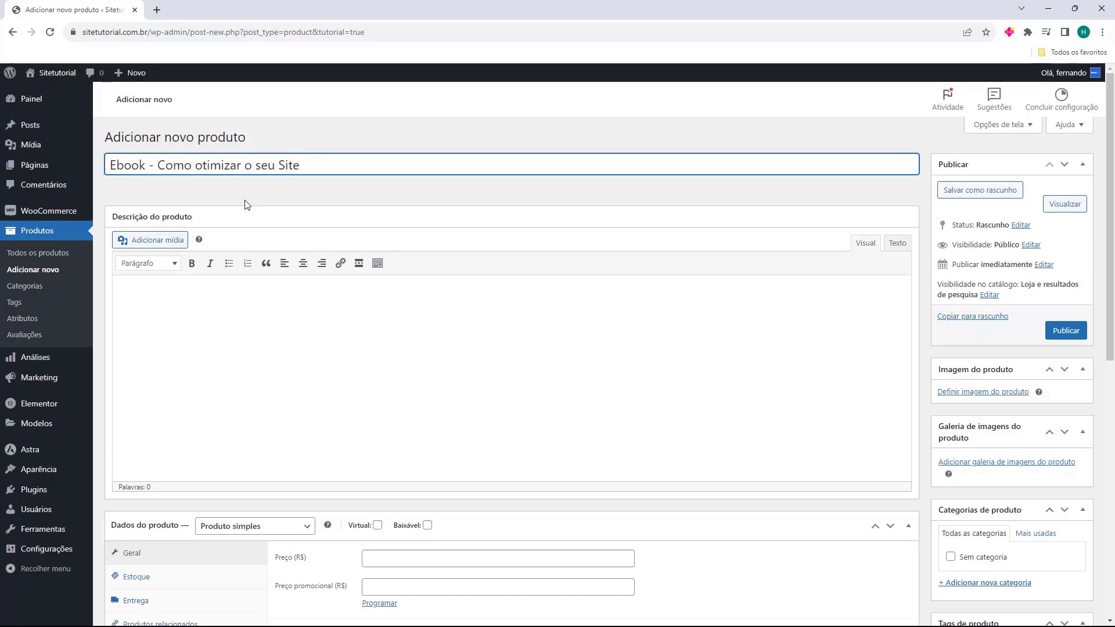
click(166, 185)
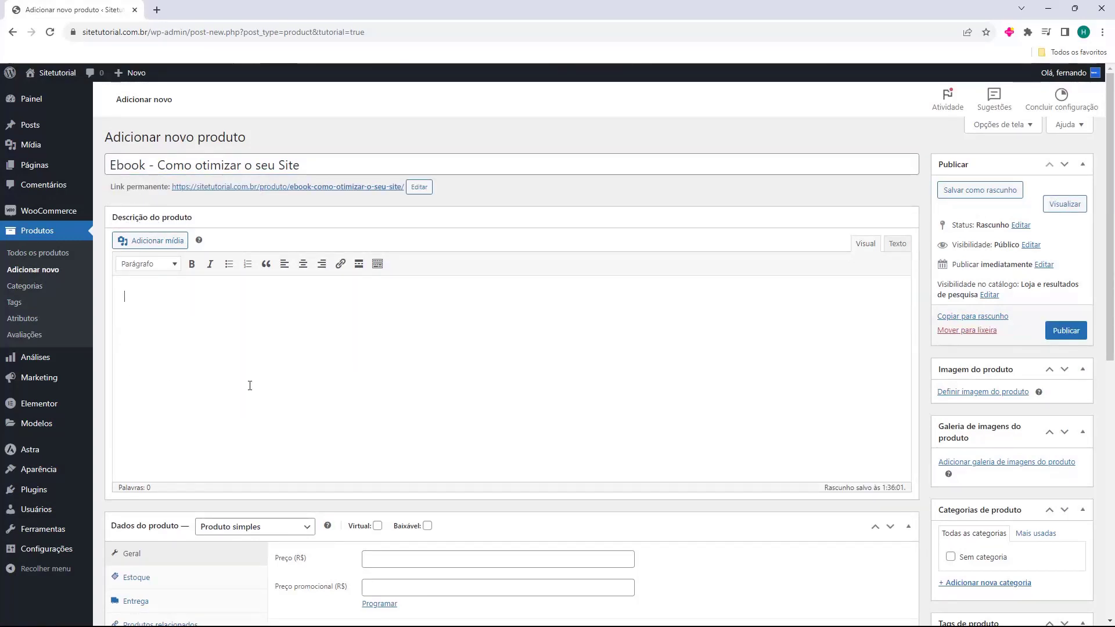
click(150, 313)
scroll(215, 252, down, 3)
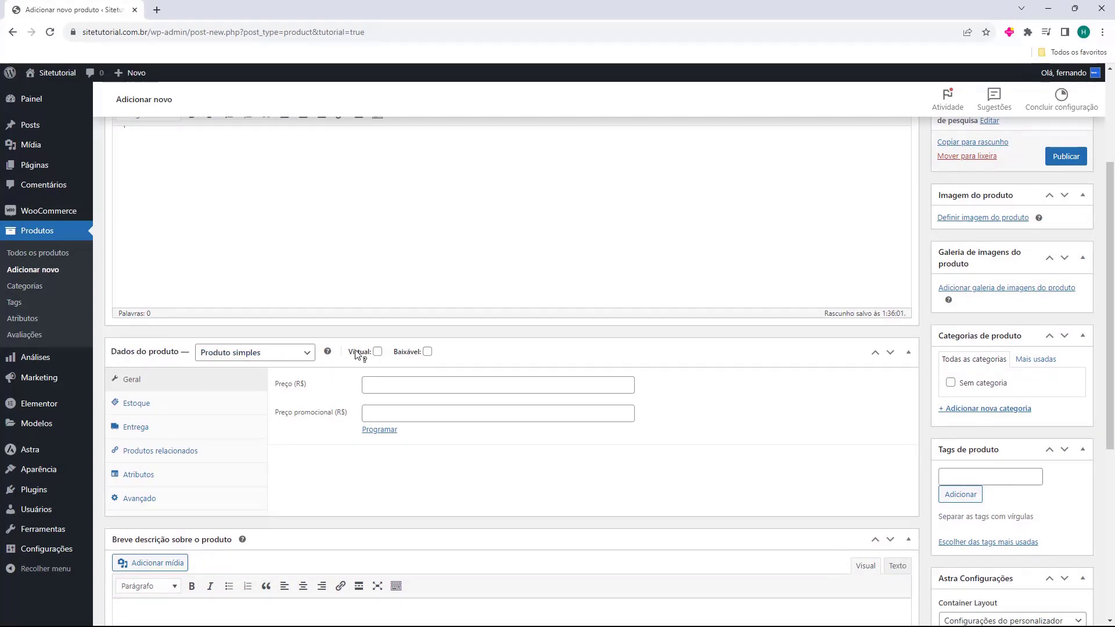
Mark the product as virtual and downloadable with a price of 29,99.
click(378, 352)
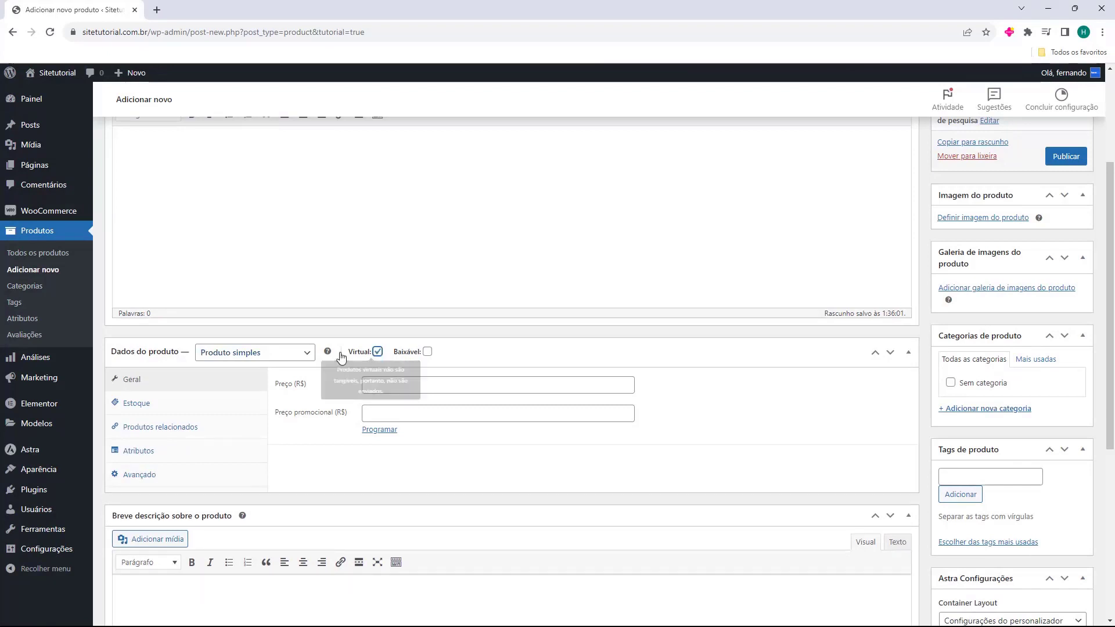
click(427, 351)
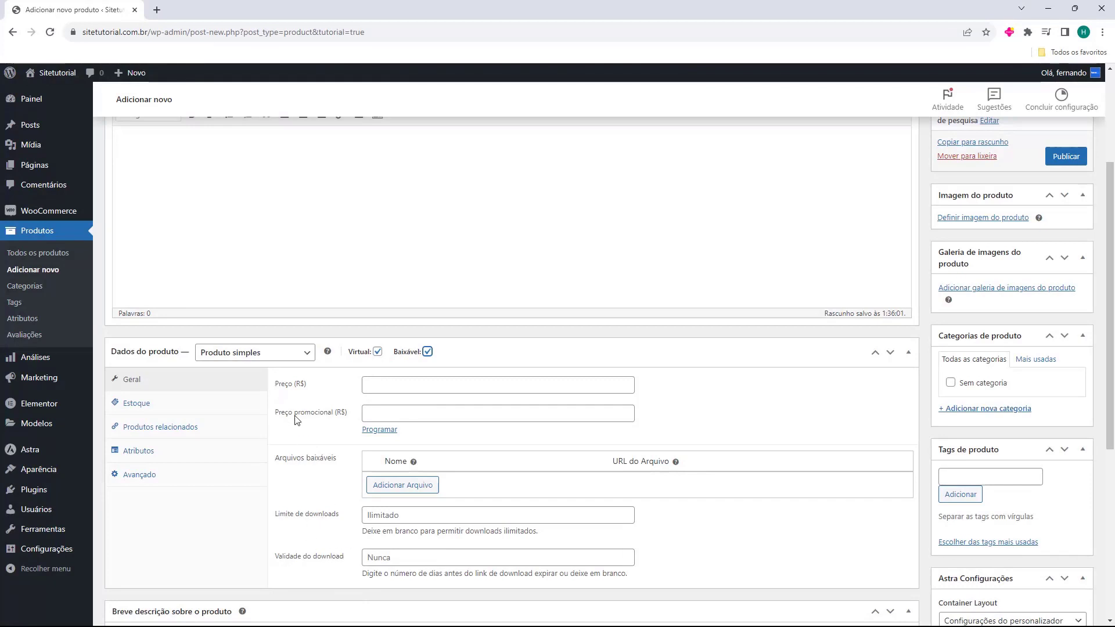
click(373, 386)
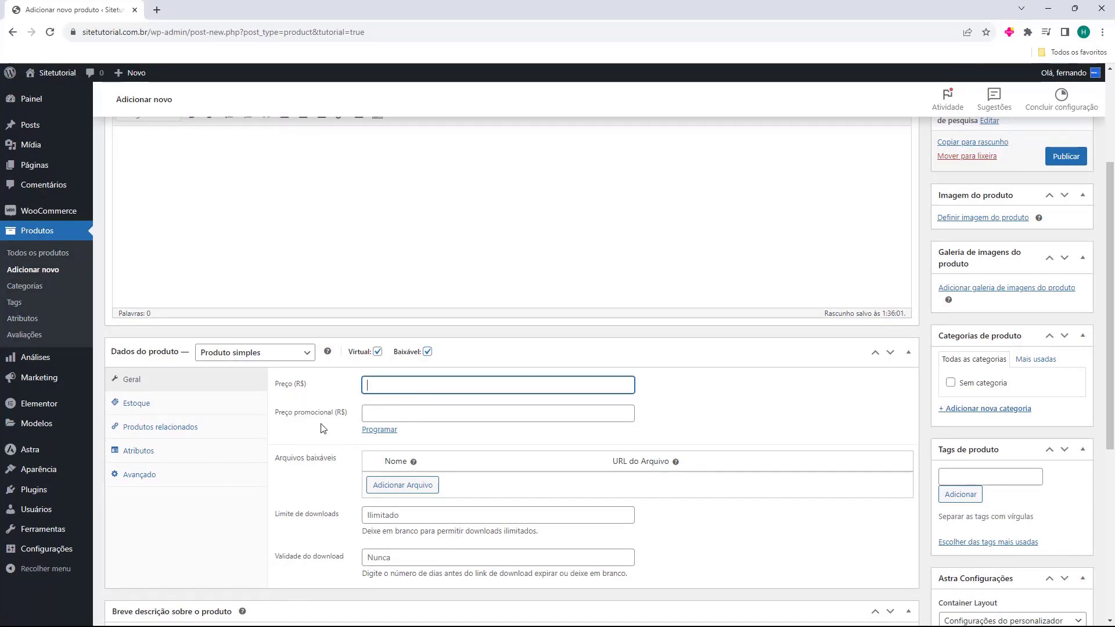
text(29,99)
click(308, 433)
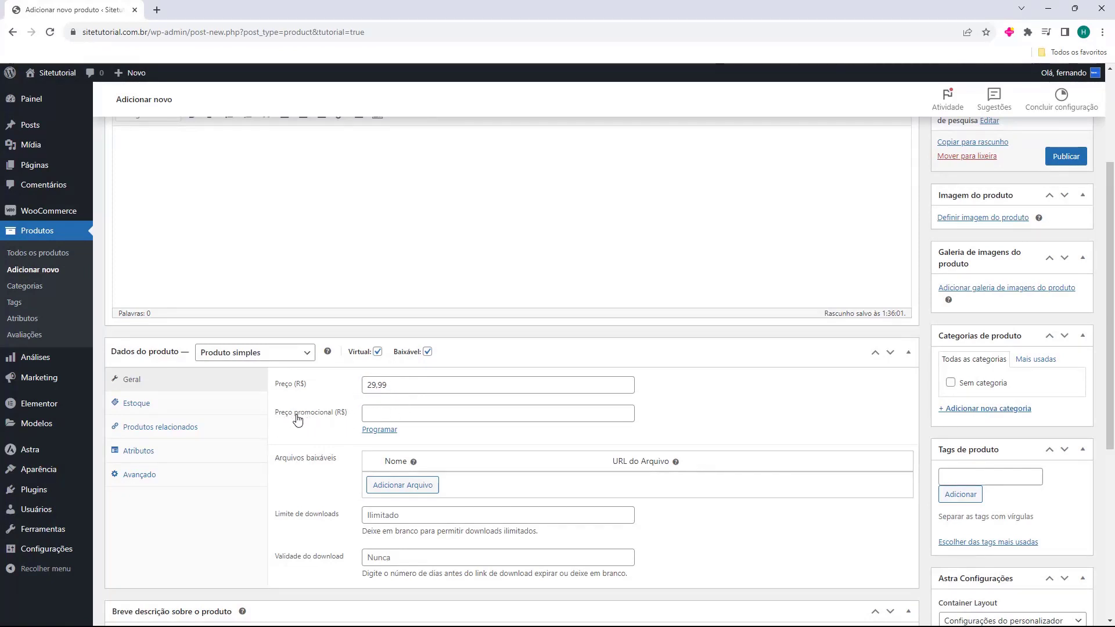
Add a download file entry named 'Ebook - Como otimizar o seu Site', copied from the title.
click(392, 493)
click(386, 487)
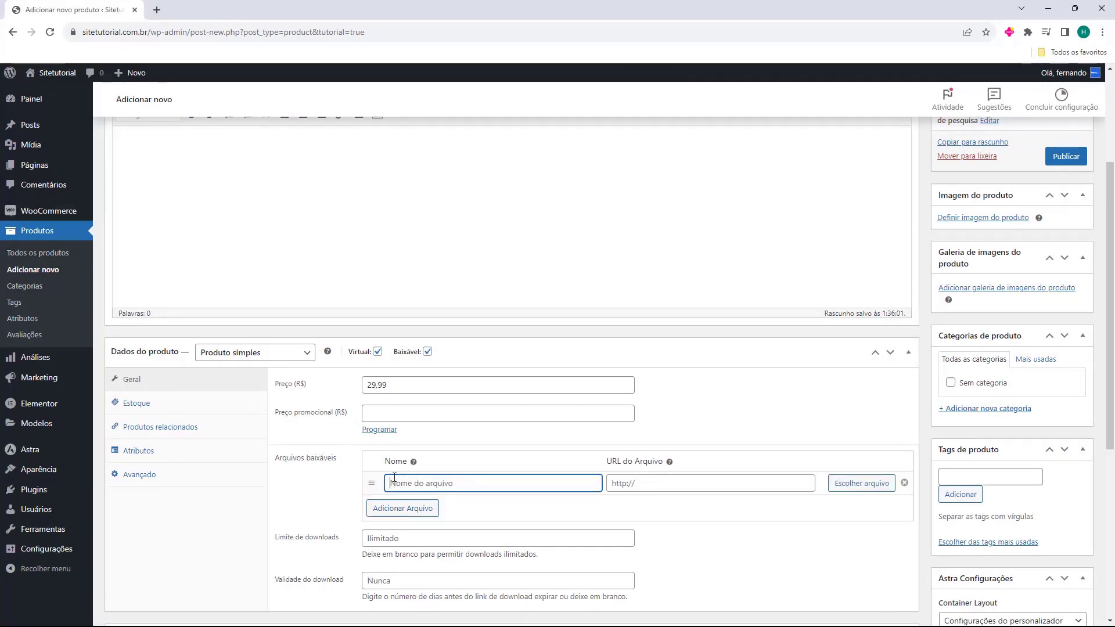
scroll(273, 270, up, 3)
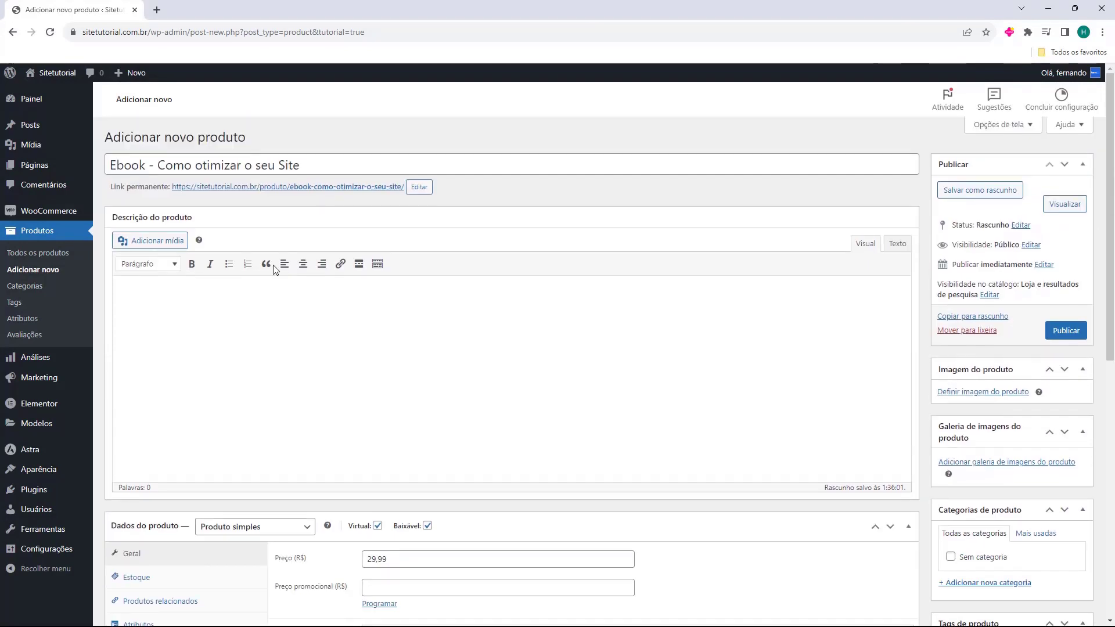
triple_click(221, 165)
key(ctrl+c)
scroll(372, 523, down, 2)
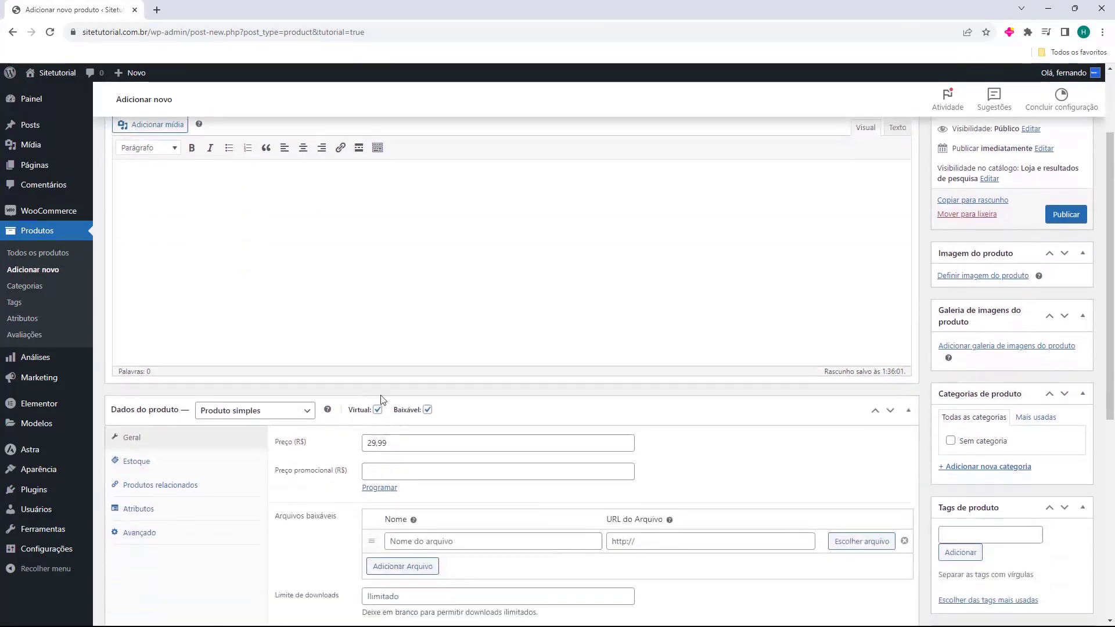
click(405, 541)
key(ctrl+v)
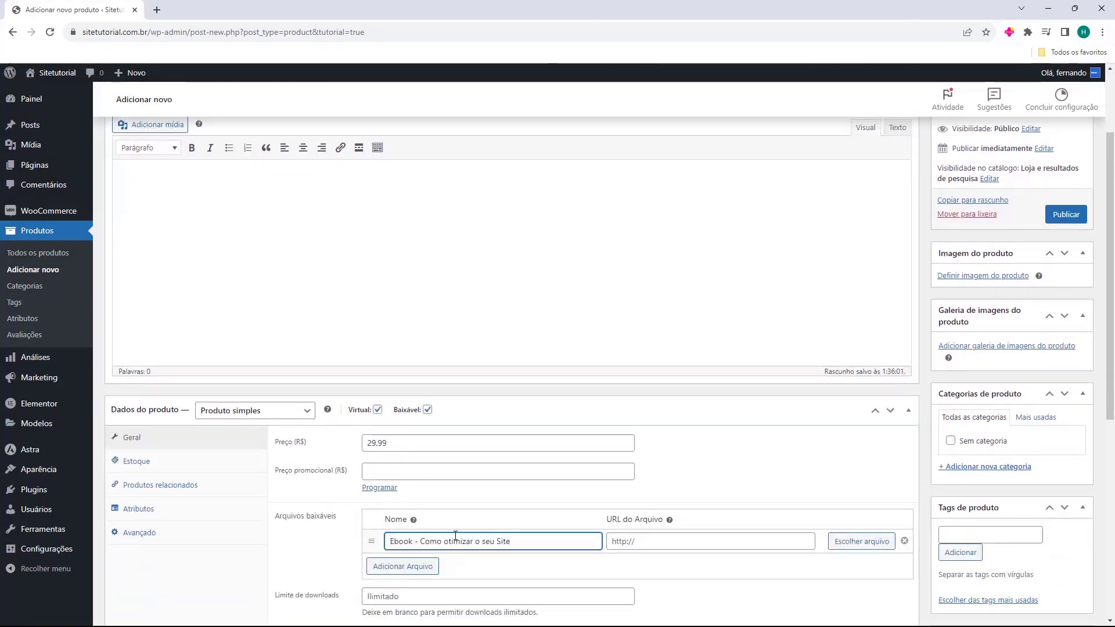
scroll(488, 476, down, 1)
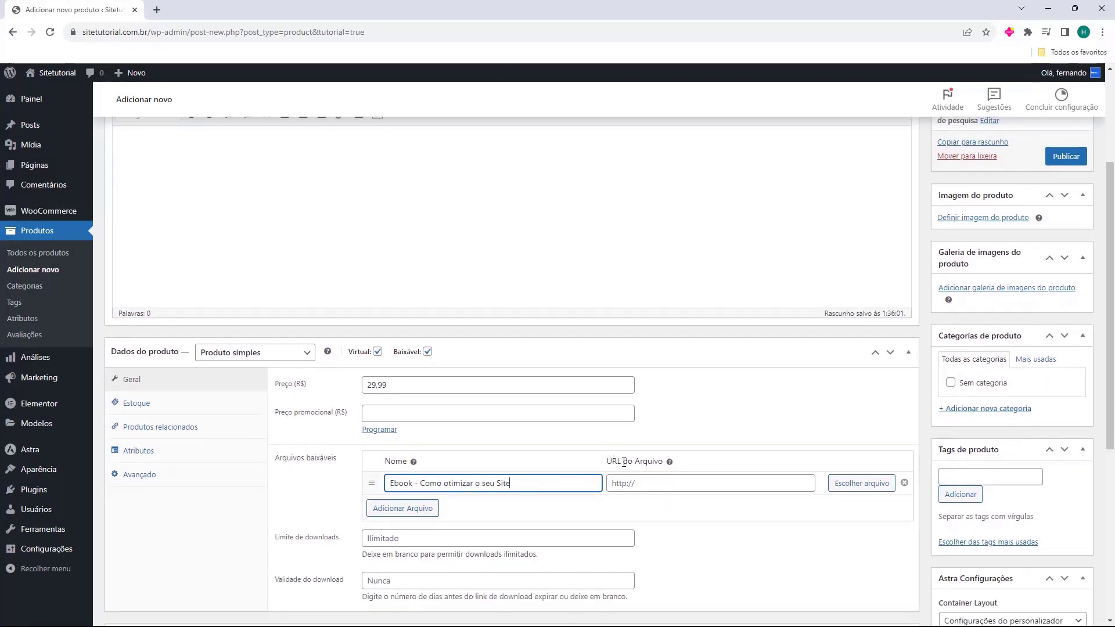
click(858, 485)
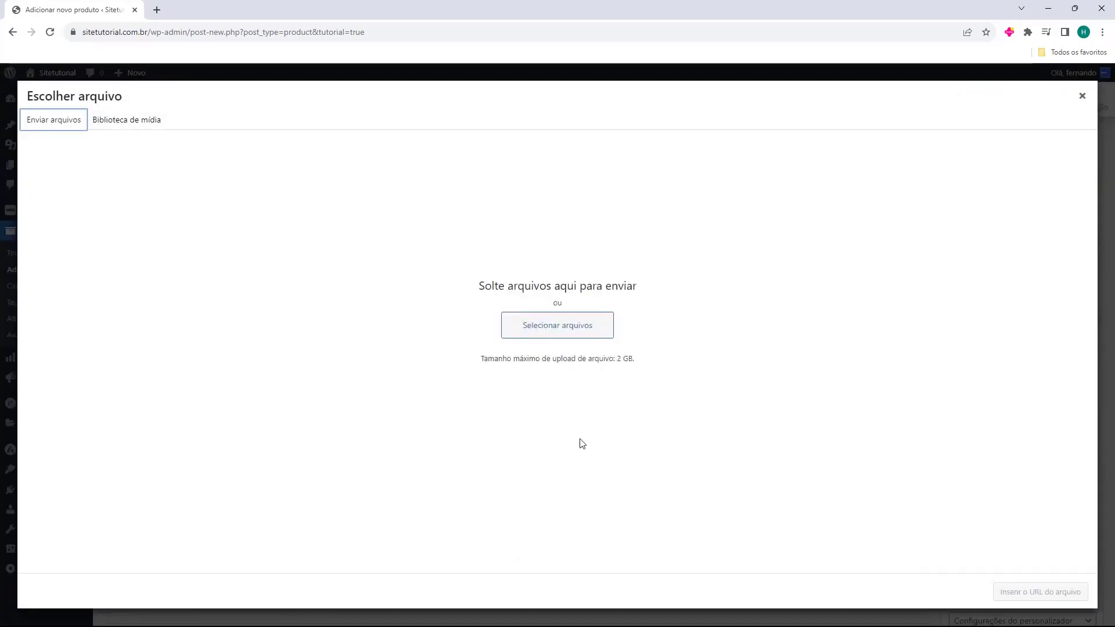
Upload the ebook PDF and insert its URL as the download file.
click(521, 318)
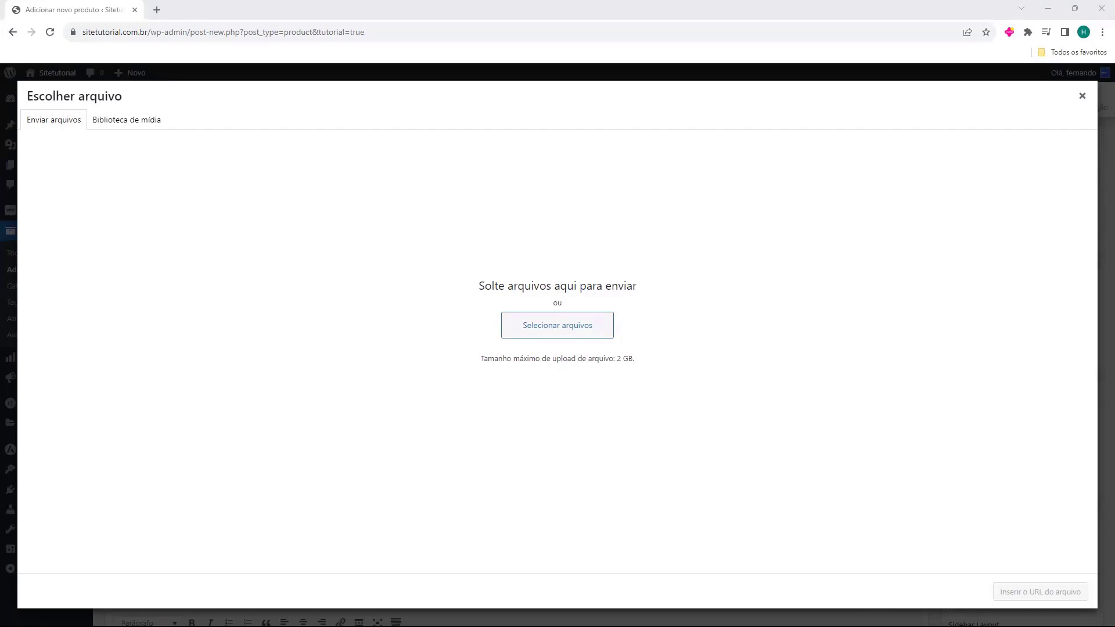
drag(0, 354, 430, 286)
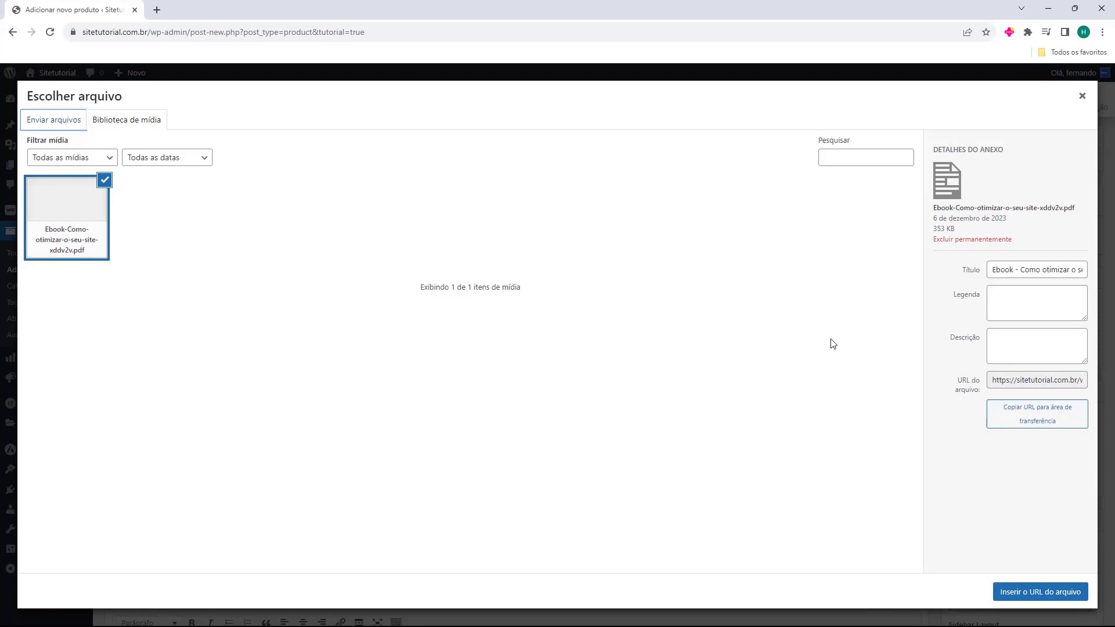
click(1008, 593)
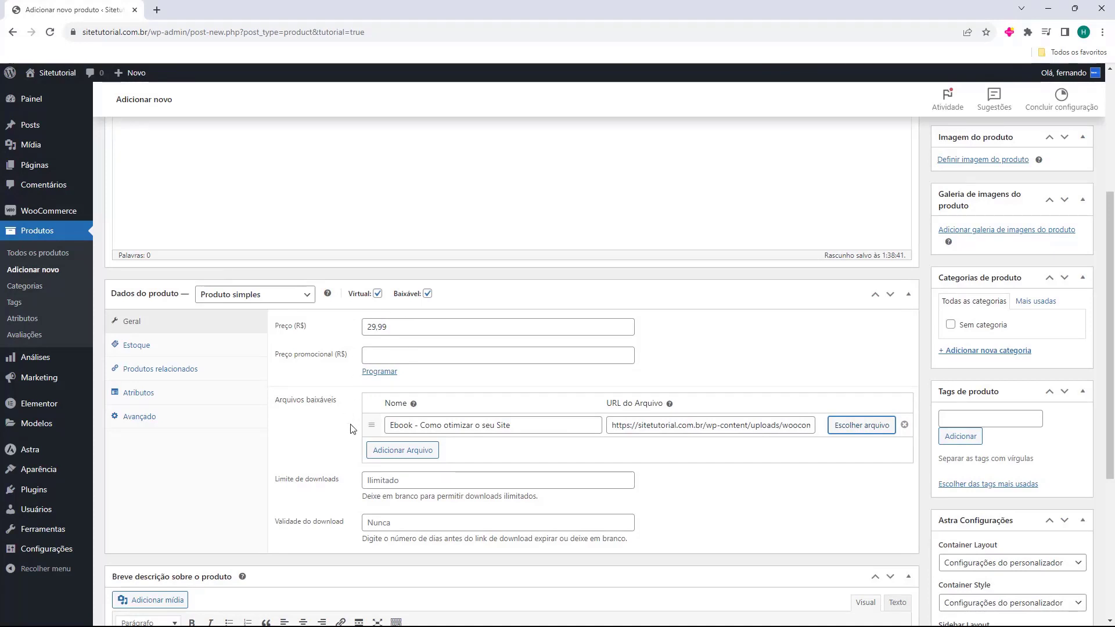
drag(388, 425, 471, 425)
click(632, 425)
drag(633, 425, 782, 425)
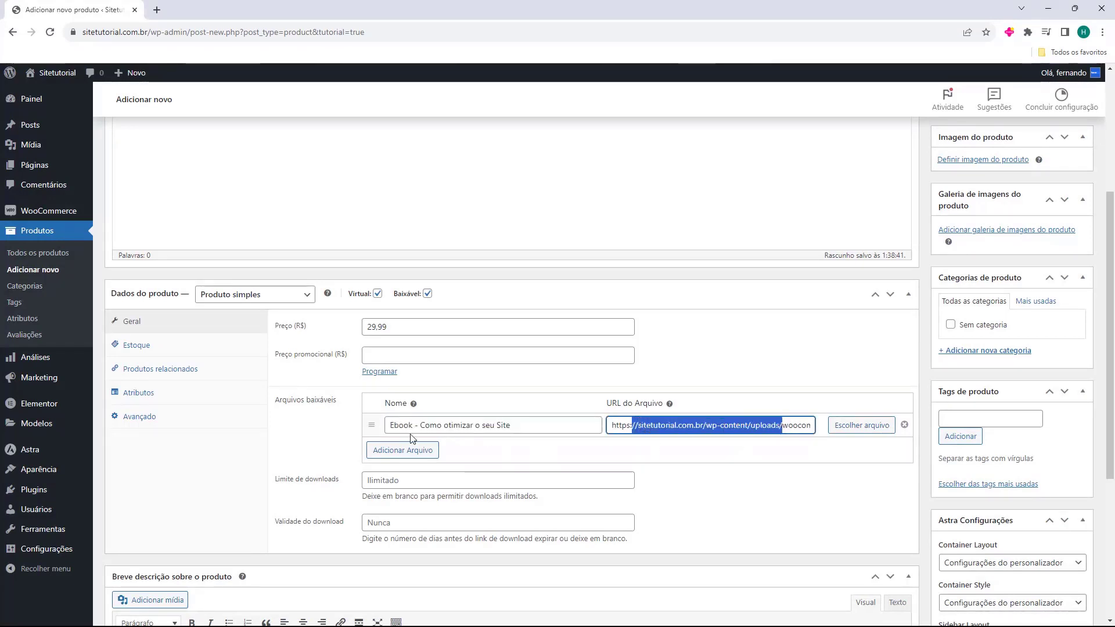
click(327, 441)
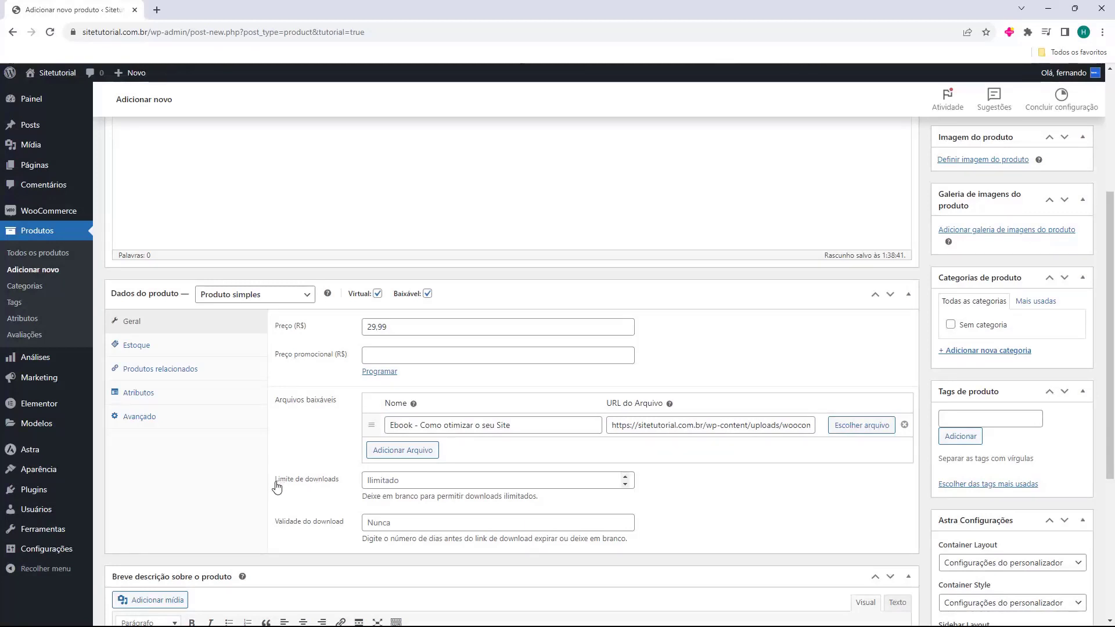
click(373, 482)
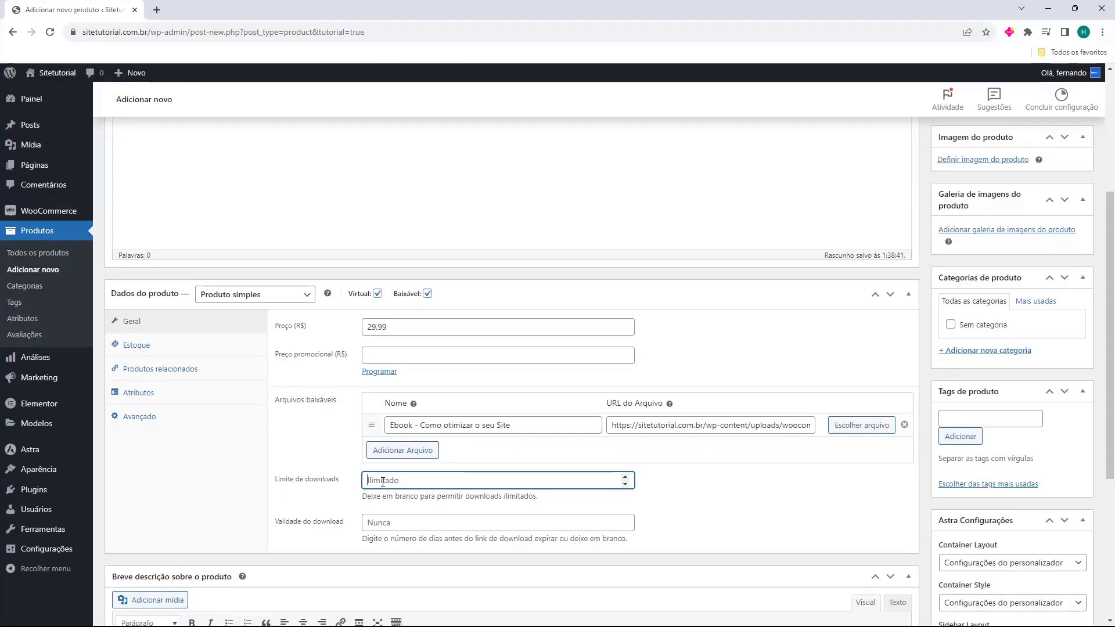
text(1)
click(323, 458)
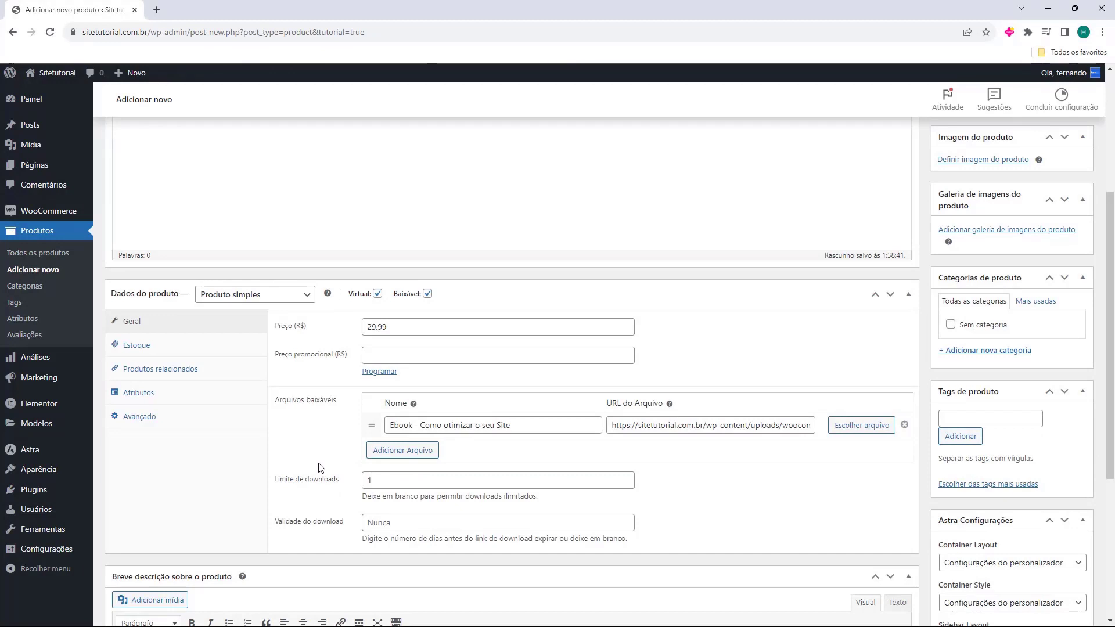
click(381, 486)
double_click(381, 486)
text(5)
click(329, 474)
click(341, 477)
key(BackSpace)
click(293, 440)
click(336, 531)
text(30)
click(302, 504)
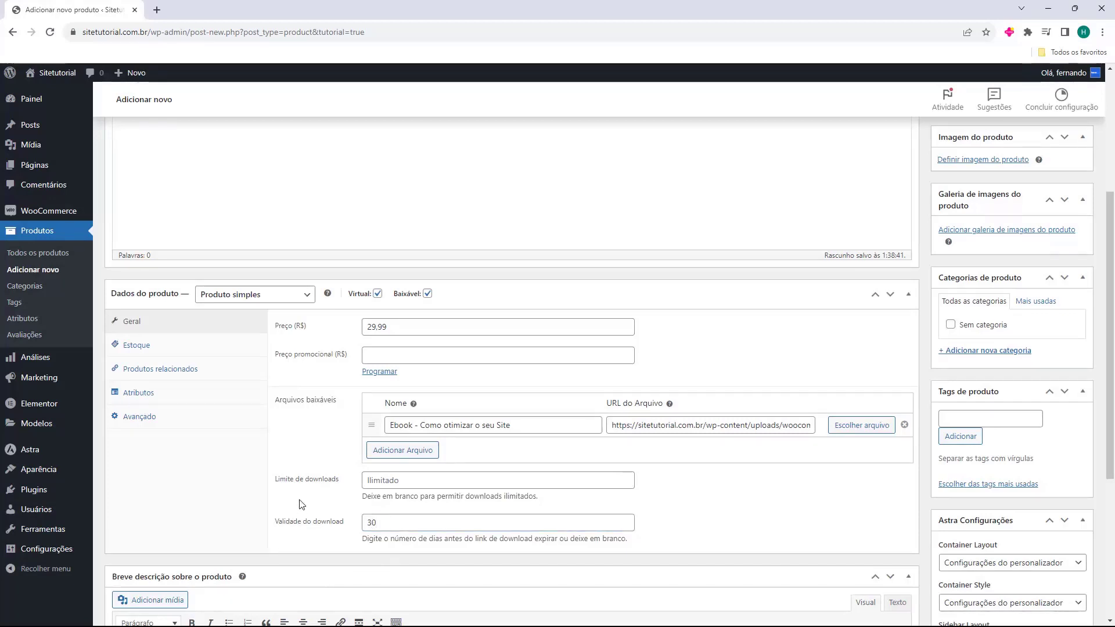
click(376, 526)
click(314, 540)
click(311, 525)
key(BackSpace)
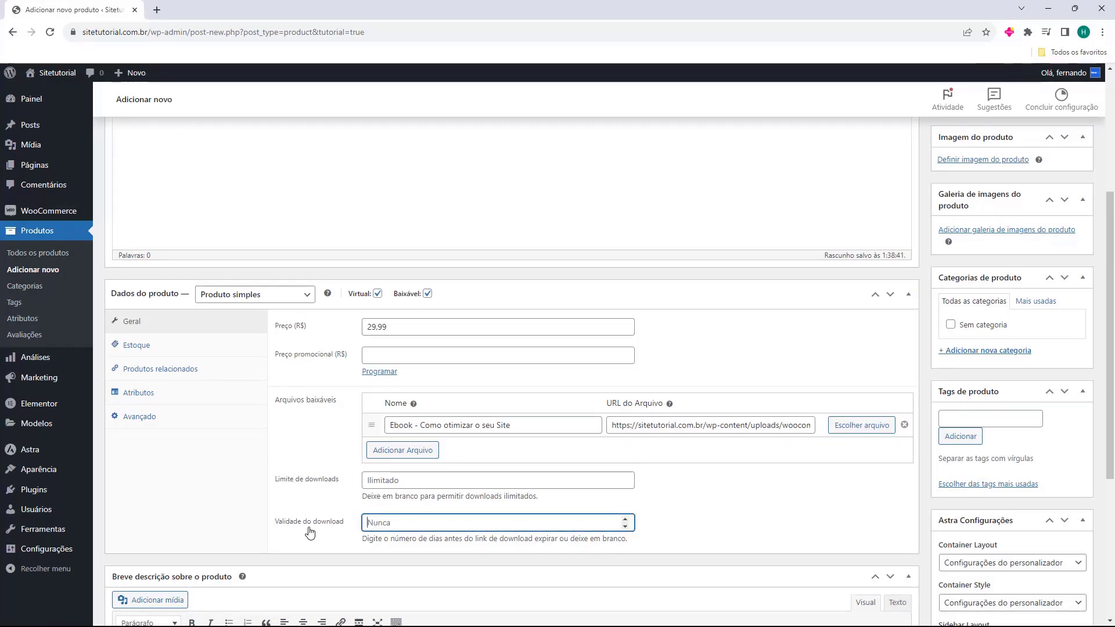
click(335, 541)
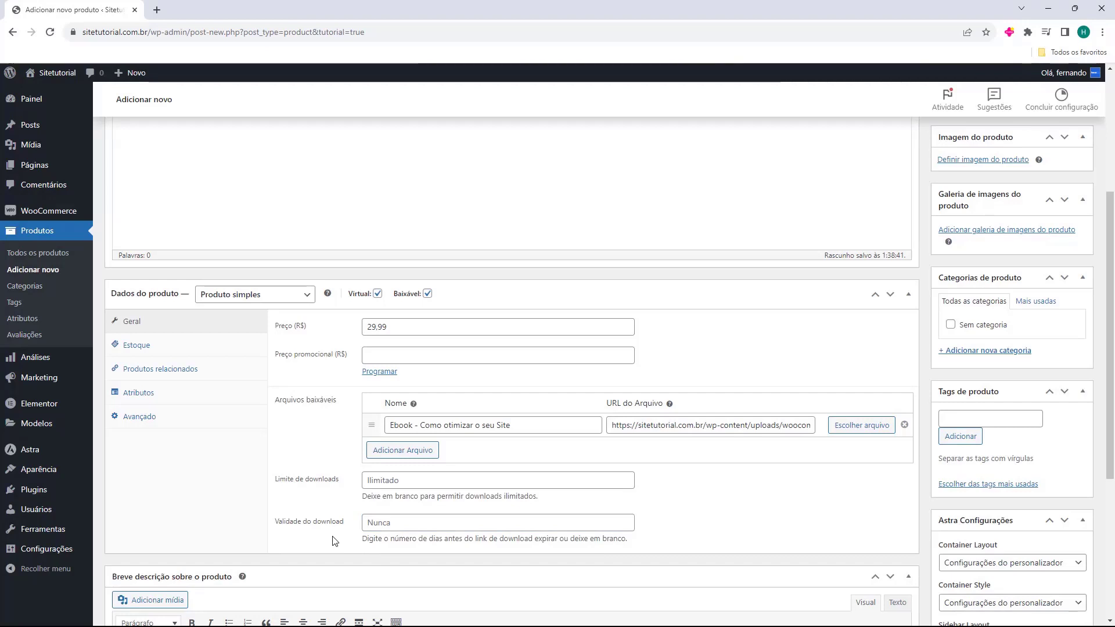
scroll(330, 534, up, 4)
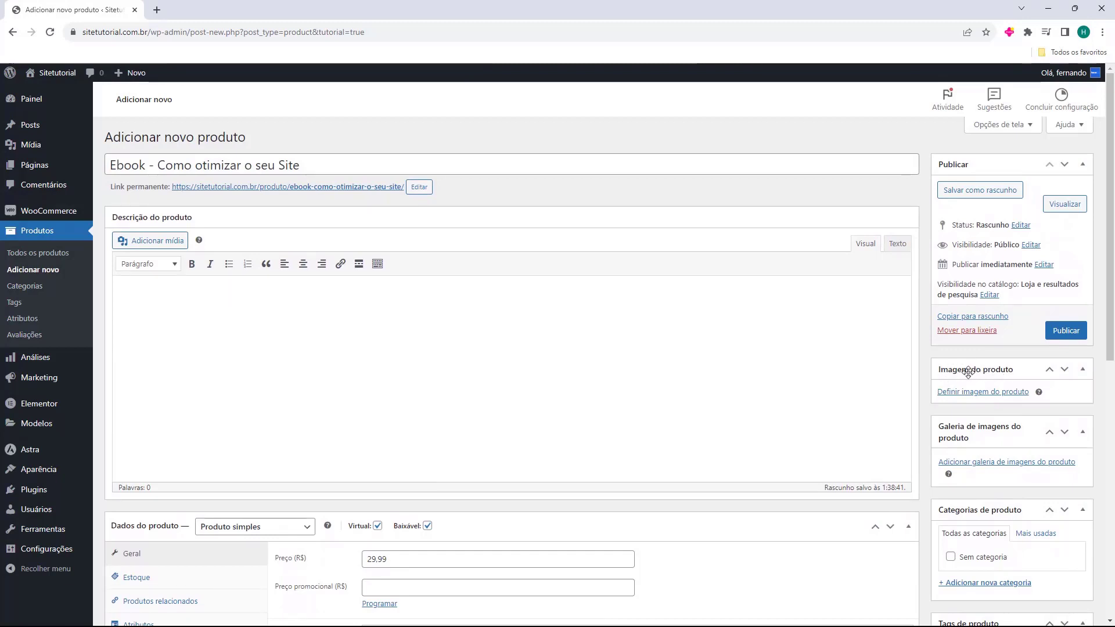
Upload the ebook cover picture and set it as the product image.
click(969, 394)
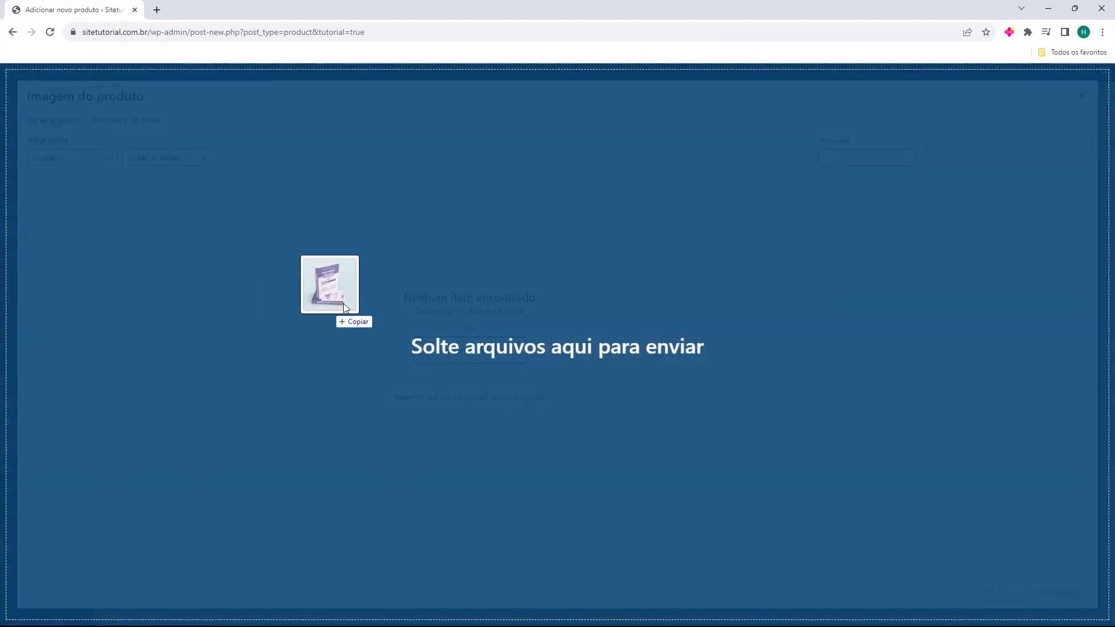
drag(343, 303, 359, 304)
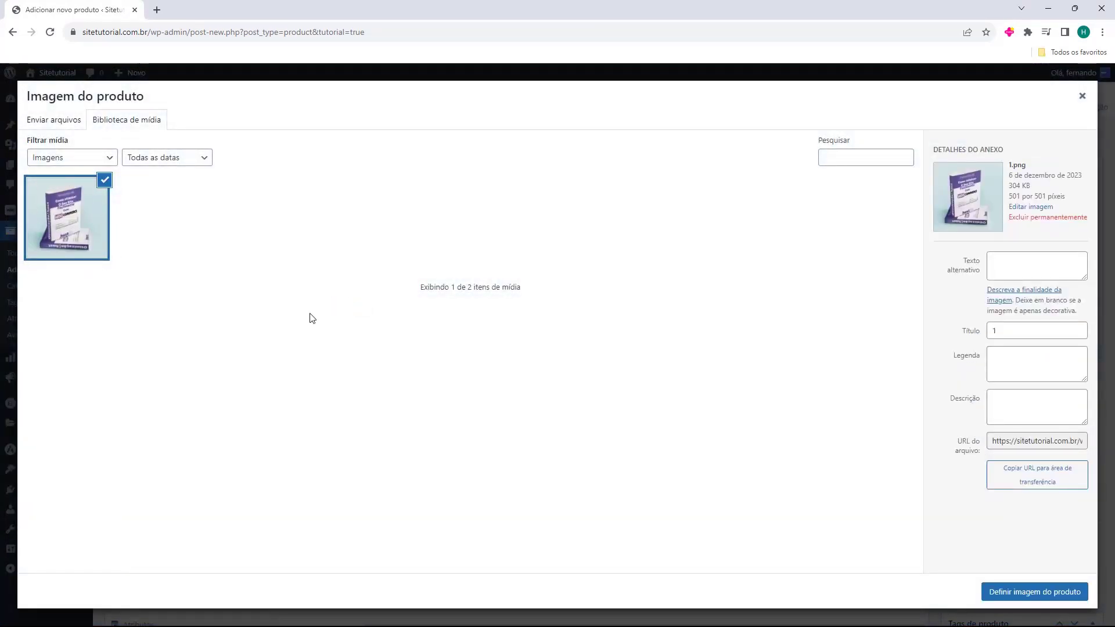
click(1013, 593)
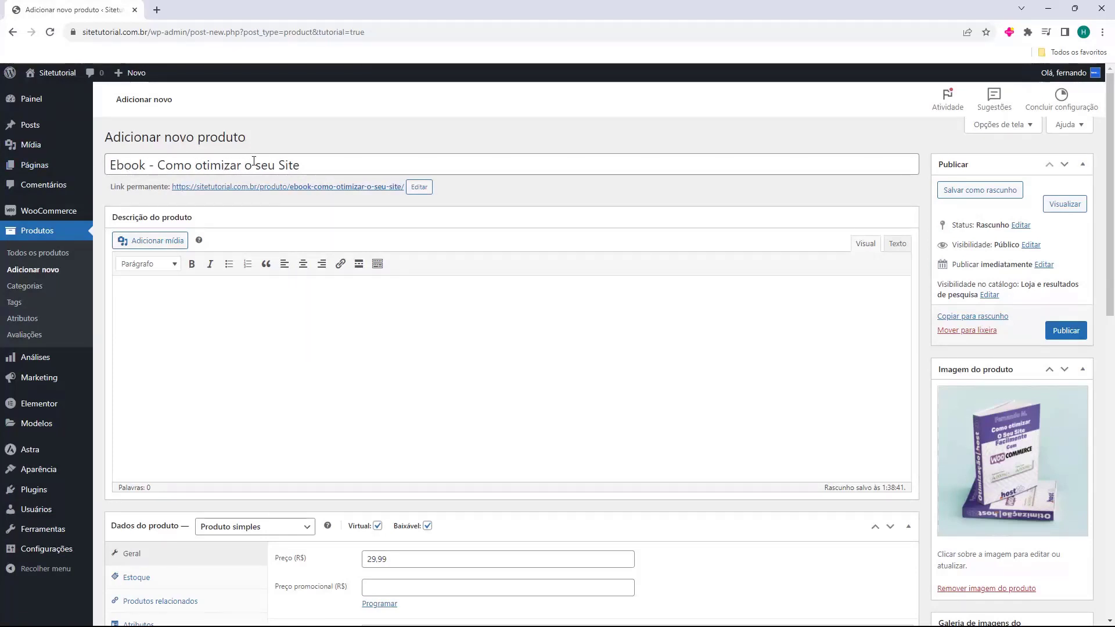
scroll(301, 150, down, 4)
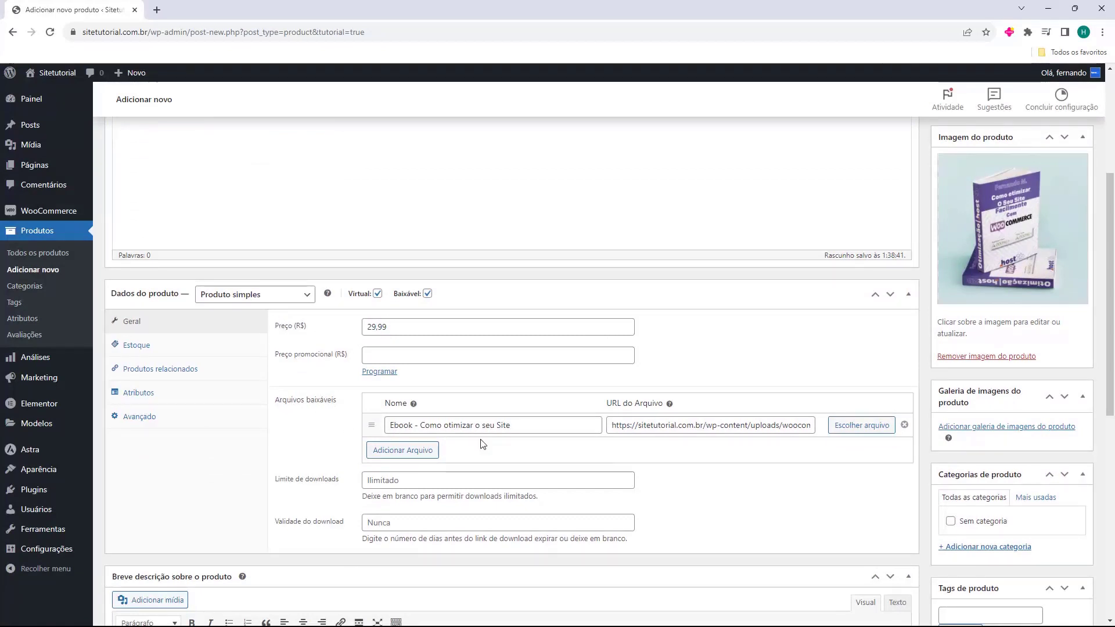
scroll(667, 441, down, 4)
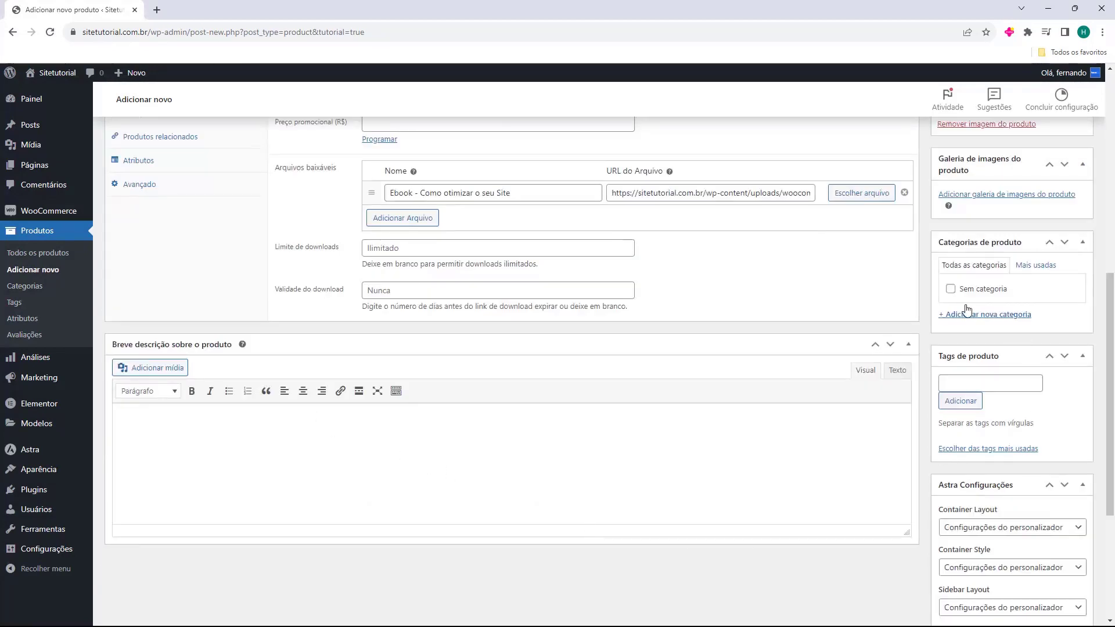
scroll(485, 401, up, 8)
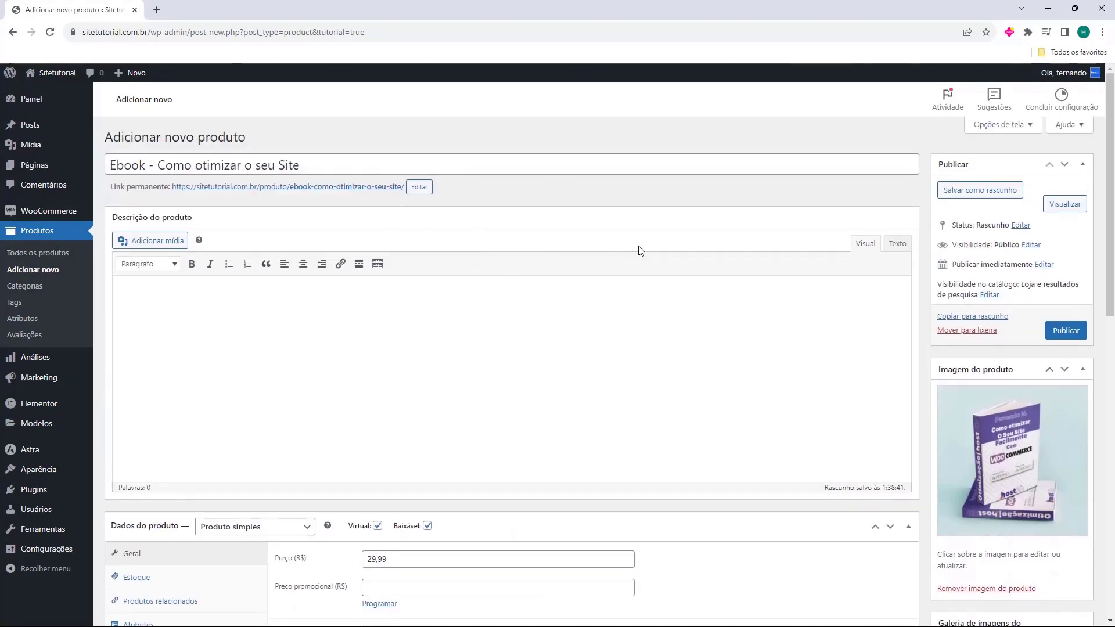
Publish the ebook product and view its live page in a new tab.
click(1064, 331)
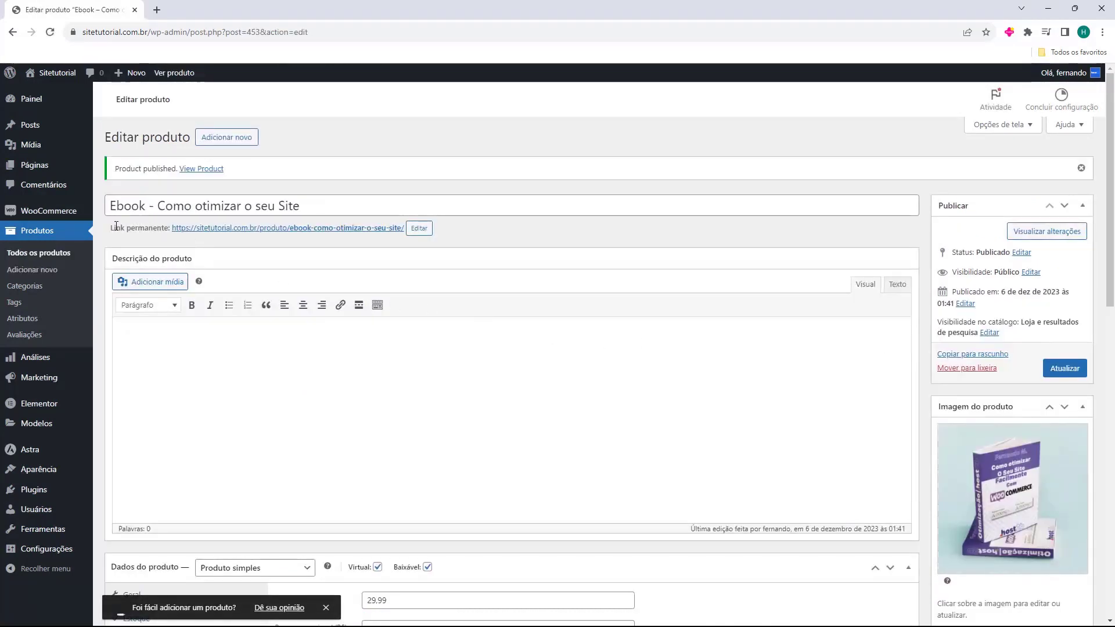
drag(114, 227, 151, 232)
ctrl+click(219, 227)
click(221, 12)
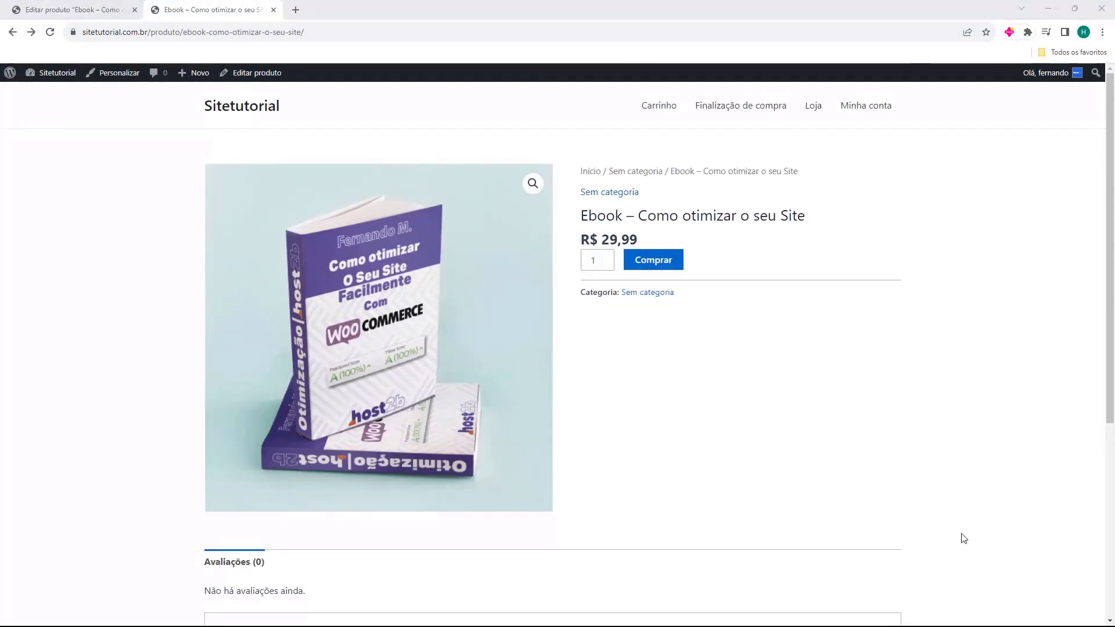
Check the R$ 29,99 price and details on the live product page.
drag(730, 216, 264, 563)
click(580, 239)
drag(580, 239, 662, 243)
click(662, 243)
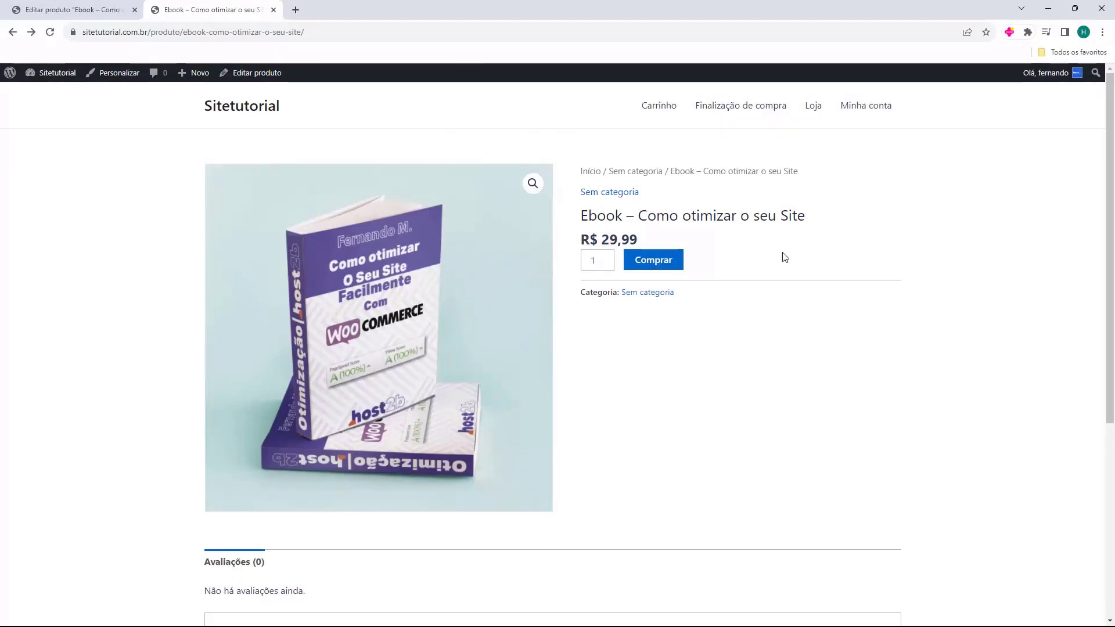
scroll(511, 381, down, 5)
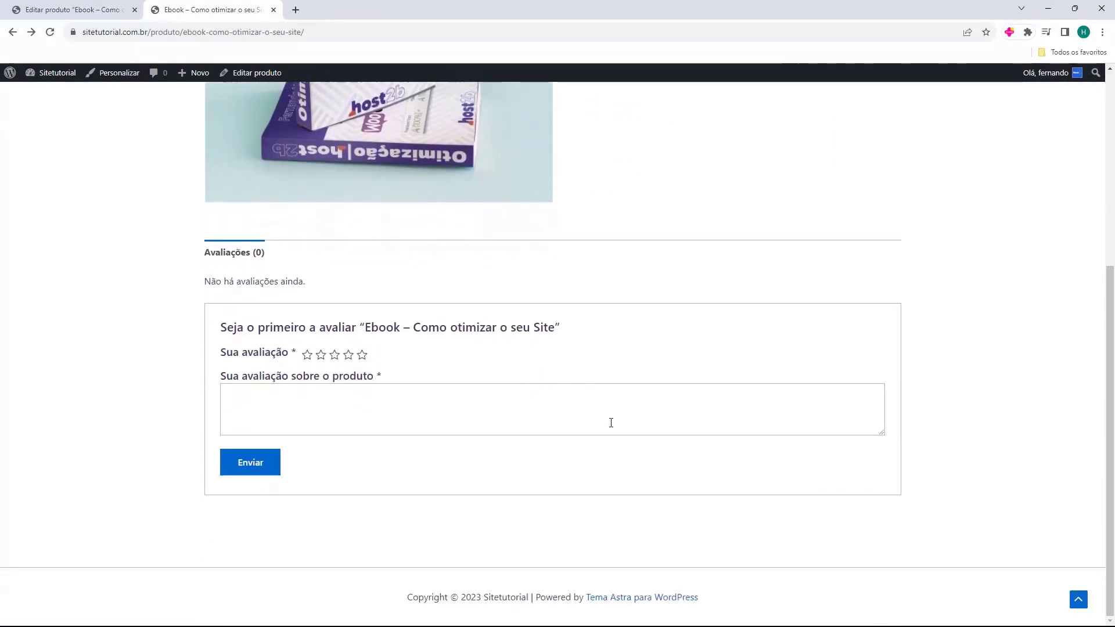
scroll(620, 430, up, 5)
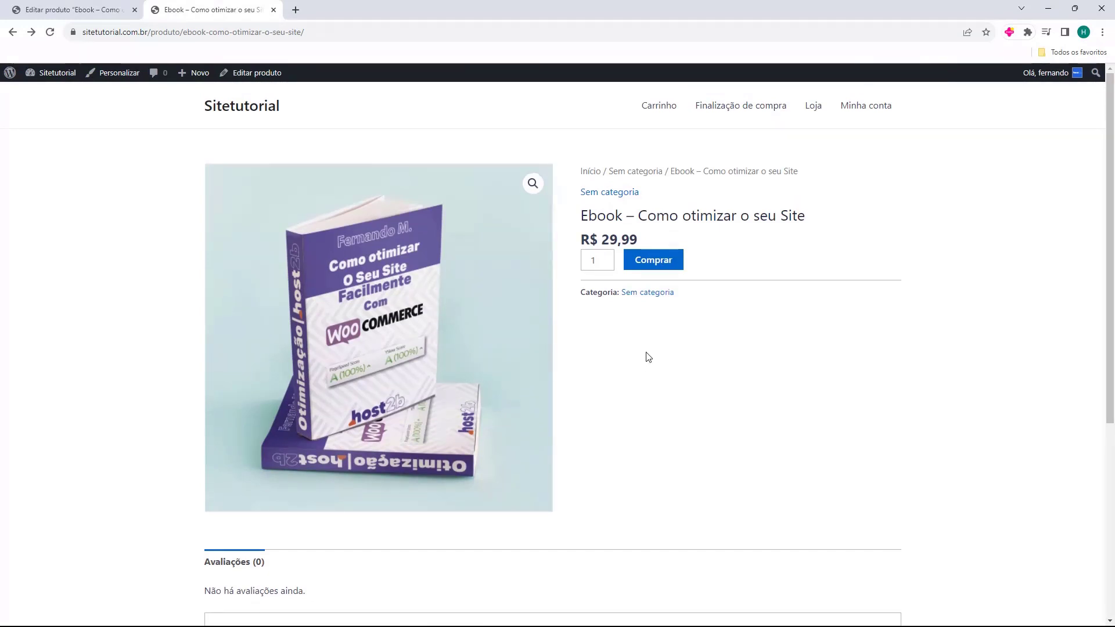
Add the ebook to the cart, view the cart and proceed to checkout.
click(654, 265)
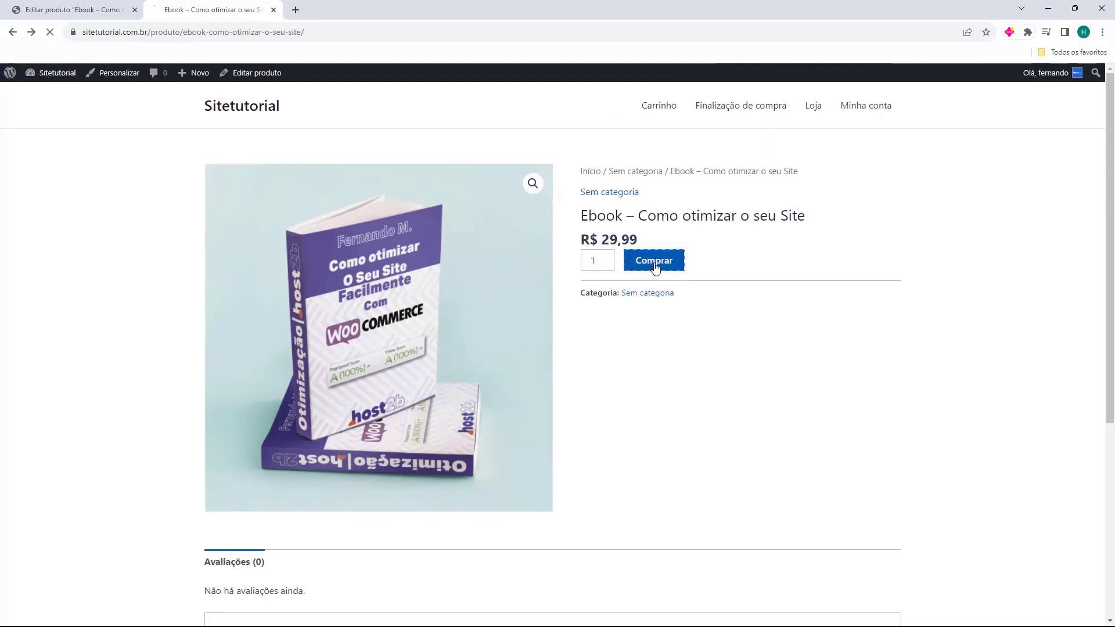
drag(262, 182, 384, 183)
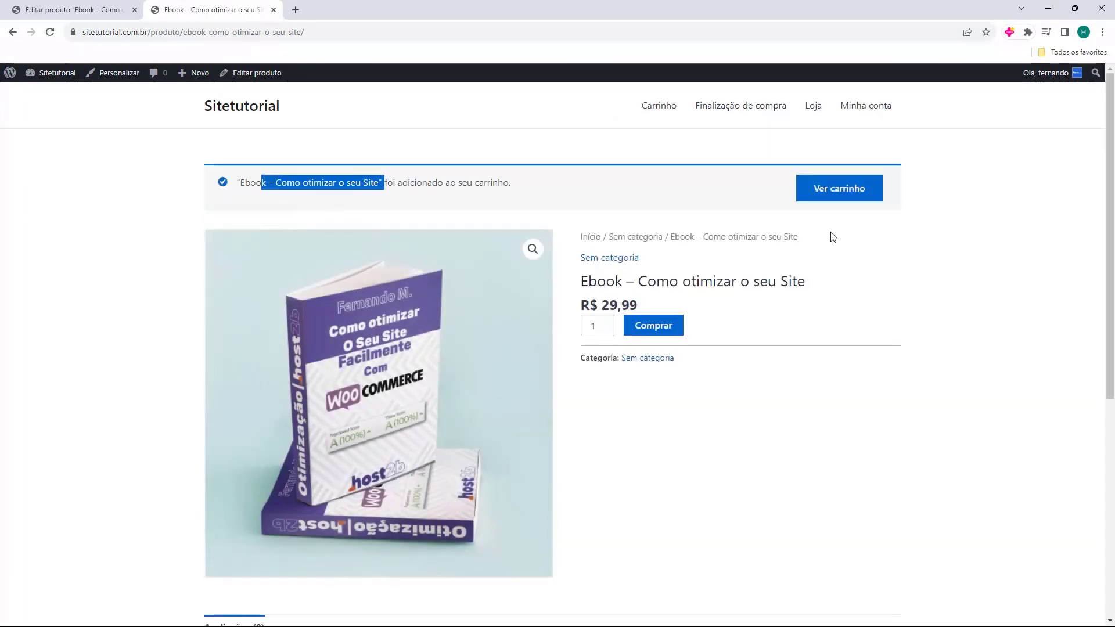
click(849, 202)
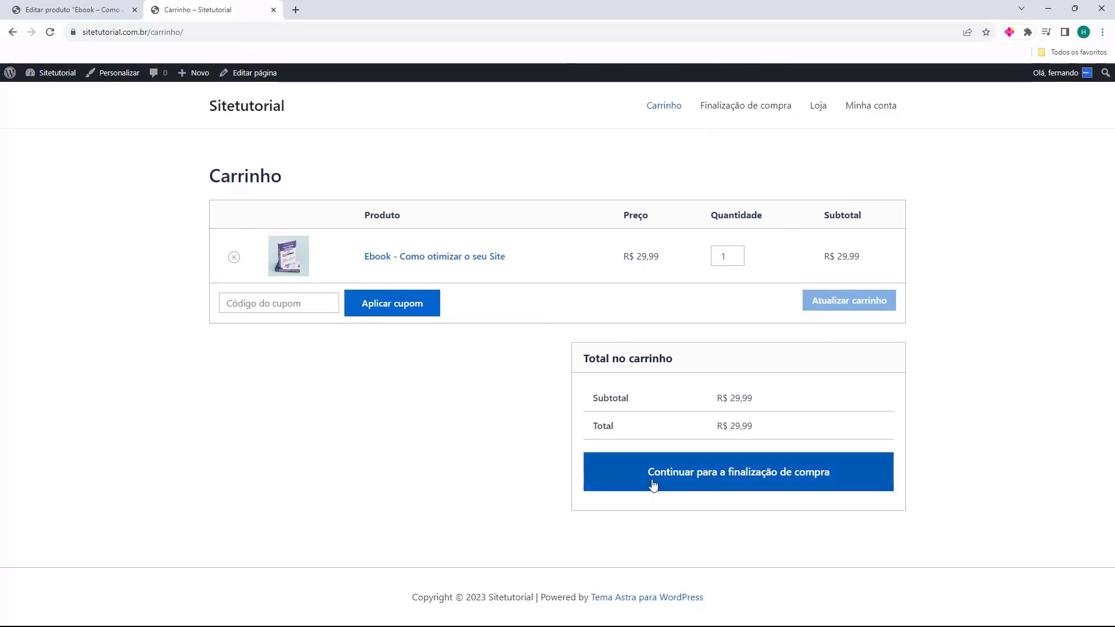
click(762, 482)
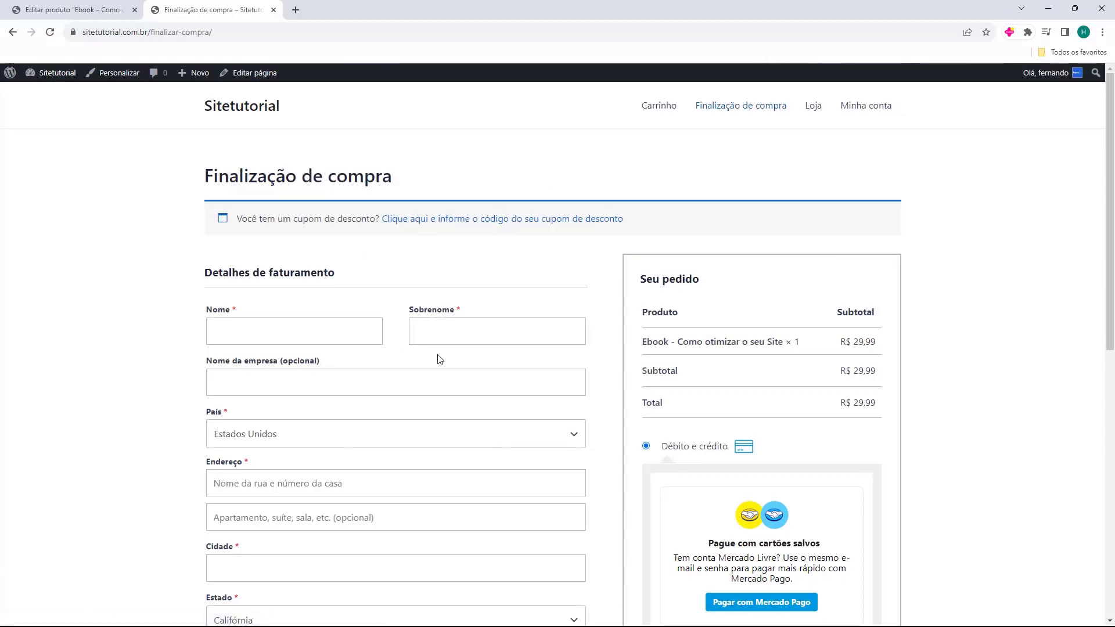
scroll(488, 324, down, 9)
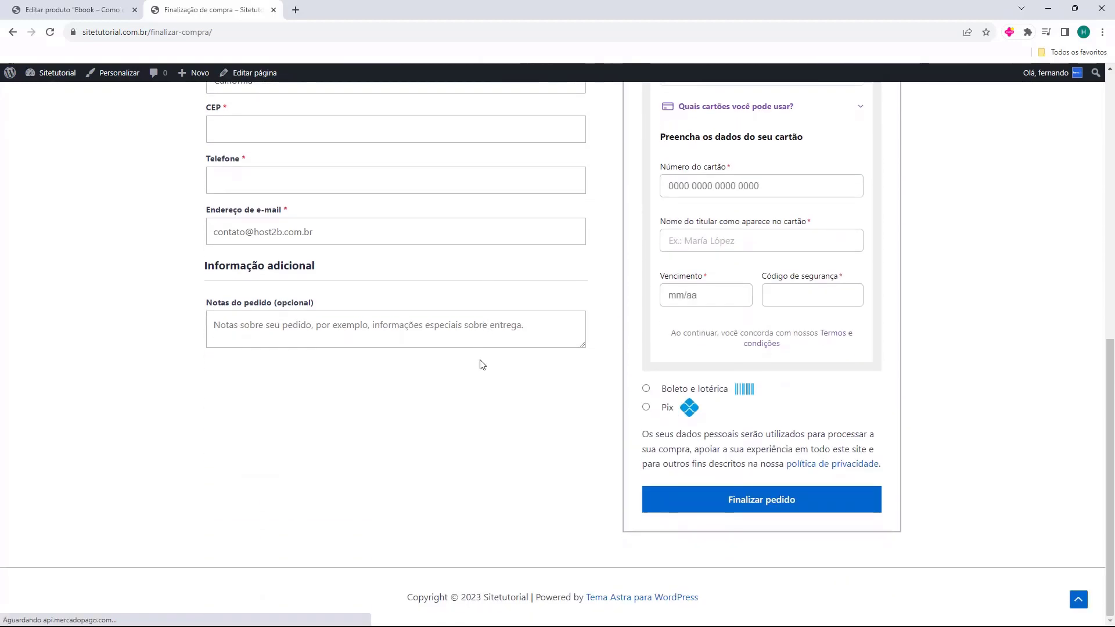
scroll(891, 428, up, 10)
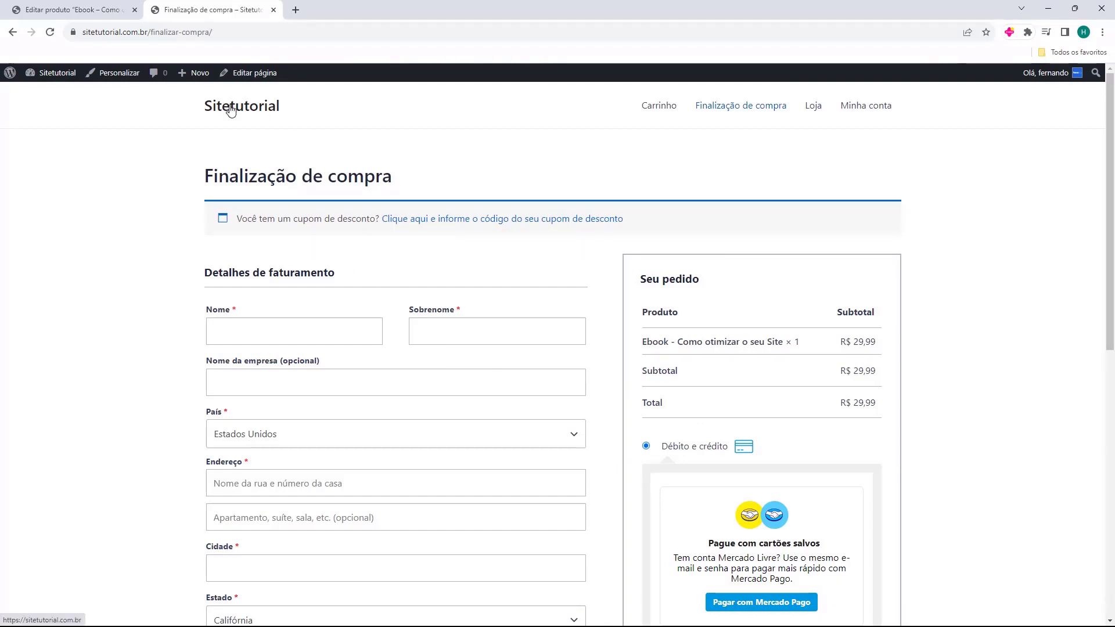
Close the storefront checkout tab and go to the admin Painel.
click(69, 10)
click(274, 10)
click(49, 101)
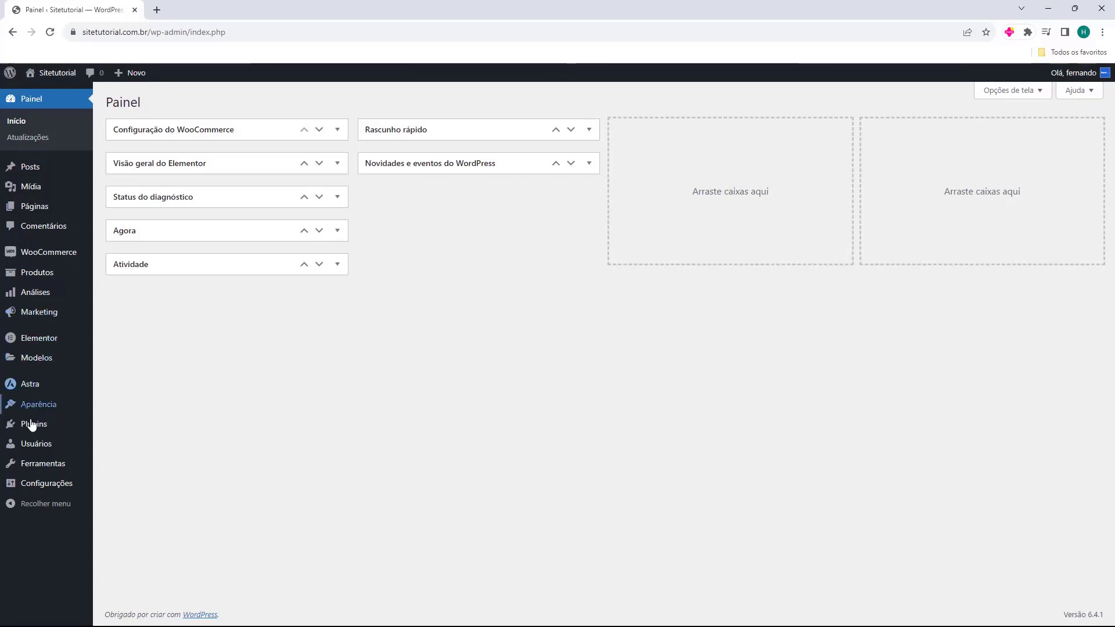
Search the plugin directory for 'direct' from Plugins > Adicionar plugin.
mouse_move(36, 432)
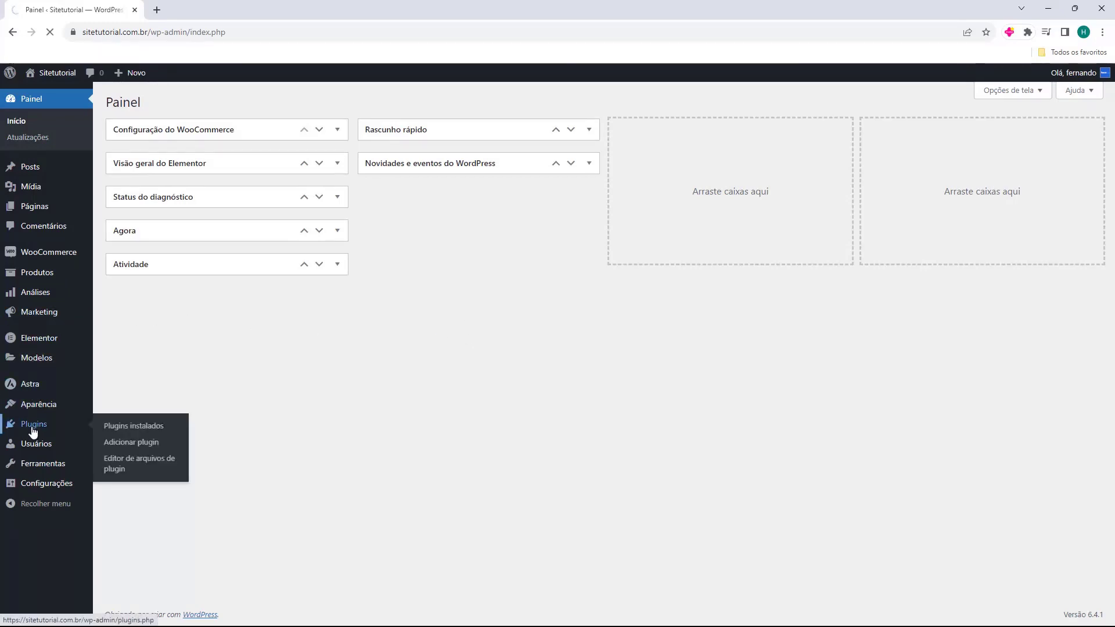
click(33, 430)
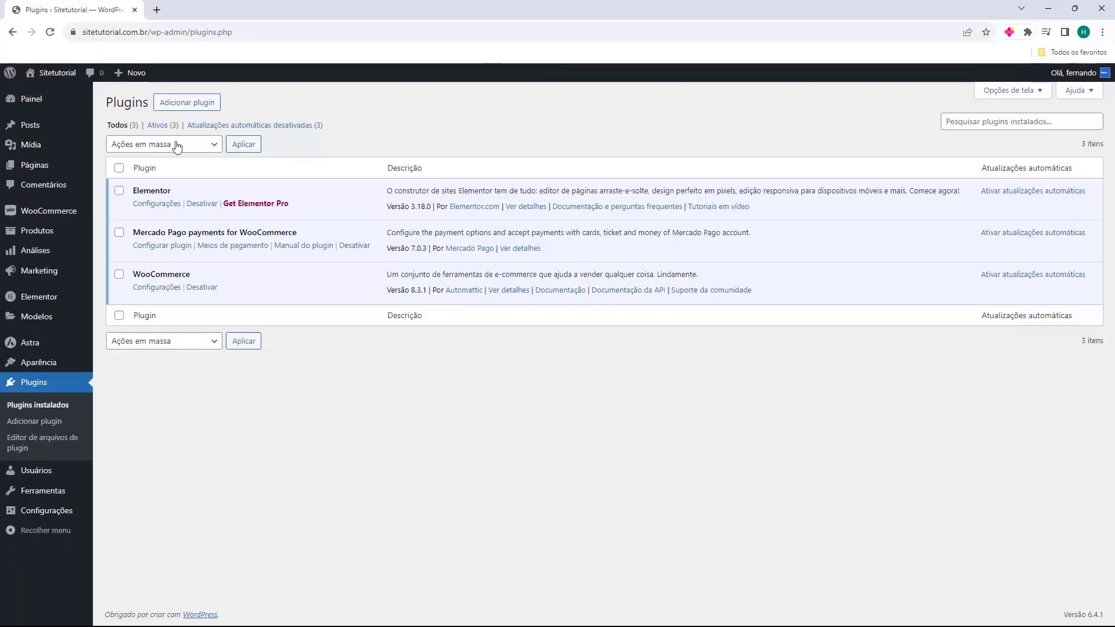
click(198, 105)
click(928, 138)
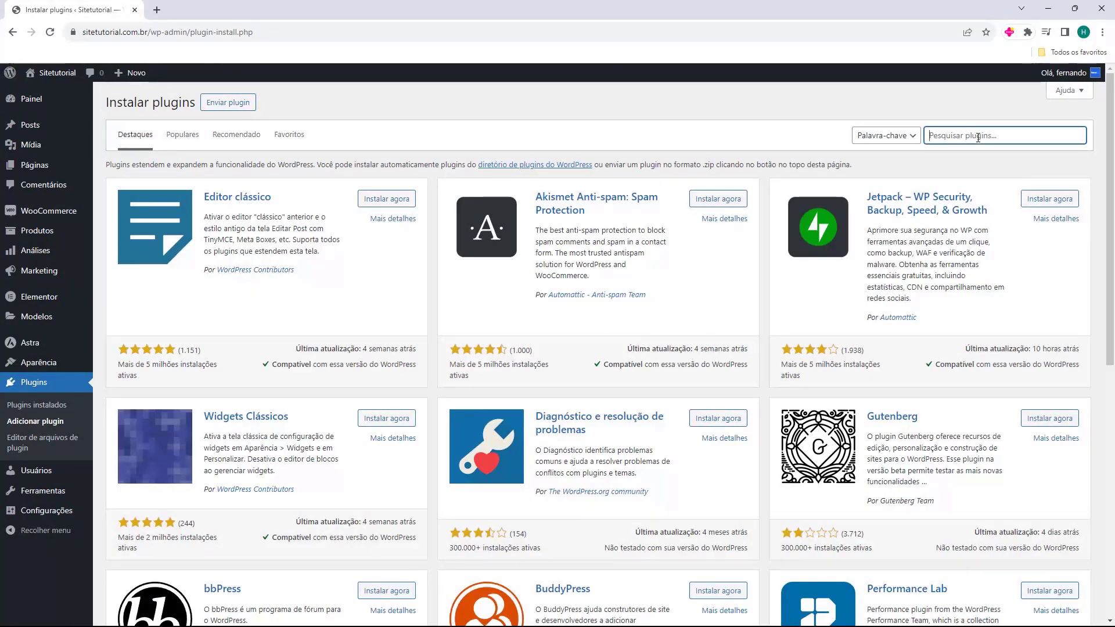
text(direct)
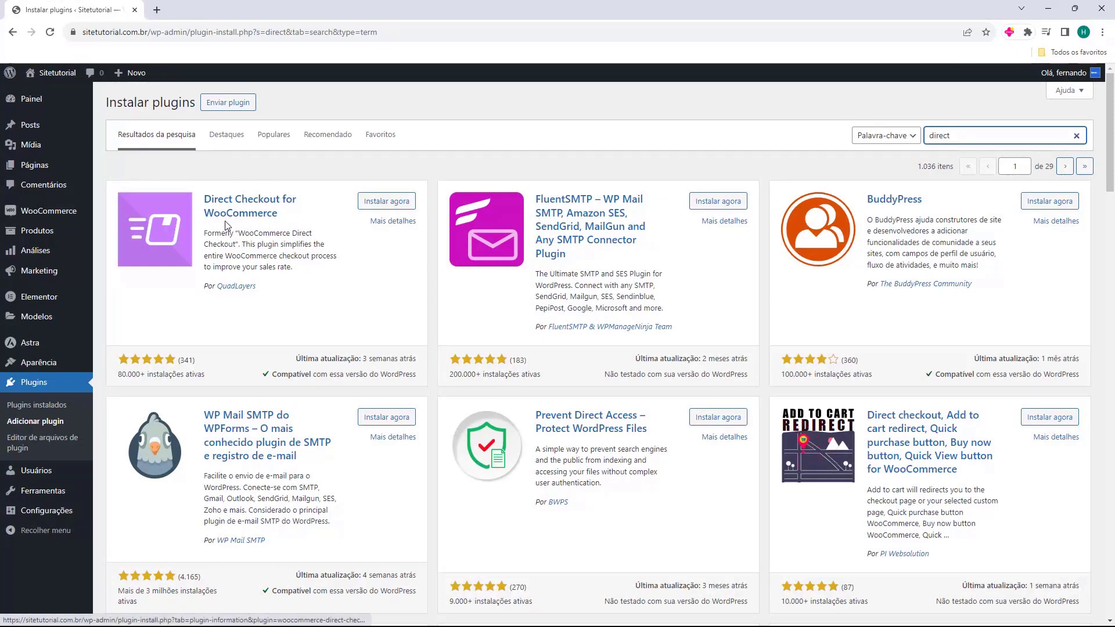
Install and activate Direct Checkout for WooCommerce.
click(374, 206)
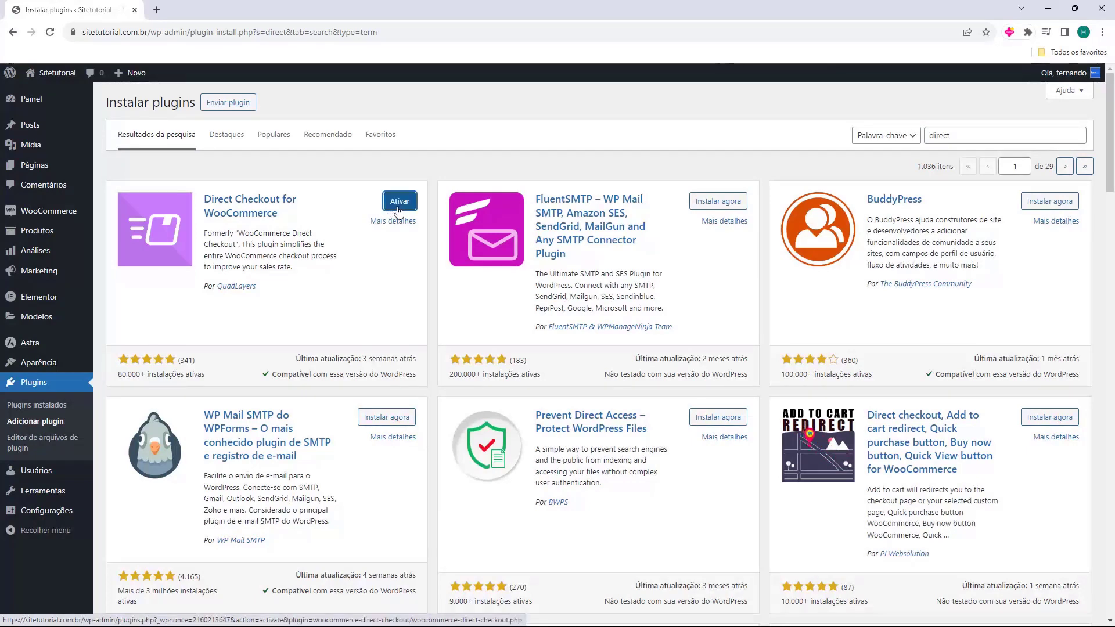
click(400, 203)
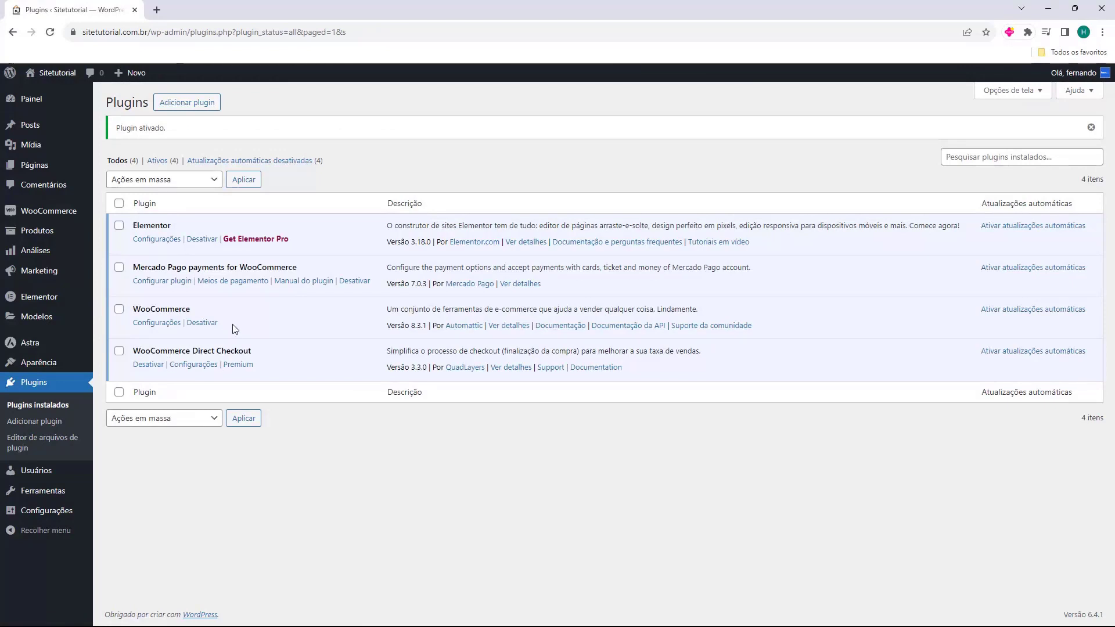
drag(134, 350, 231, 349)
click(231, 348)
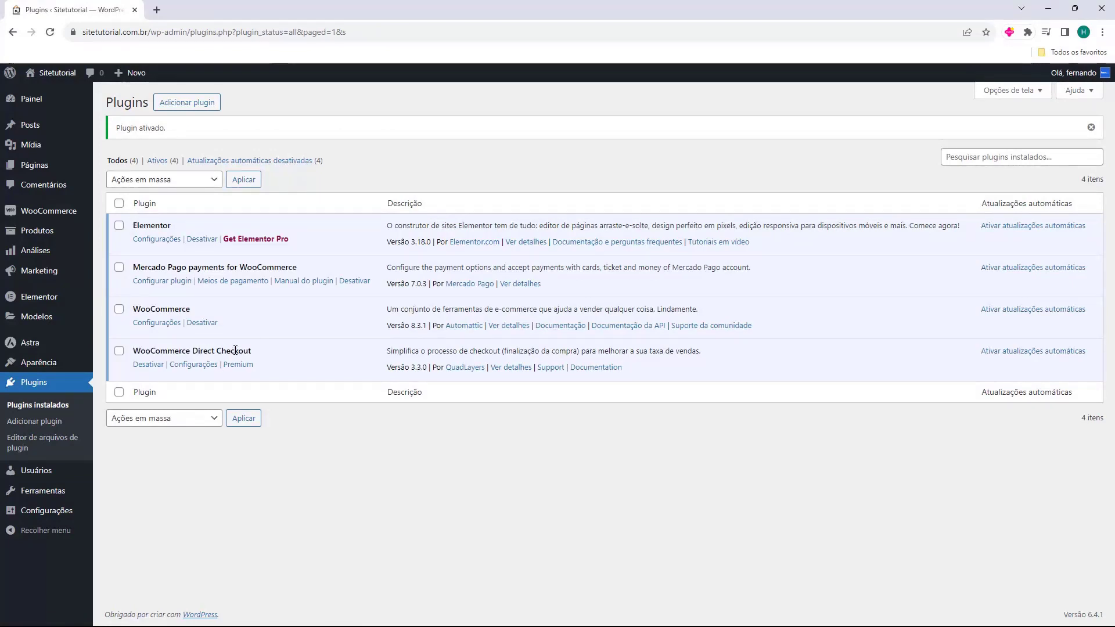
mouse_move(43, 219)
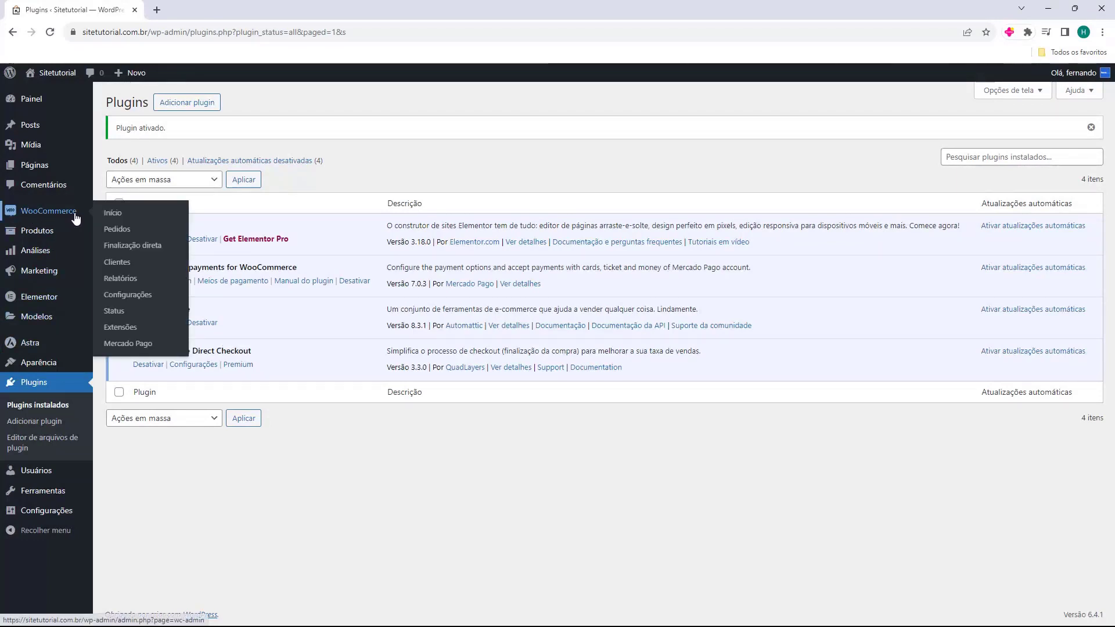
Set Adicionar ao carrinho redireciona to Sim with Checkout destination and save.
click(127, 246)
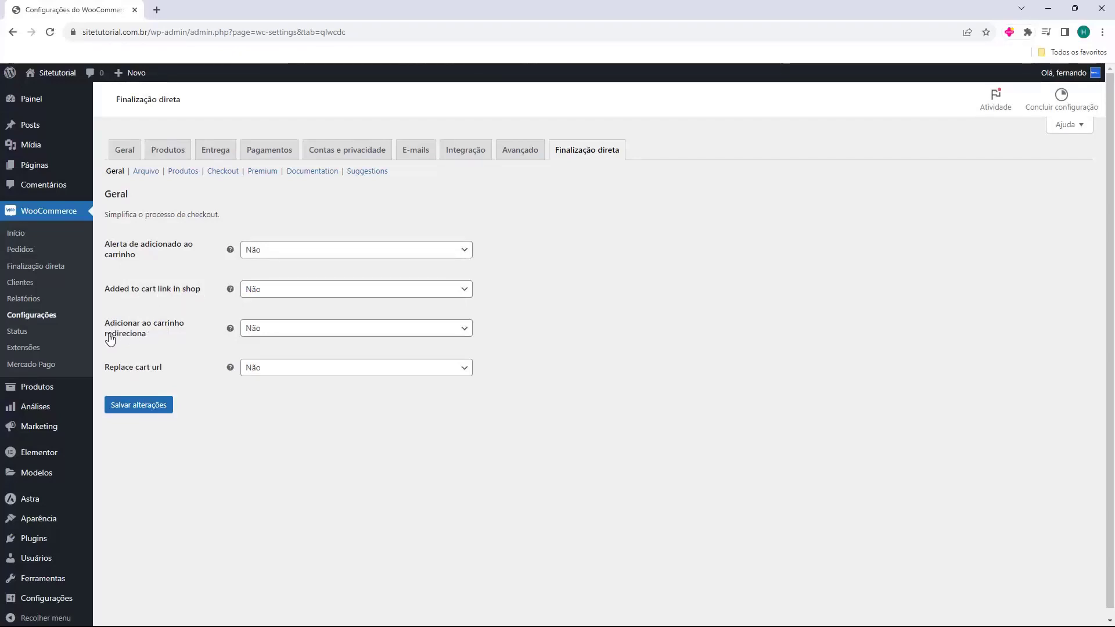
click(256, 327)
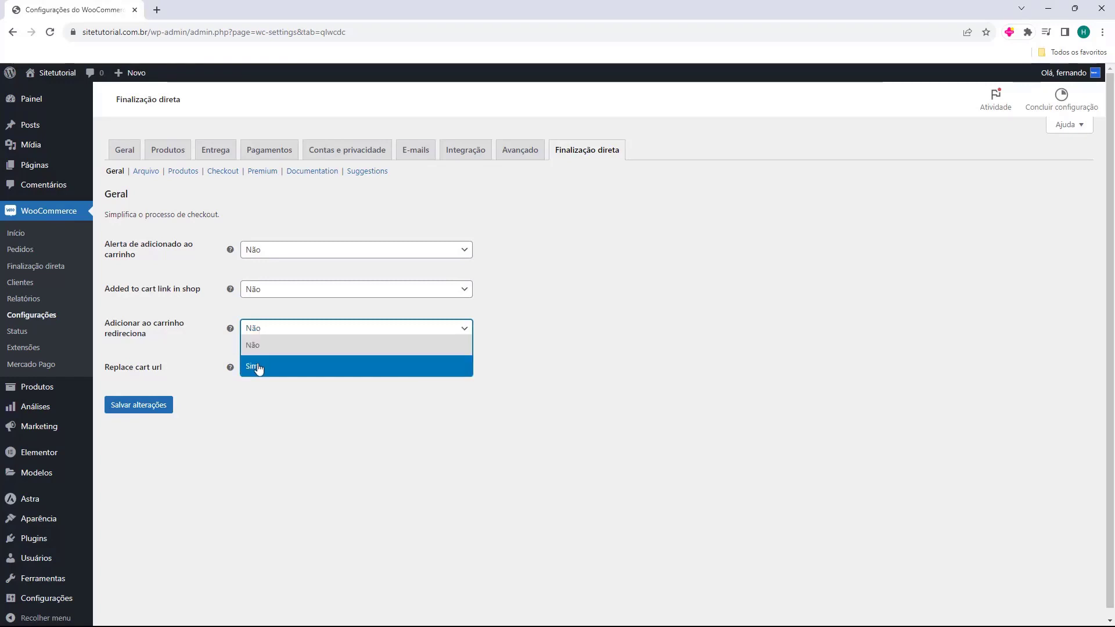
click(257, 367)
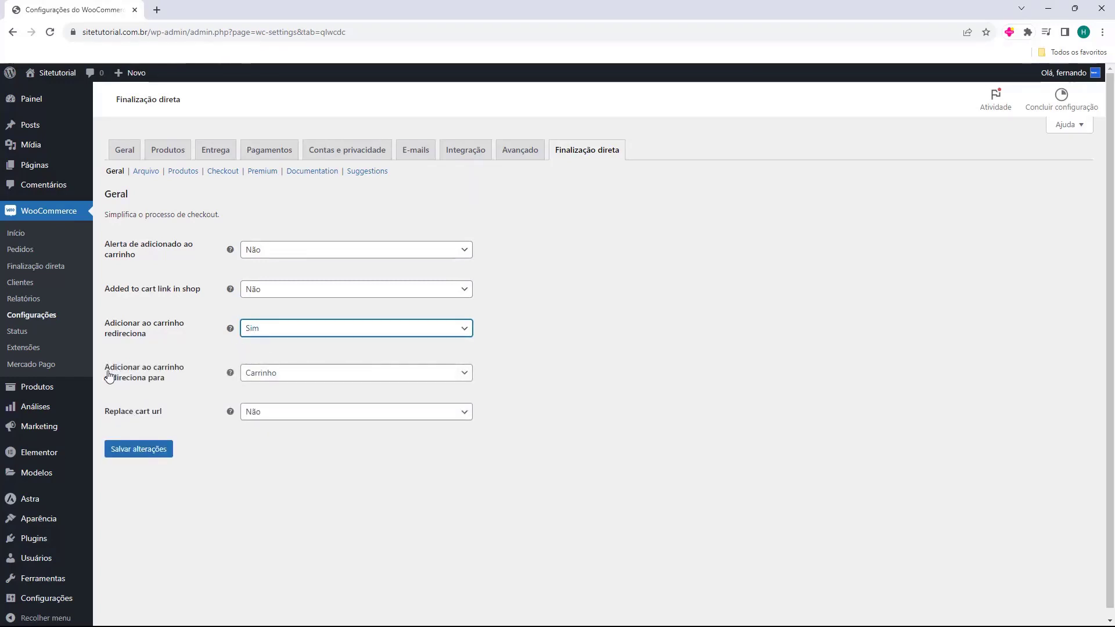
click(263, 381)
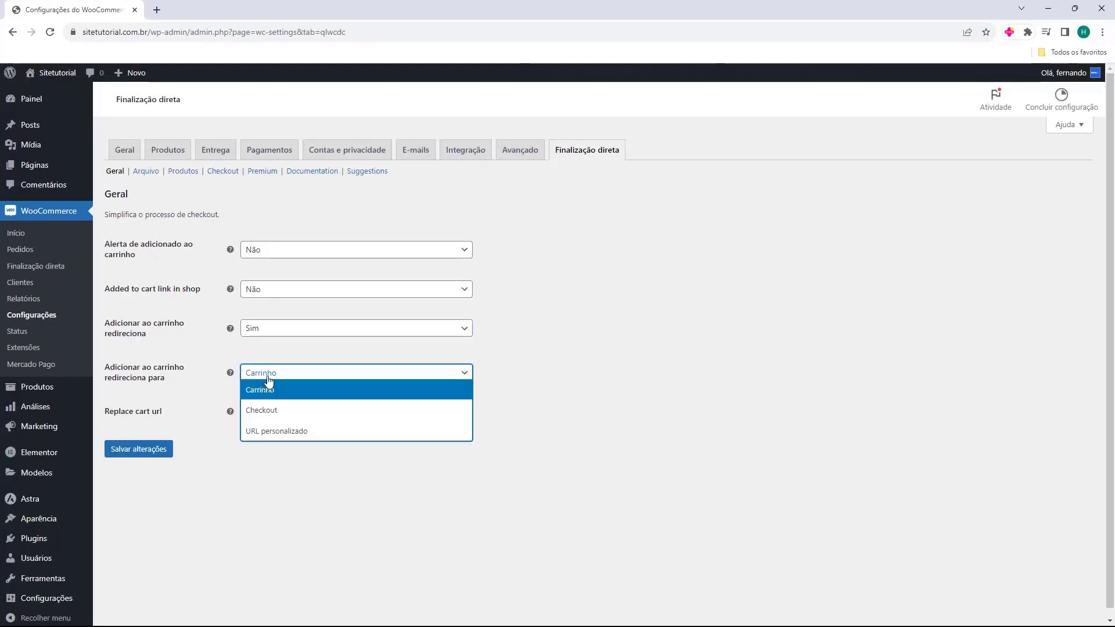
click(268, 410)
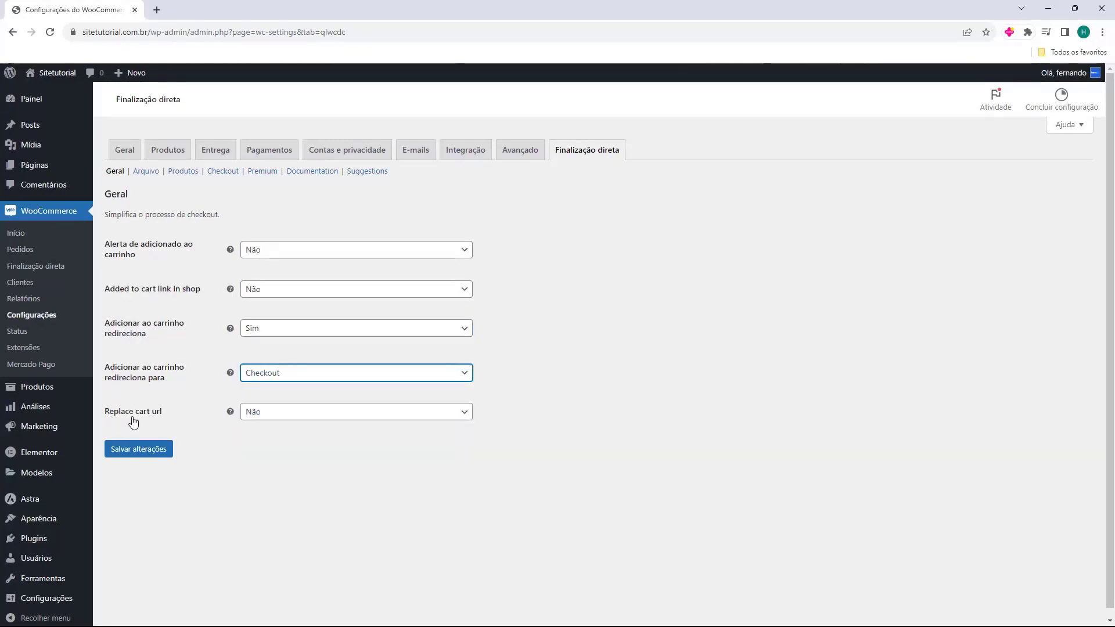
click(253, 427)
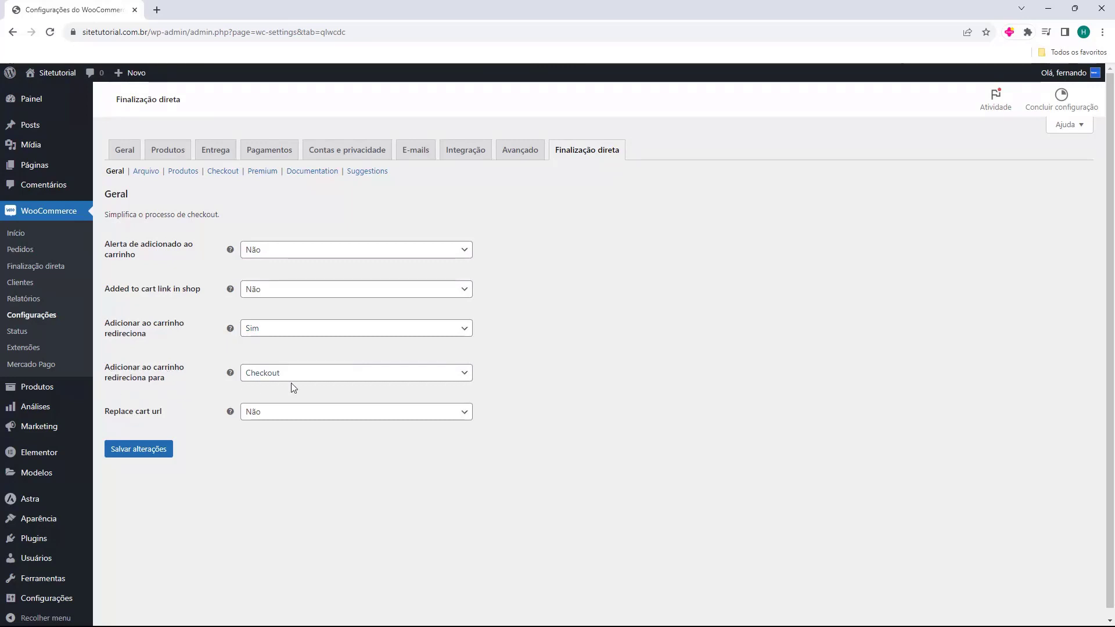
click(134, 458)
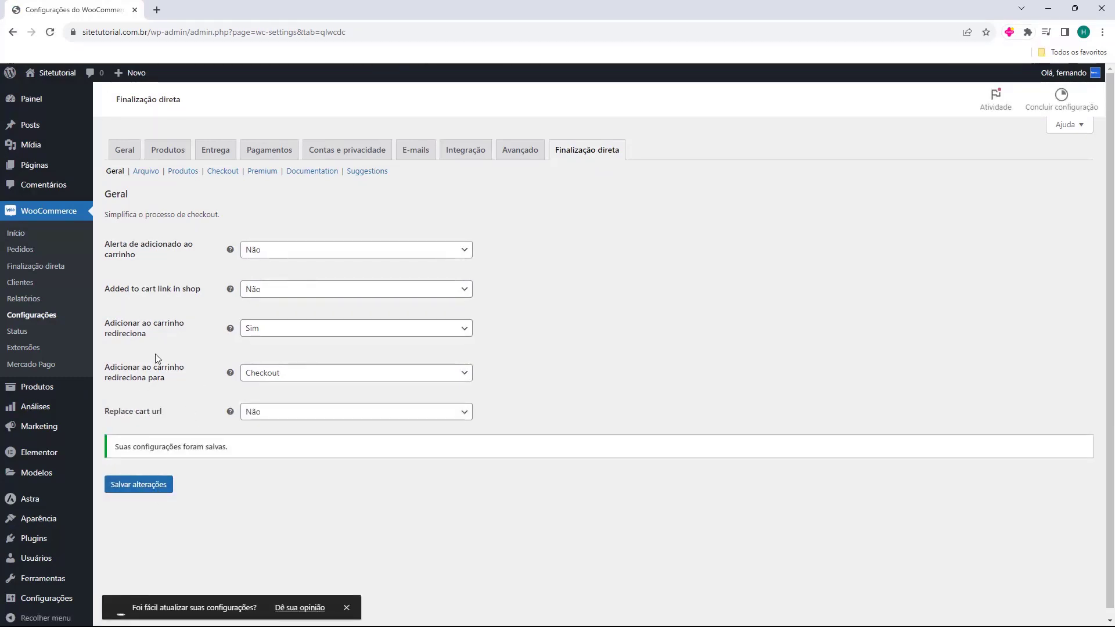
click(44, 386)
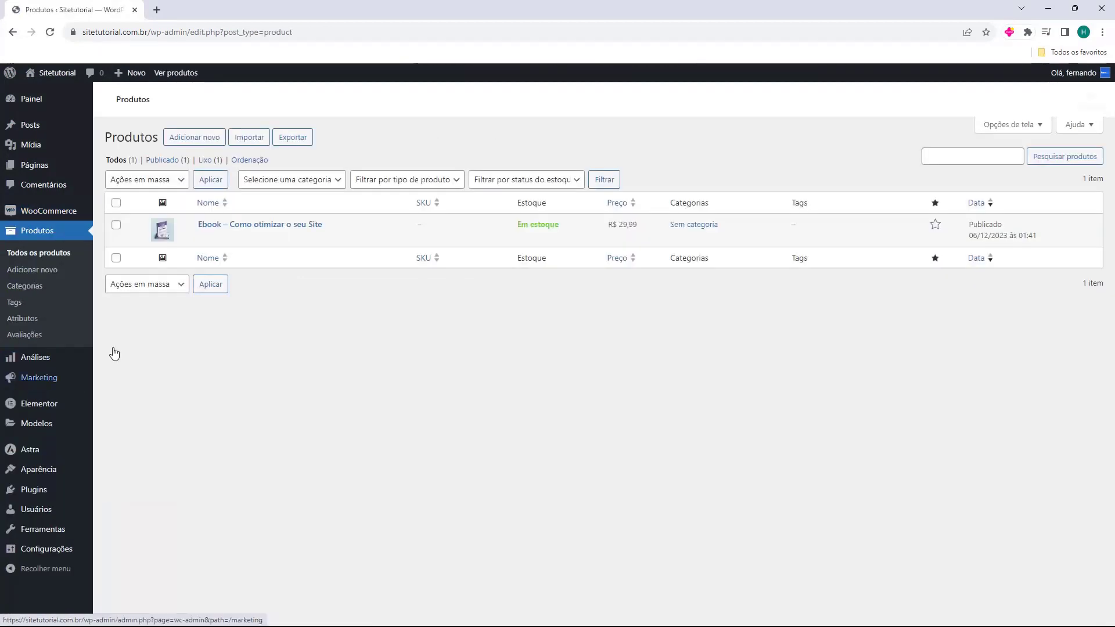
Buy the ebook from its product page to test the checkout redirect.
middle_click(333, 237)
click(214, 11)
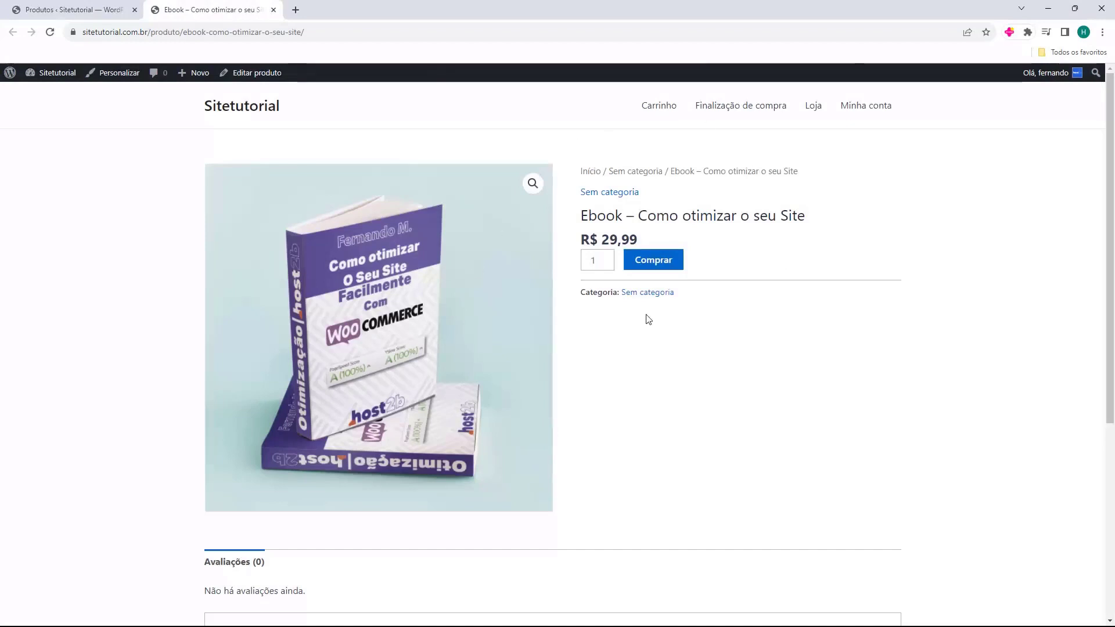
click(653, 262)
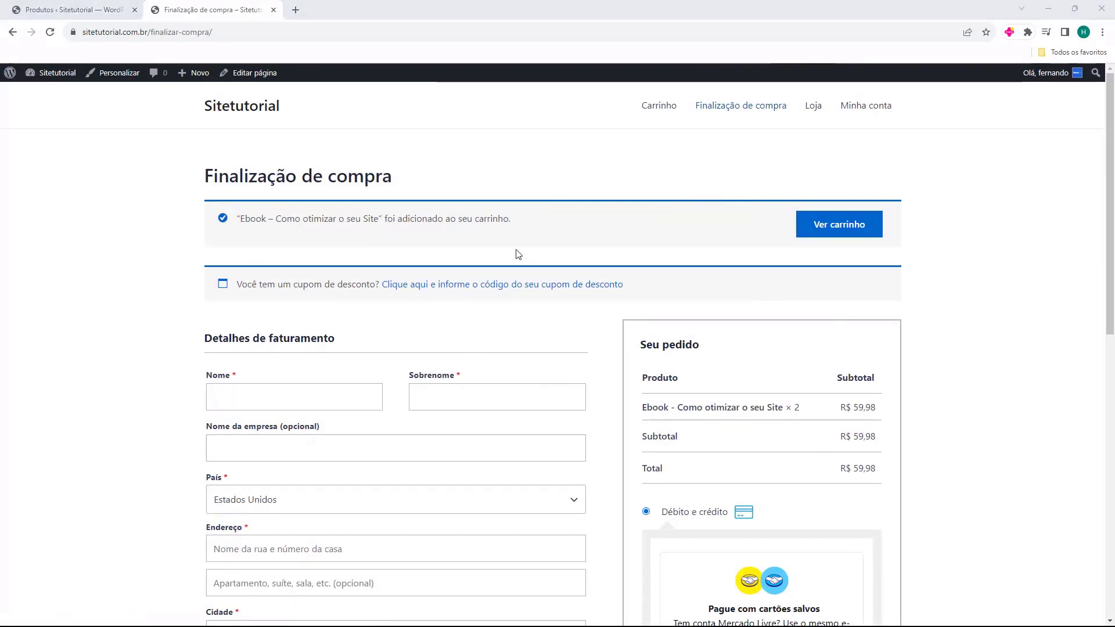
mouse_move(389, 219)
mouse_down()
mouse_move(497, 219)
mouse_move(398, 226)
mouse_up()
click(482, 228)
click(573, 237)
click(396, 229)
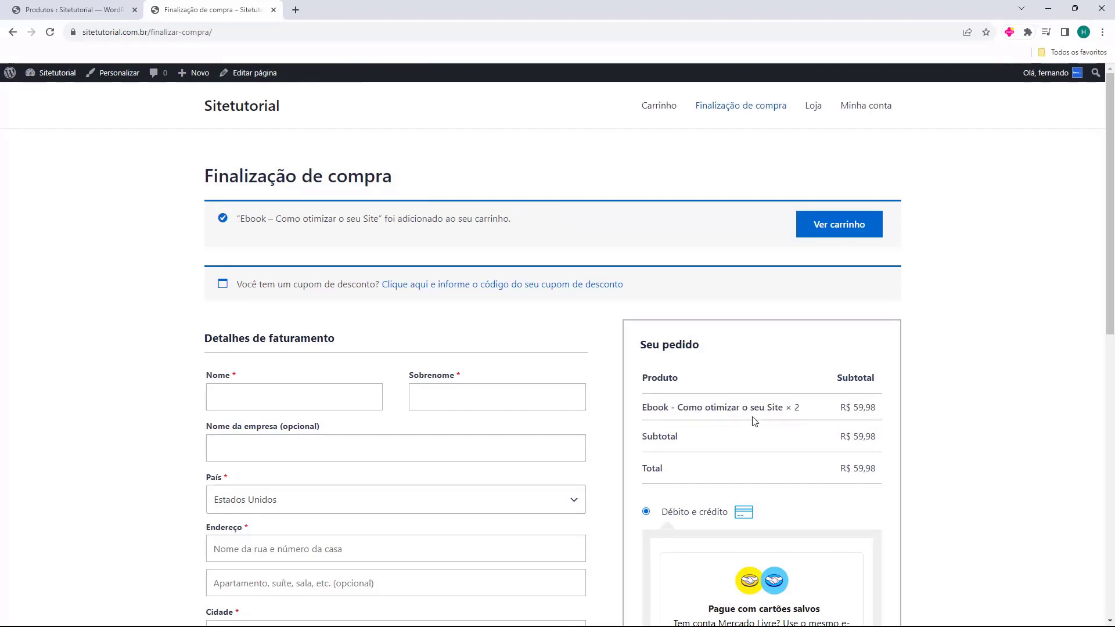
Inspect the checkout order showing the ebook ×2 totalling R$ 59,98.
drag(642, 412, 802, 411)
click(797, 410)
drag(681, 401, 800, 411)
click(796, 416)
click(828, 410)
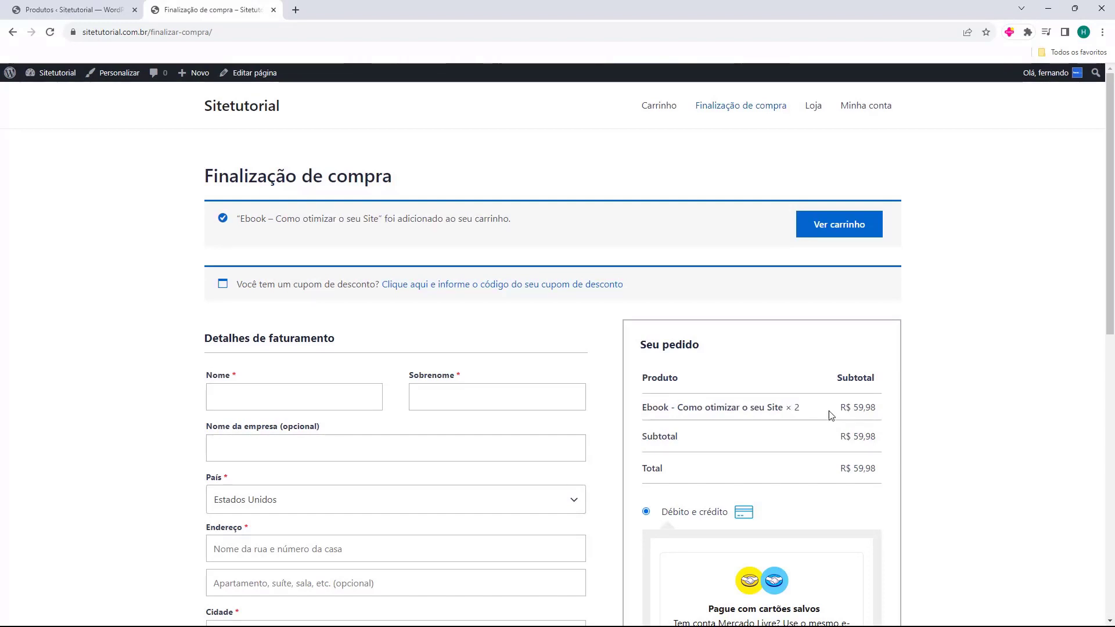
double_click(796, 408)
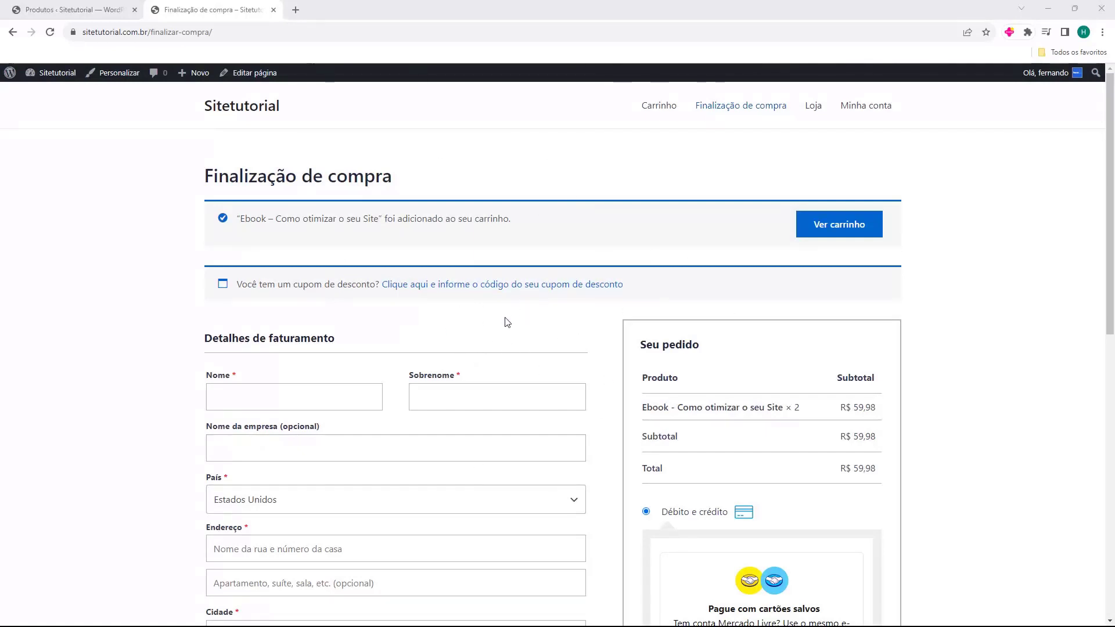
click(51, 12)
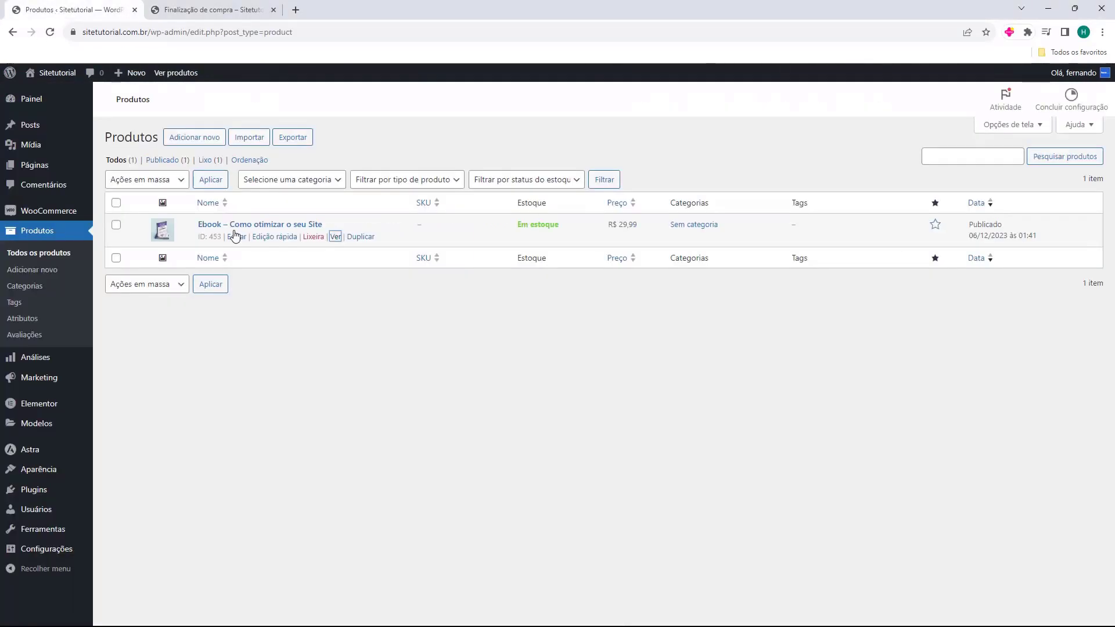
Find the ebook in the Produtos list and note its product ID, 453.
click(305, 354)
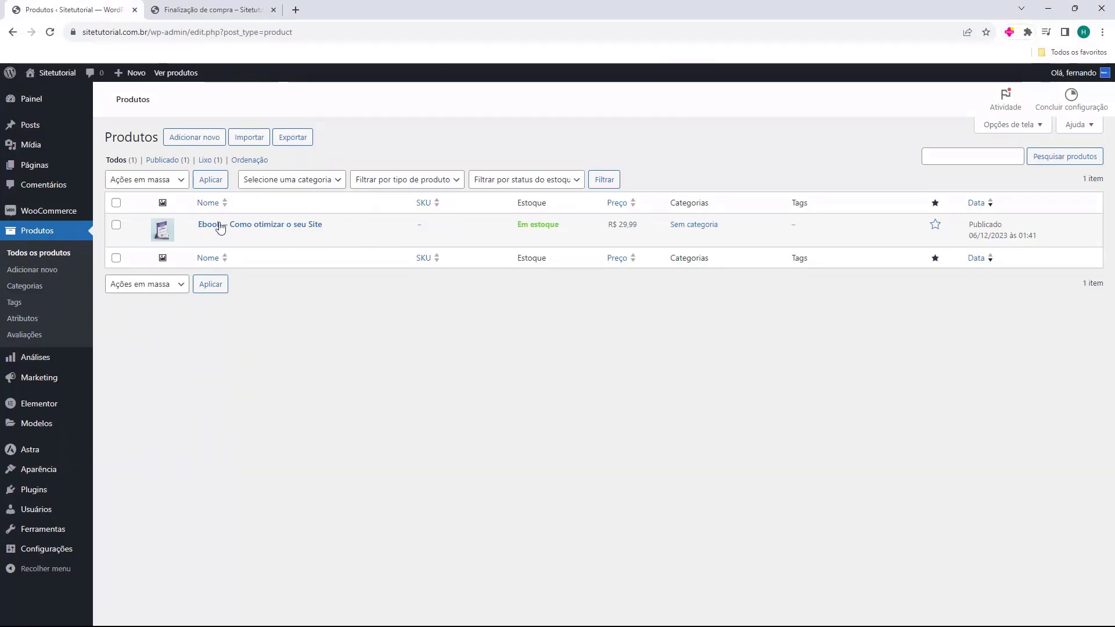
drag(198, 224, 326, 226)
click(336, 226)
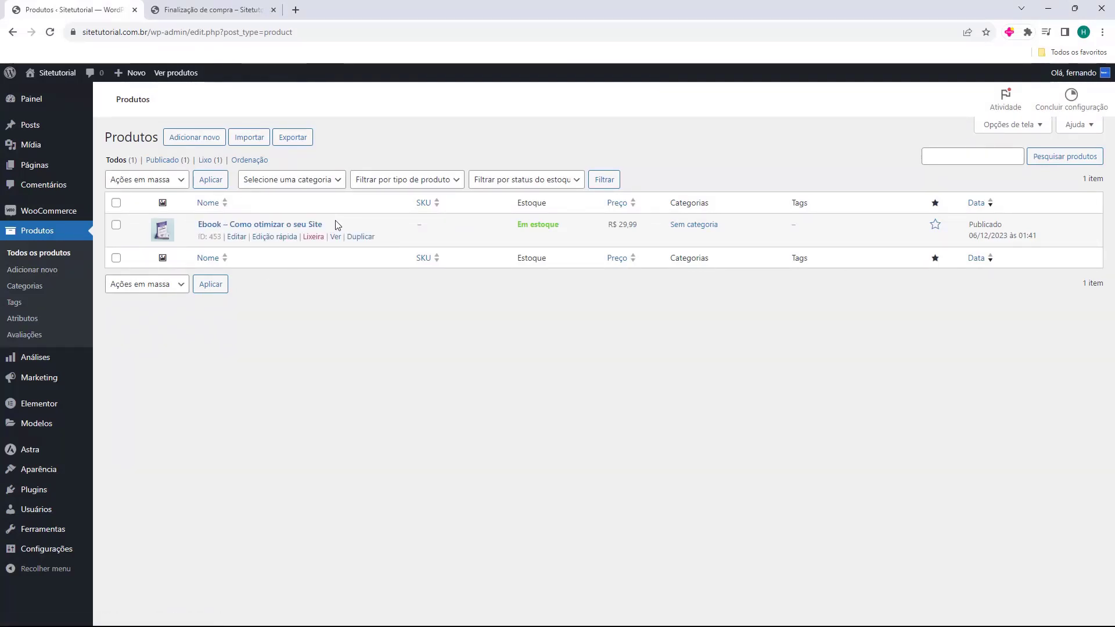
click(203, 239)
Open the Sitetutorial home page from the admin bar in the storefront tab.
click(195, 17)
click(198, 33)
click(133, 36)
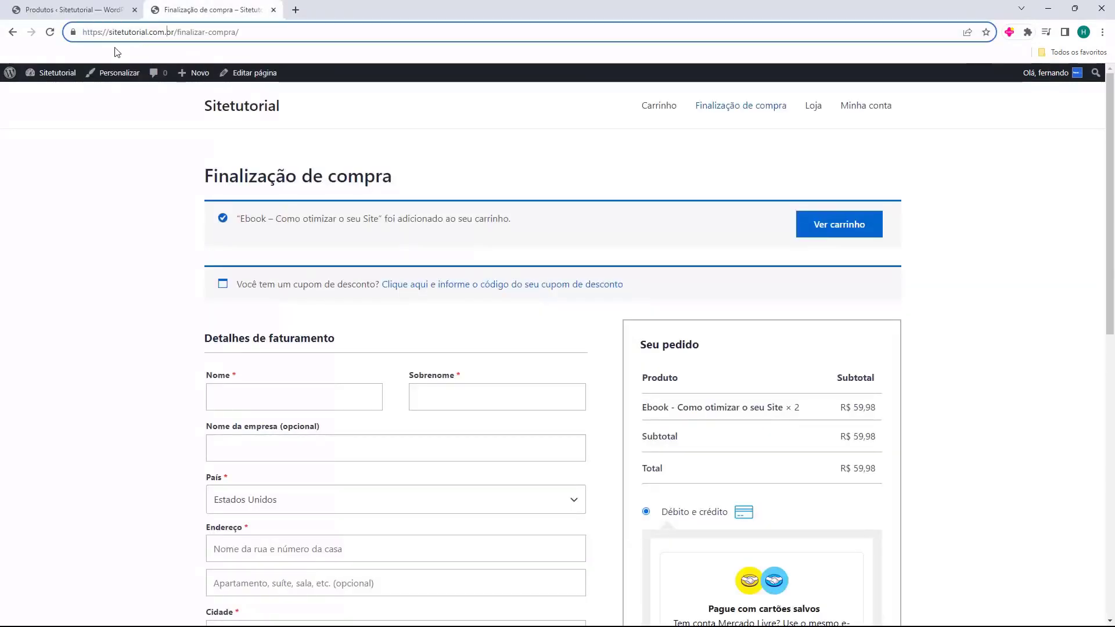
click(57, 73)
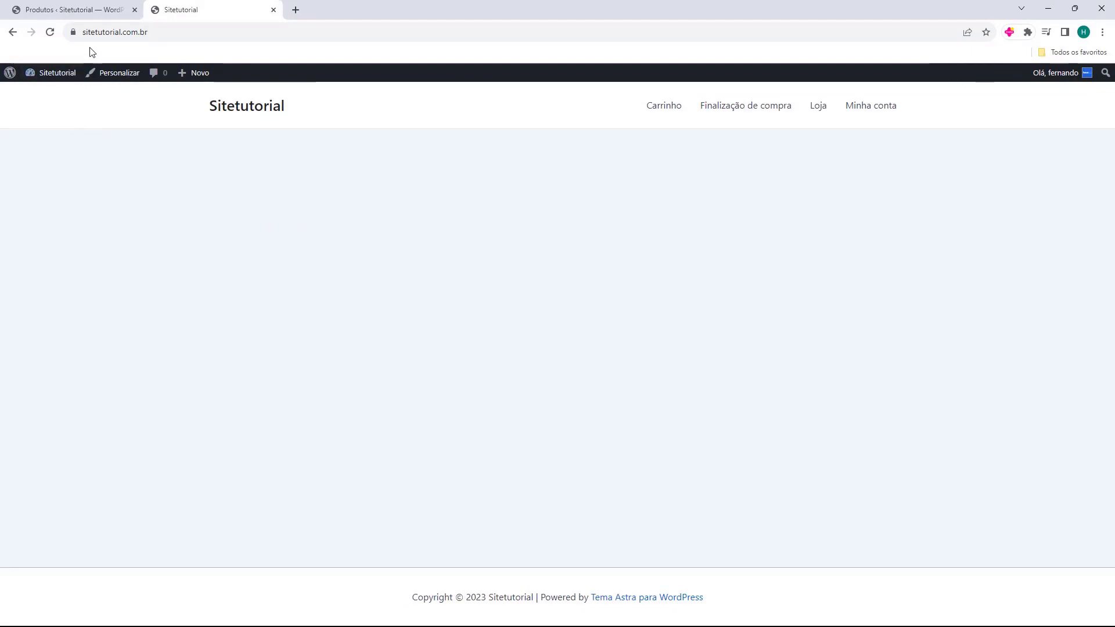
Append /?add-to-cart=453 to the site address, rechecking the ebook's ID 453.
double_click(123, 34)
click(124, 33)
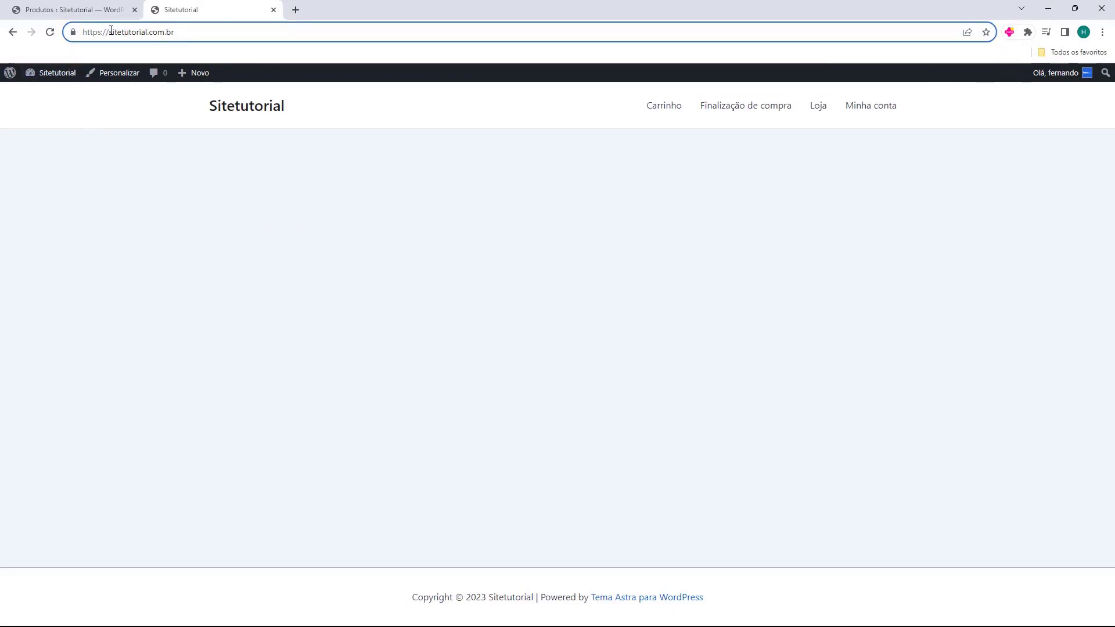
drag(110, 30, 189, 35)
click(122, 33)
click(194, 33)
text(/)
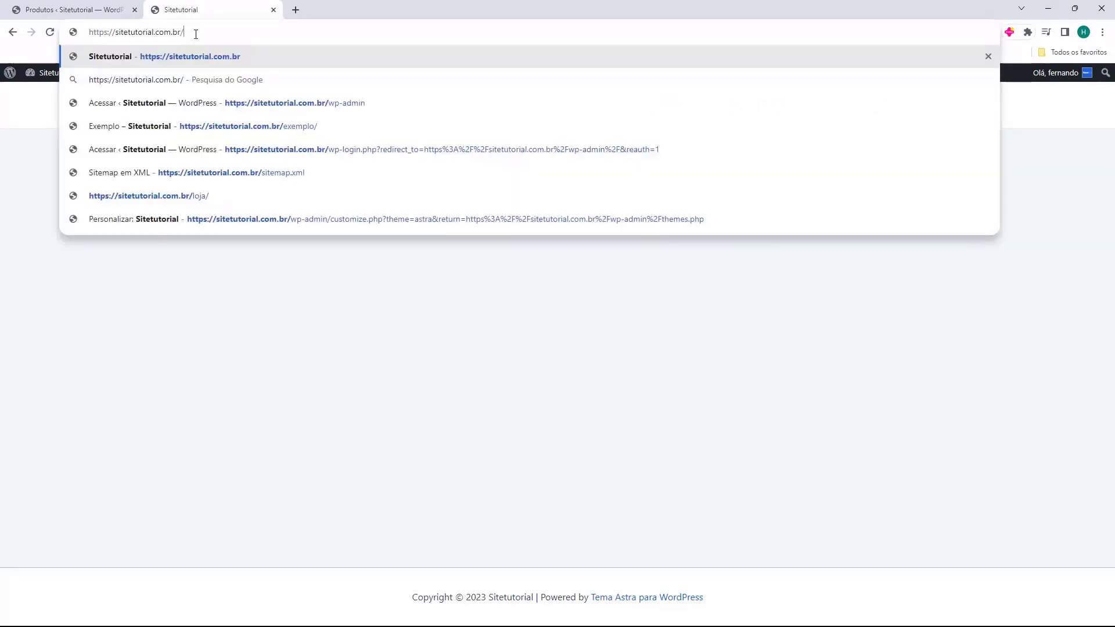
text(?)
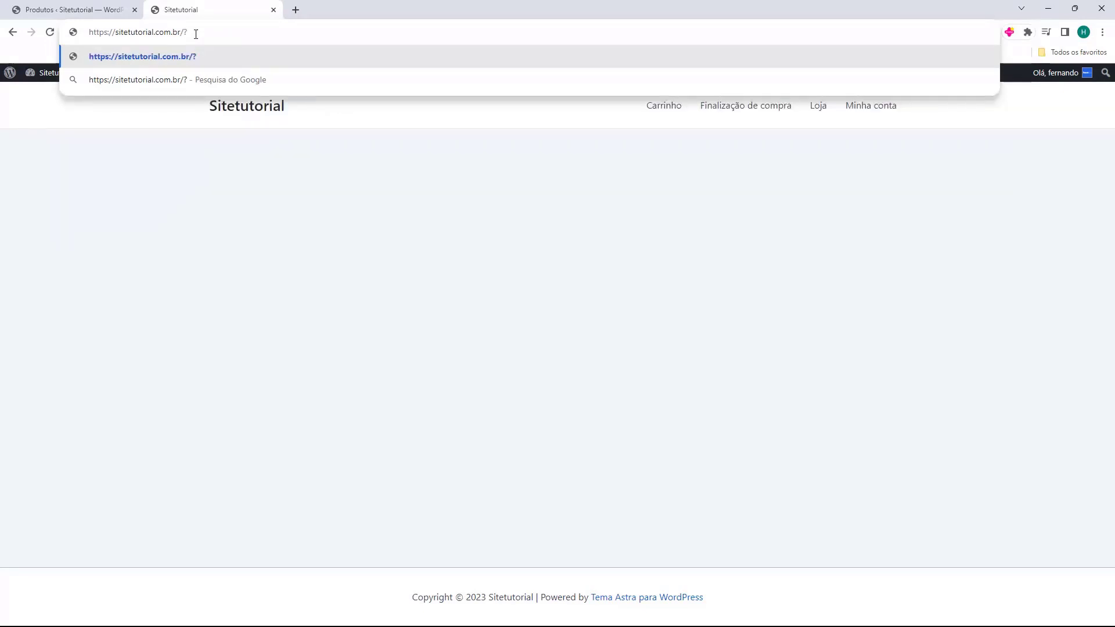
text(add-to-cart)
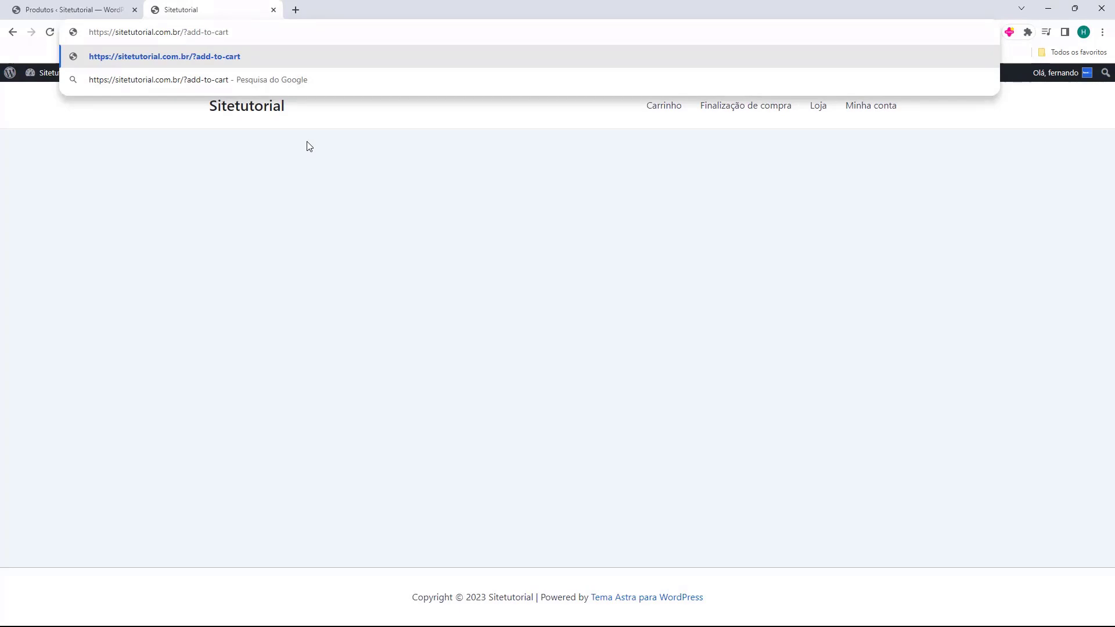
text(=)
click(100, 11)
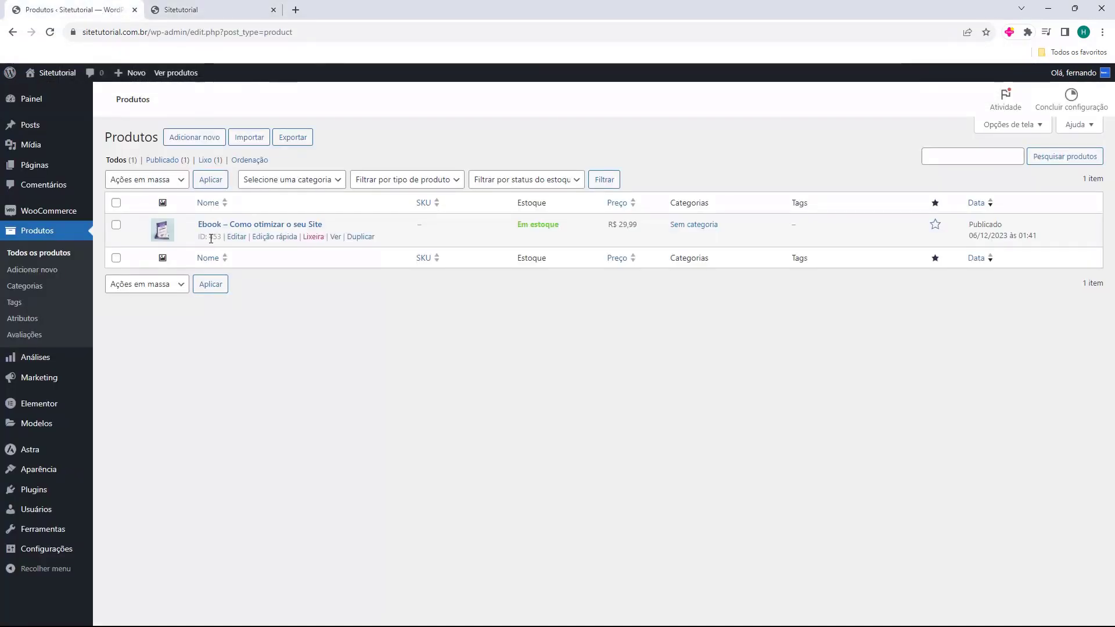
click(172, 9)
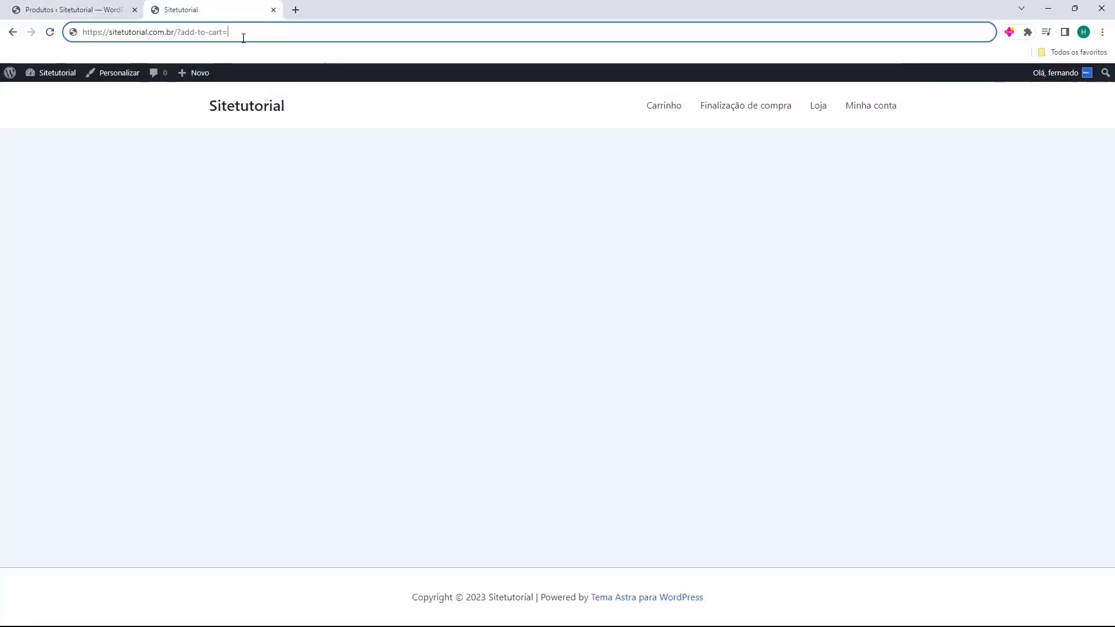
text(453)
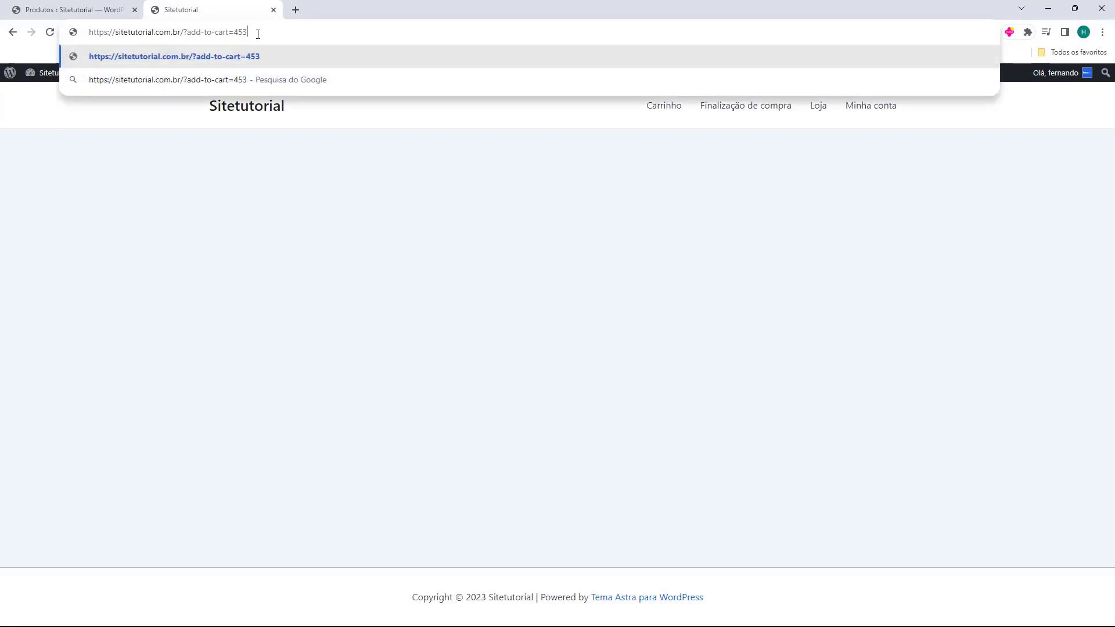
Load the add-to-cart link for product 453 to reach Finalização de compra.
drag(258, 34, 186, 31)
click(114, 38)
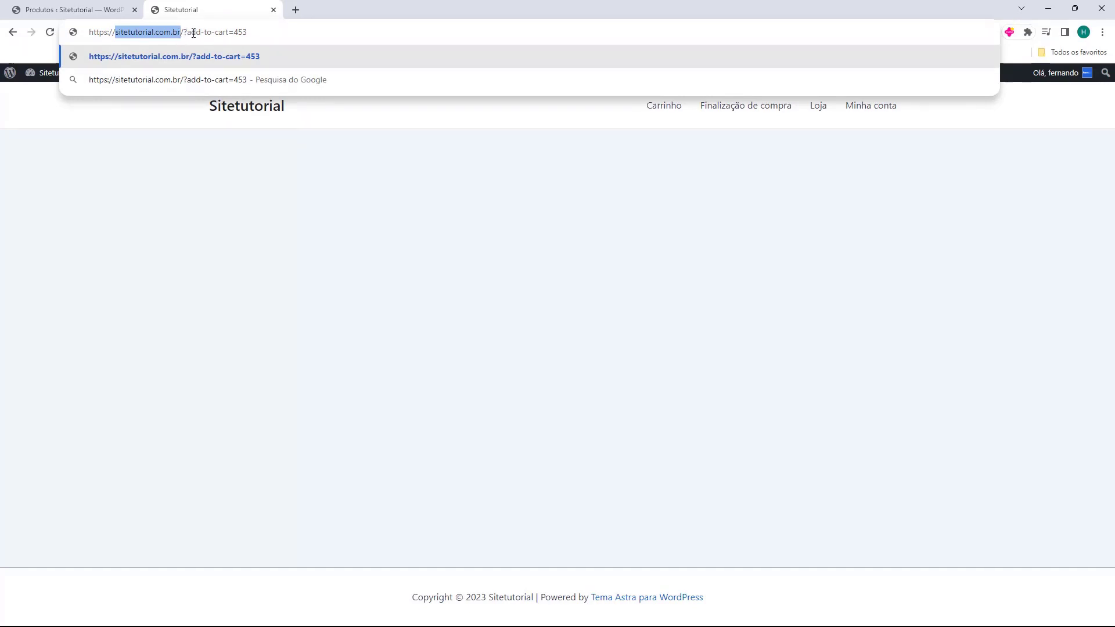
triple_click(255, 34)
key(ctrl+c)
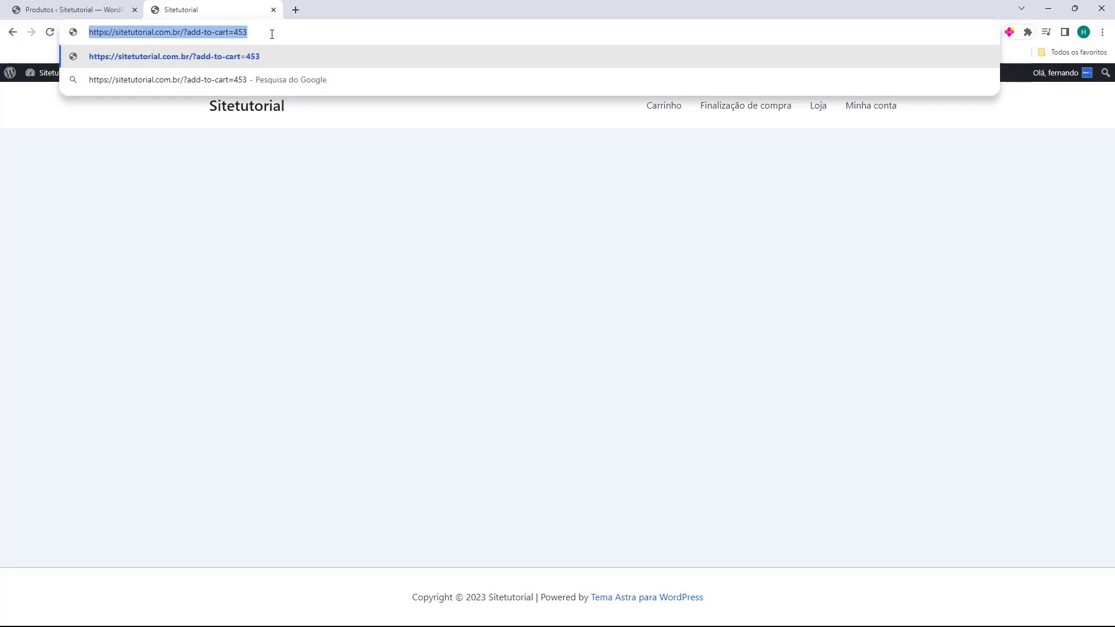
key(Return)
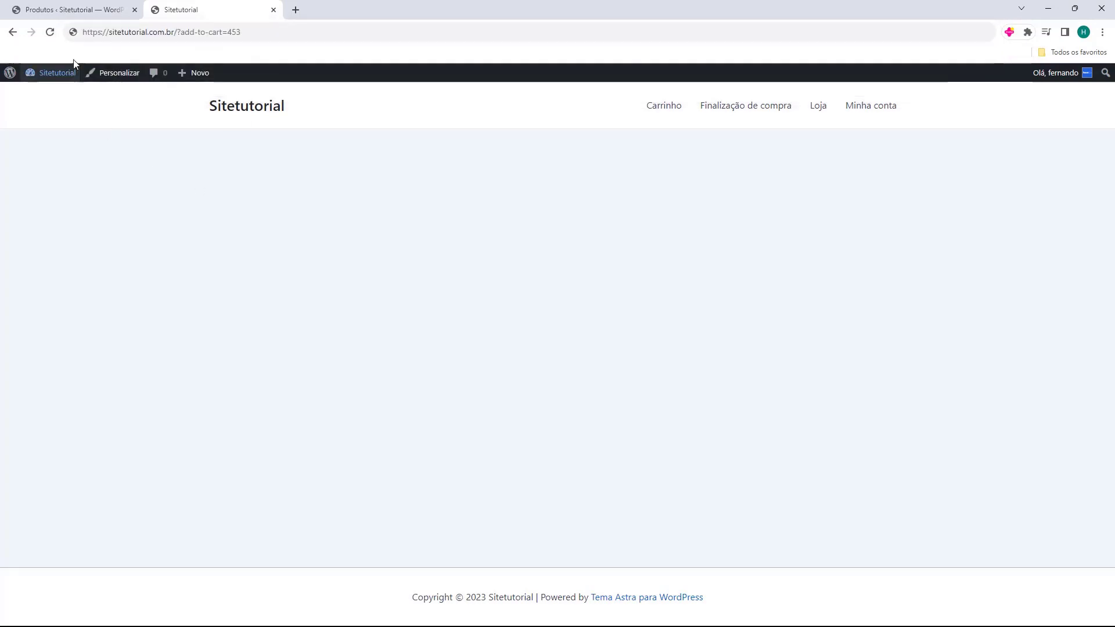
click(170, 34)
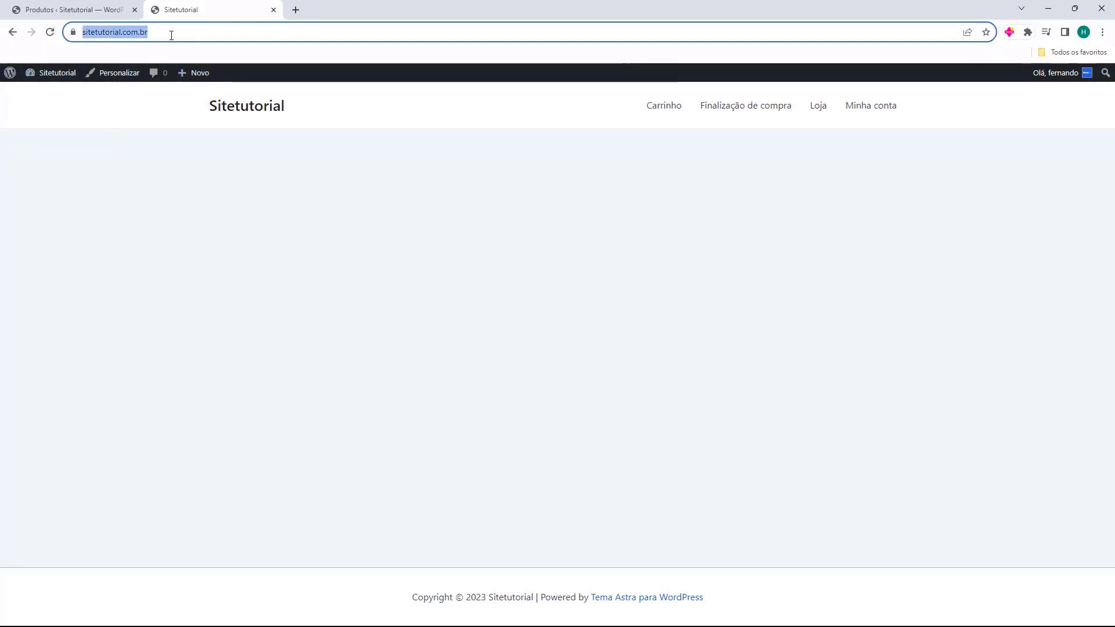
key(ctrl+v)
click(186, 57)
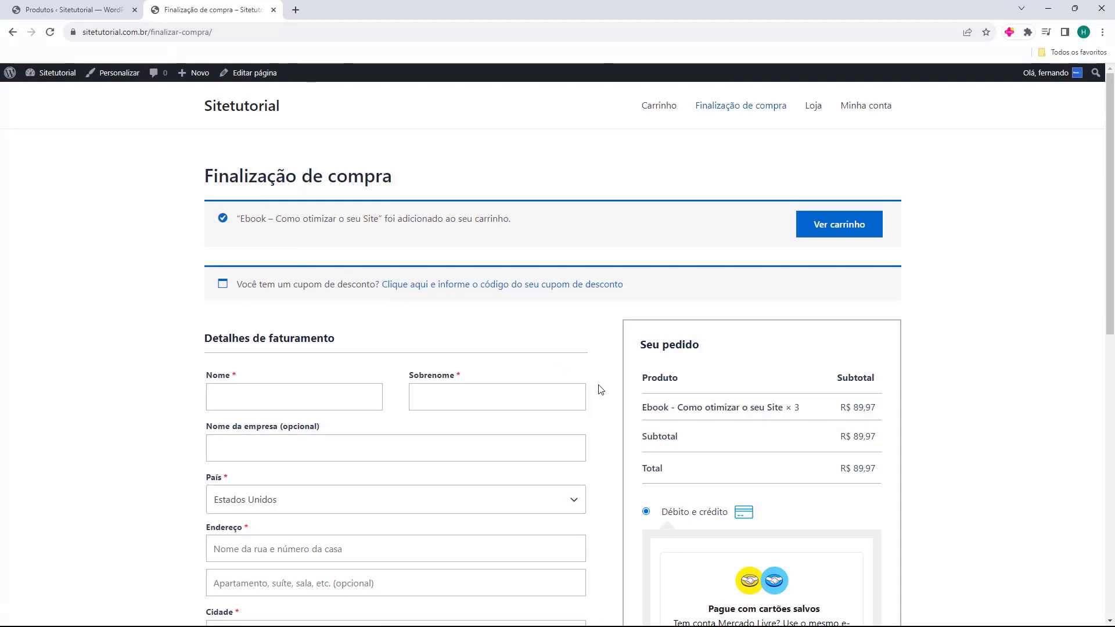
Check the order table showing the ebook with quantity 3.
drag(635, 393, 696, 409)
click(792, 410)
double_click(797, 409)
click(804, 414)
Paste the add-to-cart link into the address bar again.
click(236, 33)
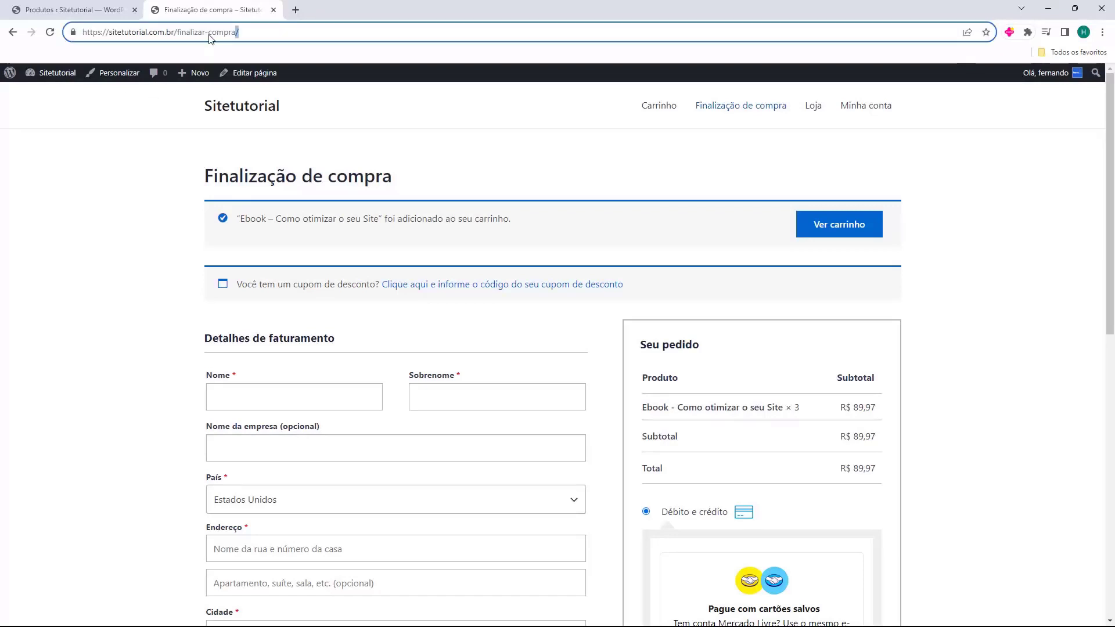
key(ctrl+v)
drag(280, 33, 87, 29)
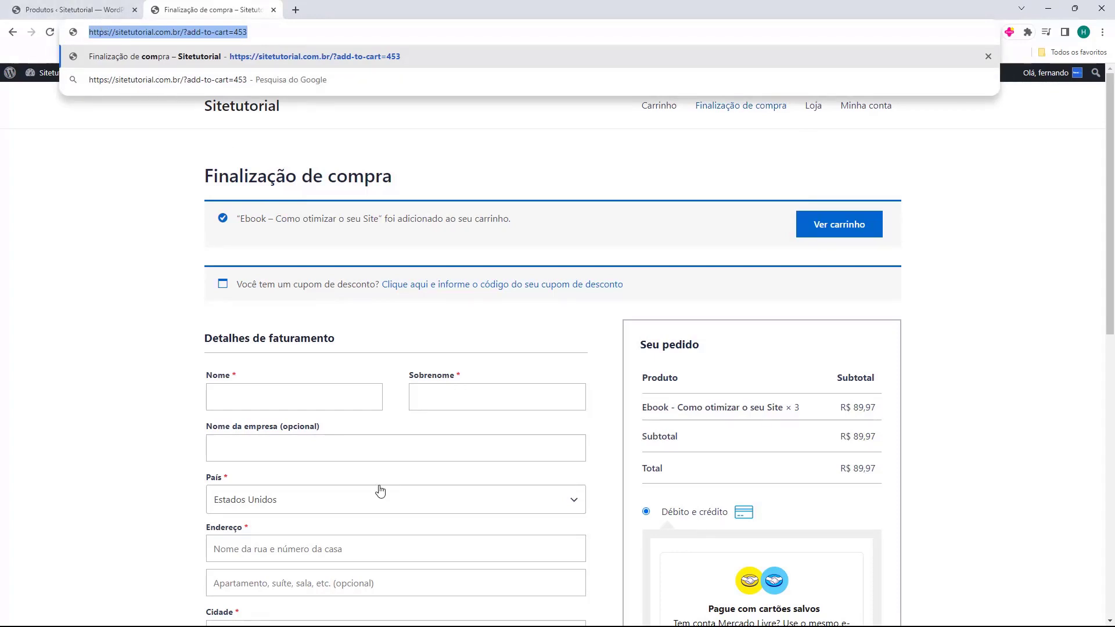
click(610, 412)
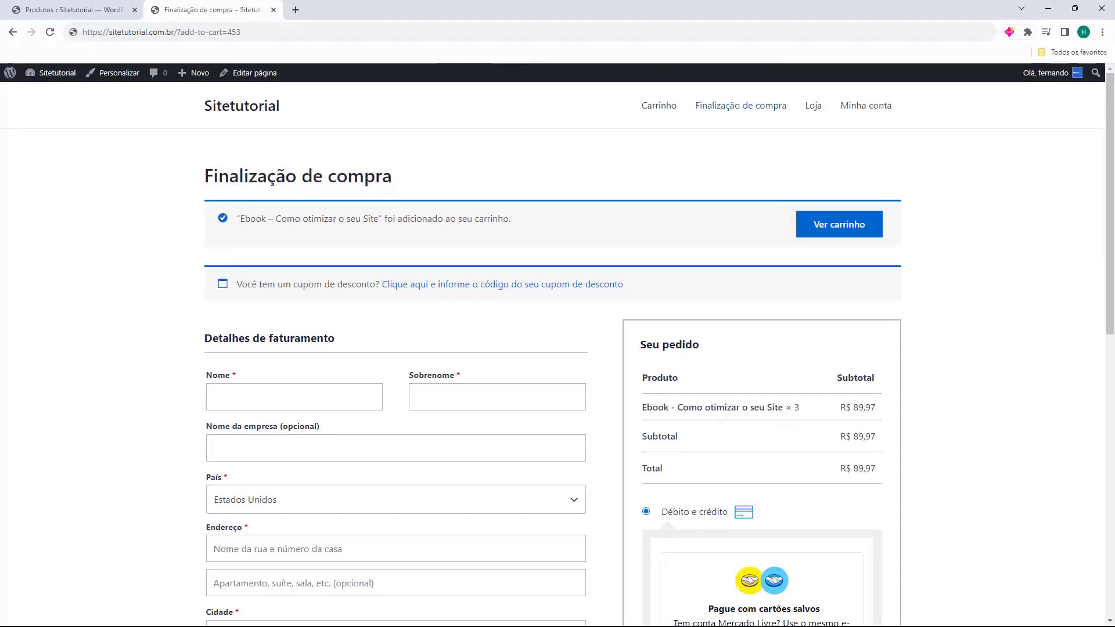
Review the added-to-cart notice and the Sitetutorial site title on checkout.
drag(234, 219, 378, 220)
click(373, 219)
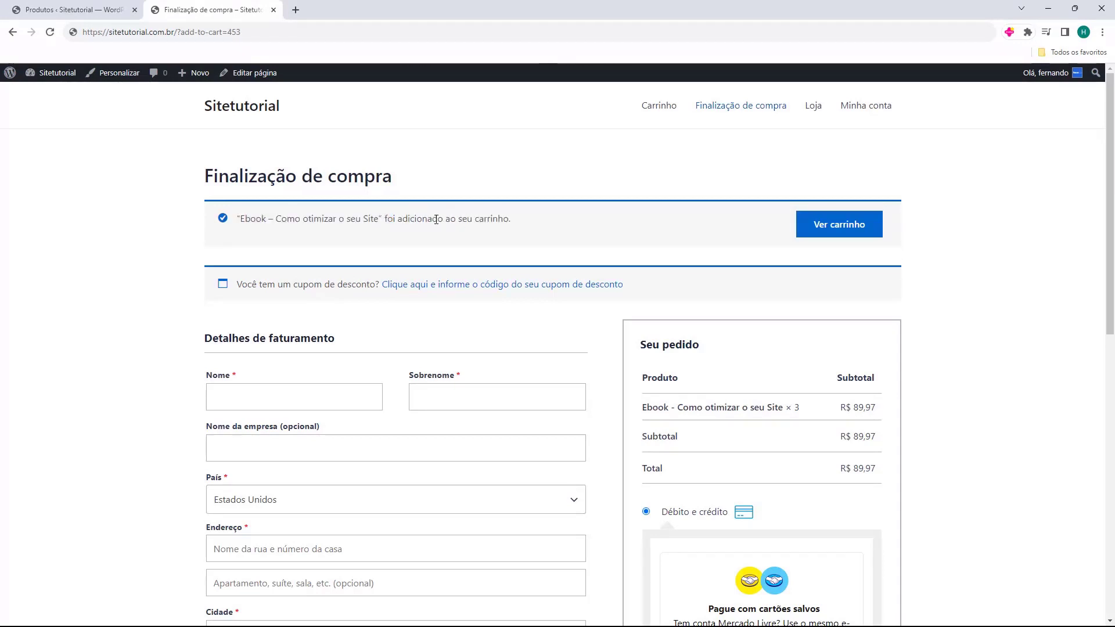
drag(292, 114, 199, 107)
click(287, 106)
drag(302, 107, 204, 107)
click(360, 119)
drag(336, 117, 885, 124)
click(744, 182)
Inspect the footer copyright line, then go back to the Produtos admin tab.
scroll(505, 488, down, 10)
drag(402, 598, 729, 600)
click(617, 601)
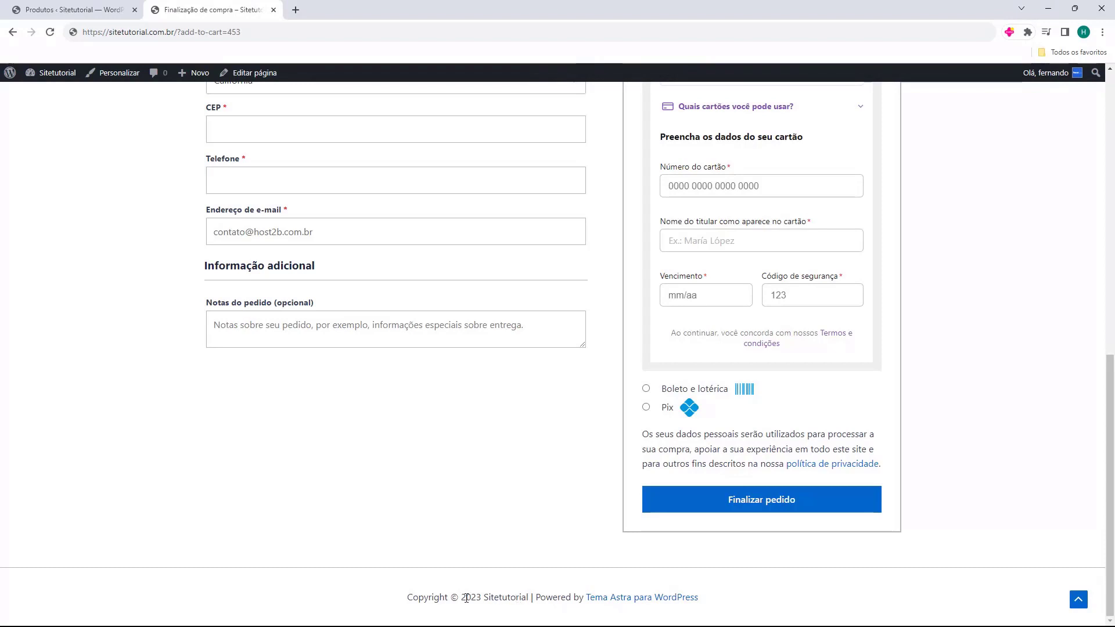
double_click(405, 598)
click(527, 557)
scroll(528, 558, up, 8)
scroll(547, 542, up, 3)
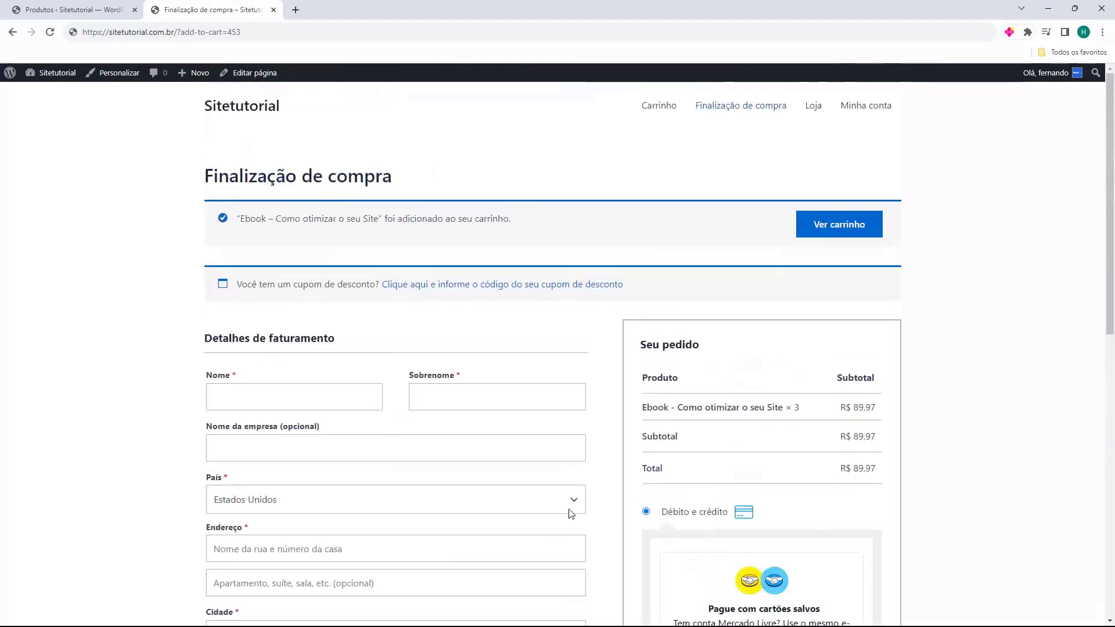
click(107, 17)
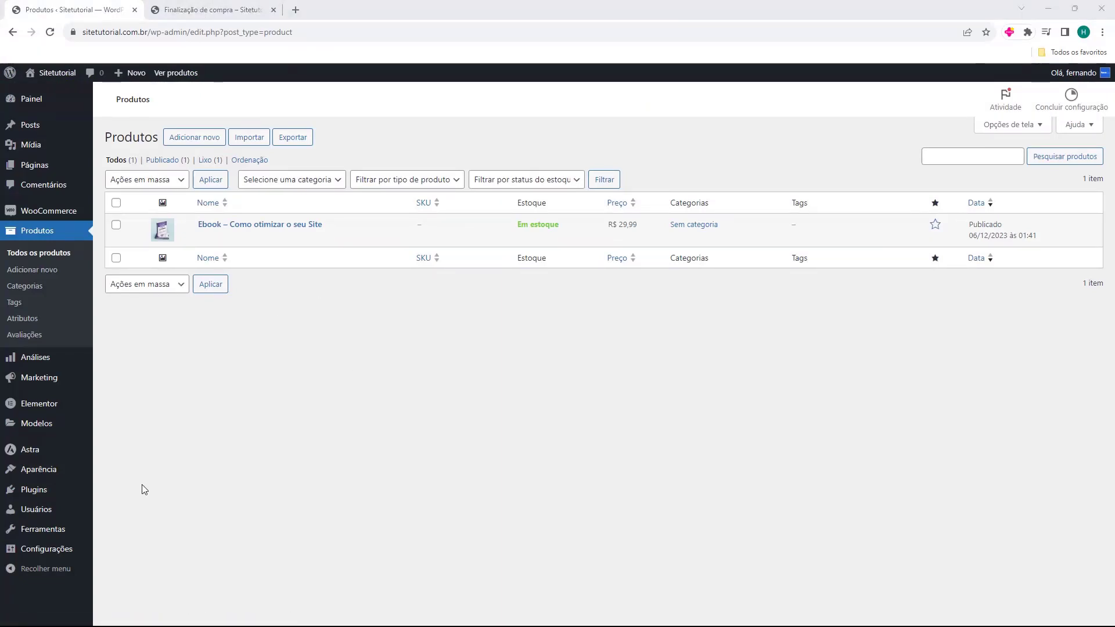
Go to Aparência > Temas, close the checkout tab, and customize the Astra theme.
click(36, 471)
middle_click(209, 13)
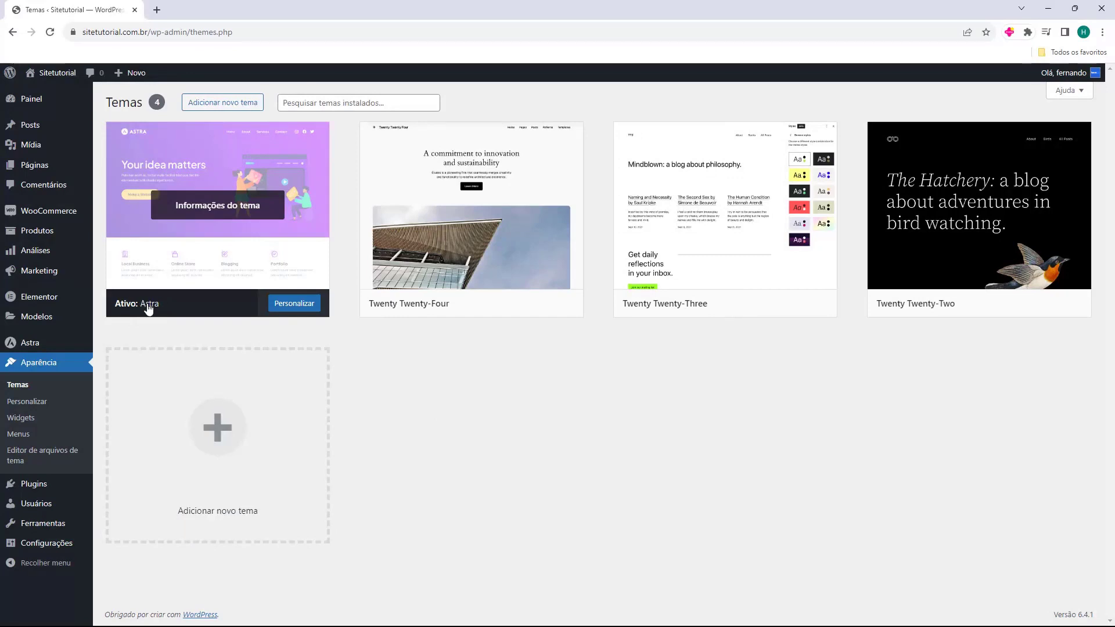
click(302, 310)
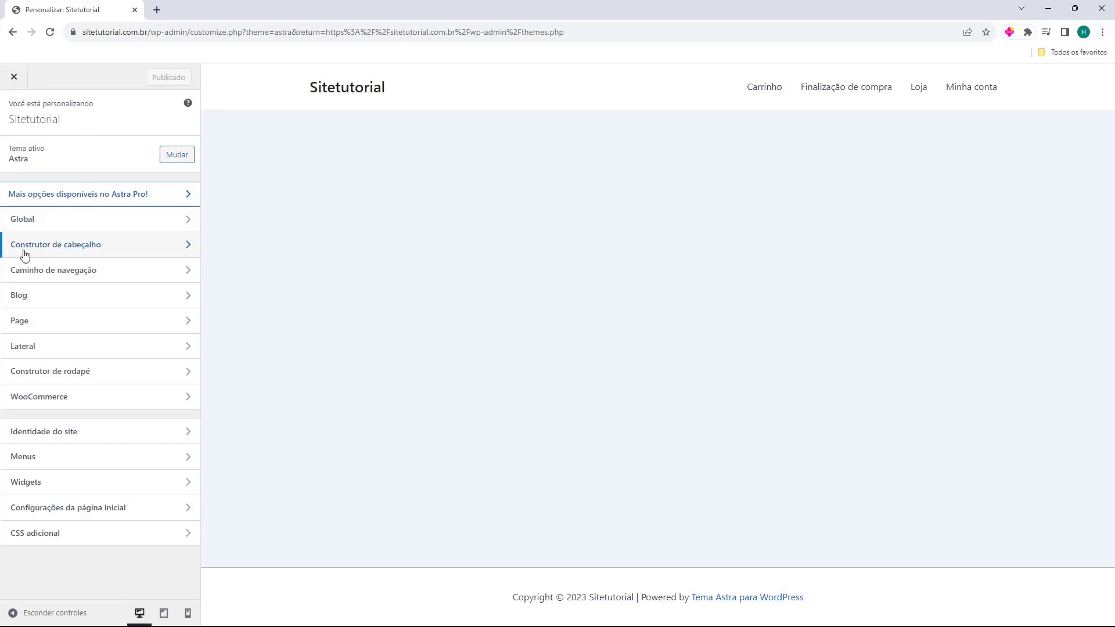
In Construtor de cabeçalho, remove Título do site e logo and Menu principal.
click(80, 250)
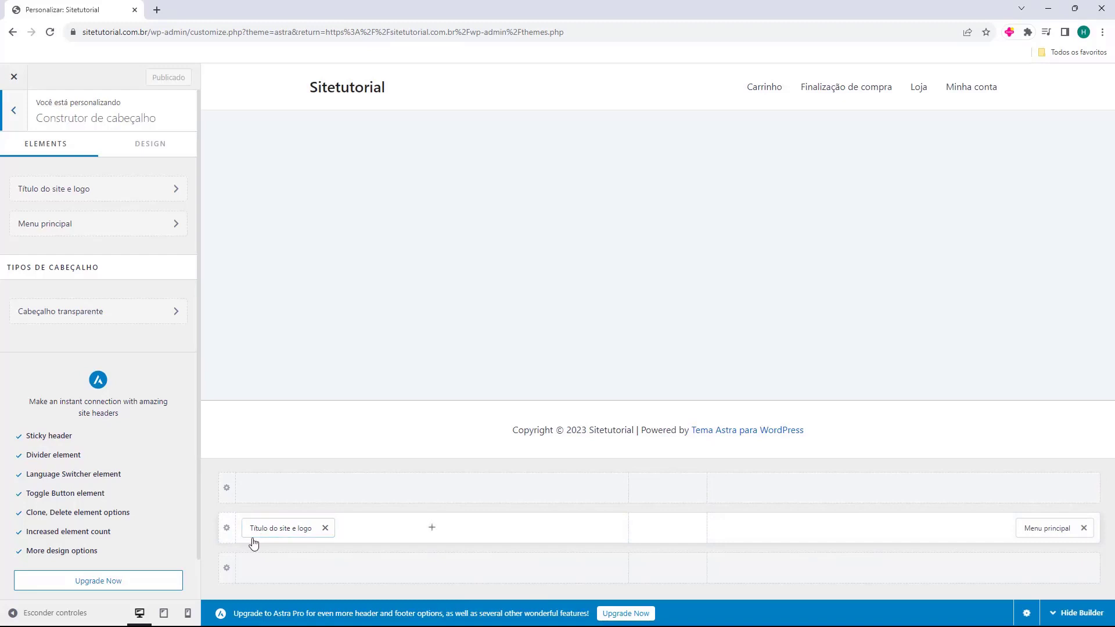
click(325, 529)
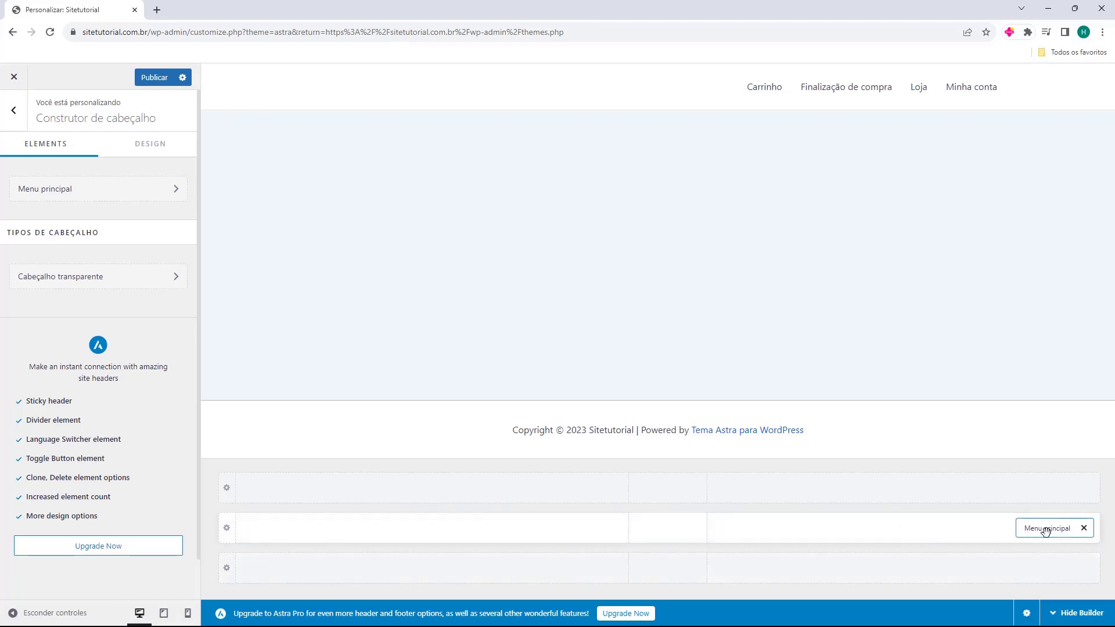
click(1083, 528)
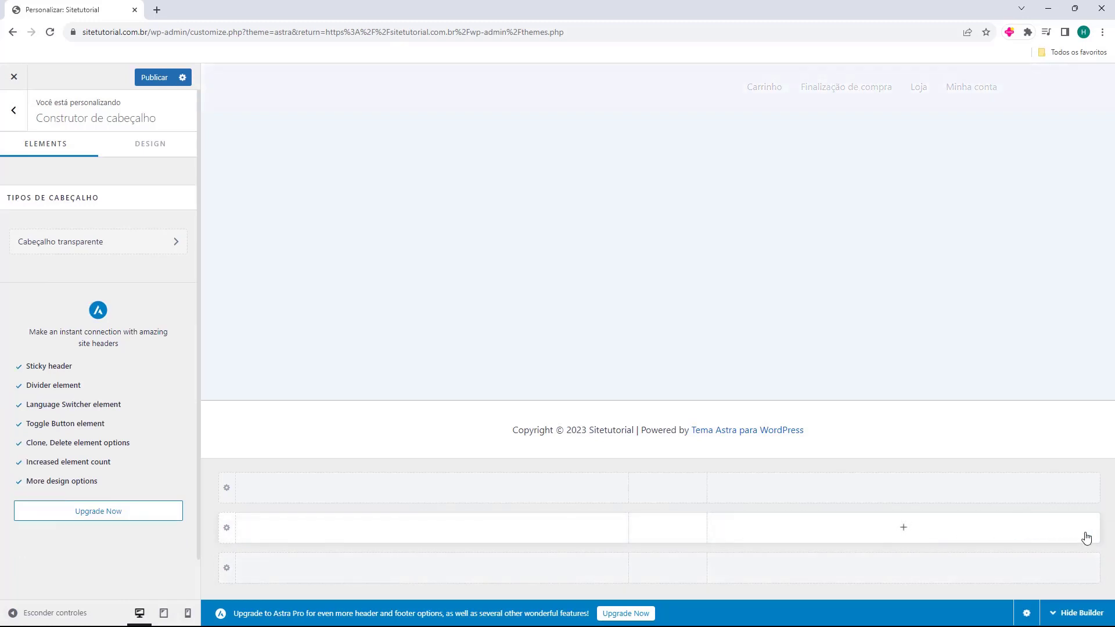
click(13, 114)
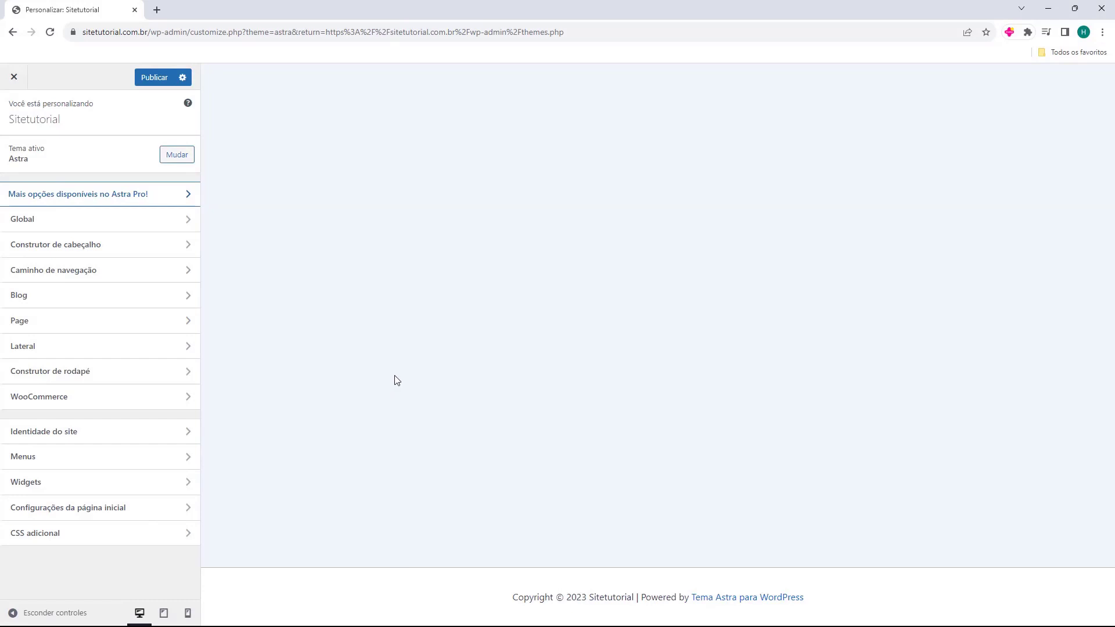
In CSS adicional, start a .woocommerce-message rule with an empty line inside its braces.
click(38, 539)
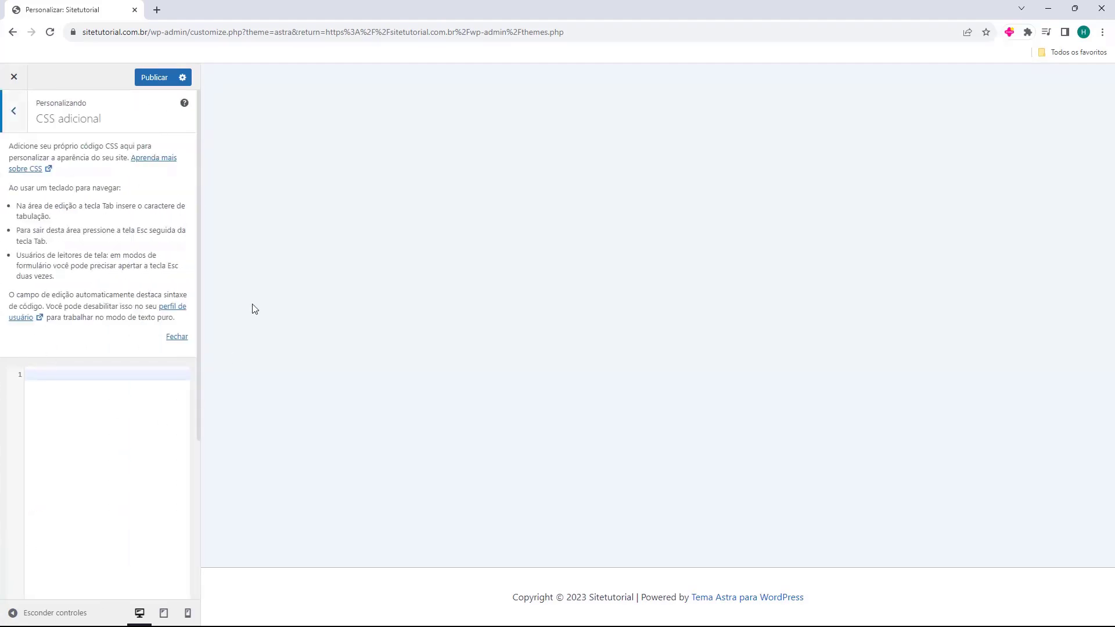
click(176, 336)
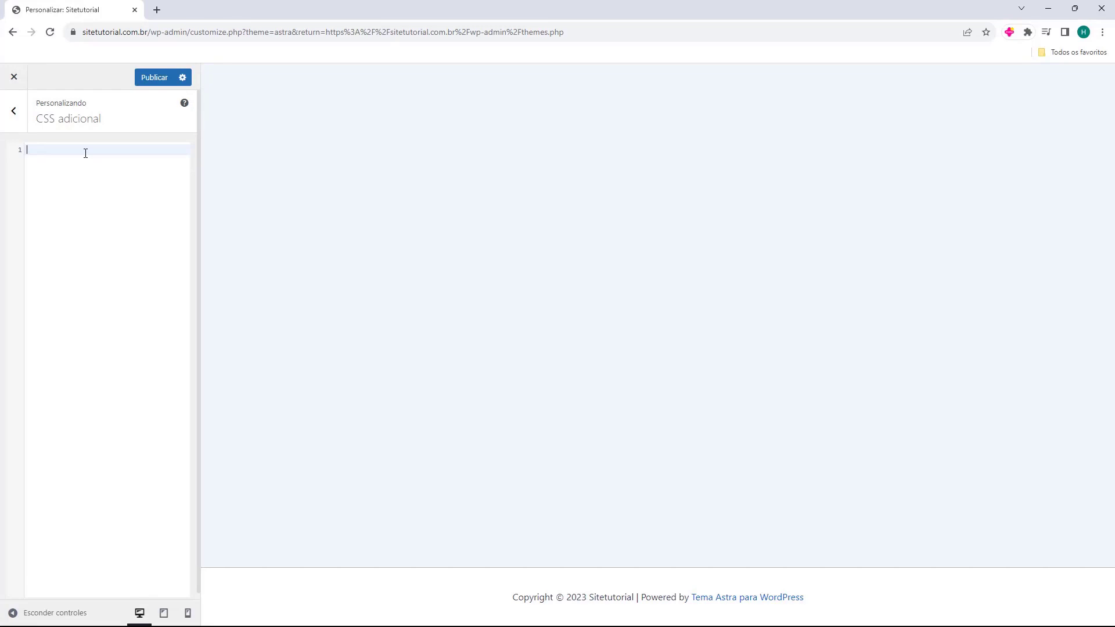
text(.woocommerce-message)
text({)
click(128, 152)
click(116, 151)
key(Return)
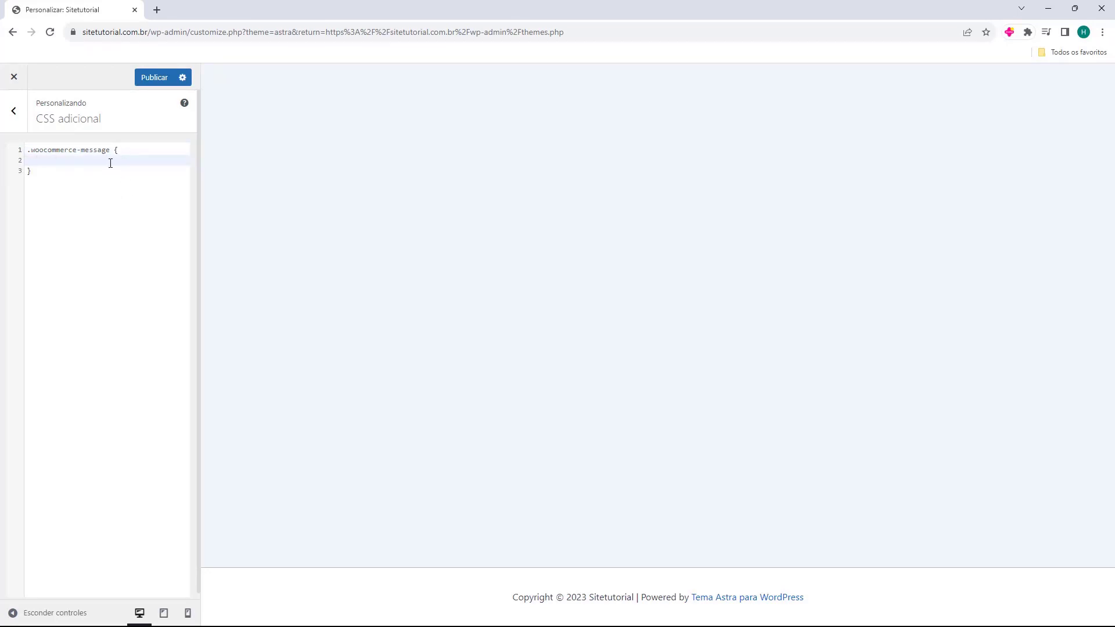
Fill the rule with display: none; and return to the main customizer menu.
click(41, 171)
click(49, 164)
text(display:)
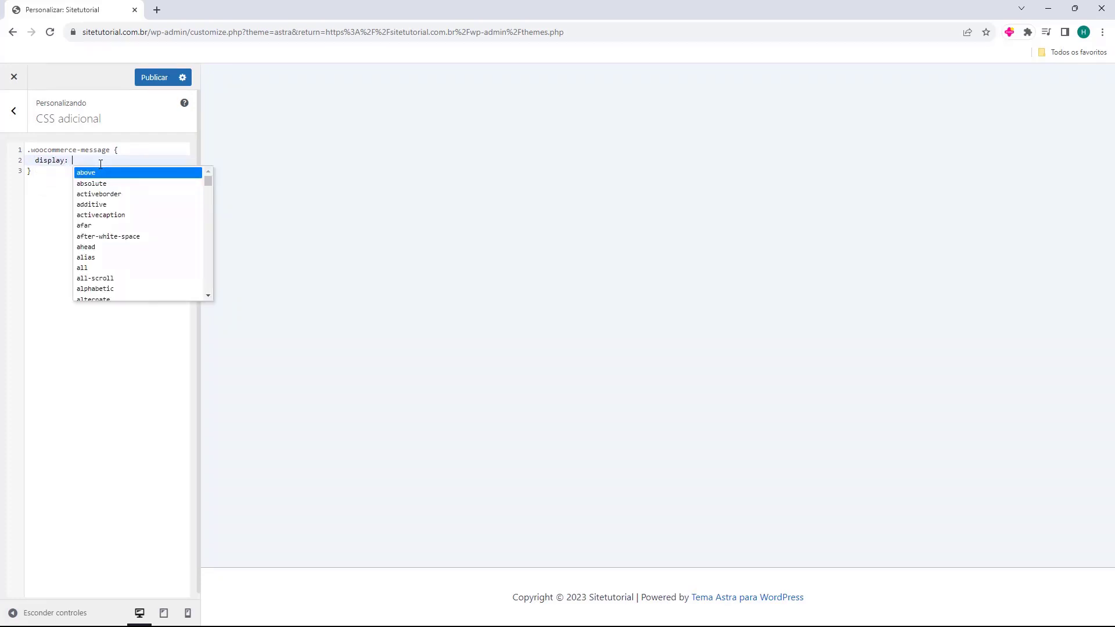
text( none)
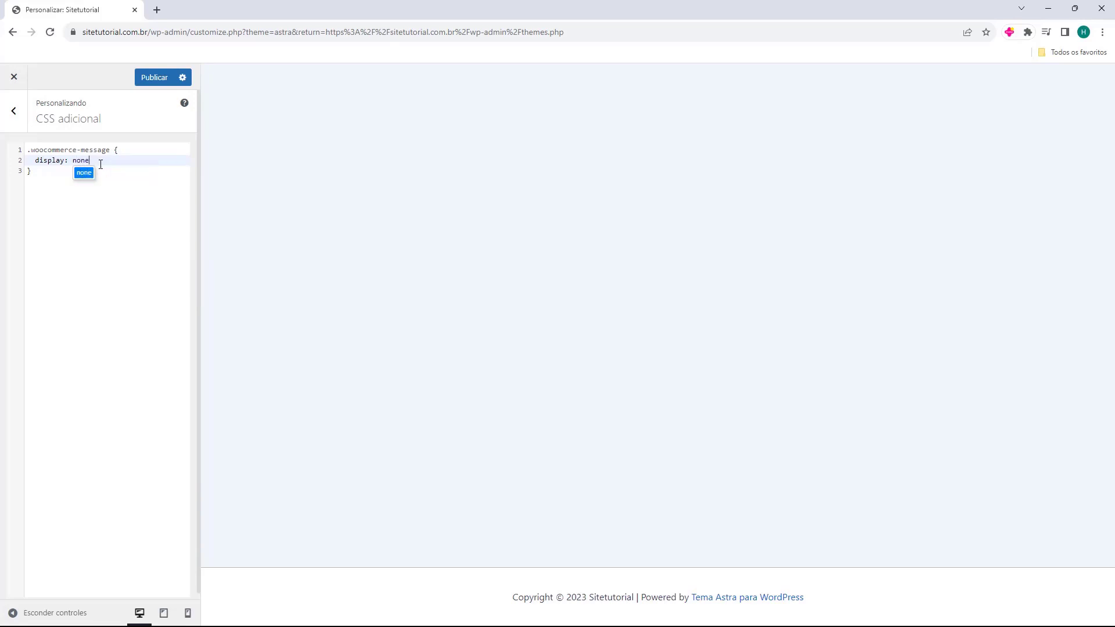
text(;)
click(81, 186)
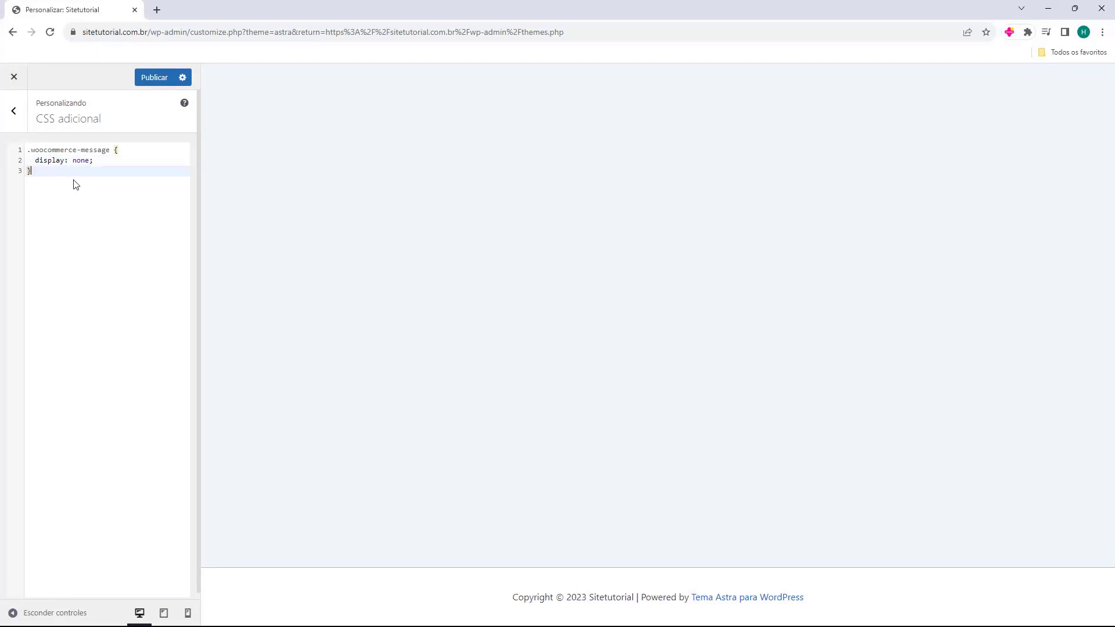
mouse_move(30, 152)
mouse_down()
mouse_move(113, 152)
mouse_move(35, 158)
mouse_up()
click(93, 182)
click(12, 113)
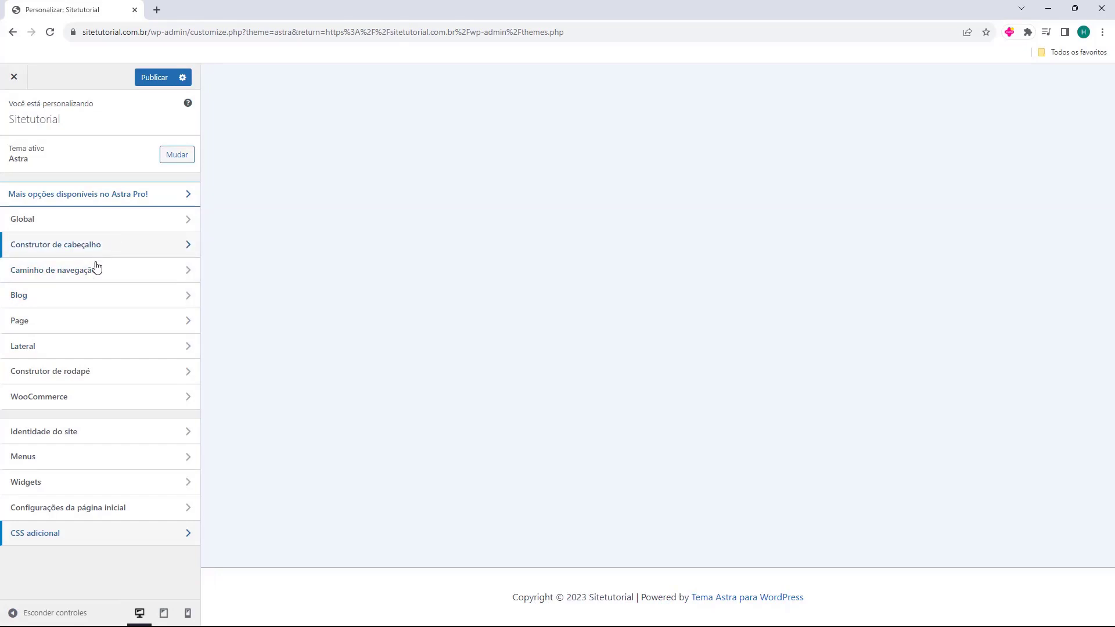
In the footer Copyright element, delete the Powered by credit, [site_title] and [current_year].
click(66, 380)
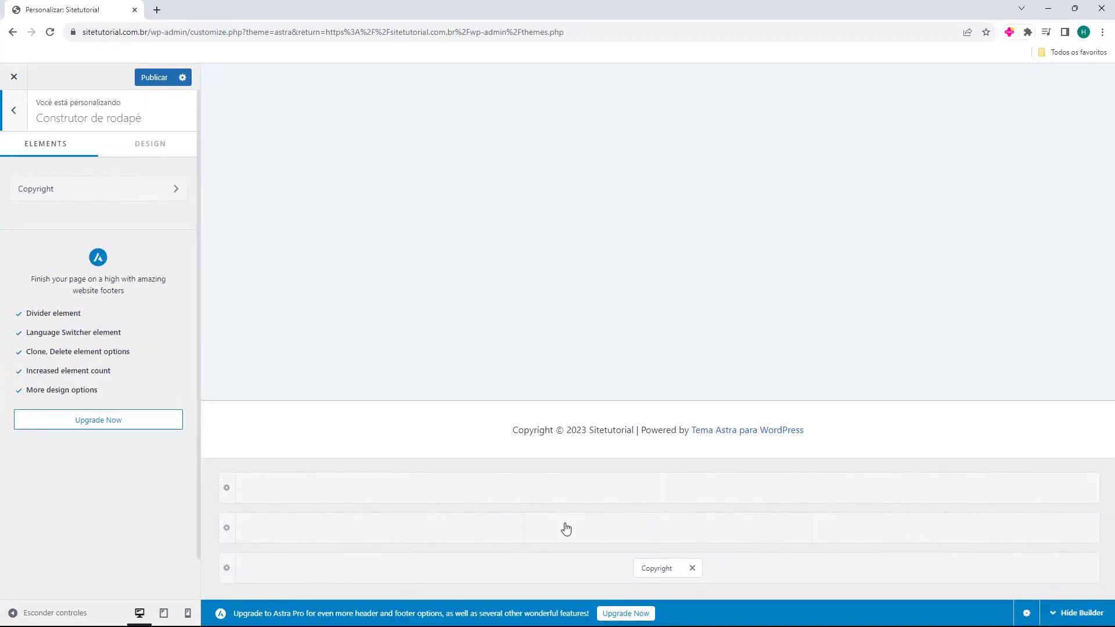
click(654, 569)
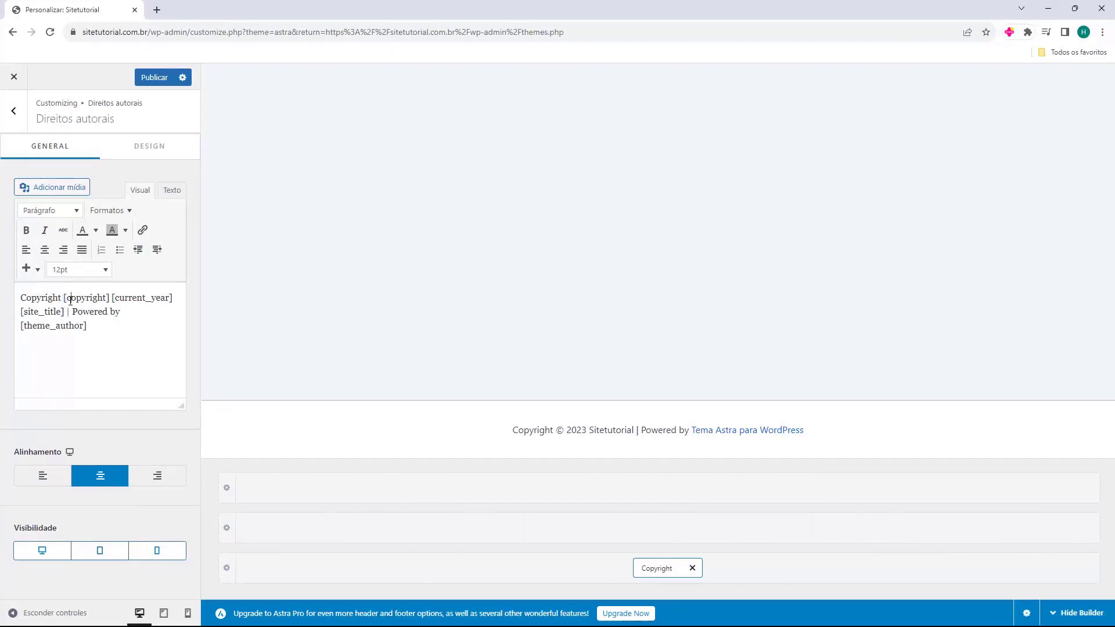
drag(64, 298, 83, 298)
drag(112, 298, 131, 298)
drag(24, 312, 38, 312)
drag(87, 328, 68, 314)
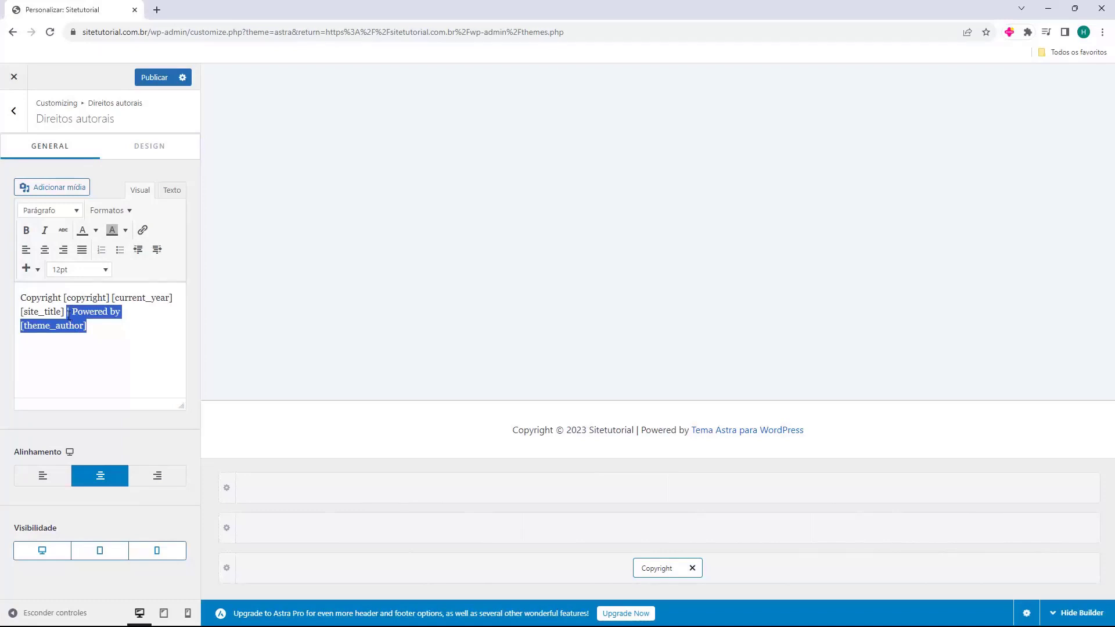
key(BackSpace)
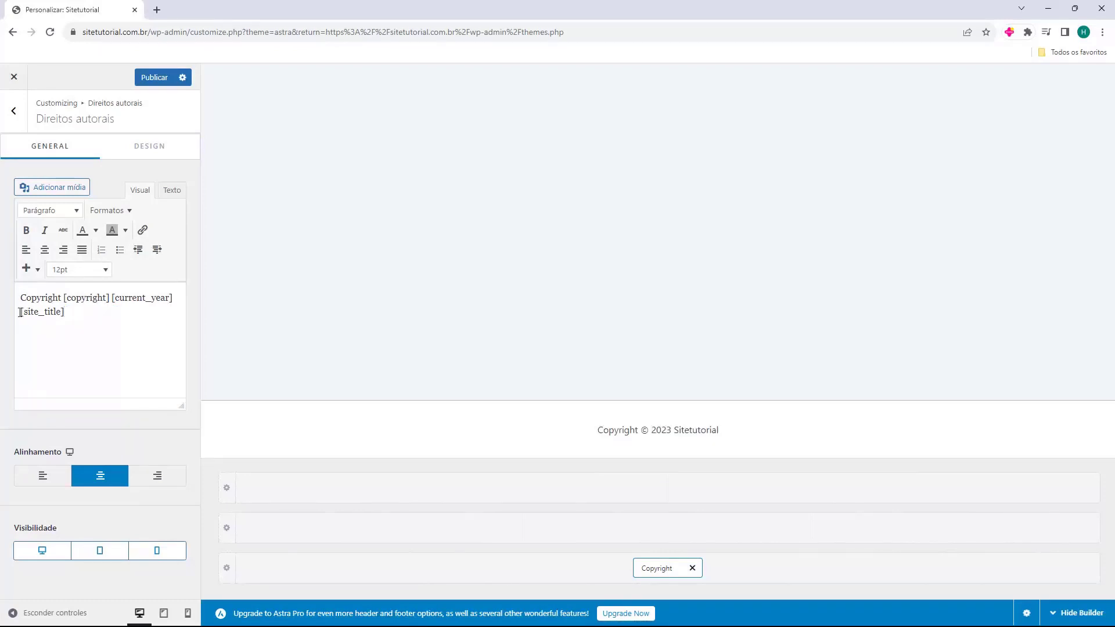
drag(91, 318, 21, 316)
key(BackSpace)
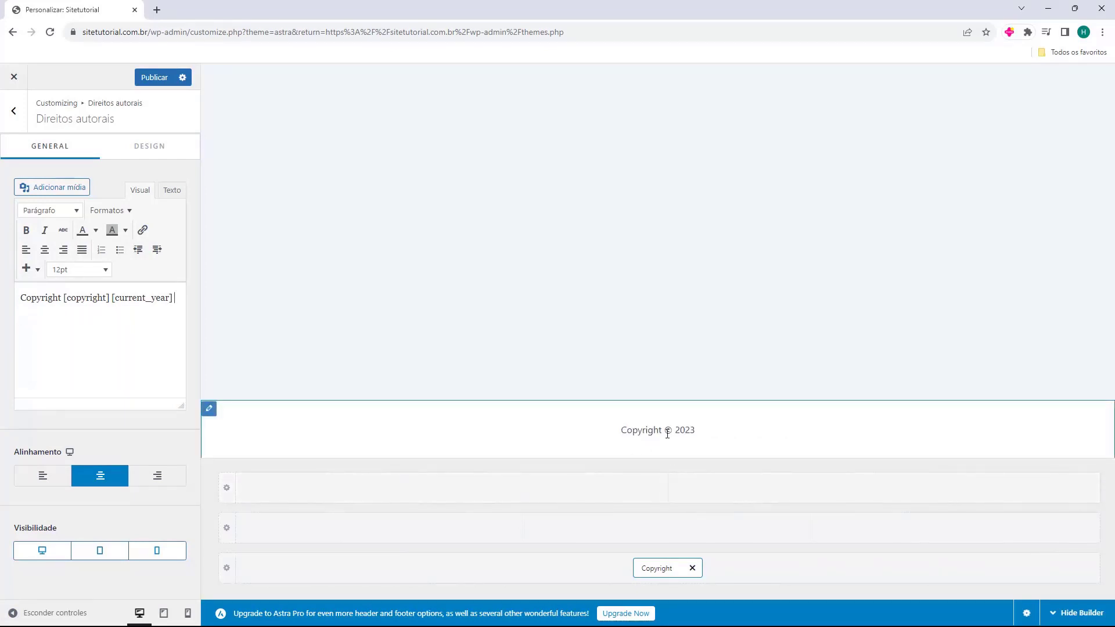
drag(176, 307, 111, 309)
key(BackSpace)
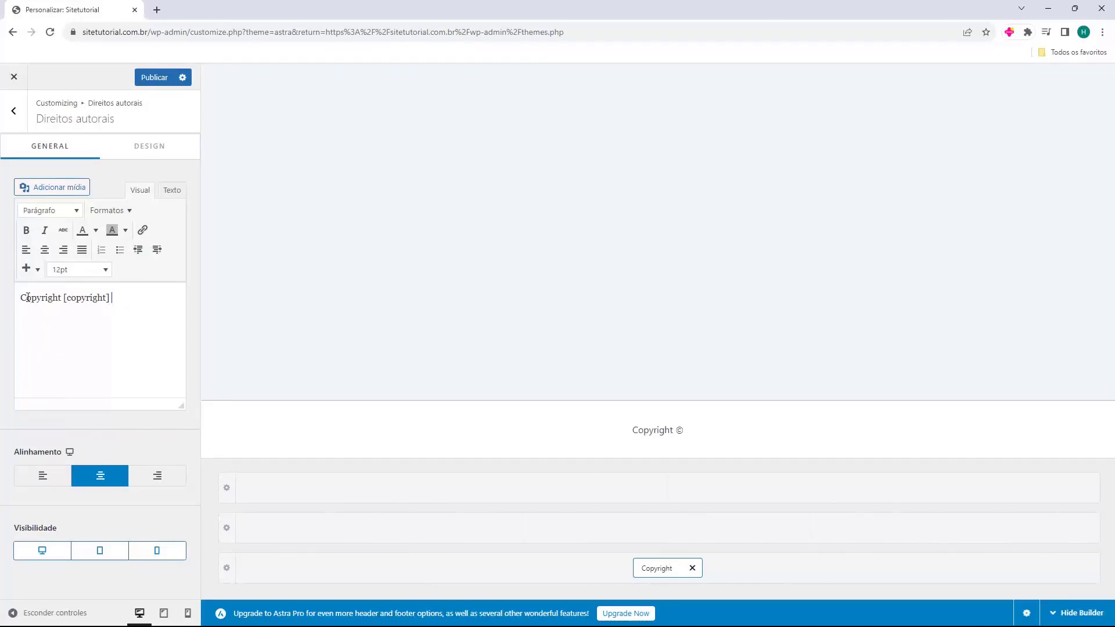
Add '- Todos os direitos reservados - Sitetutorial - CNPJ:' followed by the company's CNPJ number.
text(-)
text(Todos os direitos reservados)
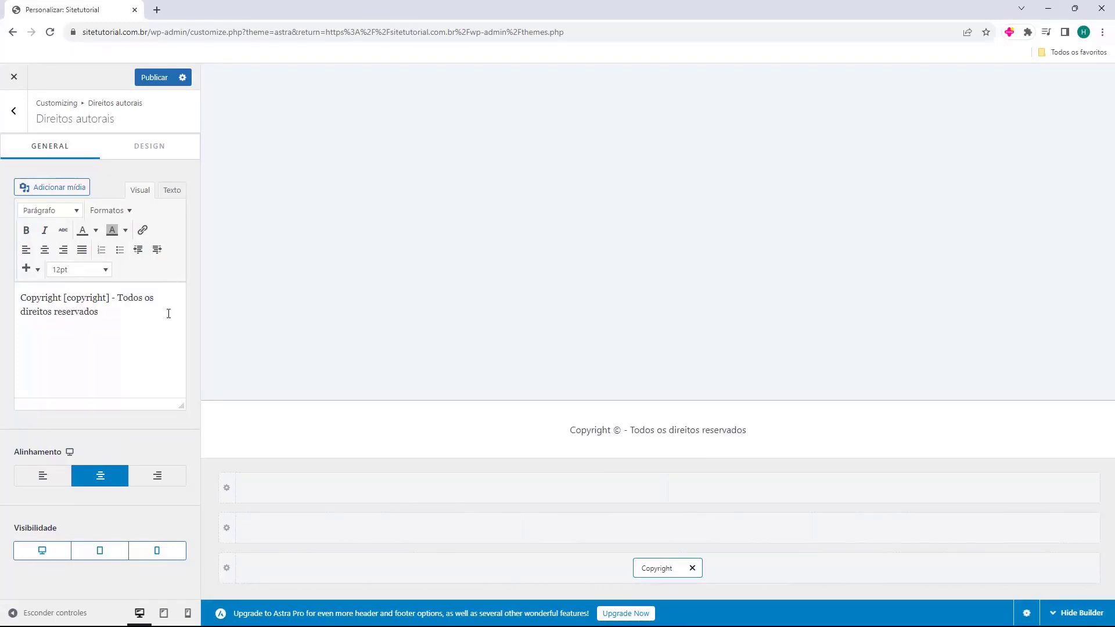
text(-)
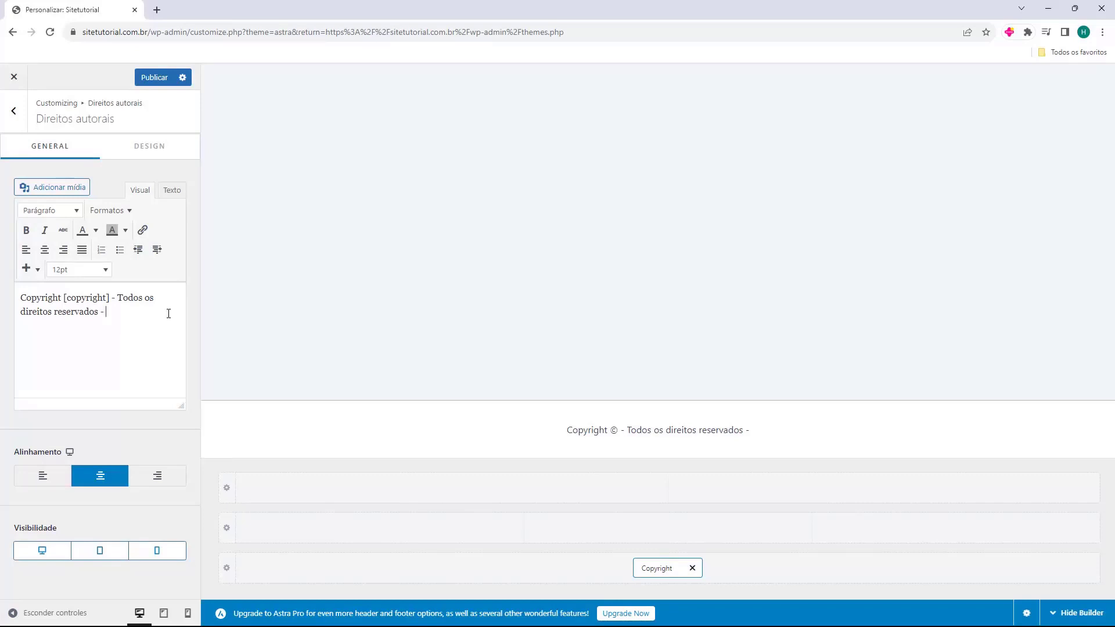
text( Sitetutorial)
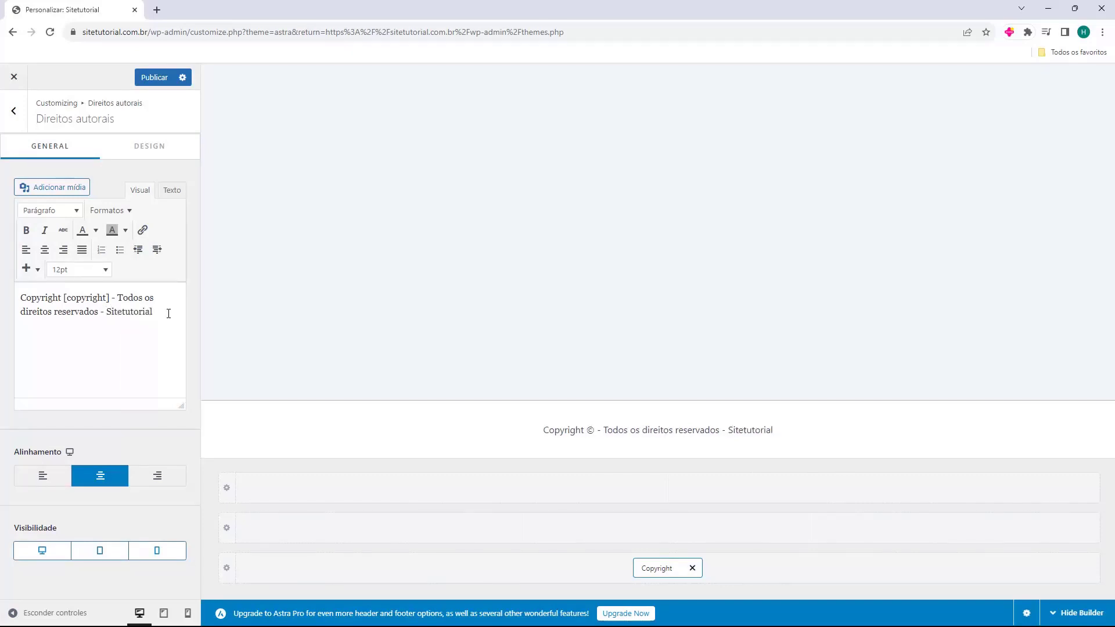
text( - )
text(CN)
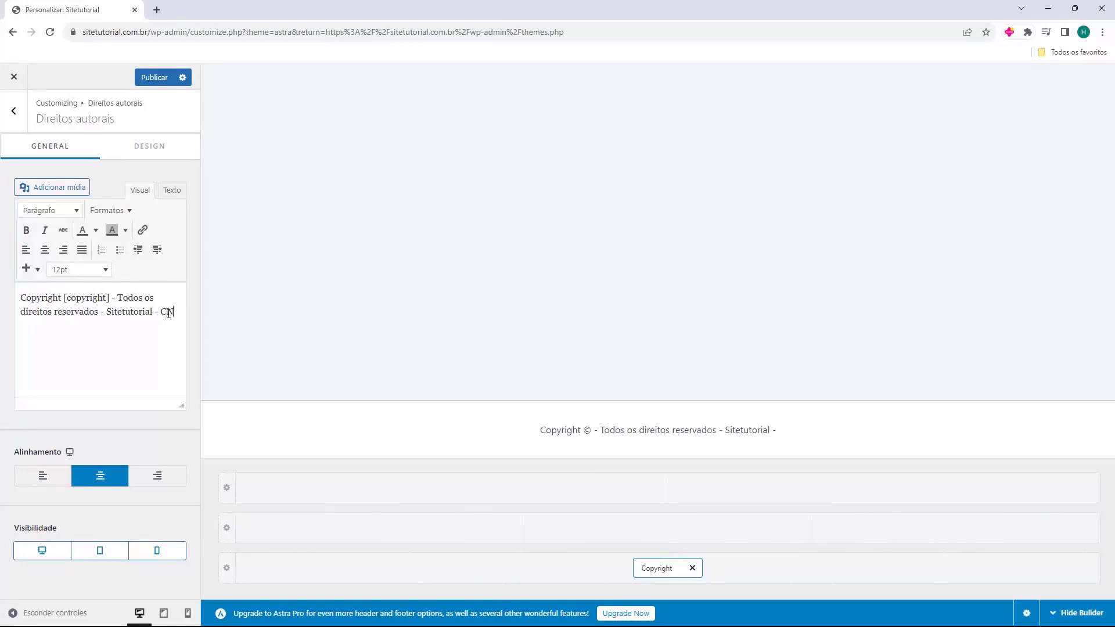
text(PJ:)
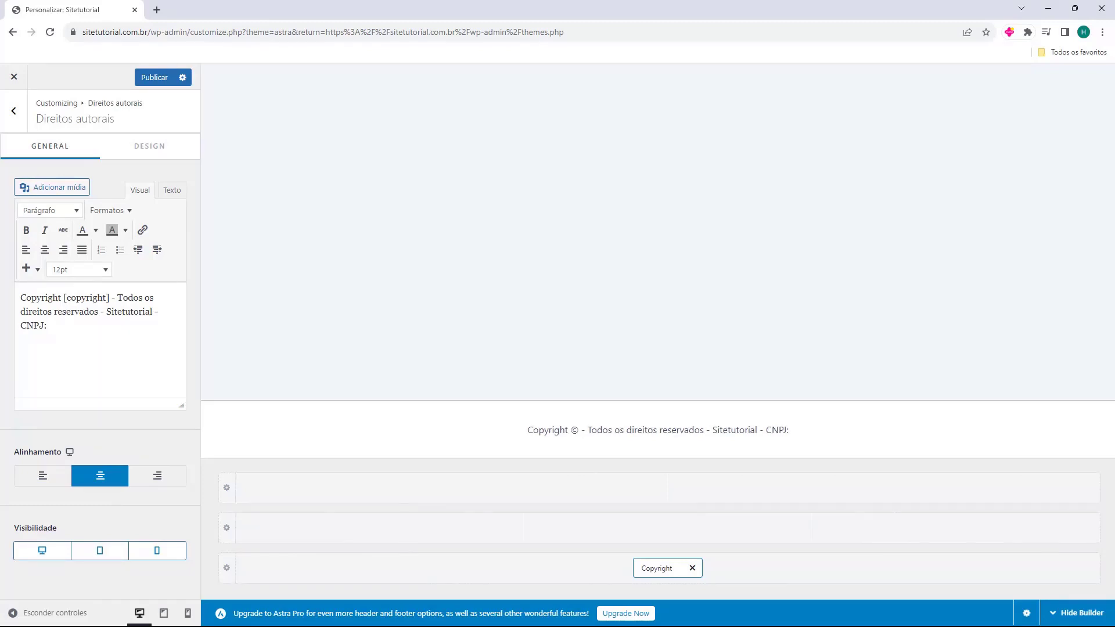
text(12.123.456/0001-98)
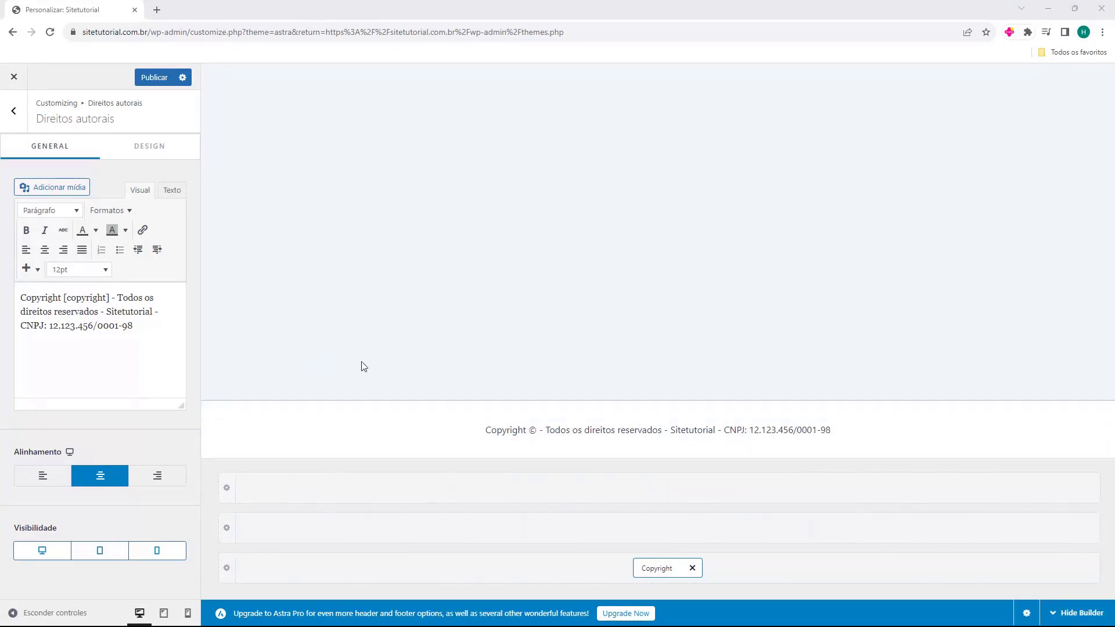
Publish the changes, close the Customizer, and check the new CNPJ copyright footer live.
click(154, 82)
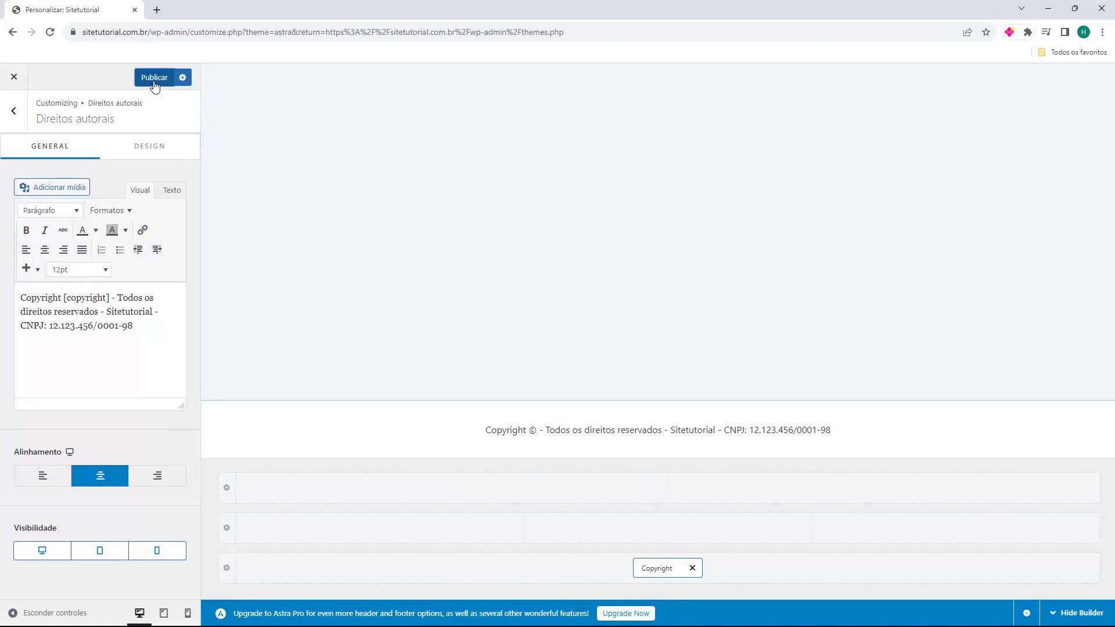
click(20, 79)
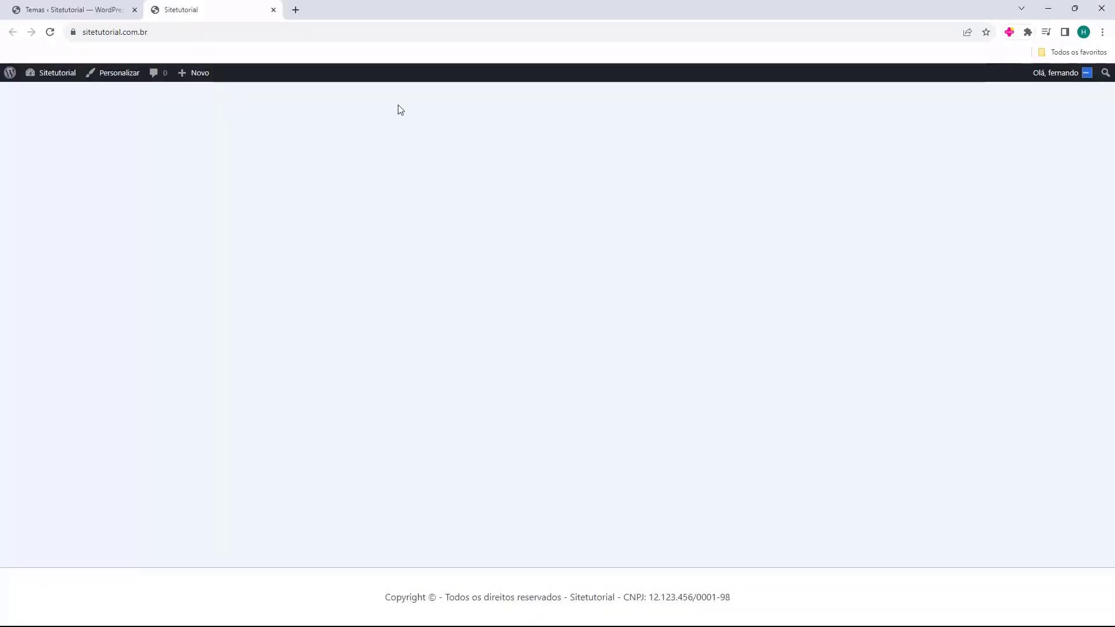
click(116, 31)
click(155, 118)
drag(363, 597, 742, 599)
click(742, 599)
Load the ?add-to-cart=453 link and confirm checkout lists the ebook ×4 at R$ 119,96.
click(156, 33)
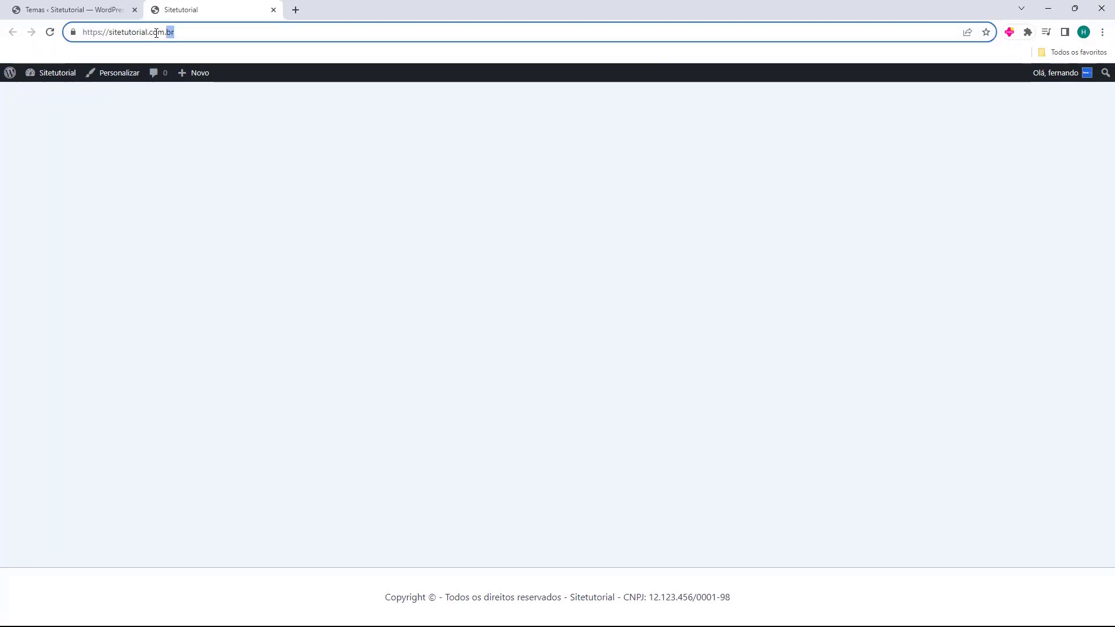
text(https://sitetutorial.com.br/?add-to-cart=453)
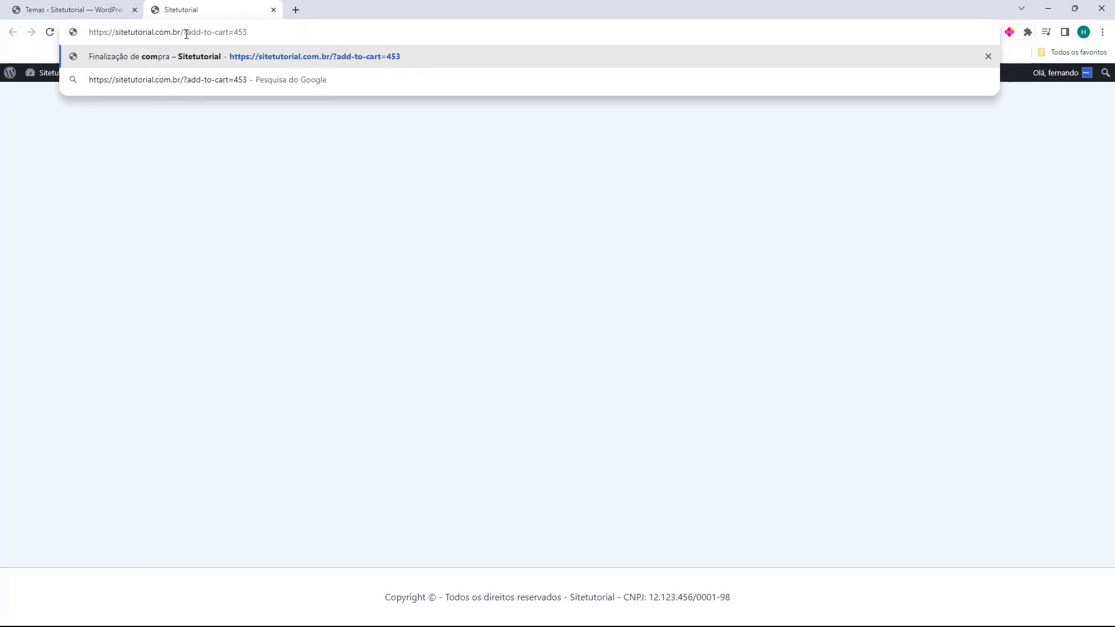
key(Return)
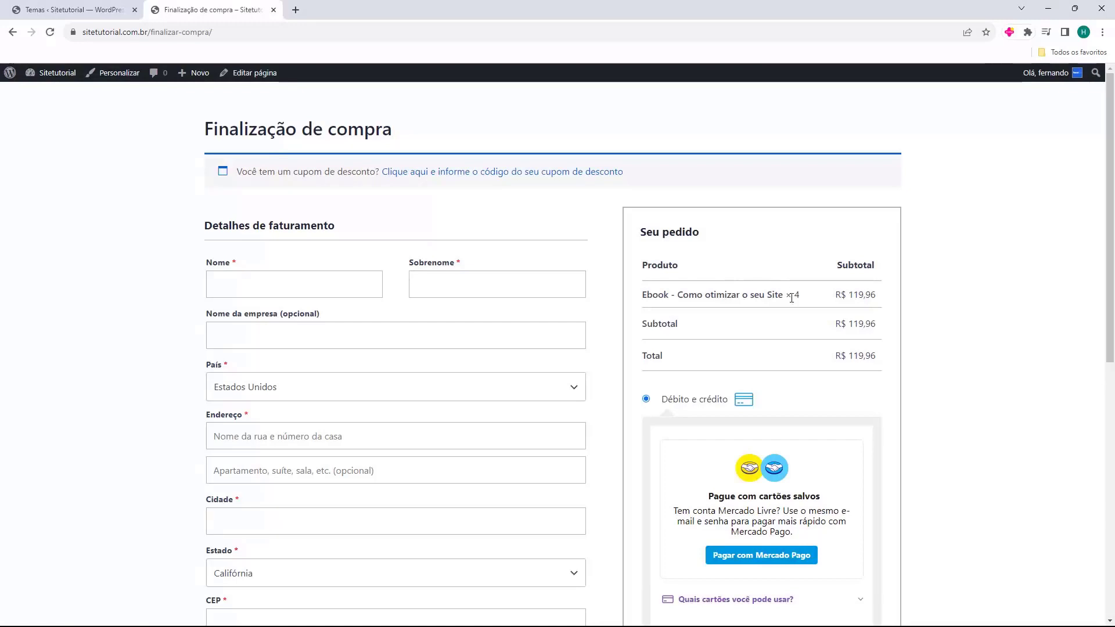
drag(785, 295, 800, 299)
click(799, 301)
scroll(617, 312, down, 3)
scroll(482, 268, up, 3)
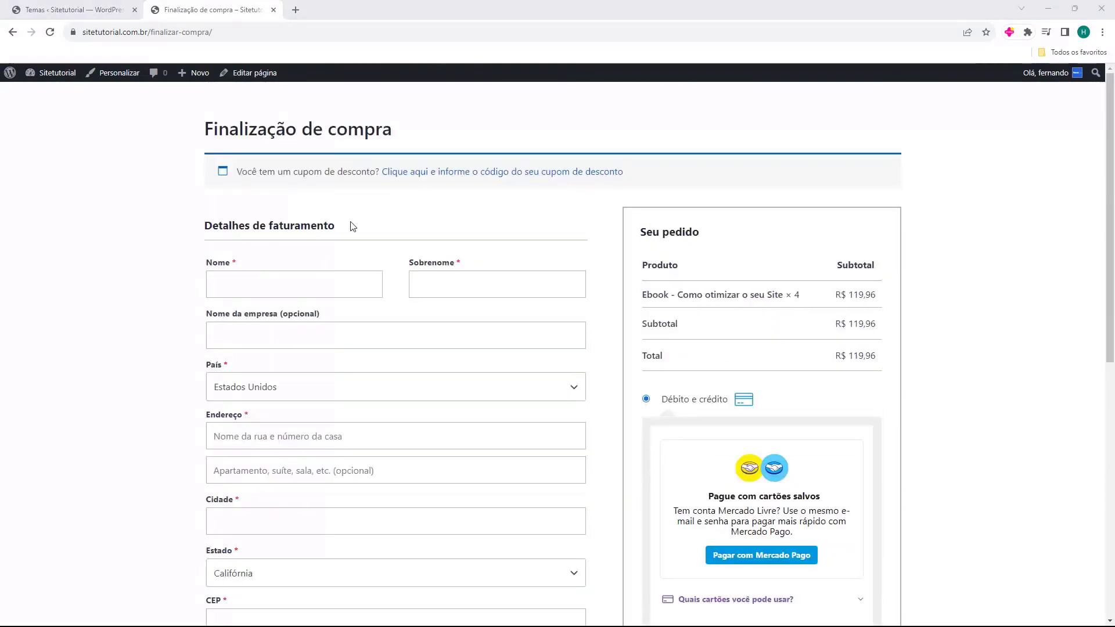
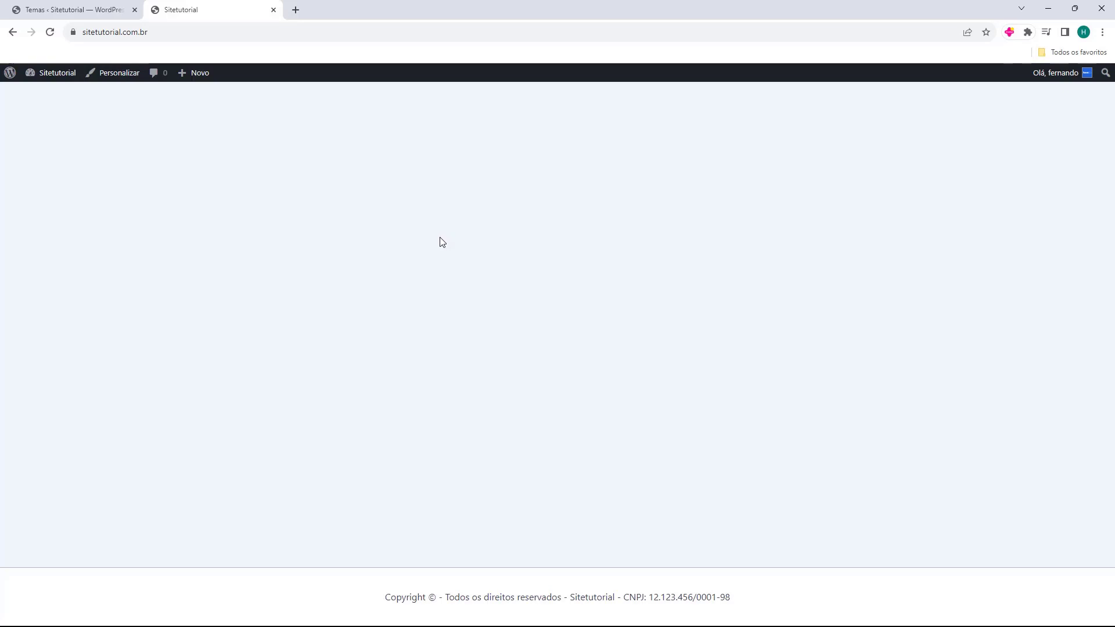
Close the blank Sitetutorial preview tab and open Modelos, showing the template import form.
click(108, 10)
middle_click(193, 10)
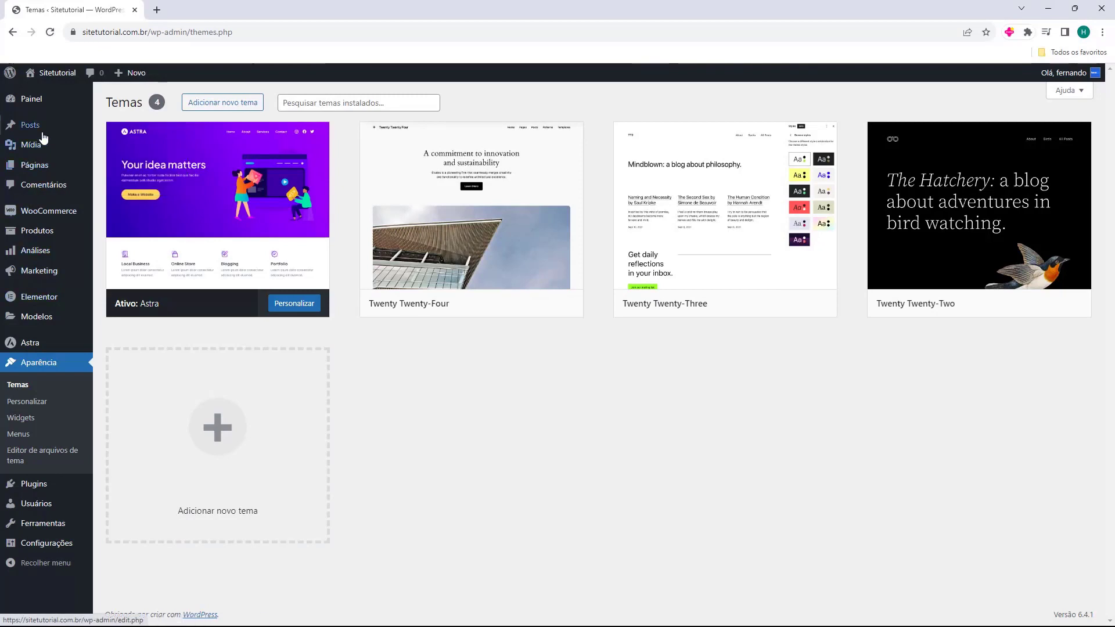
mouse_move(21, 320)
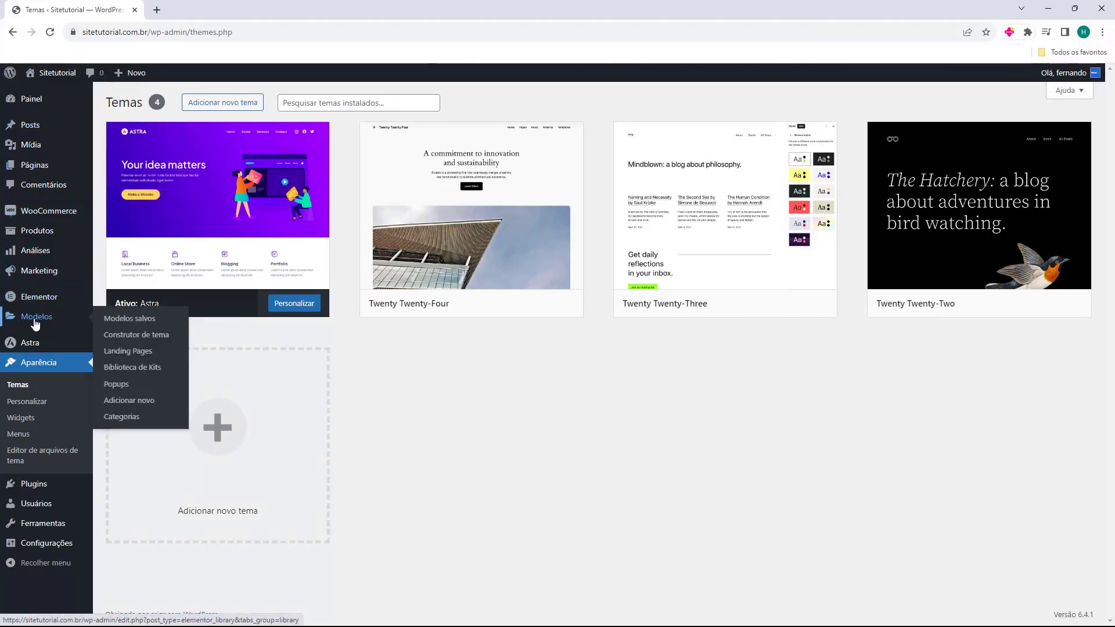
click(35, 319)
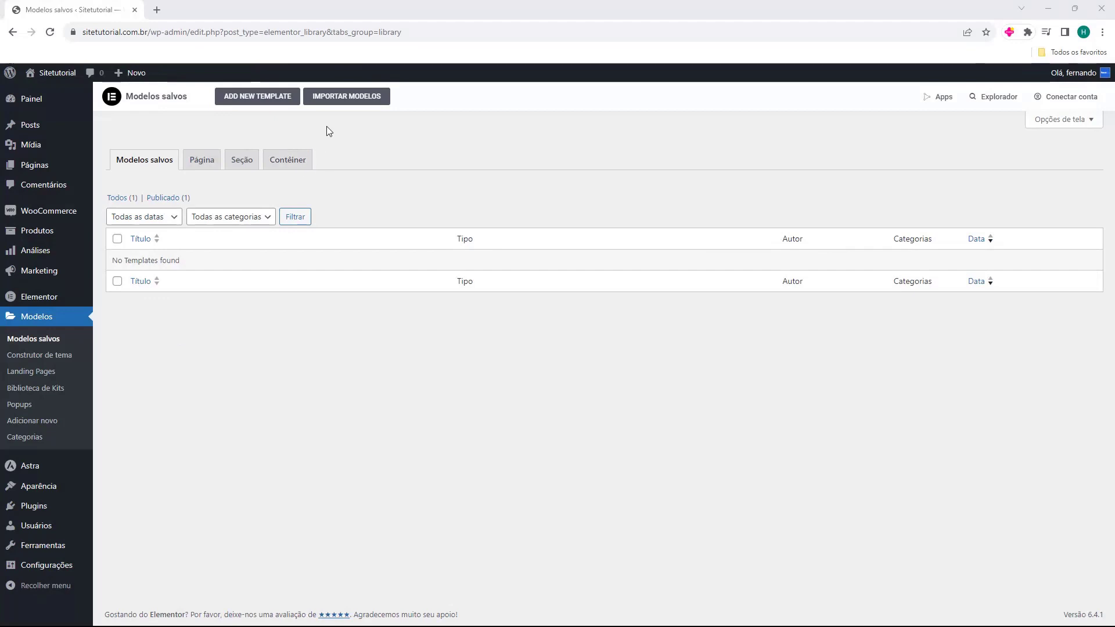
click(347, 103)
Read the import instructions, then switch to the 'Template Landing Page WordPress' article tab.
drag(238, 169, 535, 170)
click(575, 169)
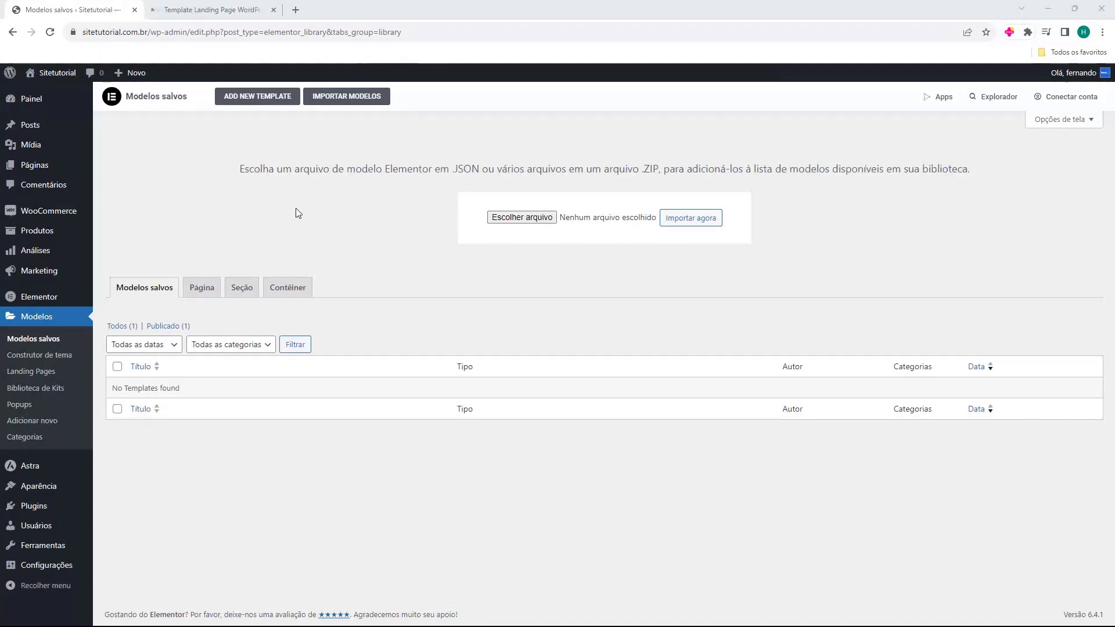
click(223, 9)
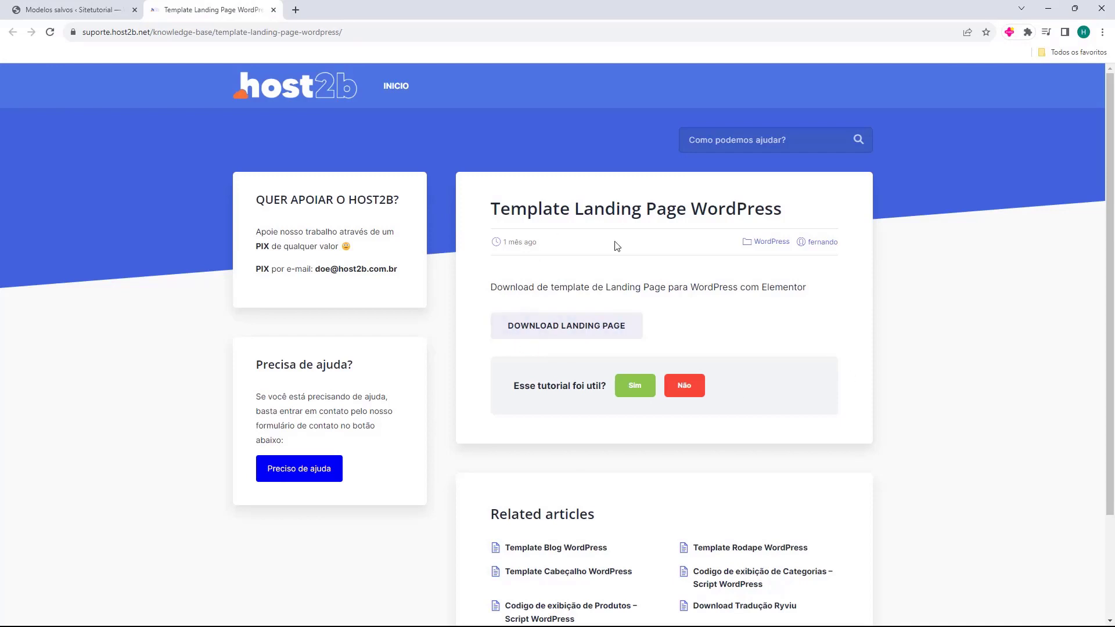
Download the 5.0 KB landing-page-wordpress.zip and return to the Modelos salvos tab.
drag(488, 210, 710, 216)
click(712, 215)
drag(491, 211, 536, 211)
click(536, 210)
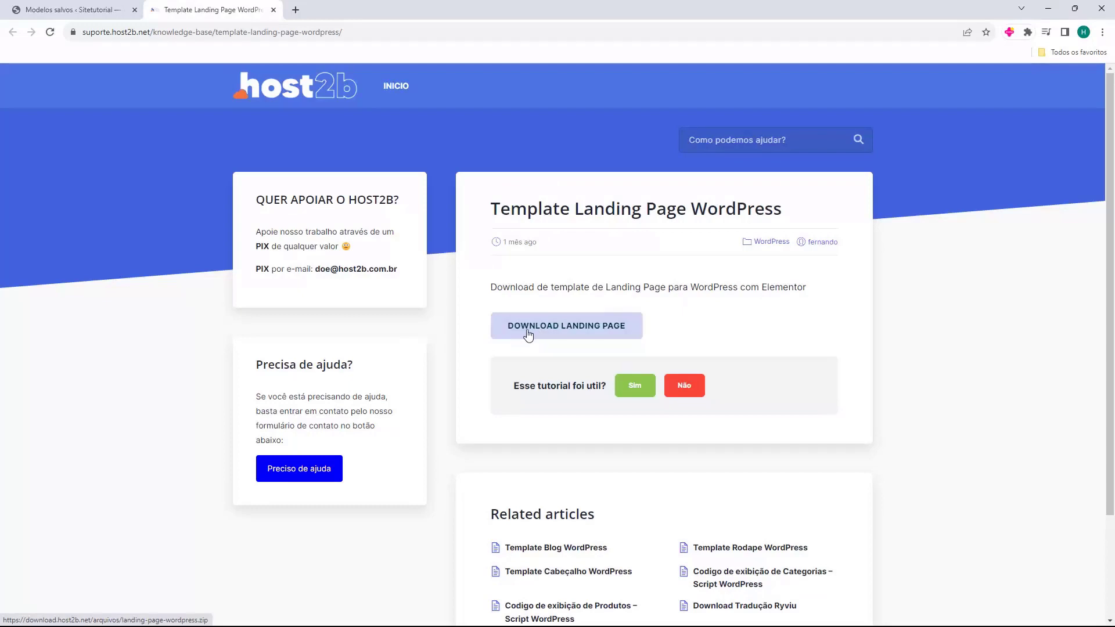
click(569, 329)
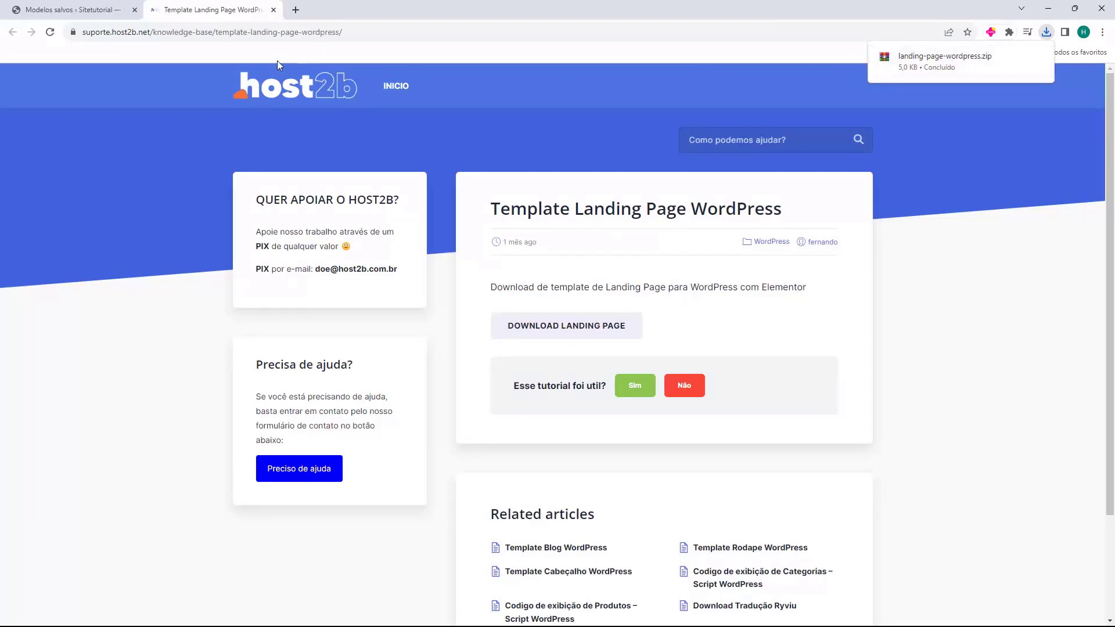
click(75, 10)
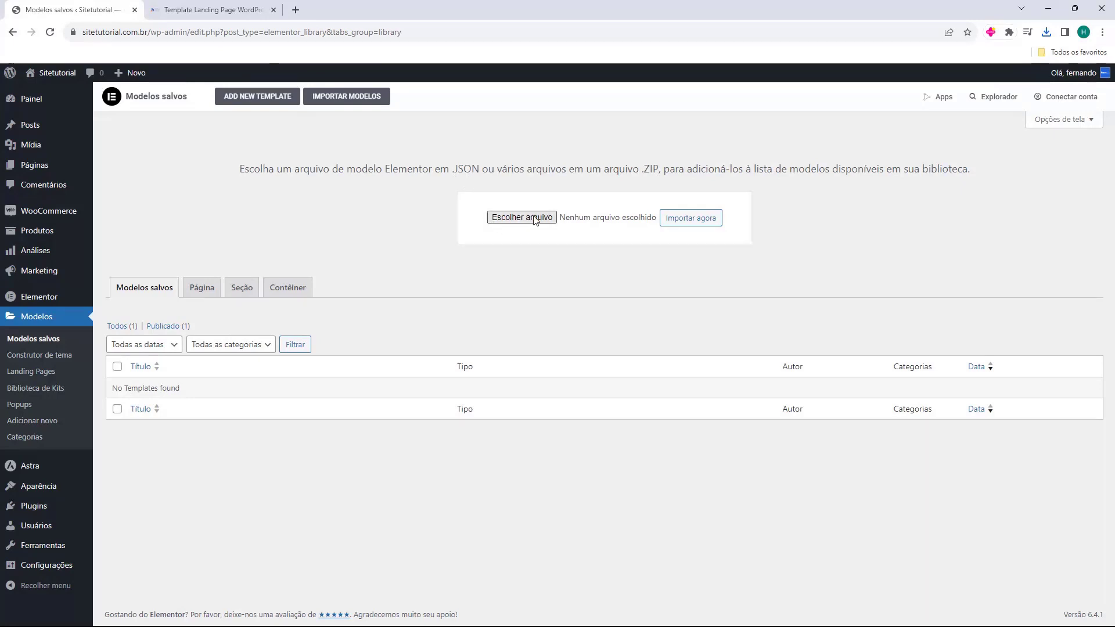
Import landing-page-wordpress.zip into Elementor's library, accepting the warning and enabling unfiltered uploads.
click(1046, 32)
drag(936, 93, 567, 146)
drag(517, 215, 521, 220)
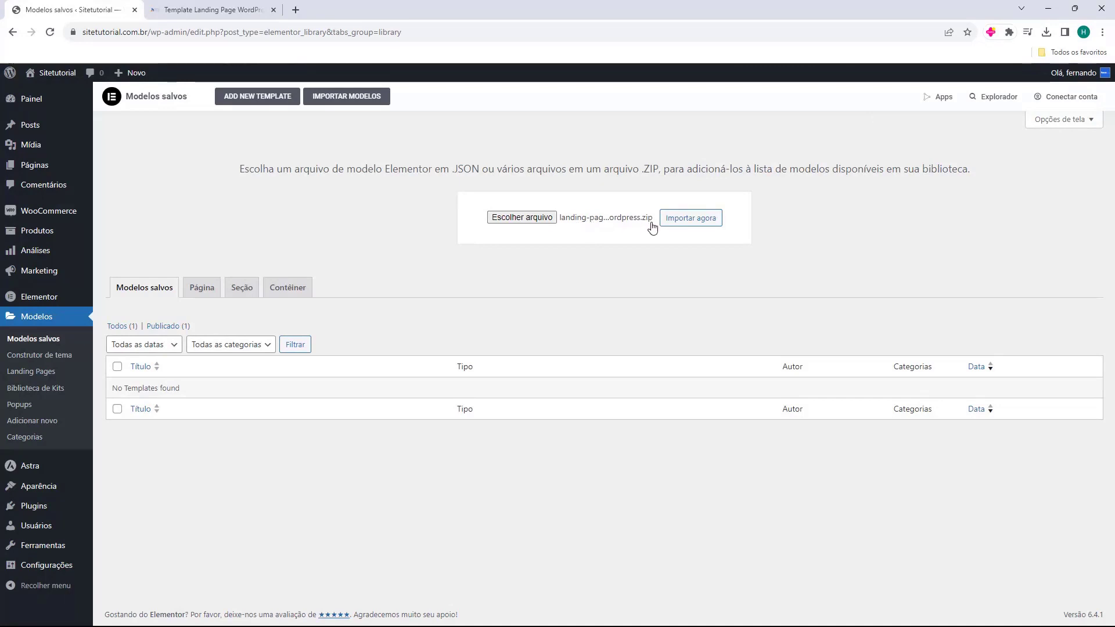
click(686, 221)
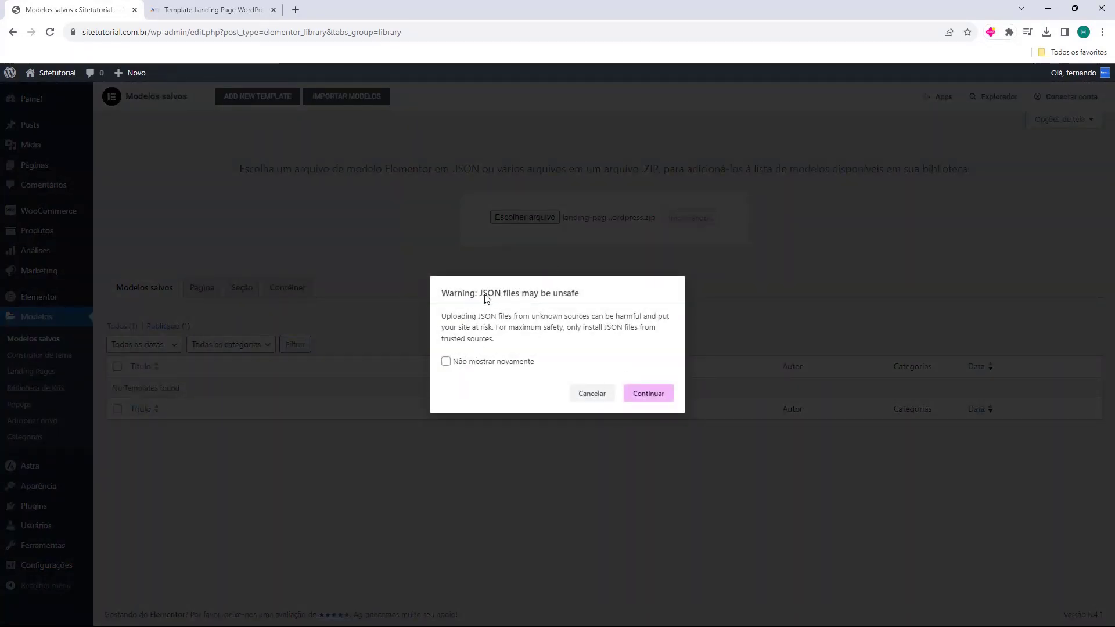
click(648, 395)
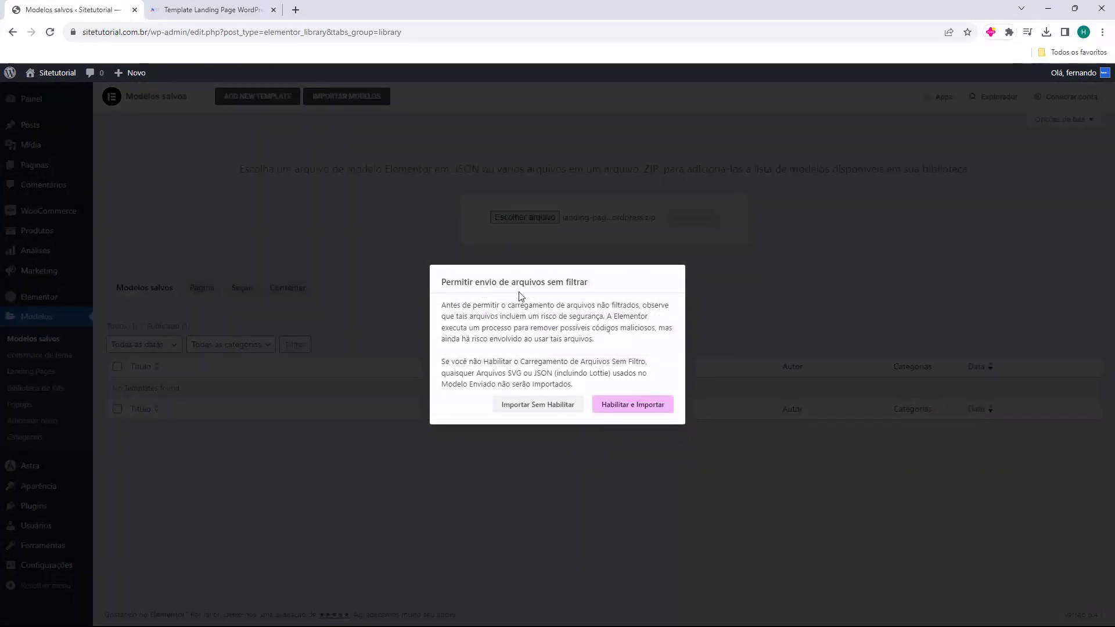
click(630, 405)
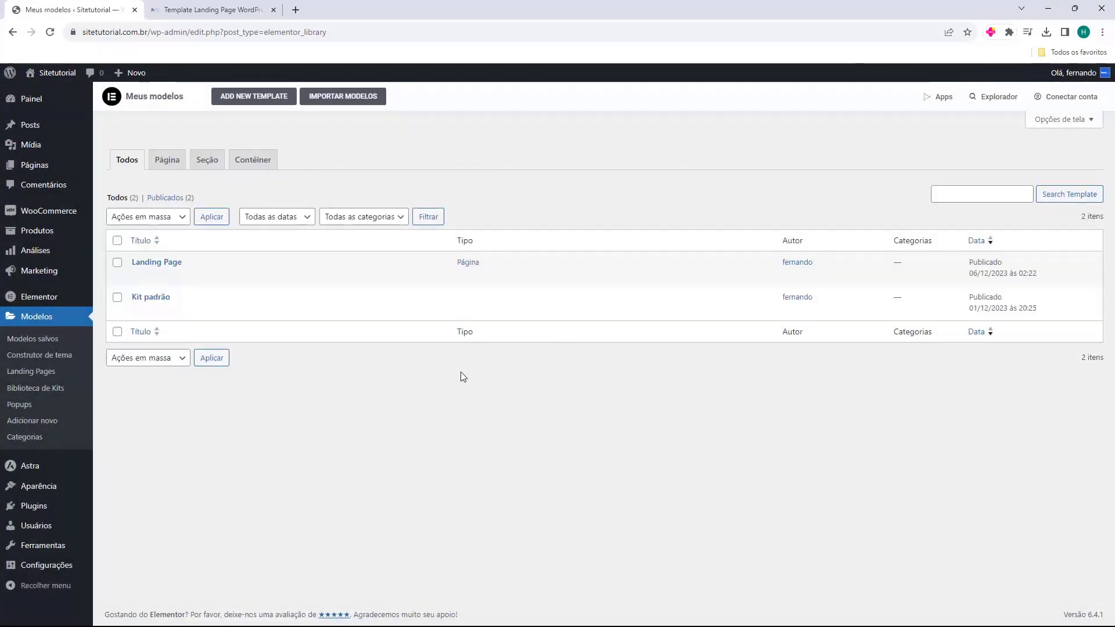
Check the imported Landing Page template, then go to Páginas > Todas as páginas.
mouse_move(164, 305)
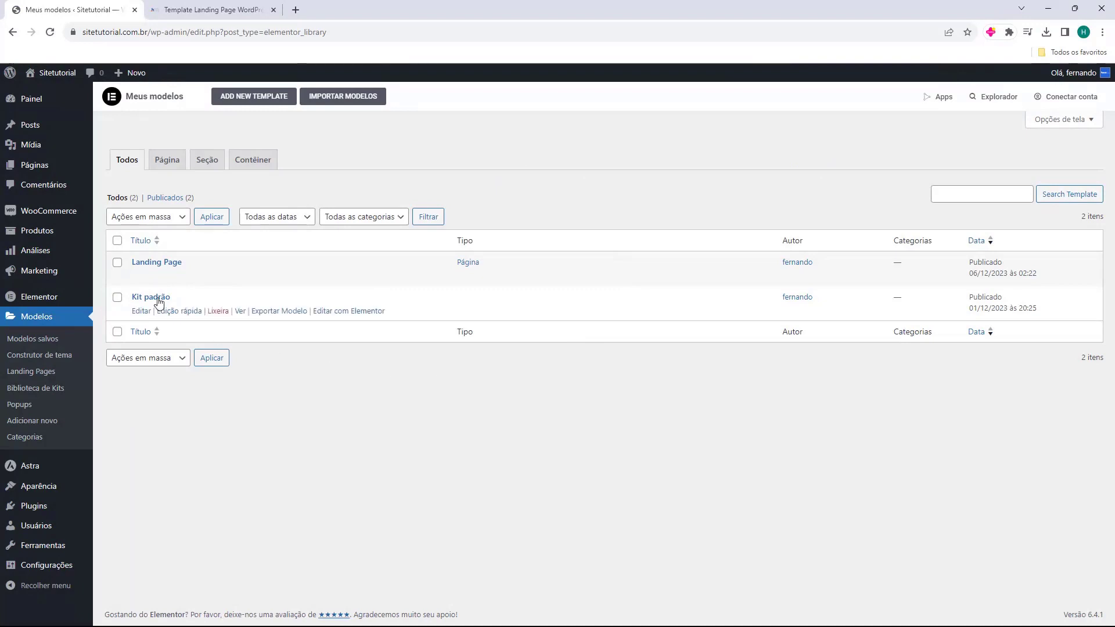
drag(130, 262, 182, 263)
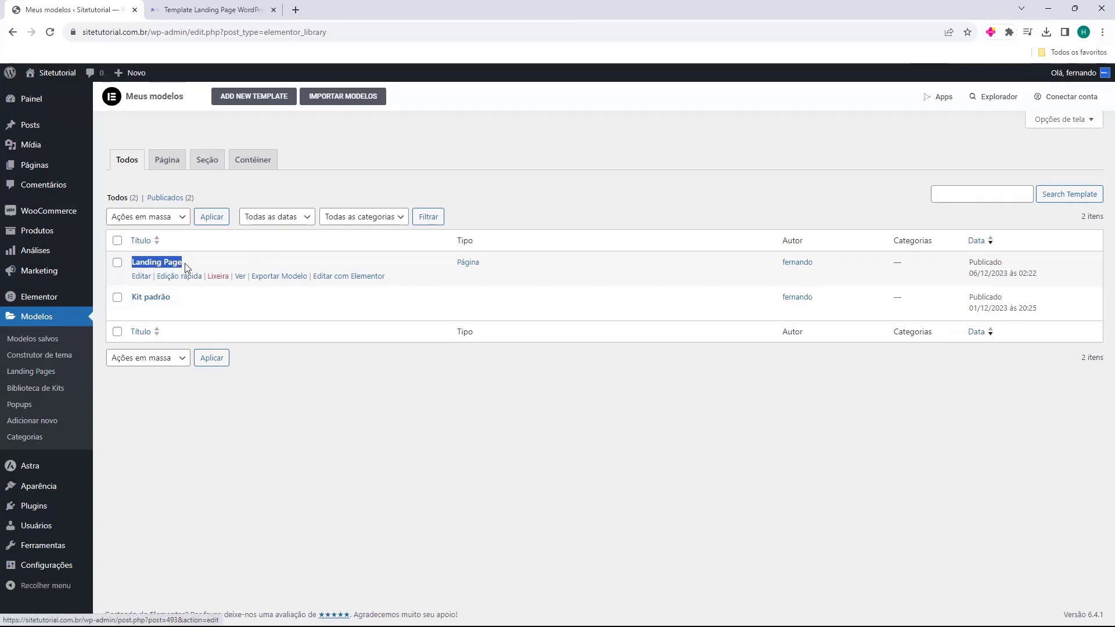
click(203, 269)
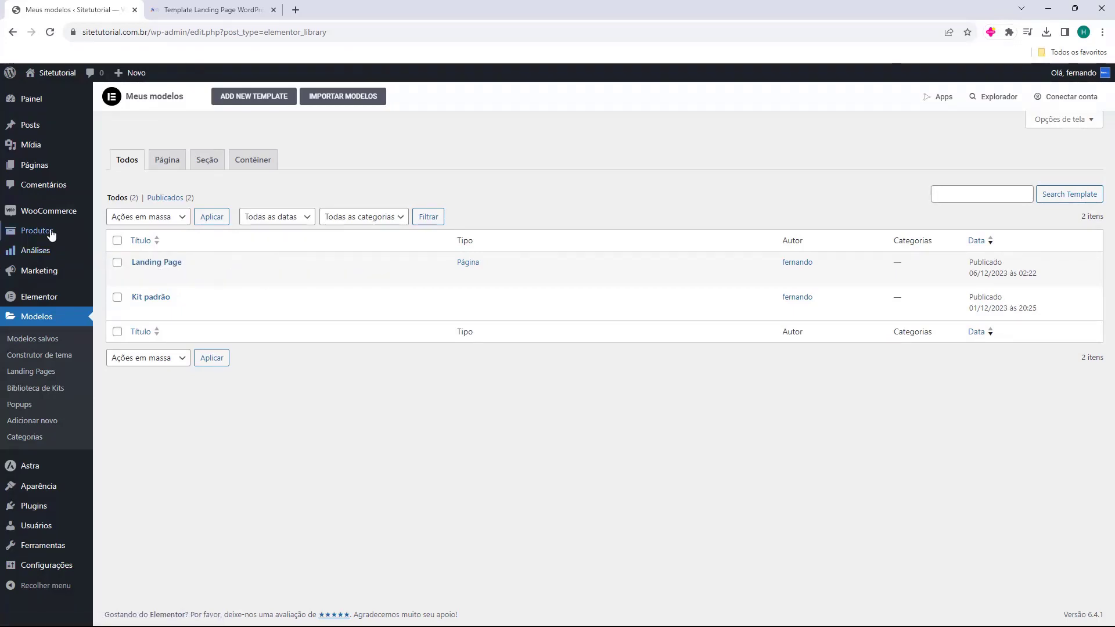
mouse_move(26, 168)
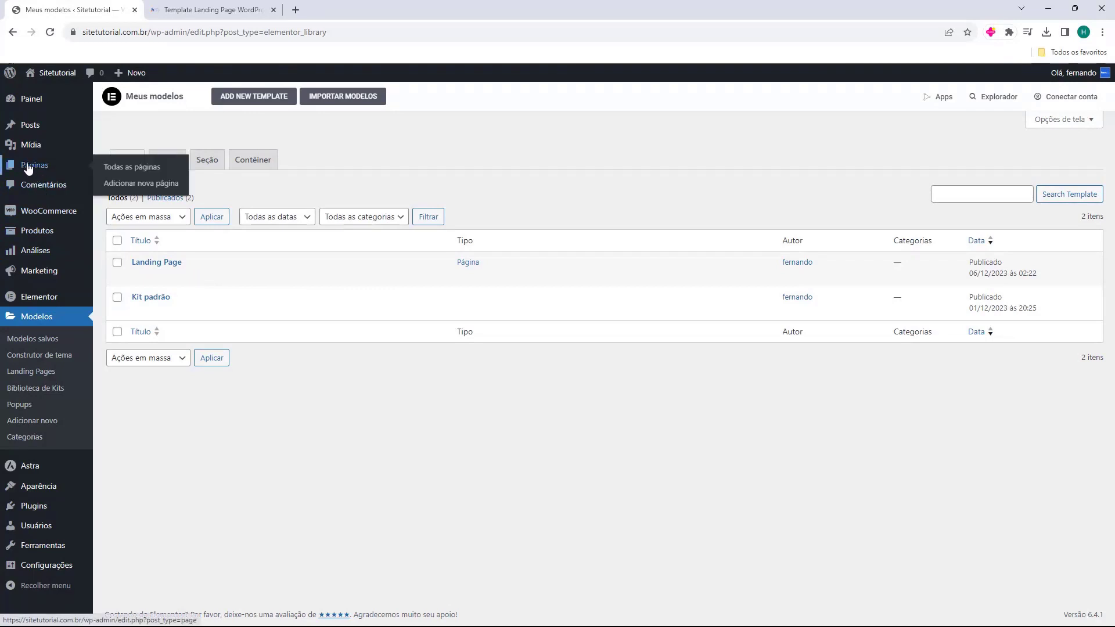
click(32, 168)
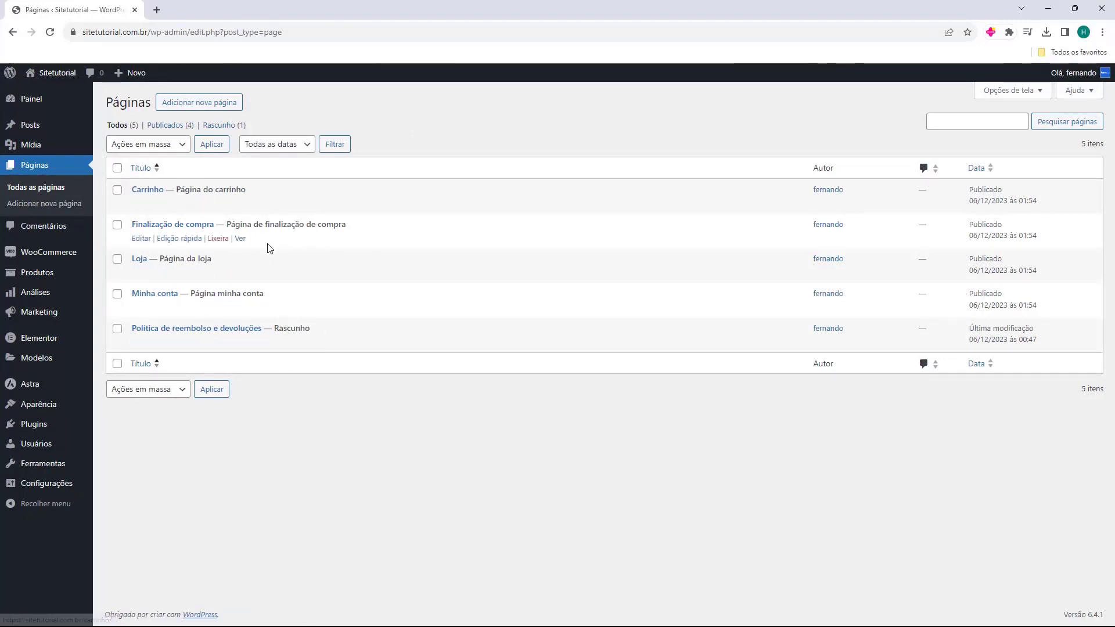
Add a new page and give it the title 'Inicio' in the block editor.
click(197, 108)
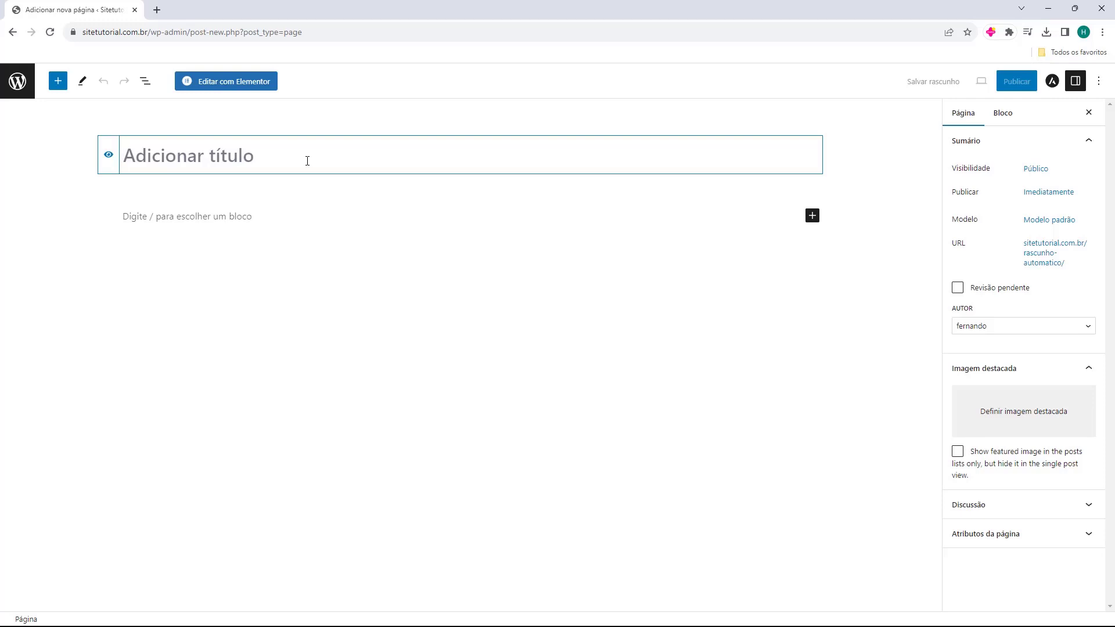
text(Inicio)
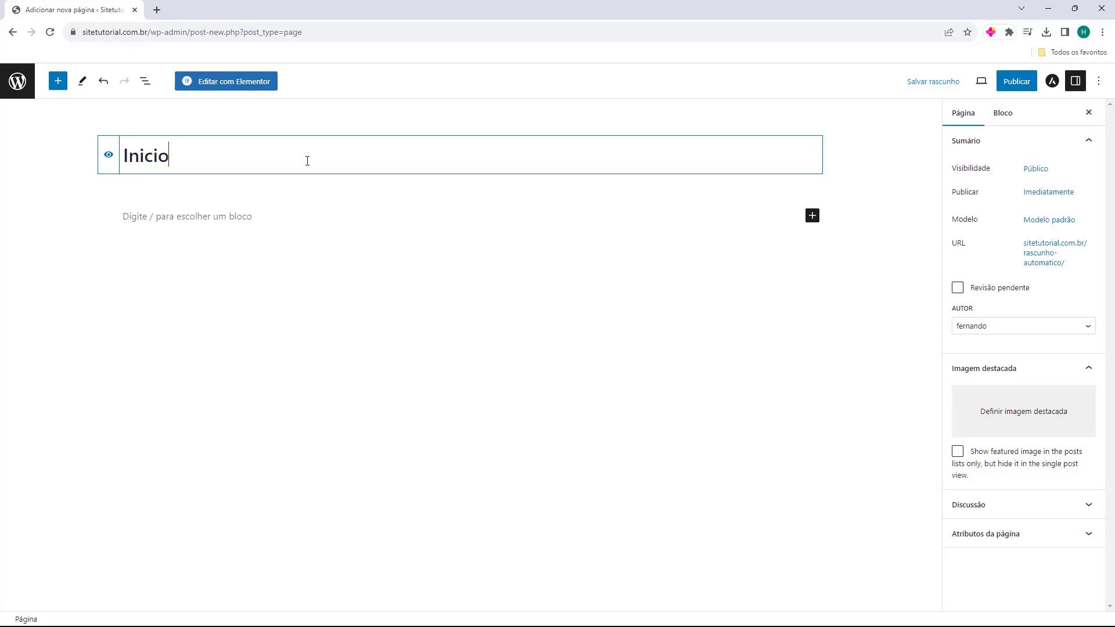
key(ctrl+a)
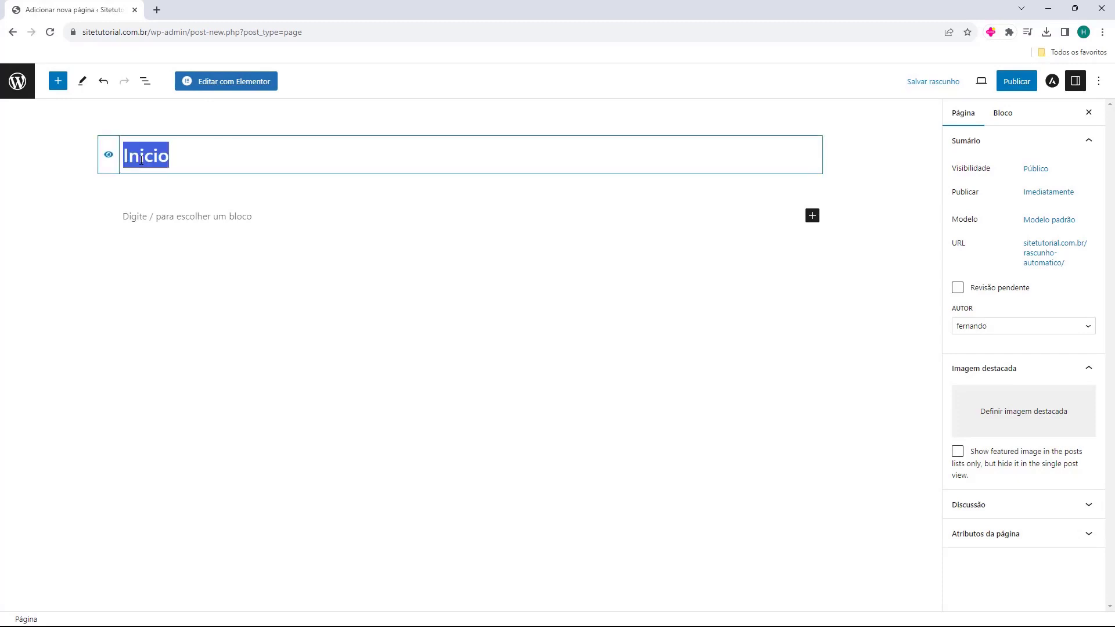
key(BackSpace)
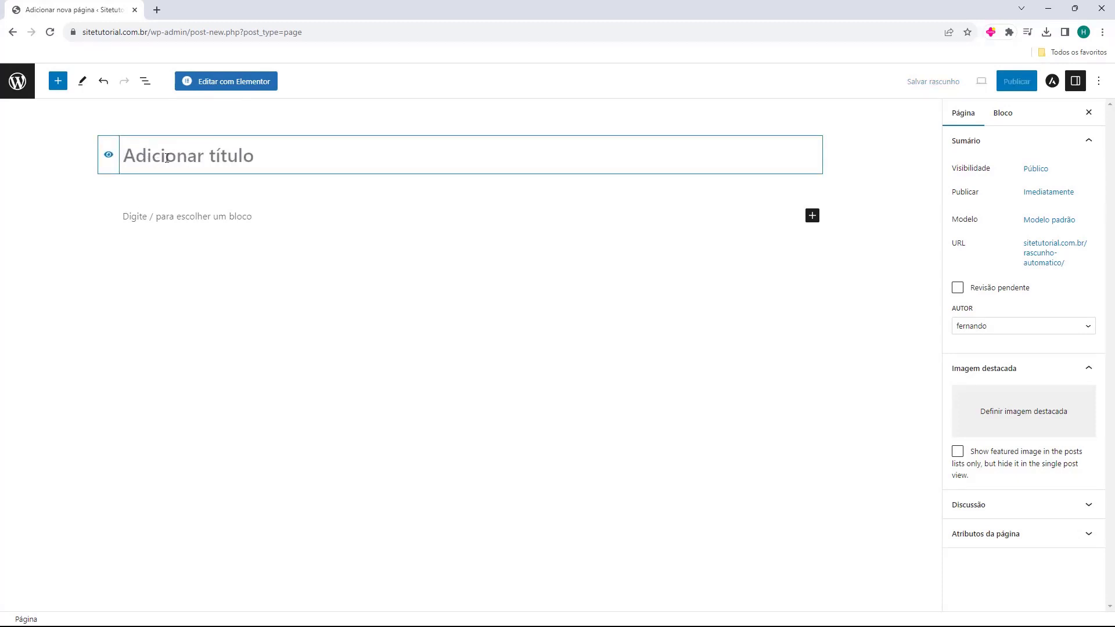
key(ctrl+z)
click(163, 162)
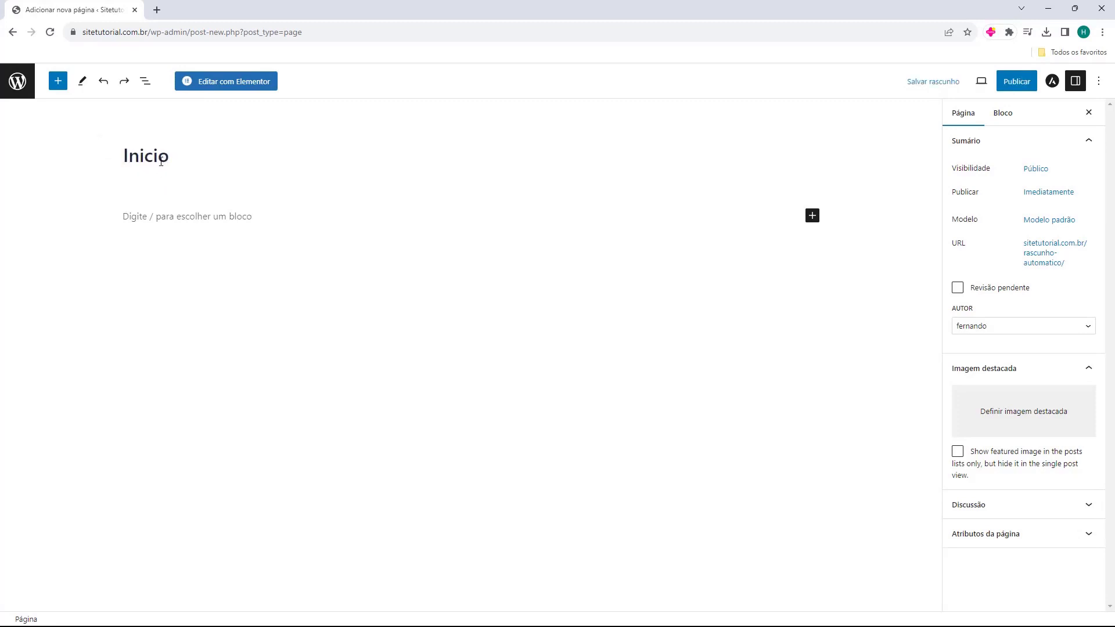
click(132, 157)
click(131, 187)
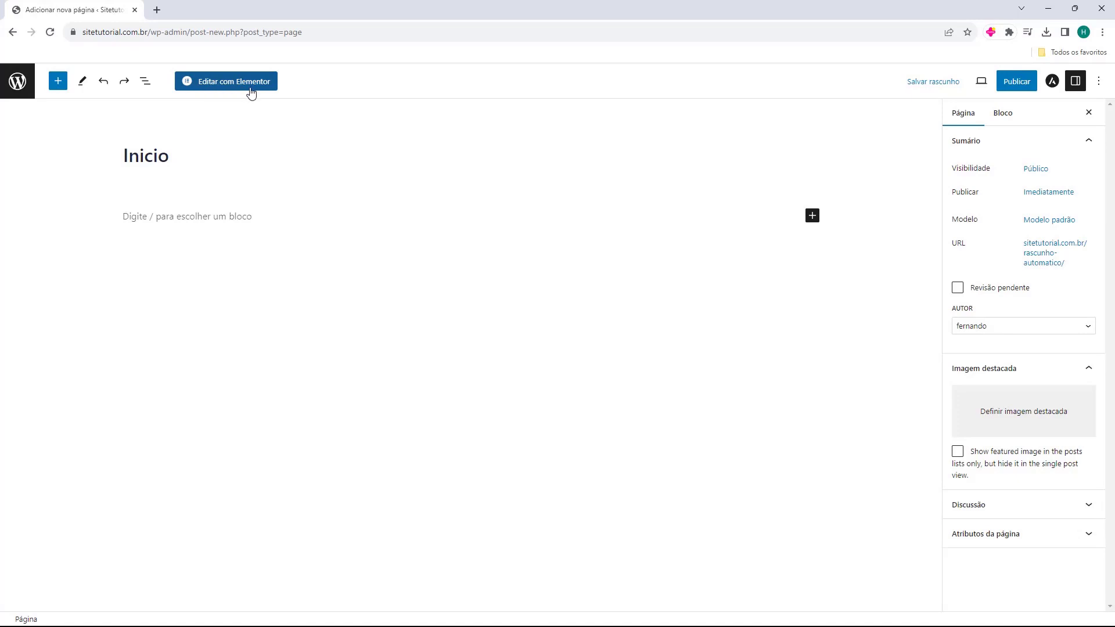
Open Inicio with Elementor and insert the Landing Page template from Meus modelos.
click(231, 87)
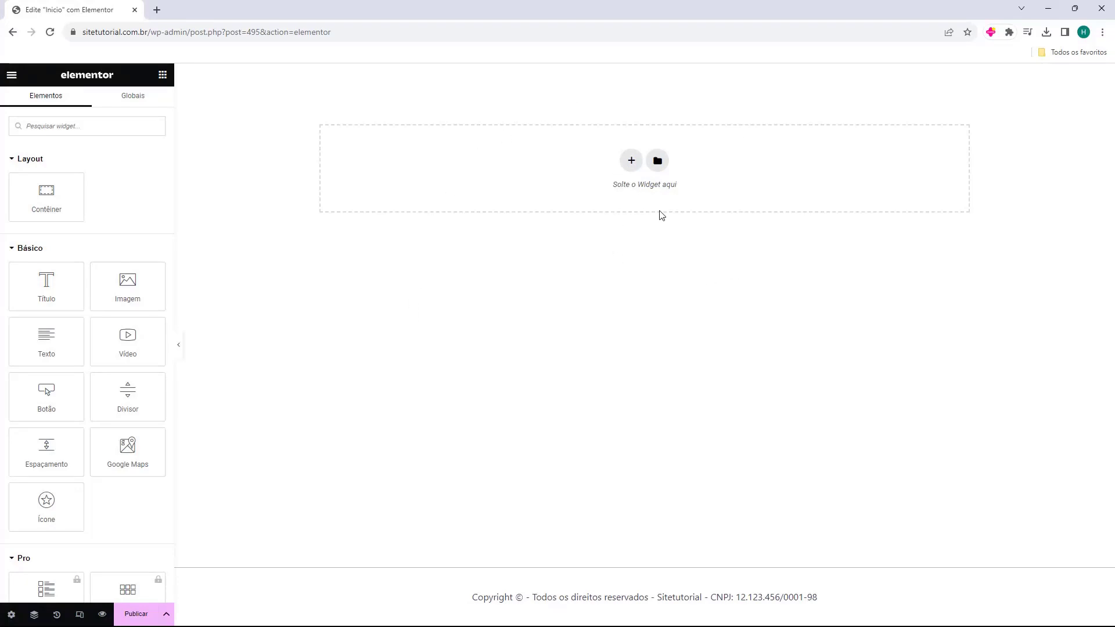
click(658, 162)
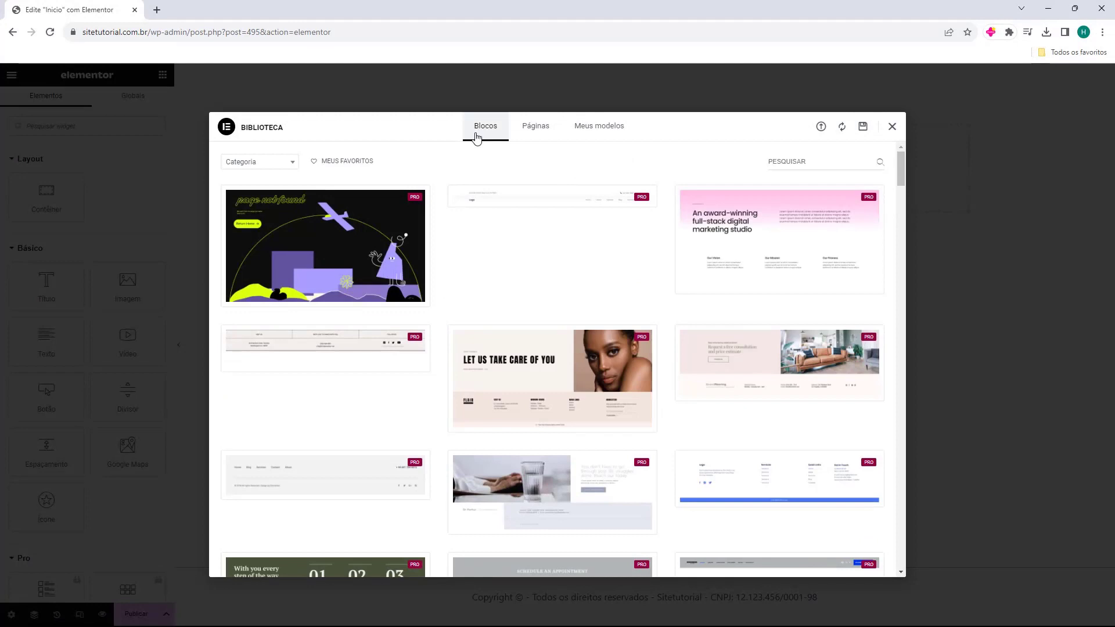
scroll(438, 227, down, 7)
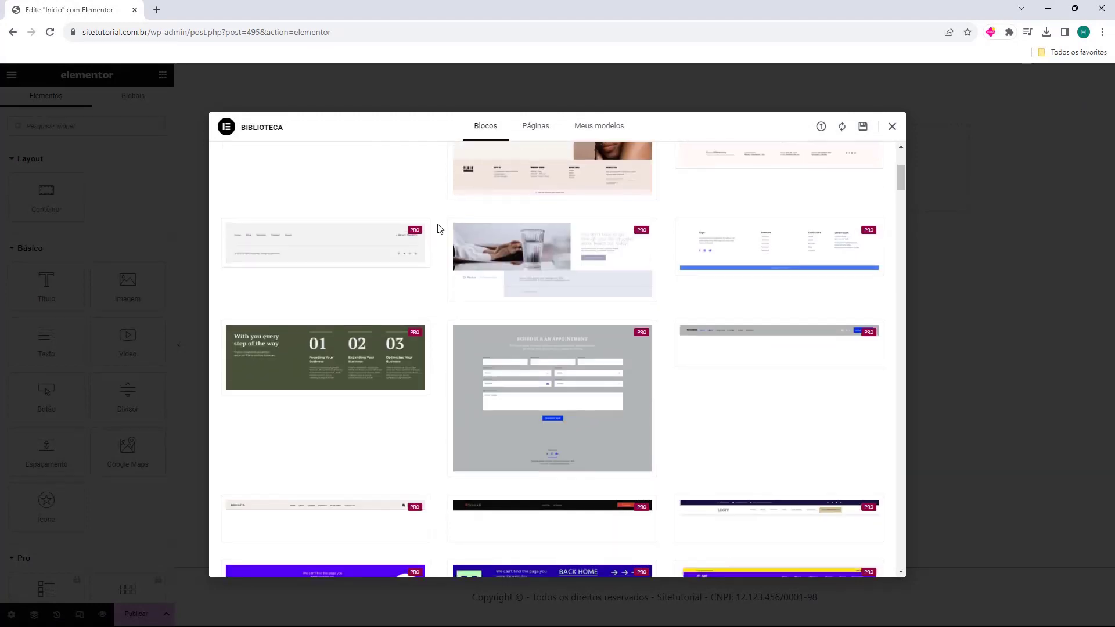
click(525, 129)
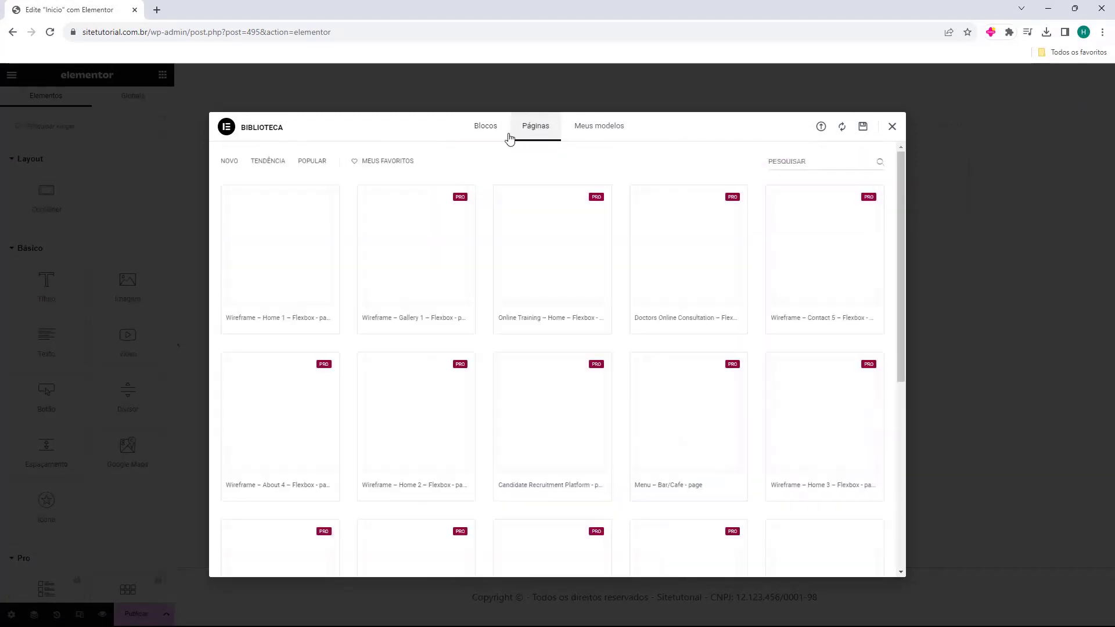
click(590, 136)
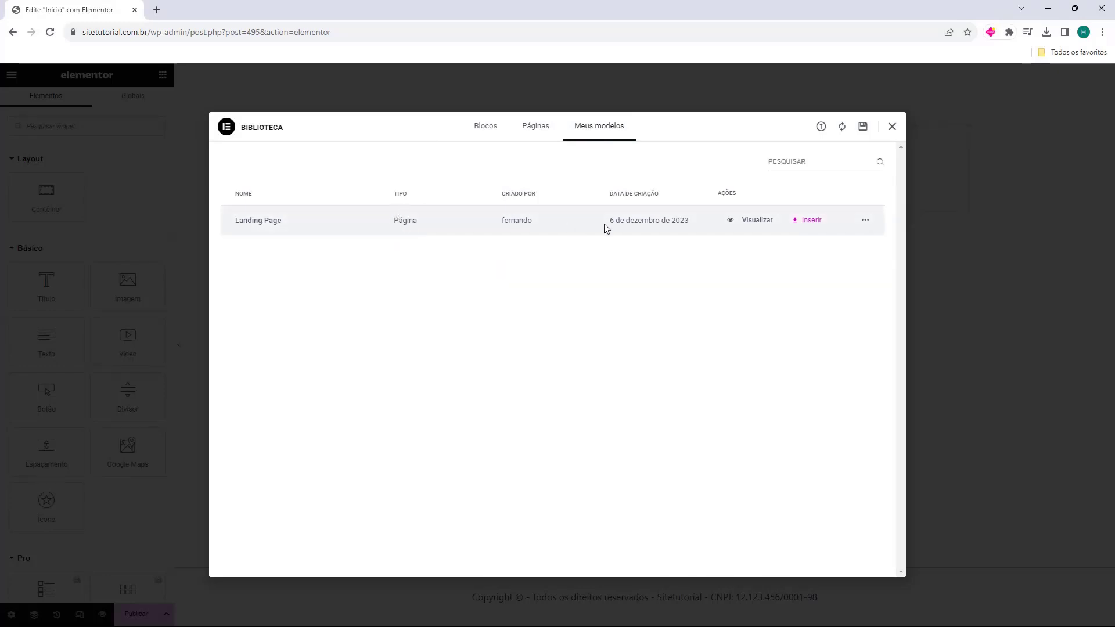
click(810, 225)
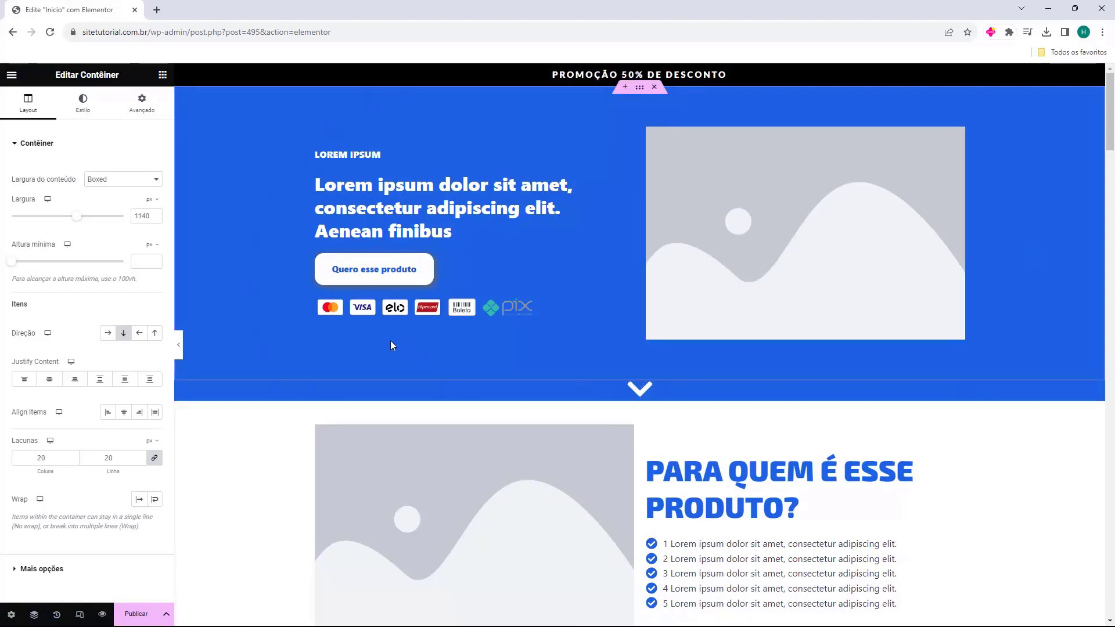
scroll(293, 193, down, 6)
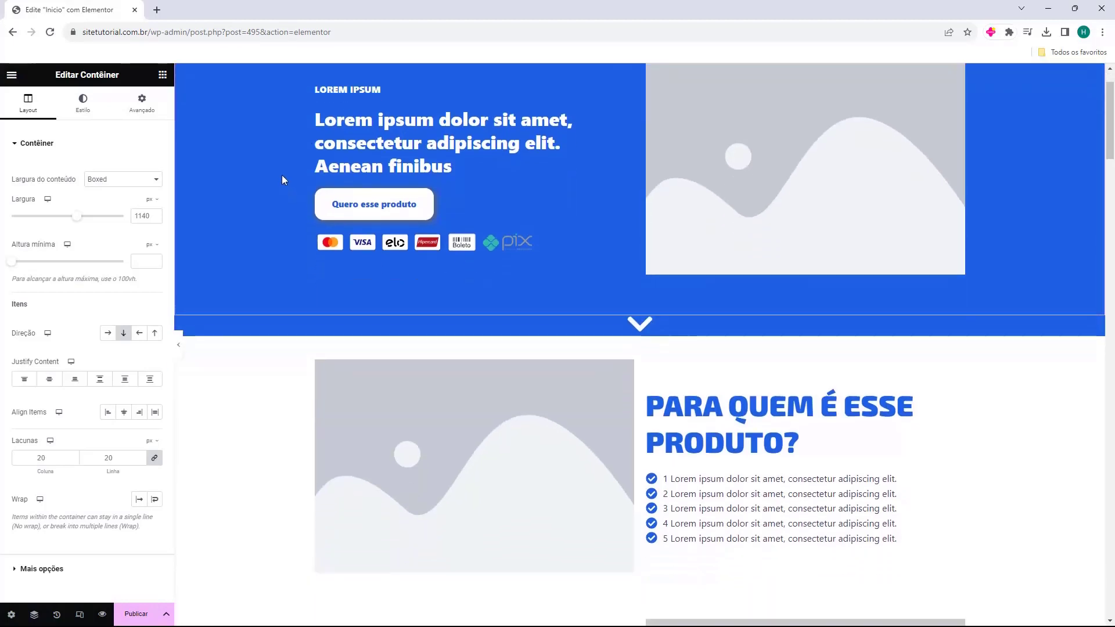
scroll(273, 140, down, 9)
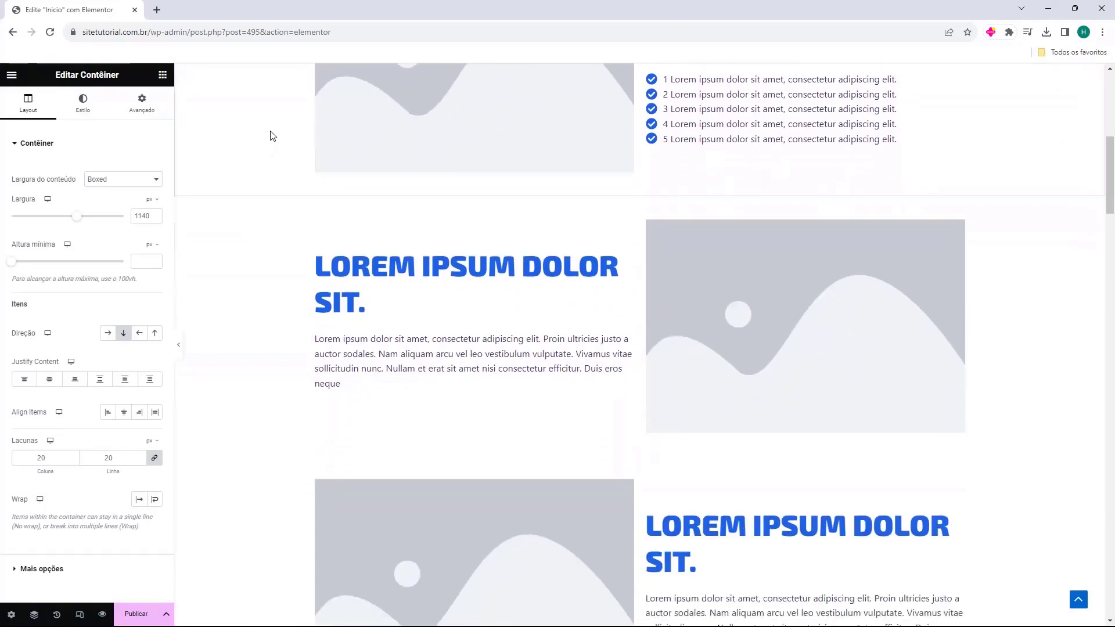
scroll(272, 134, down, 7)
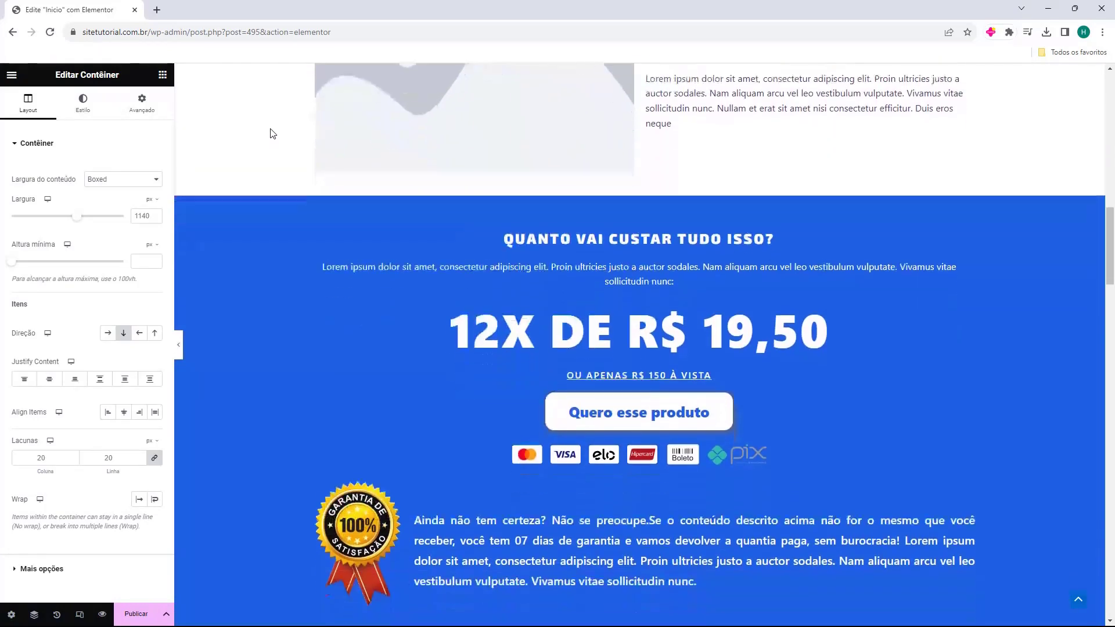
scroll(270, 133, down, 17)
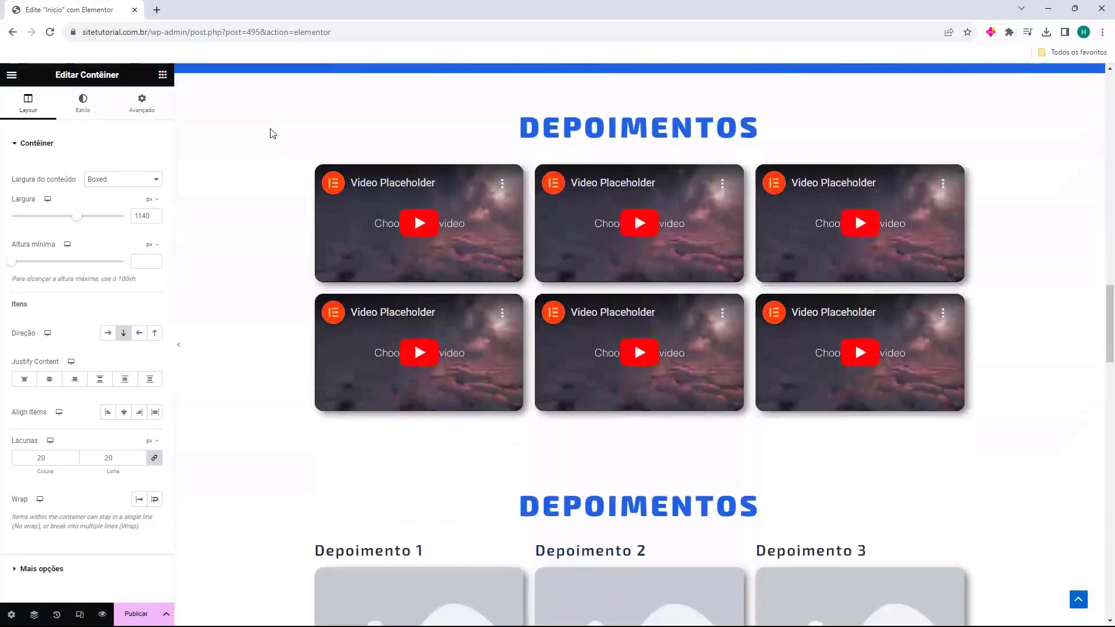
scroll(271, 134, down, 11)
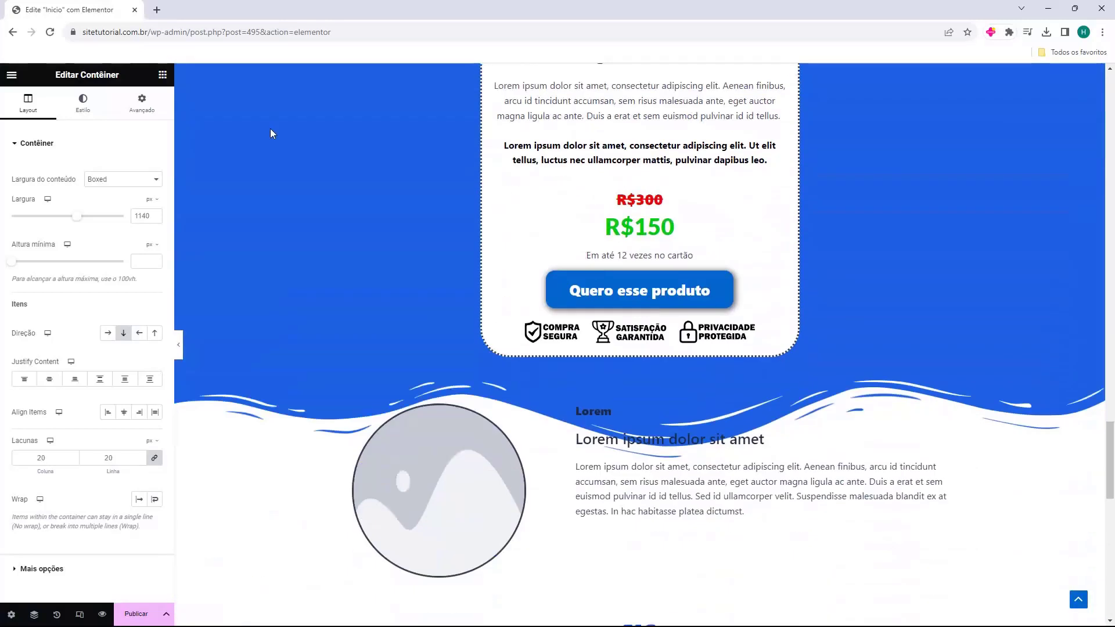
scroll(270, 133, down, 8)
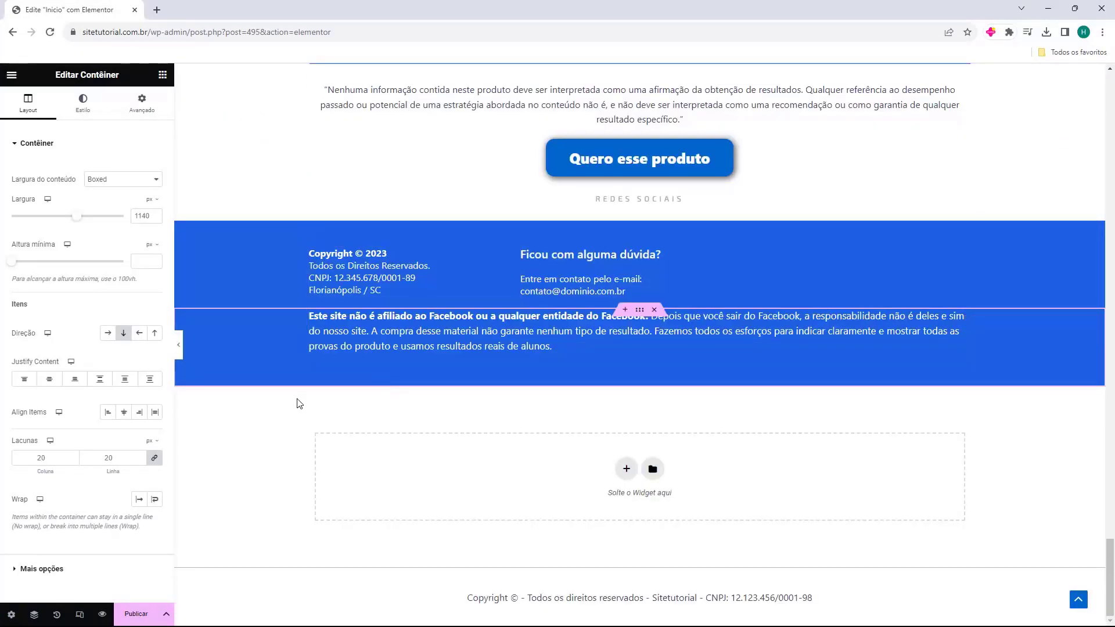
scroll(297, 395, up, 17)
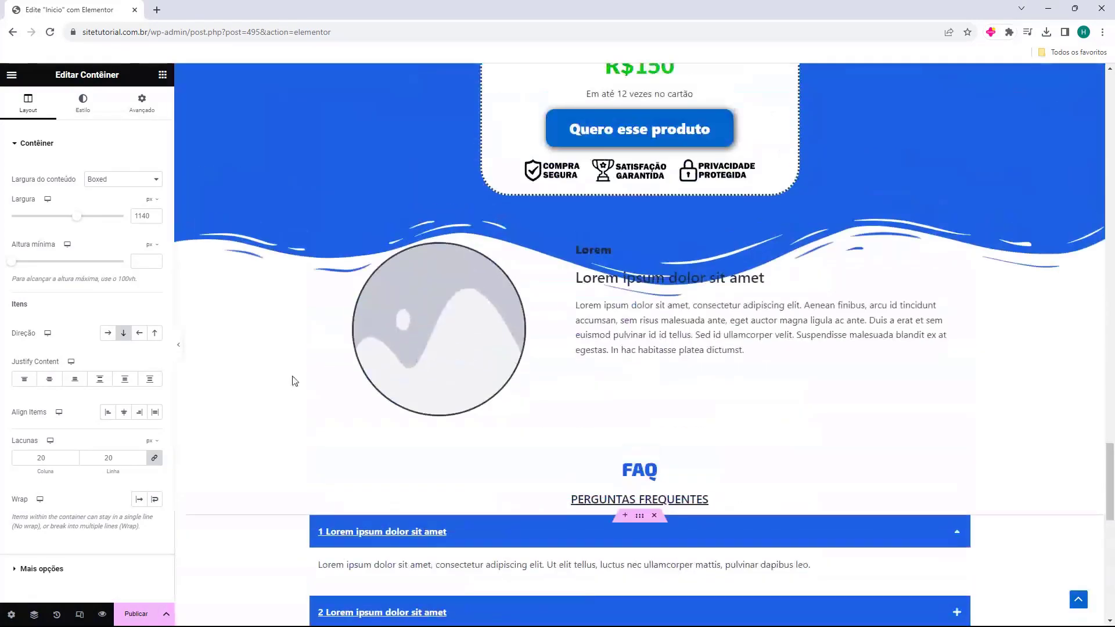
scroll(290, 374, up, 20)
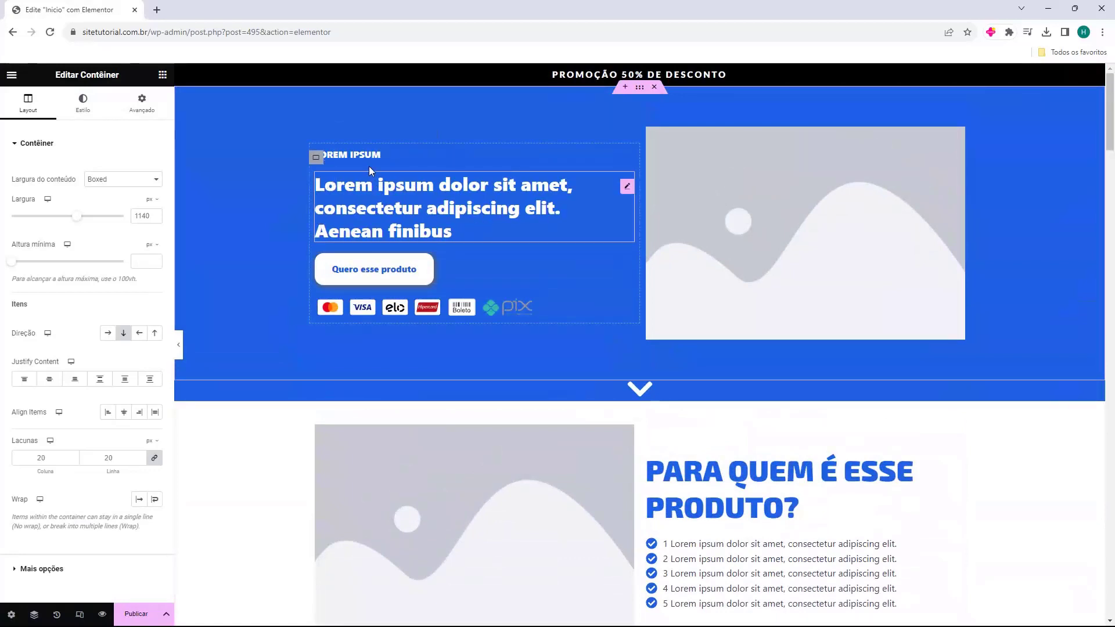
Change the small LOREM IPSUM heading's title text to 'Ebook'.
click(340, 158)
drag(386, 159, 346, 157)
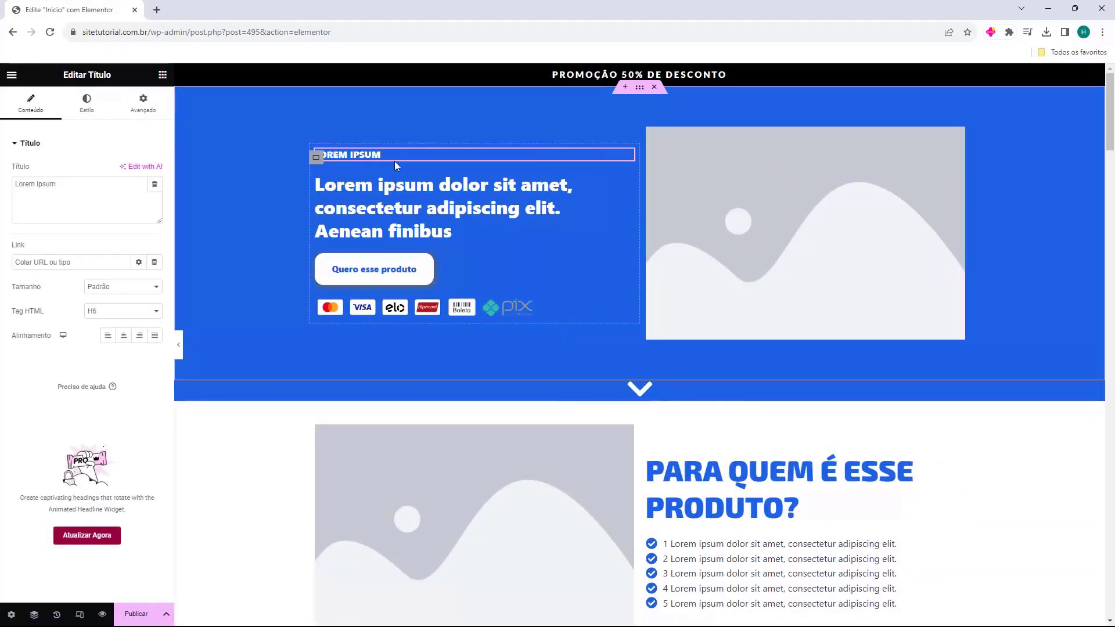
triple_click(75, 190)
click(87, 192)
triple_click(93, 197)
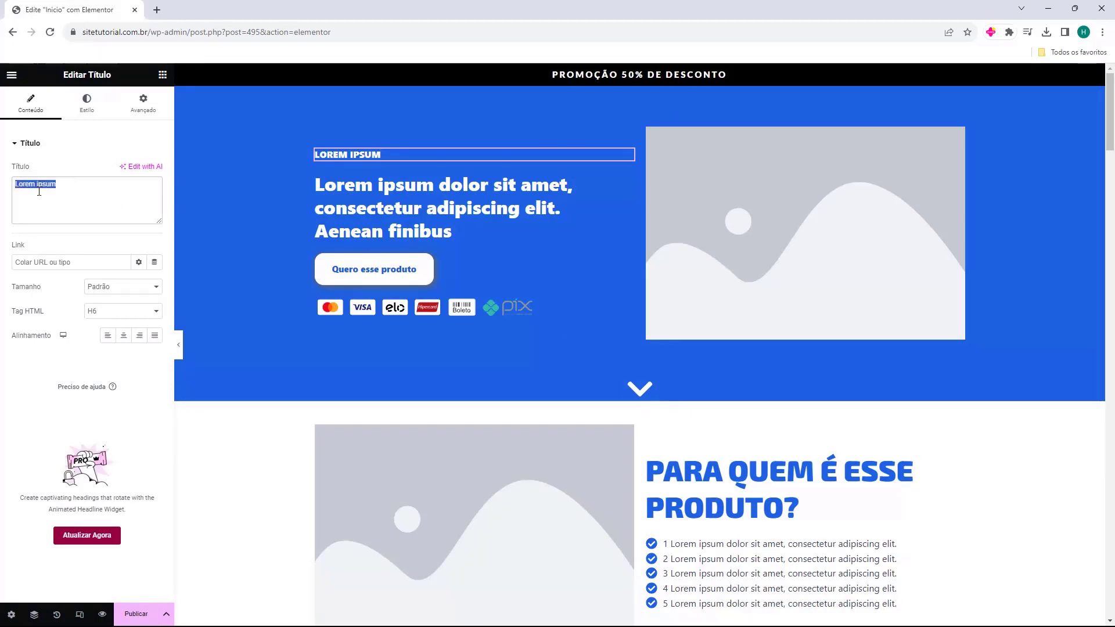
click(87, 192)
drag(87, 192, 15, 194)
text(Ebook)
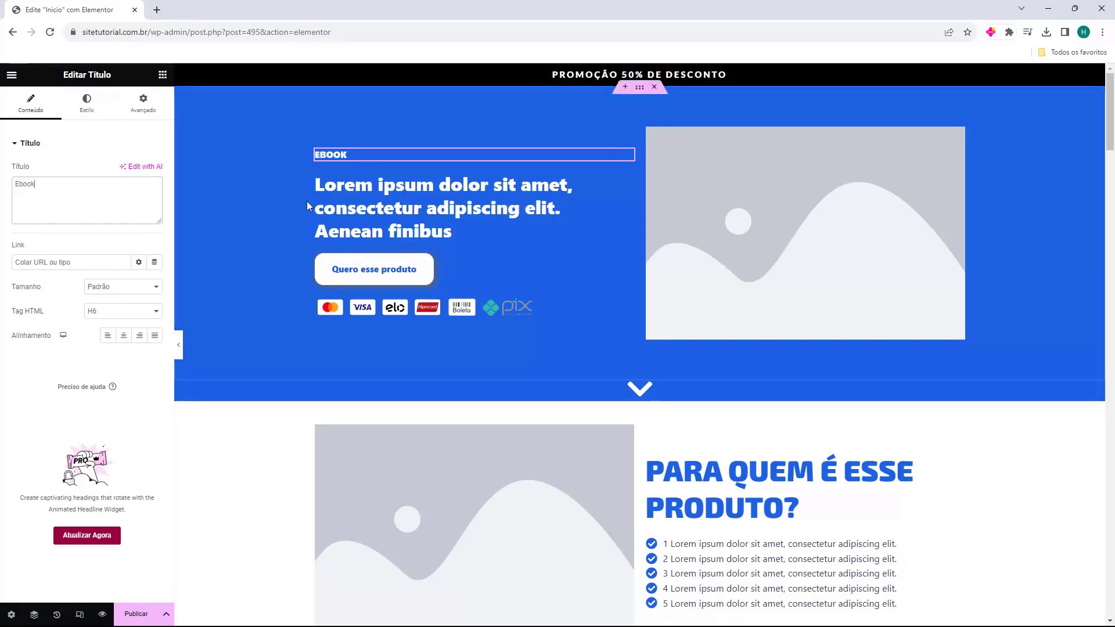
Replace the main hero headline with 'Como otimizar o seu Site'.
click(351, 208)
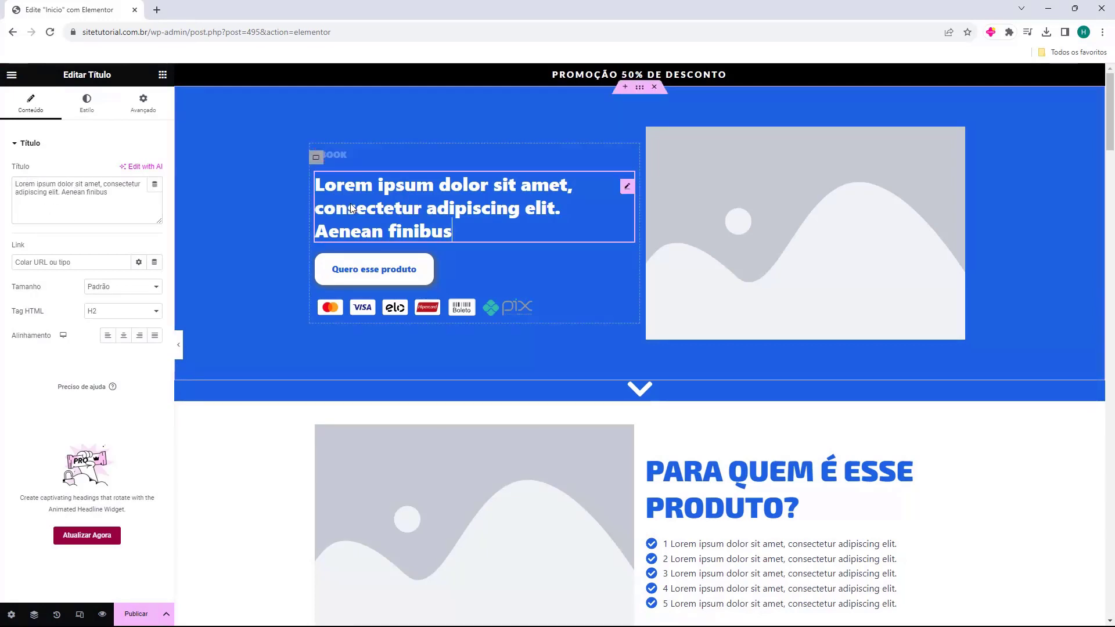
triple_click(86, 182)
text(Como otimizar o seu Site)
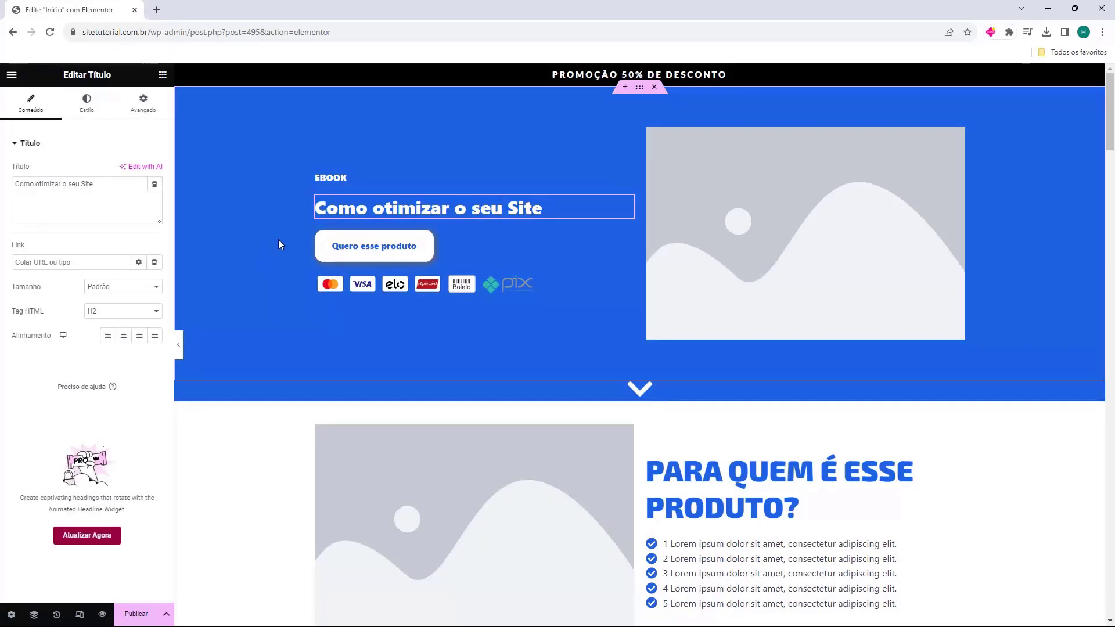
Replace the hero placeholder image with the 1.png ebook cover from the media library.
click(778, 208)
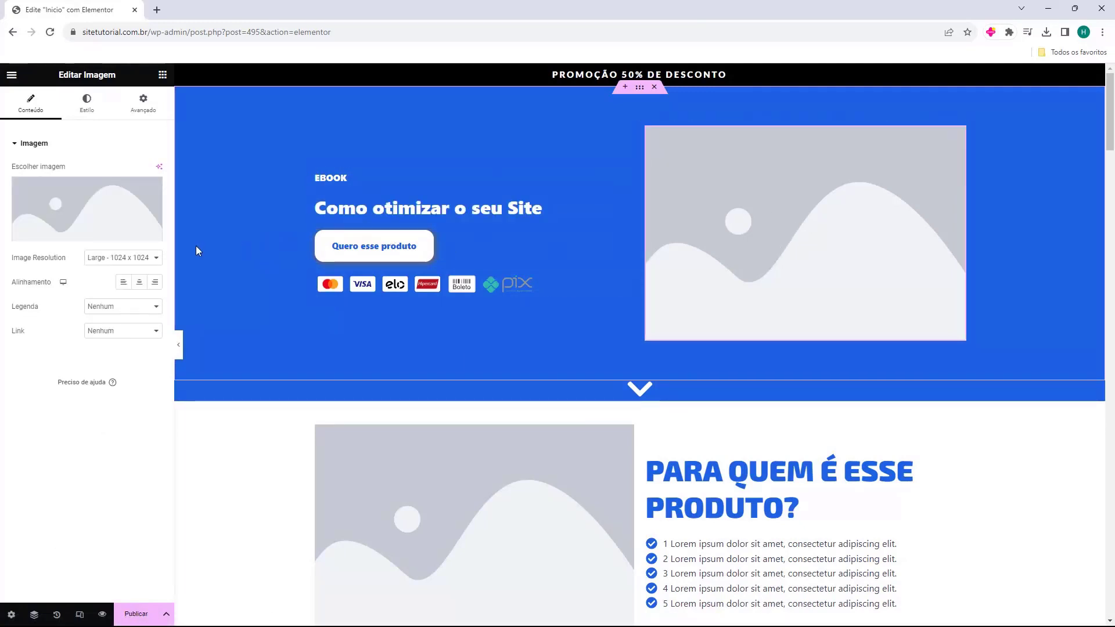
click(70, 199)
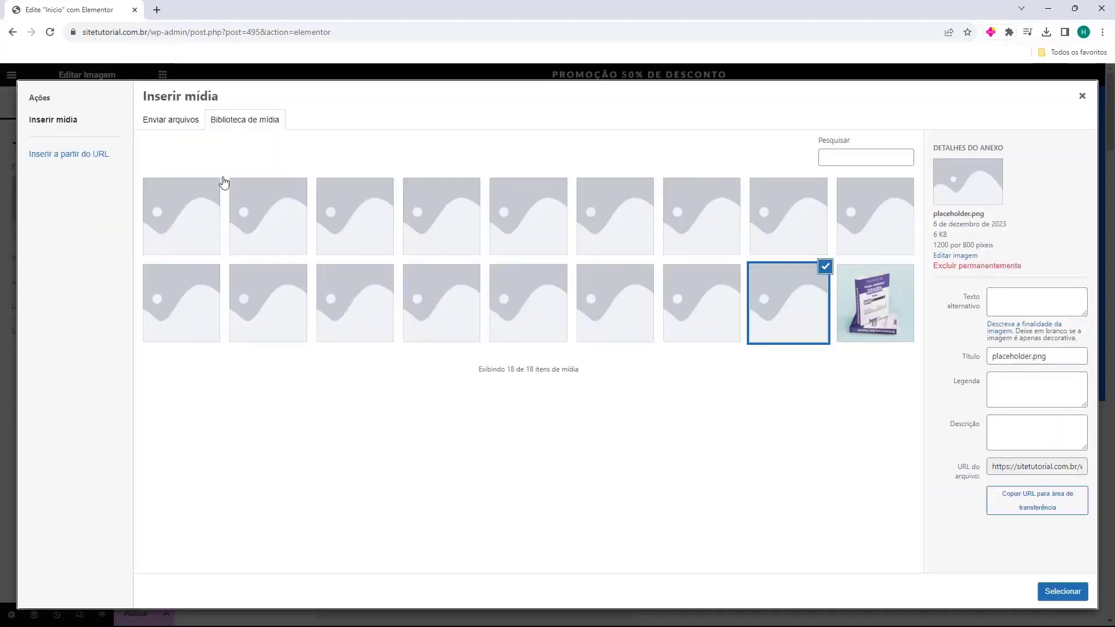
click(868, 328)
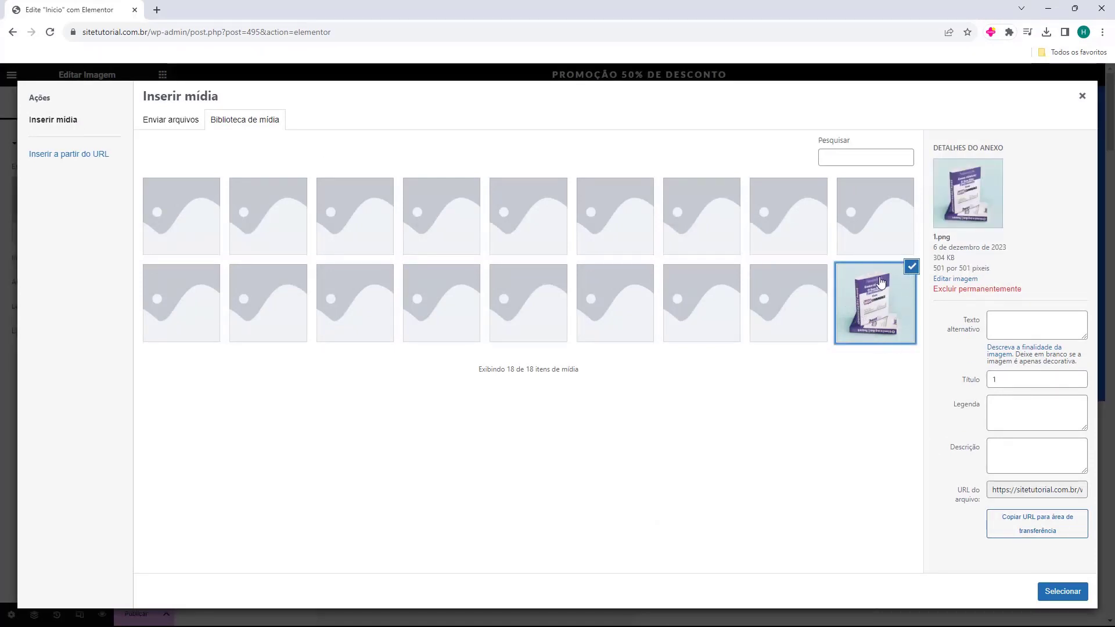
click(1045, 591)
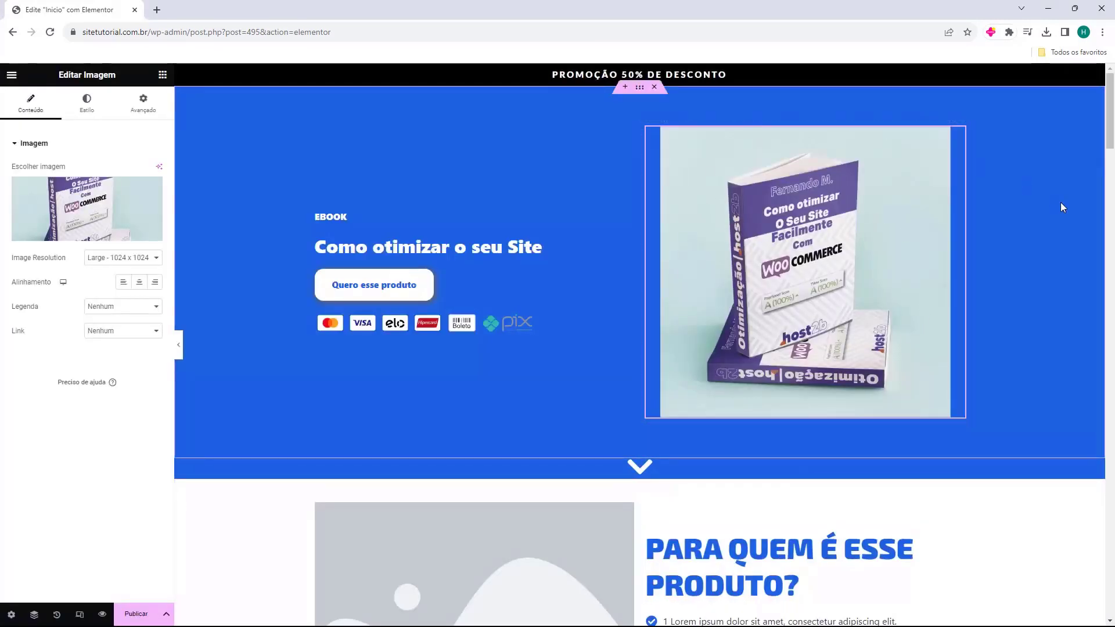
Set the hero image resolution to Large (1024 x 1024).
click(111, 260)
click(111, 269)
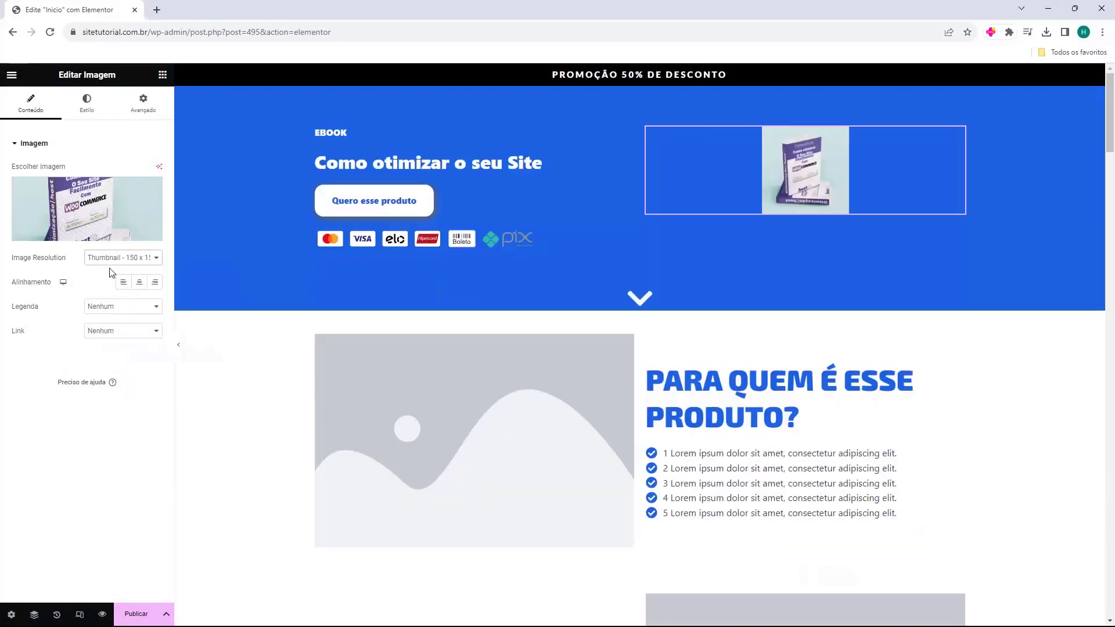
click(113, 258)
click(113, 280)
click(118, 260)
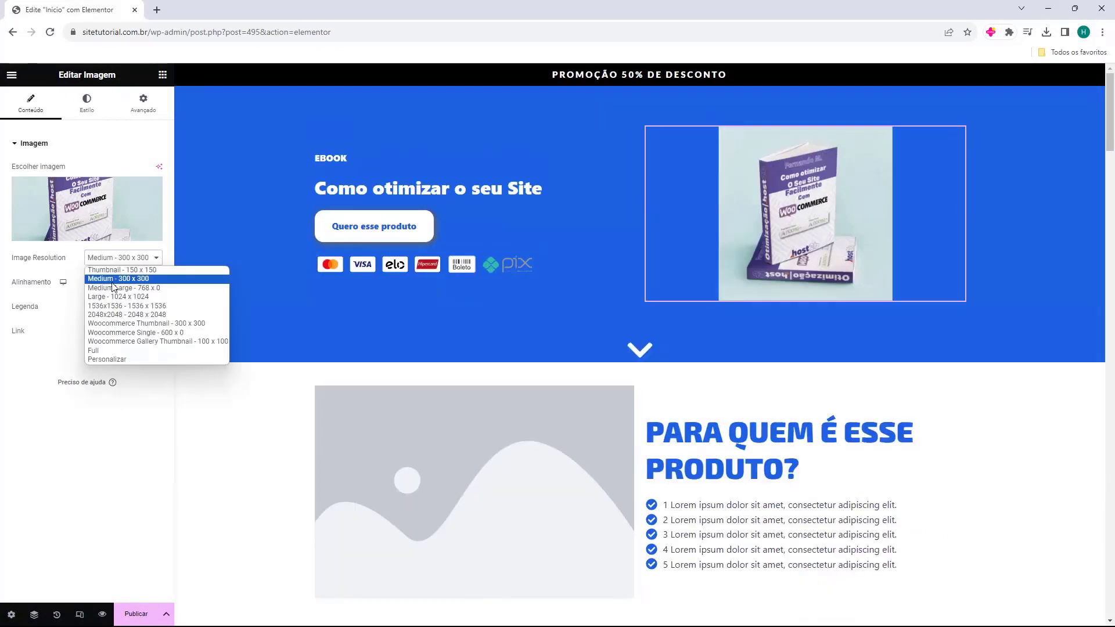
click(112, 288)
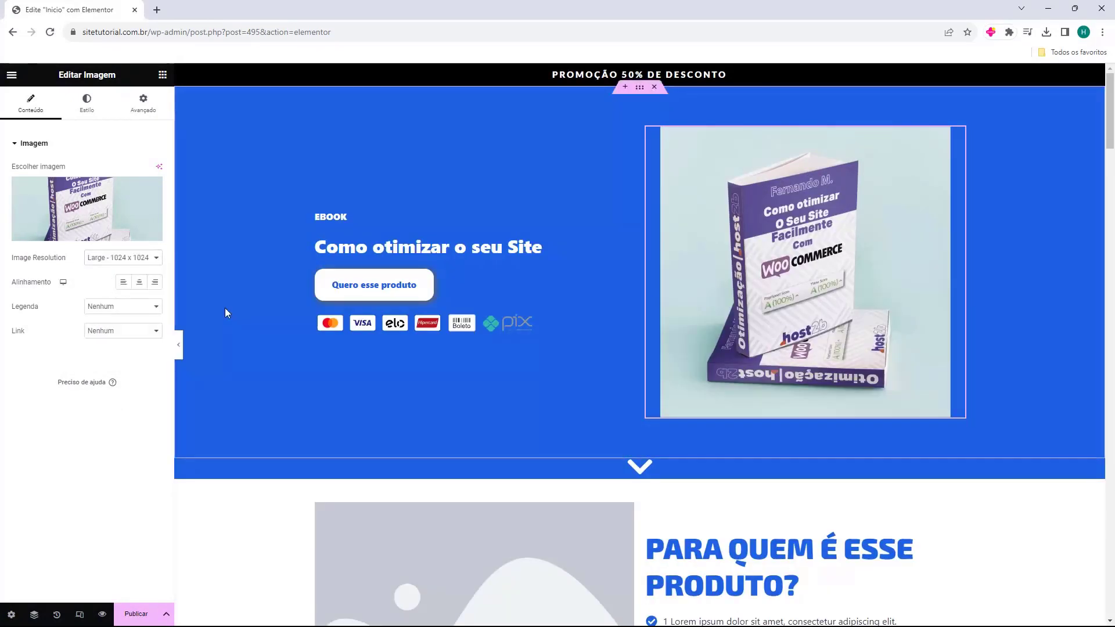
scroll(269, 231, down, 4)
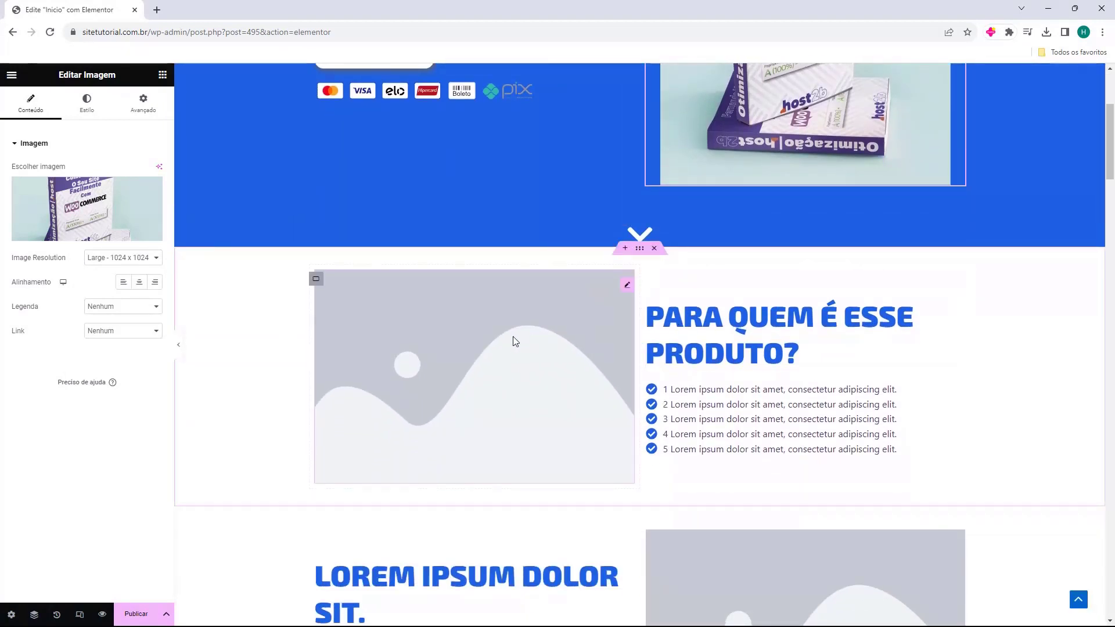
scroll(821, 330, down, 8)
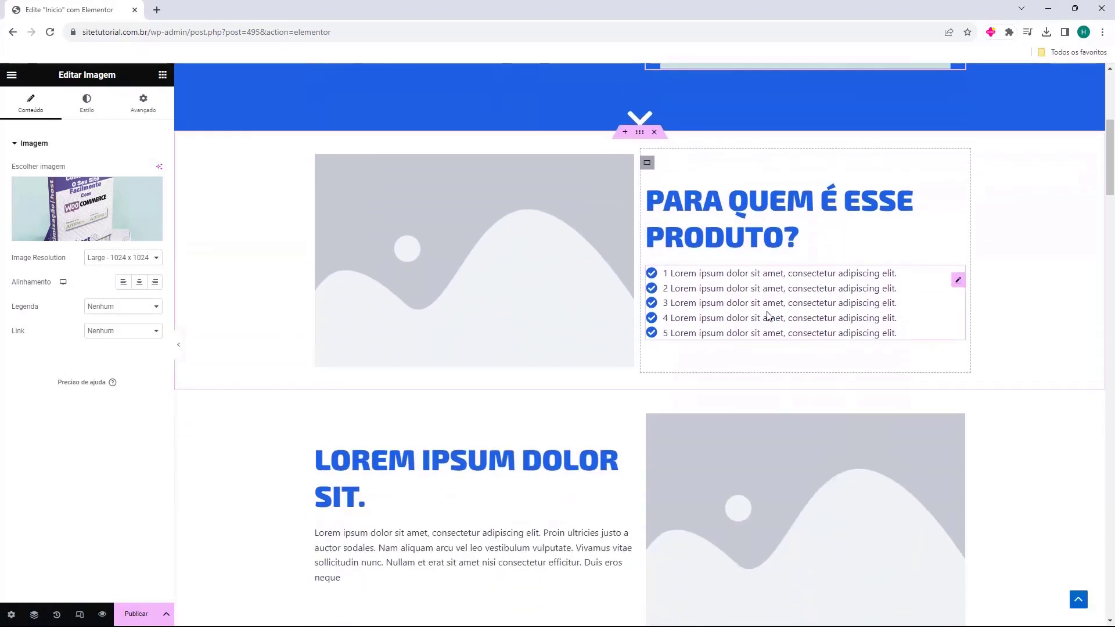
scroll(748, 337, down, 6)
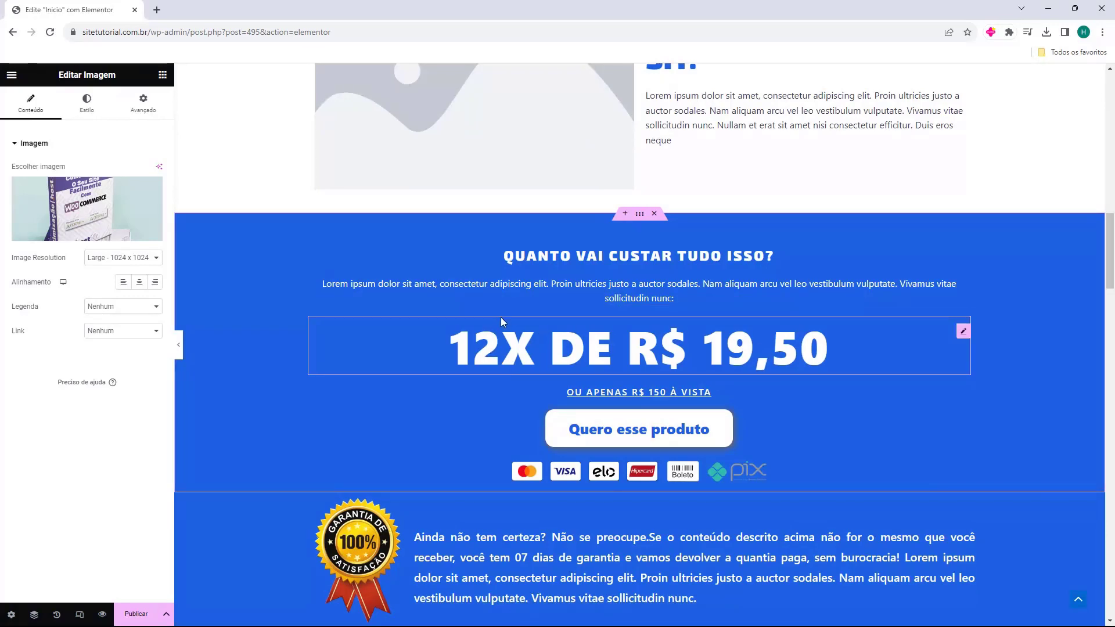
scroll(549, 327, down, 2)
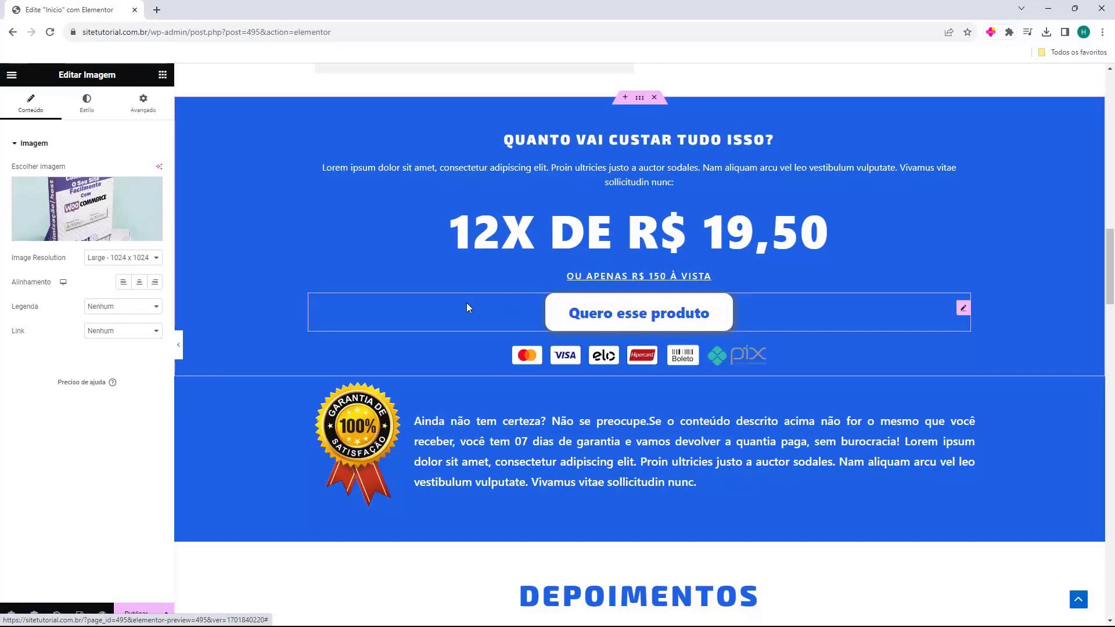
scroll(504, 302, down, 3)
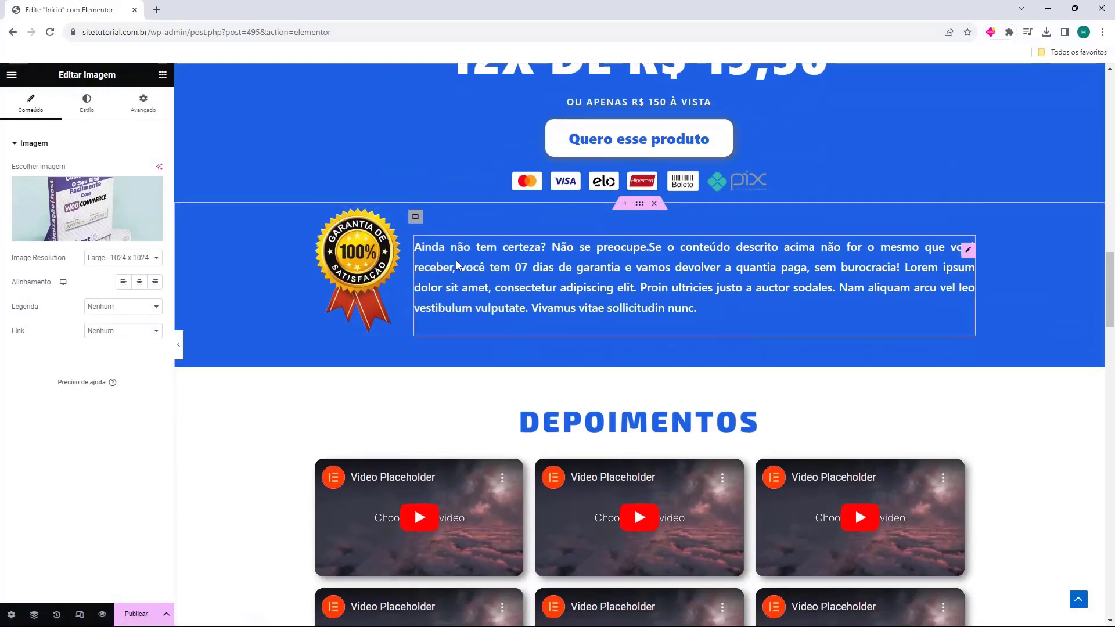
scroll(314, 334, down, 2)
scroll(424, 307, down, 8)
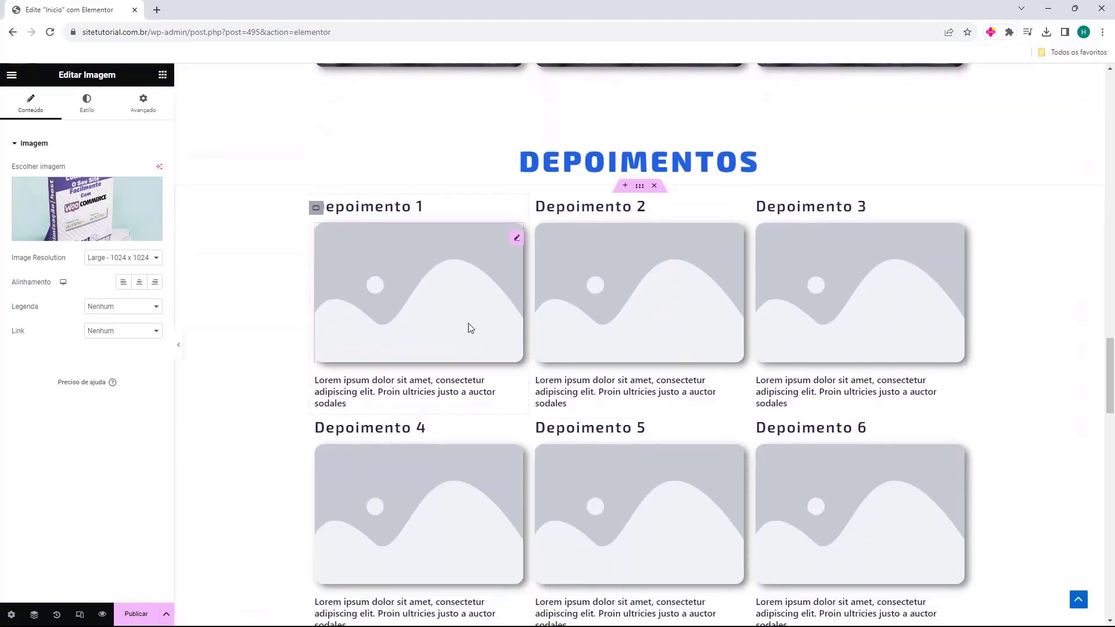
scroll(437, 242, down, 5)
scroll(452, 245, down, 5)
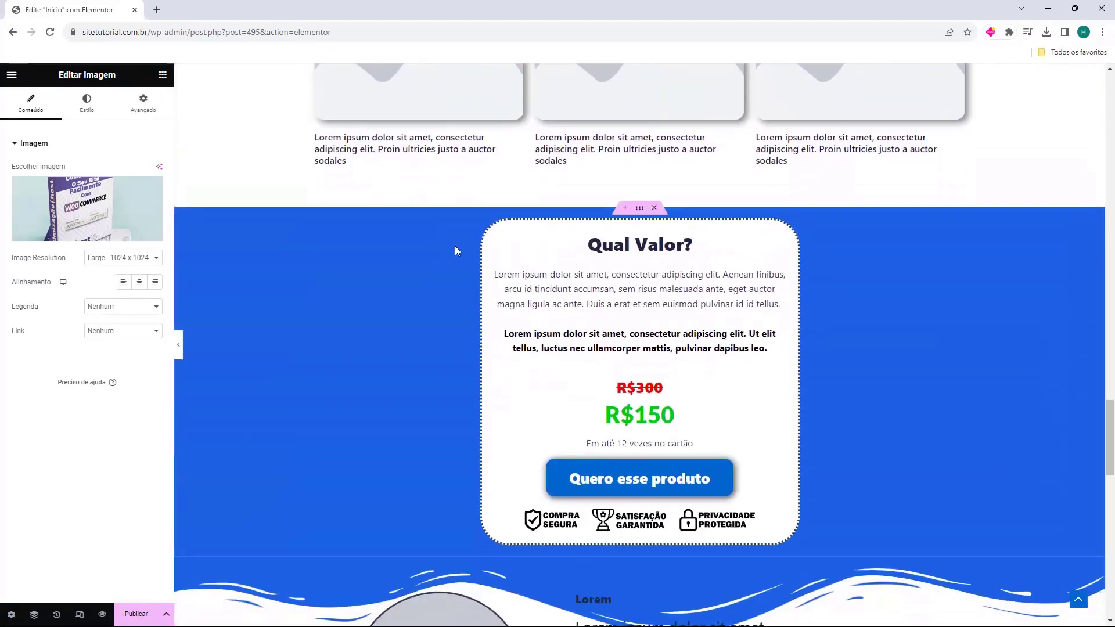
scroll(523, 244, down, 2)
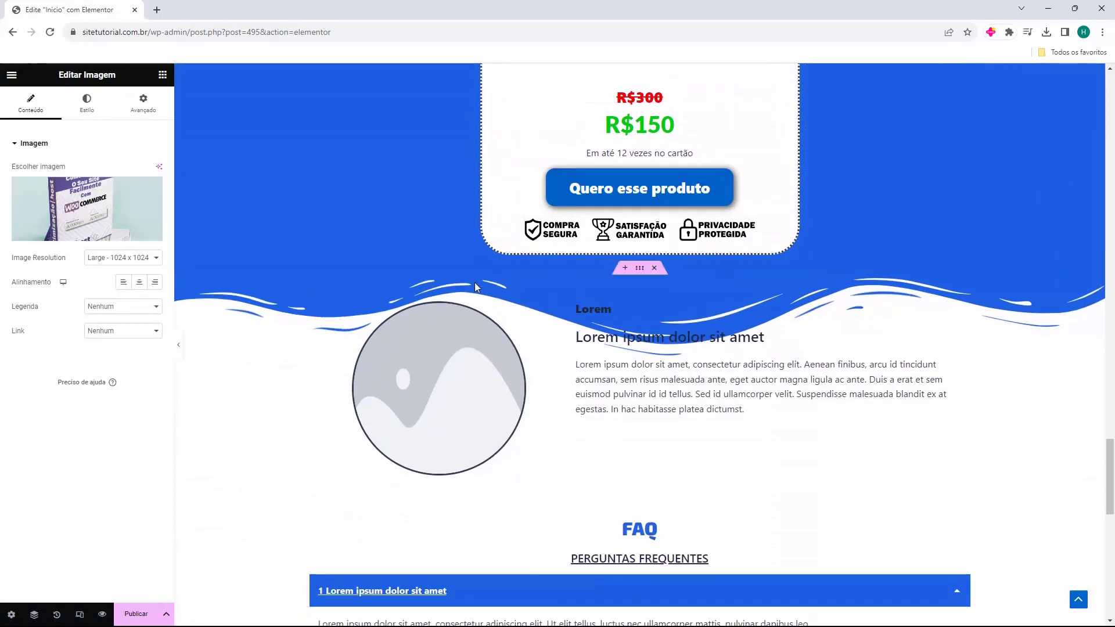
scroll(552, 299, down, 3)
scroll(536, 312, down, 6)
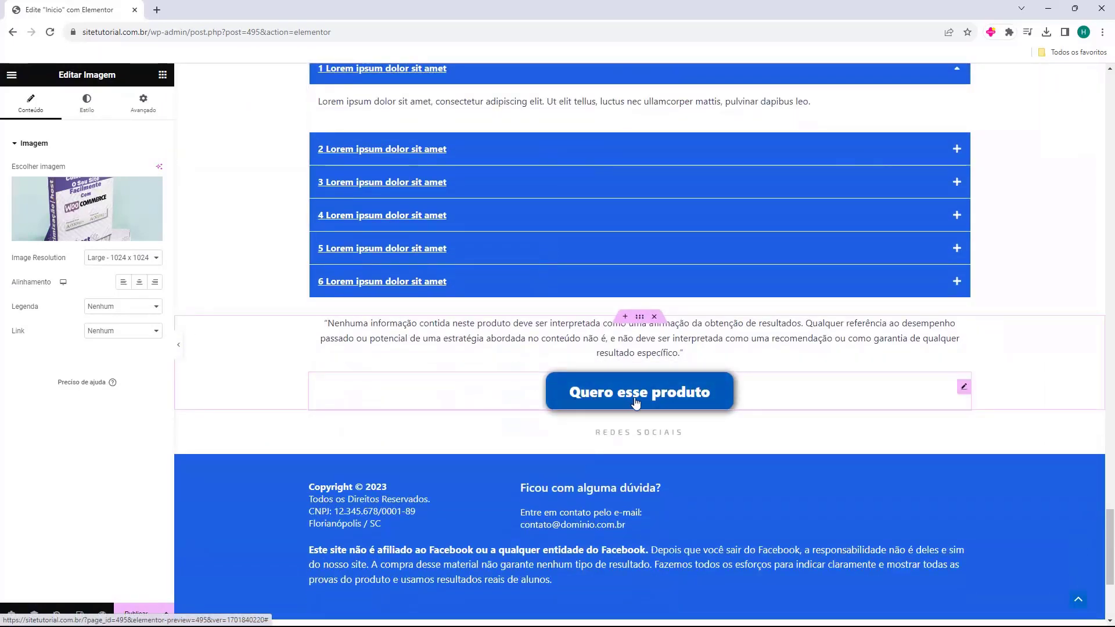
scroll(621, 395, down, 1)
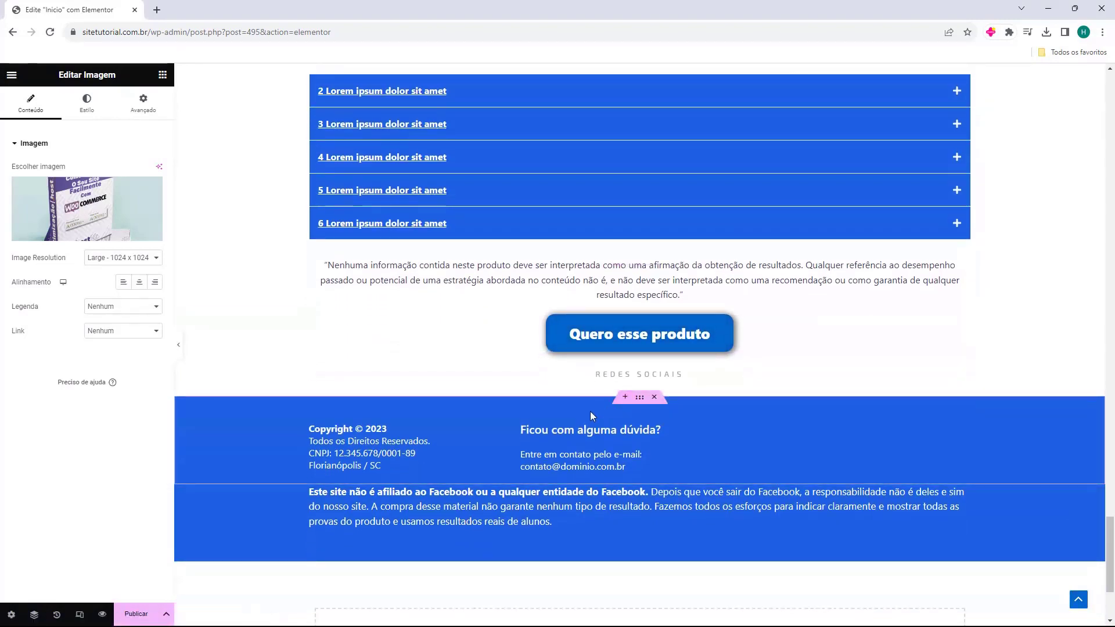
scroll(524, 414, up, 20)
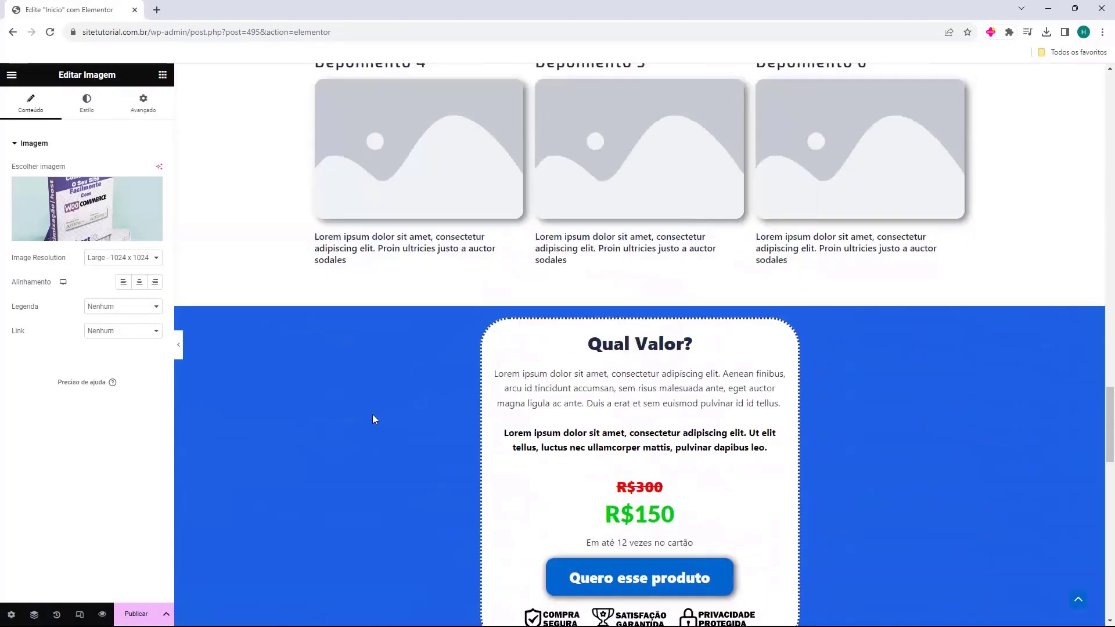
scroll(267, 272, up, 20)
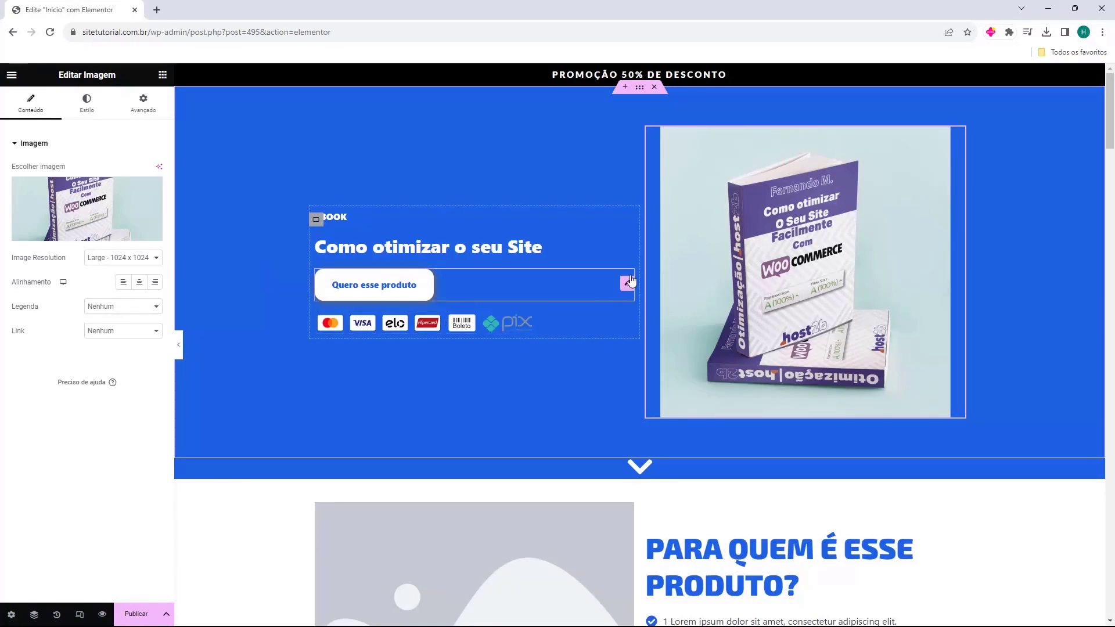
scroll(617, 270, down, 12)
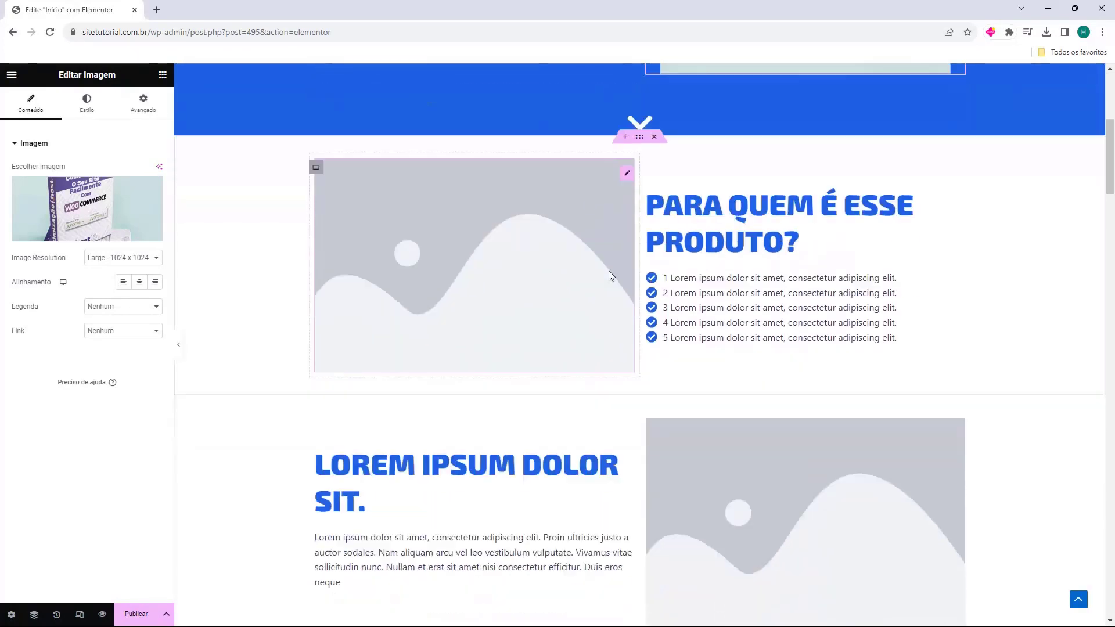
scroll(606, 272, down, 15)
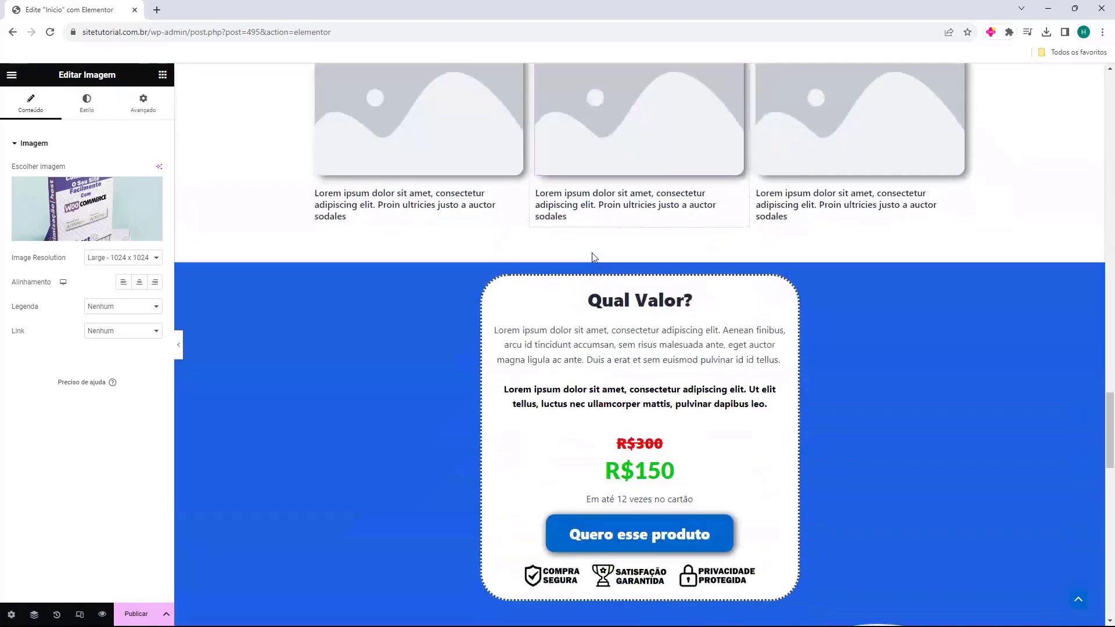
scroll(604, 348, down, 10)
scroll(481, 407, up, 20)
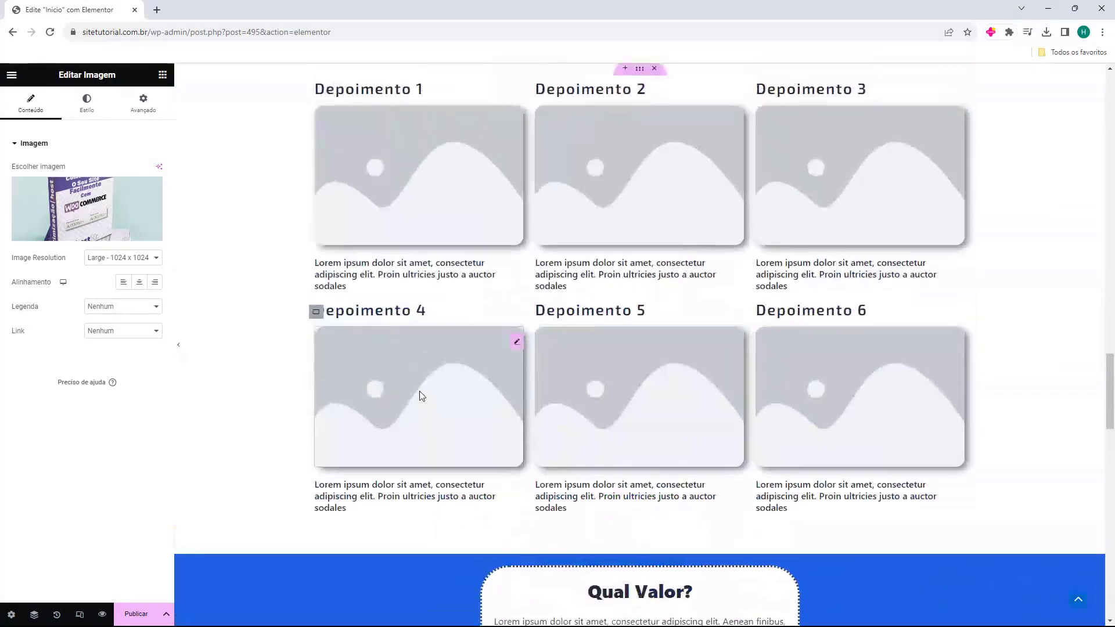
scroll(410, 387, up, 20)
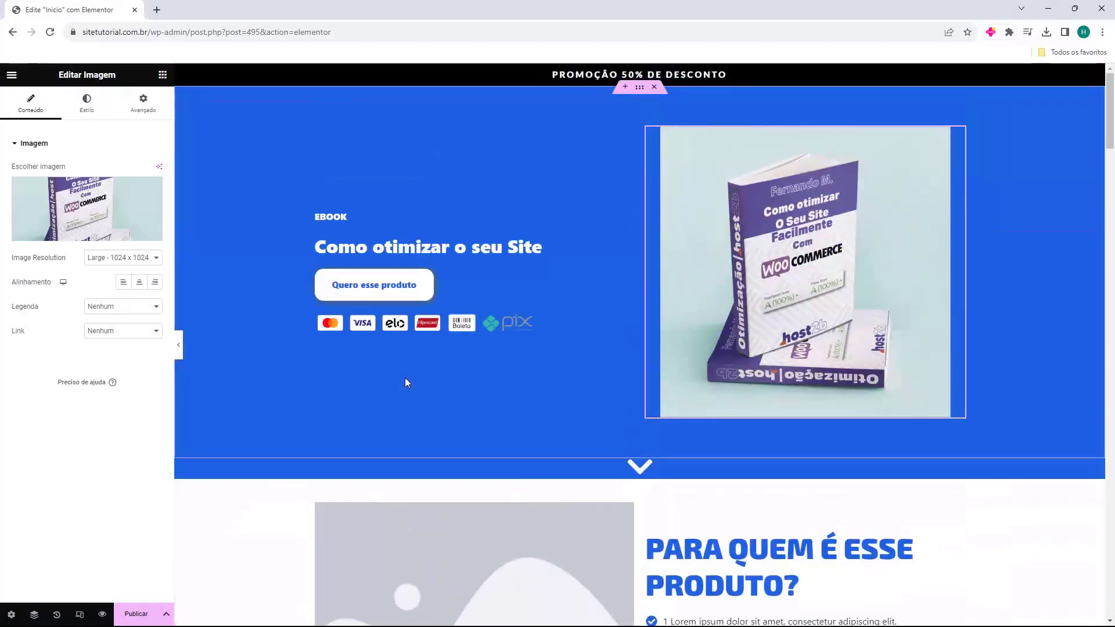
scroll(422, 383, down, 20)
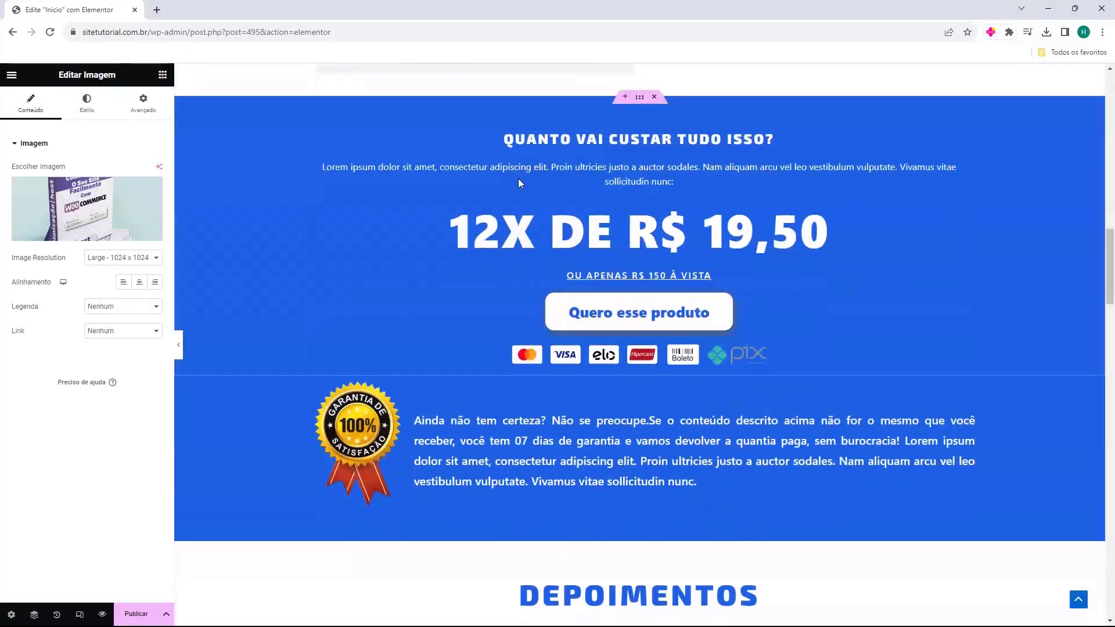
scroll(637, 367, down, 8)
scroll(459, 302, up, 4)
scroll(607, 350, down, 5)
scroll(607, 349, down, 8)
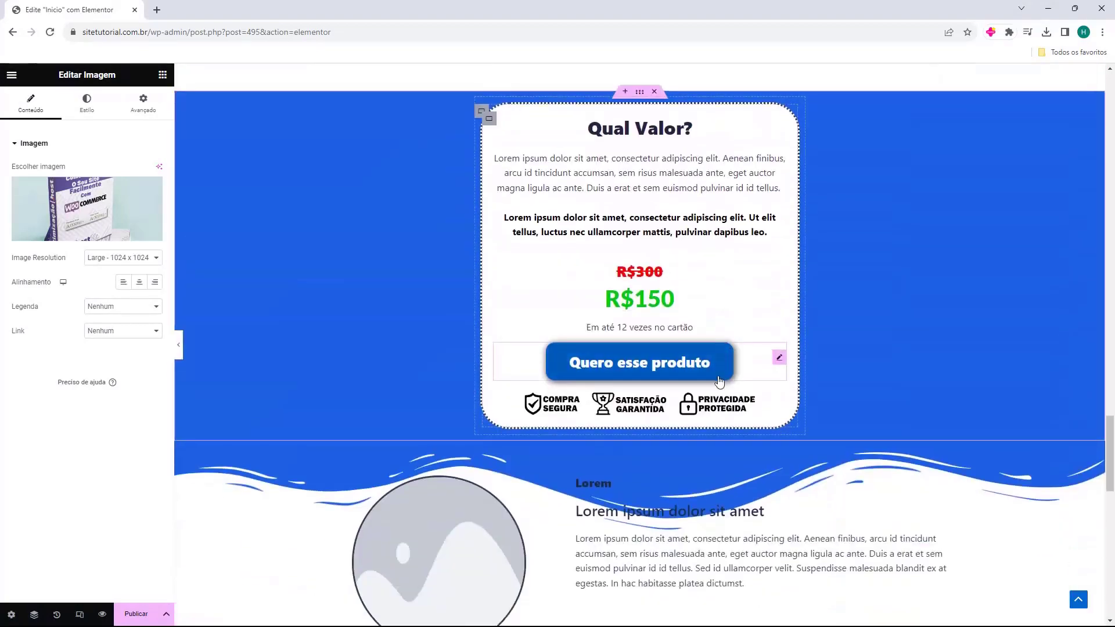
scroll(720, 369, up, 7)
scroll(526, 331, up, 20)
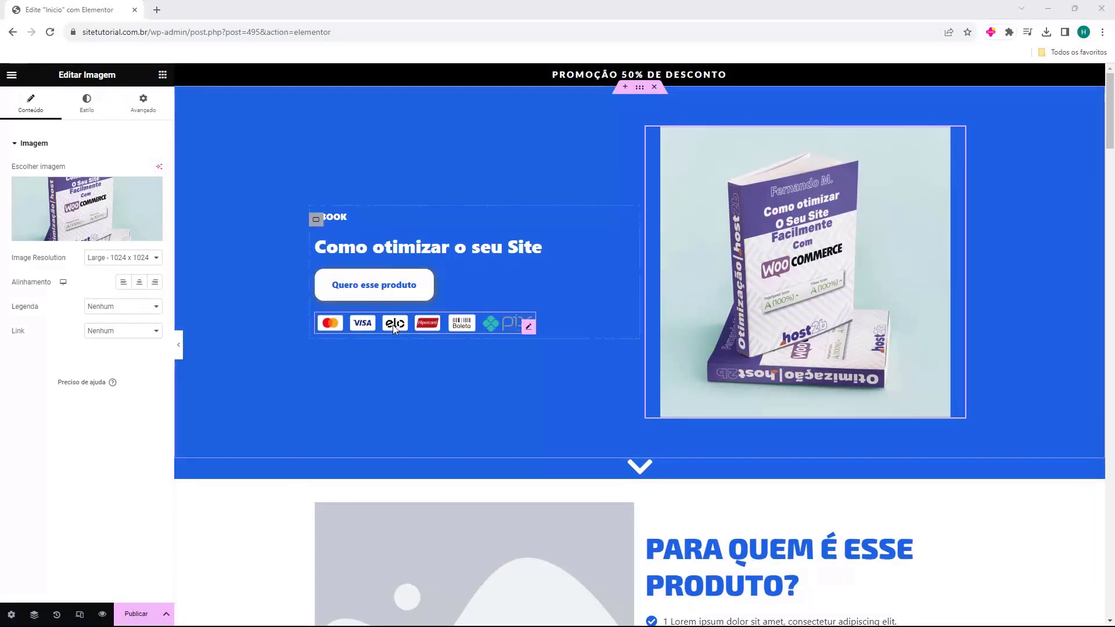
click(372, 288)
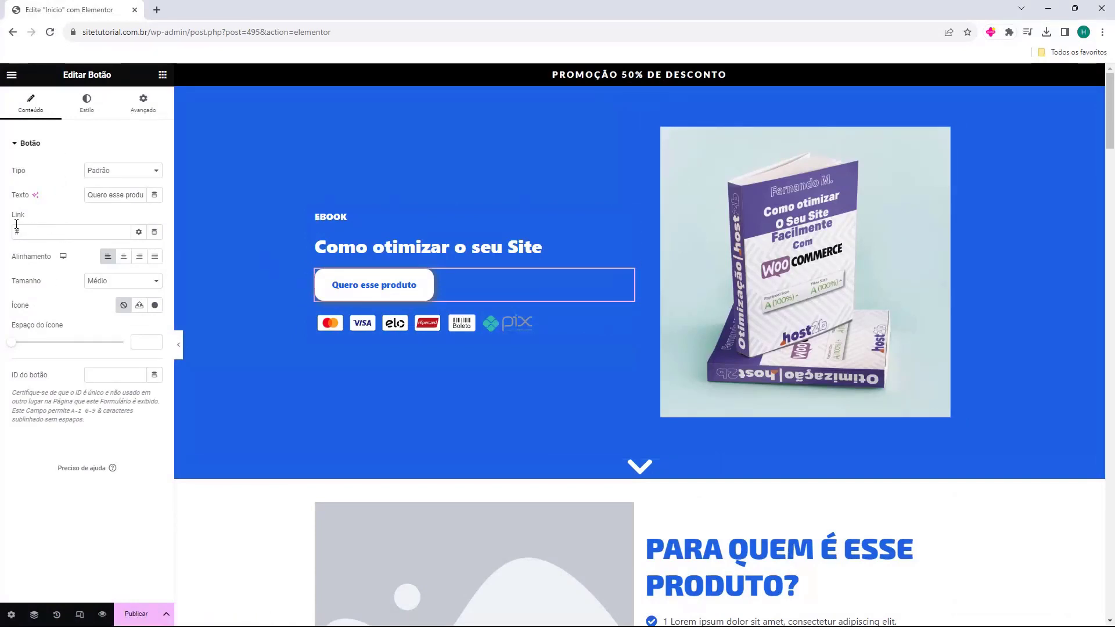
drag(23, 230, 14, 237)
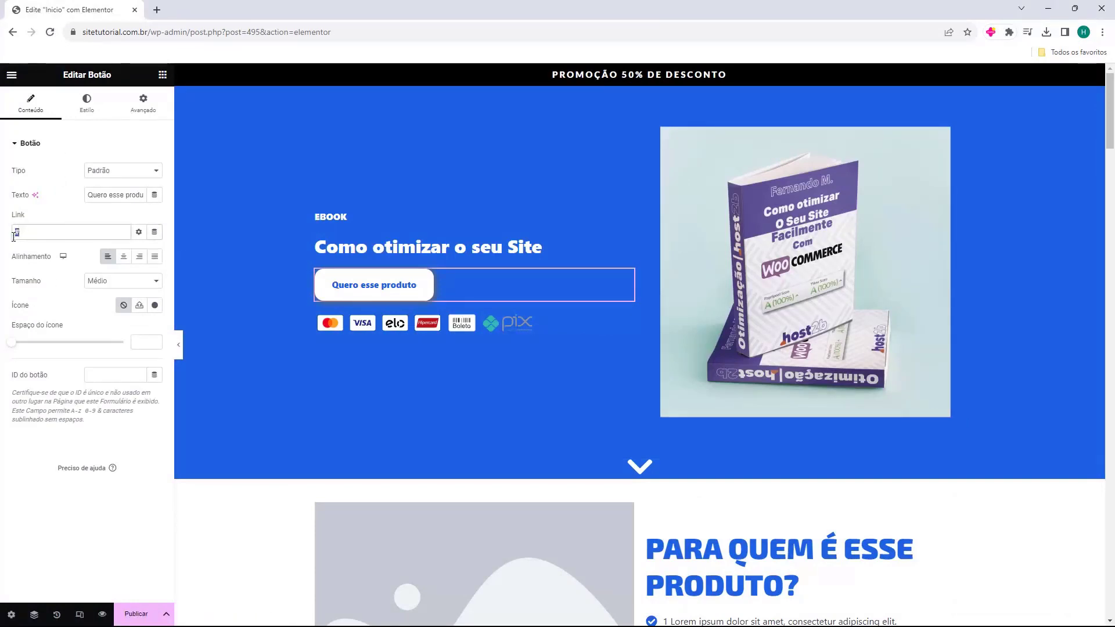
key(BackSpace)
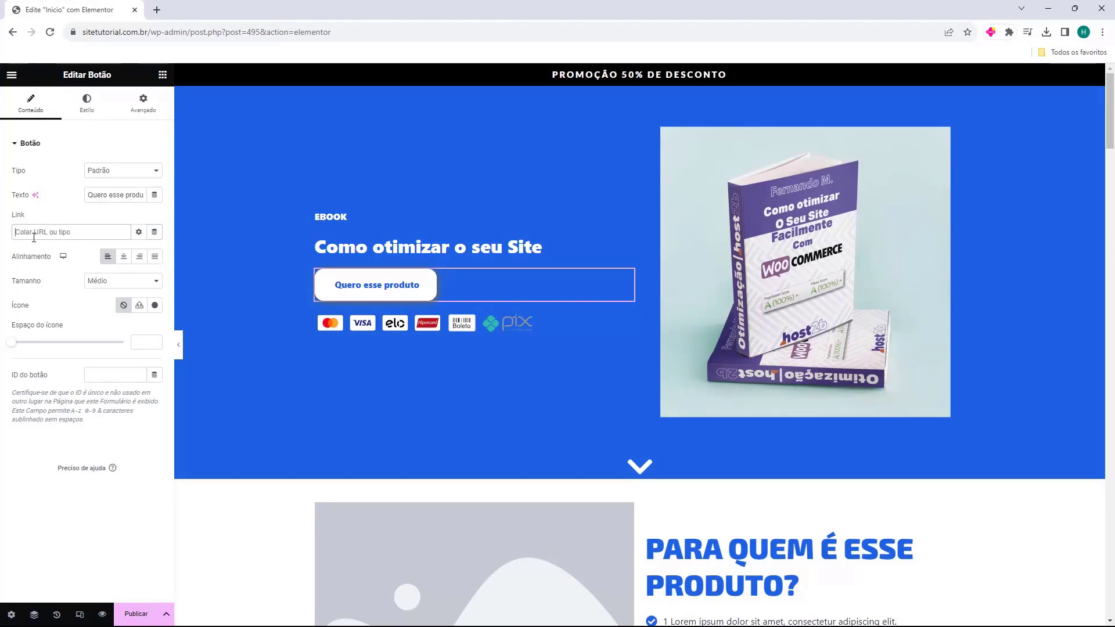
key(ctrl+v)
drag(70, 235, 125, 232)
click(36, 234)
click(78, 233)
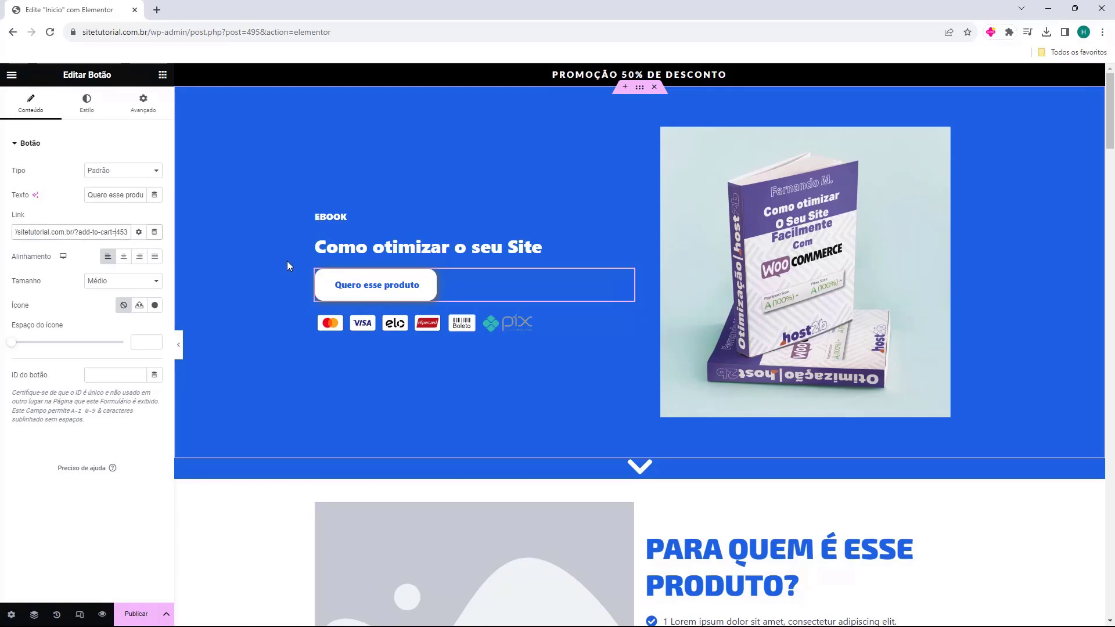
key(Home)
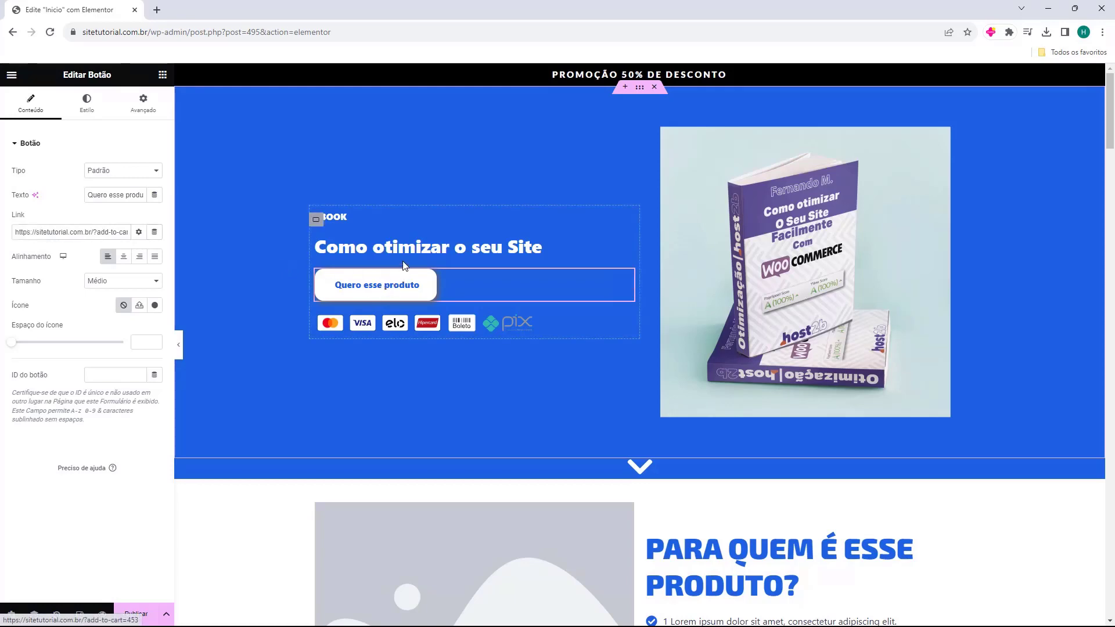
Paste the same ?add-to-cart=453 link into the pricing, Qual Valor and final buttons.
scroll(420, 224, down, 15)
scroll(426, 228, down, 2)
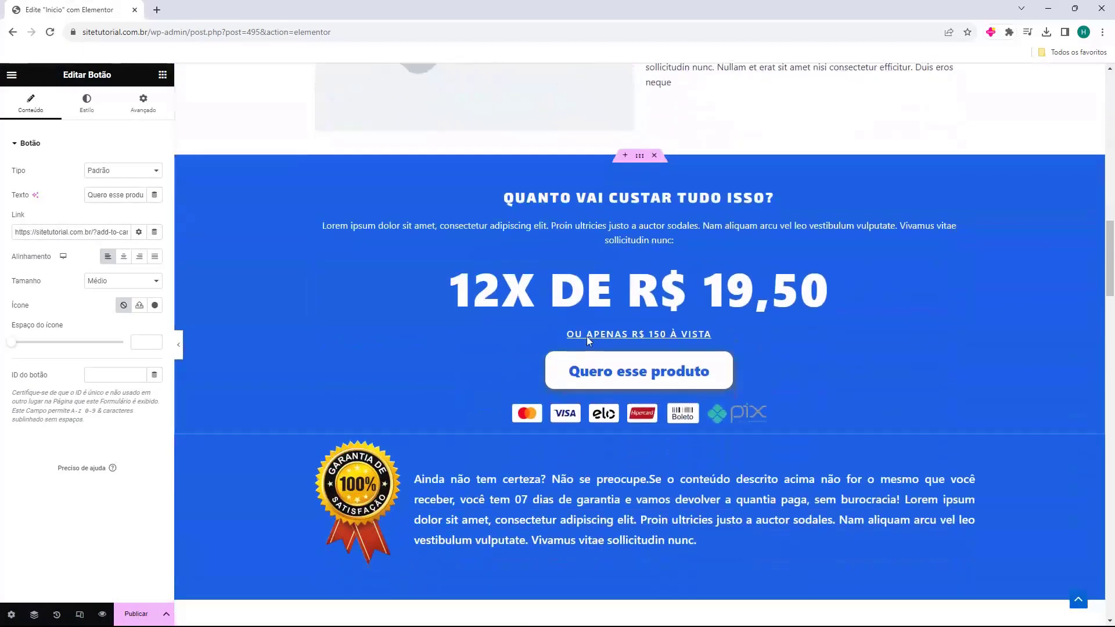
click(619, 369)
click(46, 232)
key(ctrl+a)
key(ctrl+v)
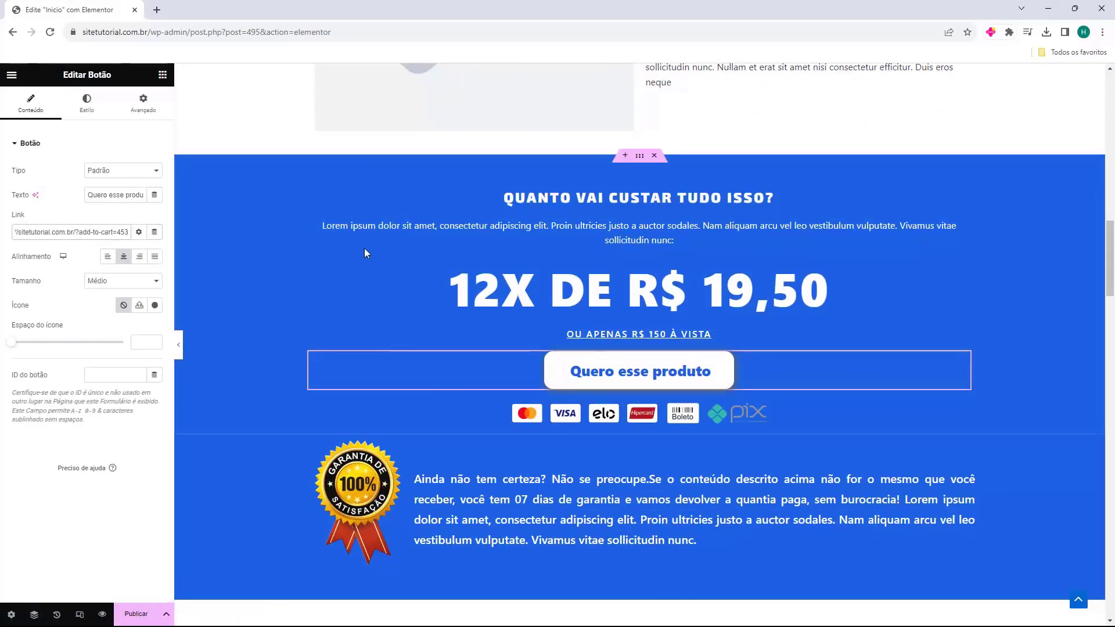
scroll(436, 241, down, 15)
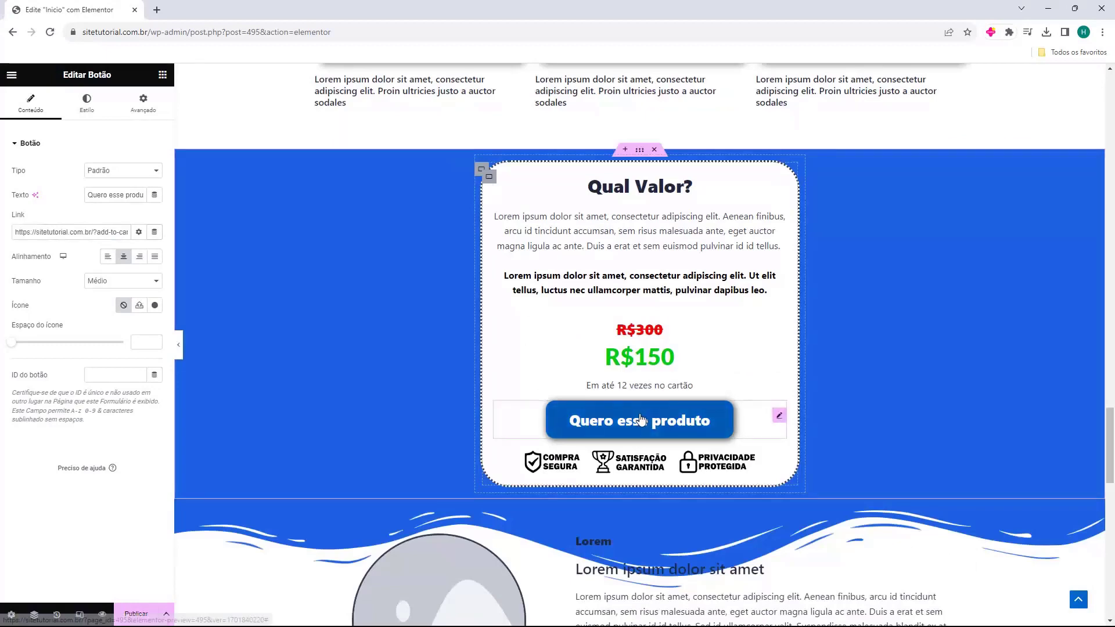
key(ctrl+z)
key(ctrl+v)
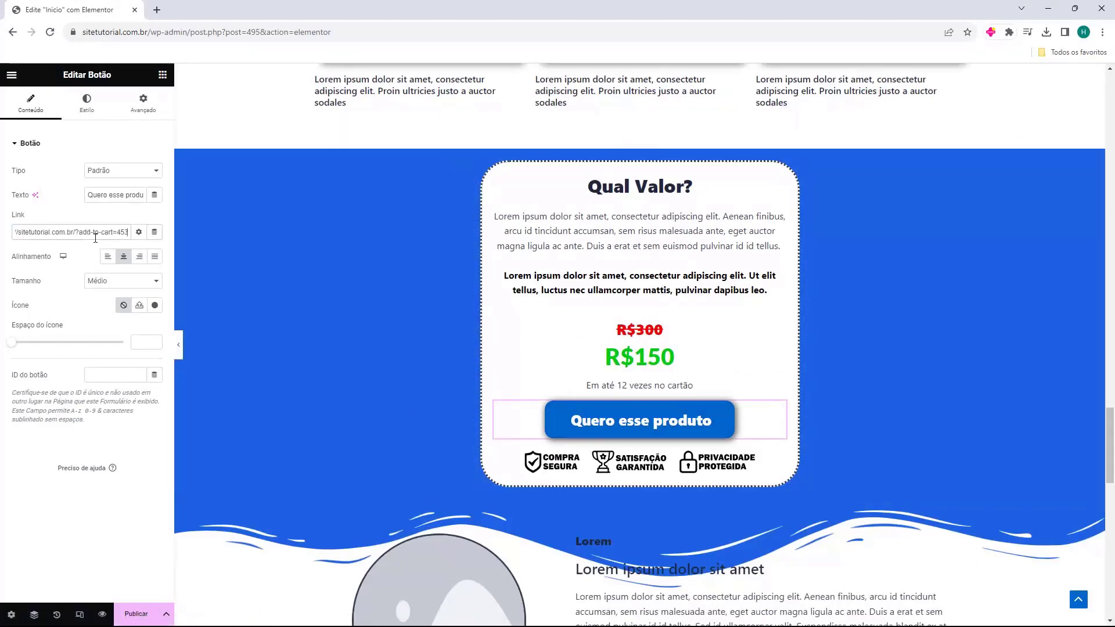
key(ctrl+z)
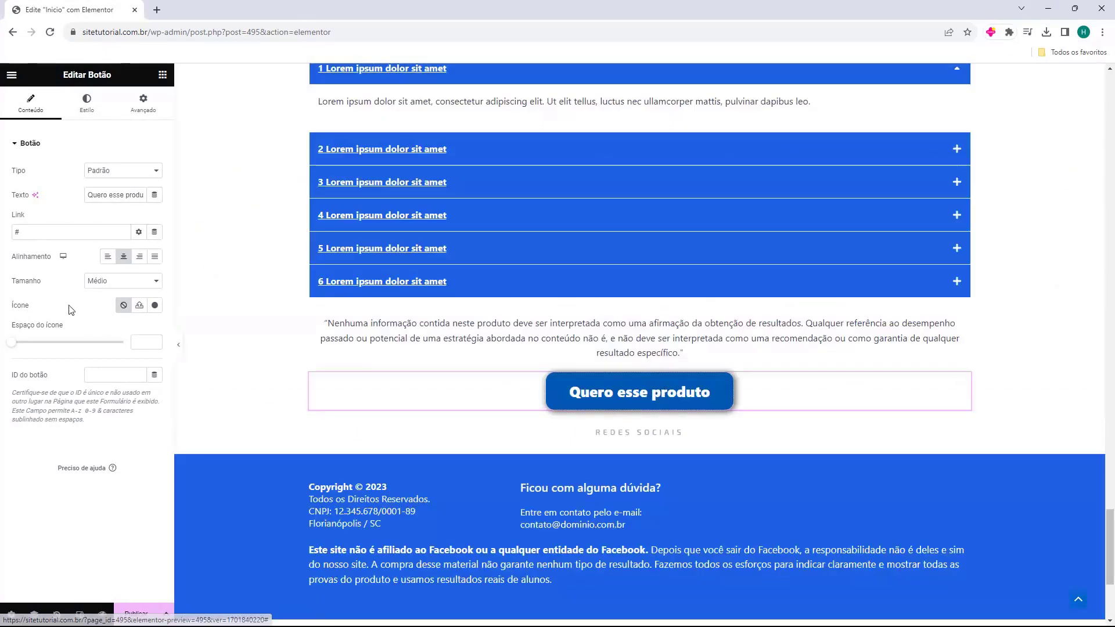
text(https://sitetutorial.com.br/?add-to-cart=453)
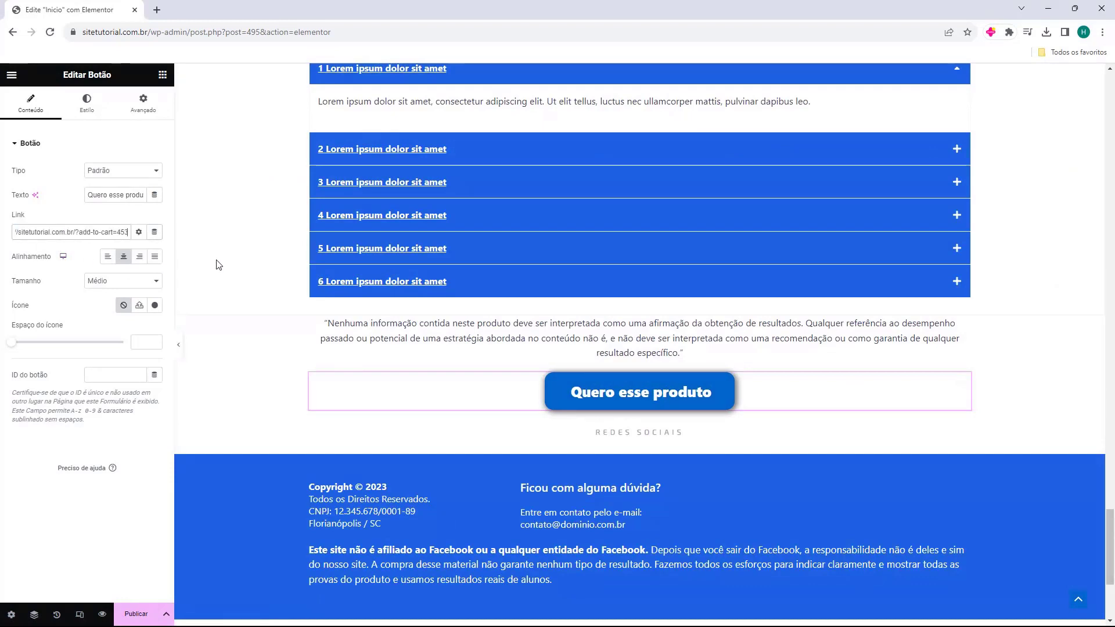
scroll(236, 293, down, 2)
click(349, 396)
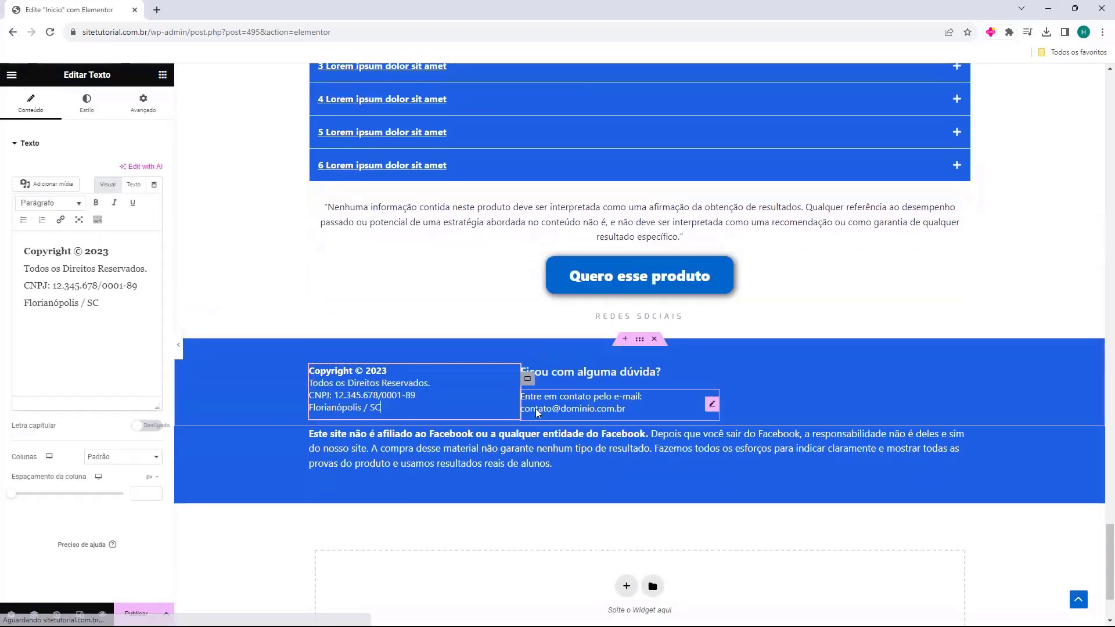
click(581, 402)
click(521, 453)
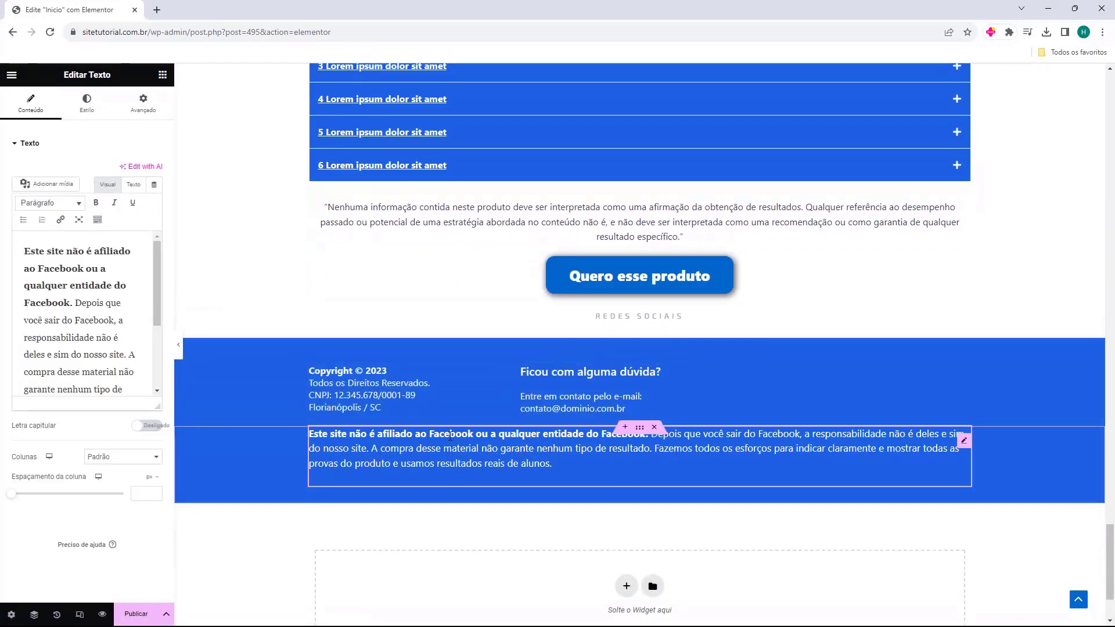
click(512, 375)
drag(512, 375, 584, 416)
click(584, 408)
click(587, 372)
scroll(477, 348, up, 2)
click(468, 344)
scroll(468, 344, up, 6)
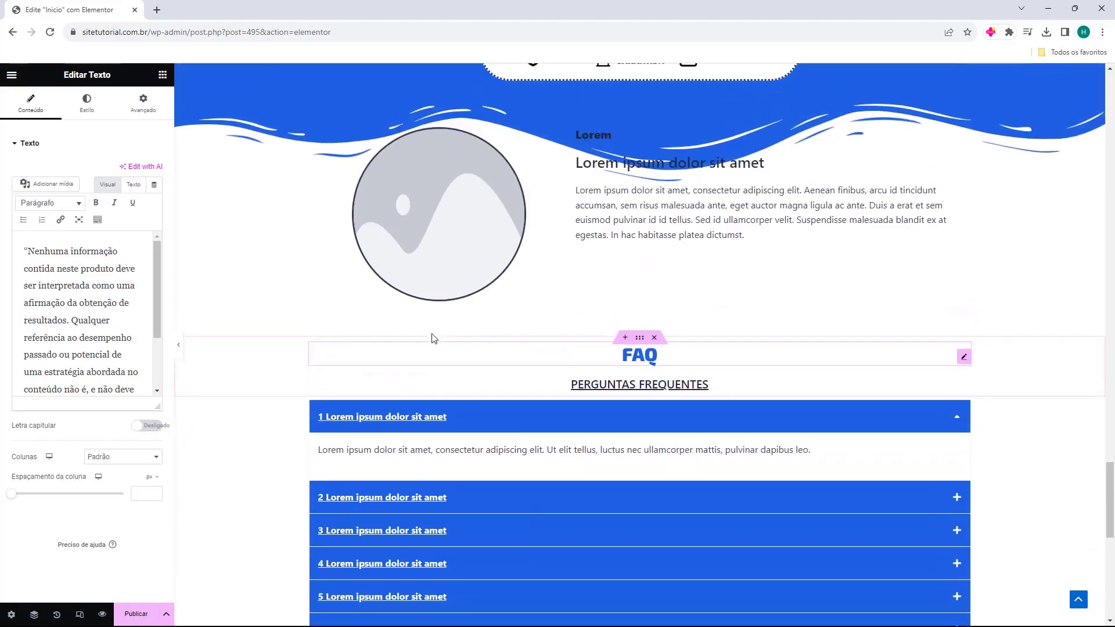
scroll(432, 338, up, 10)
scroll(433, 340, up, 14)
scroll(436, 344, up, 6)
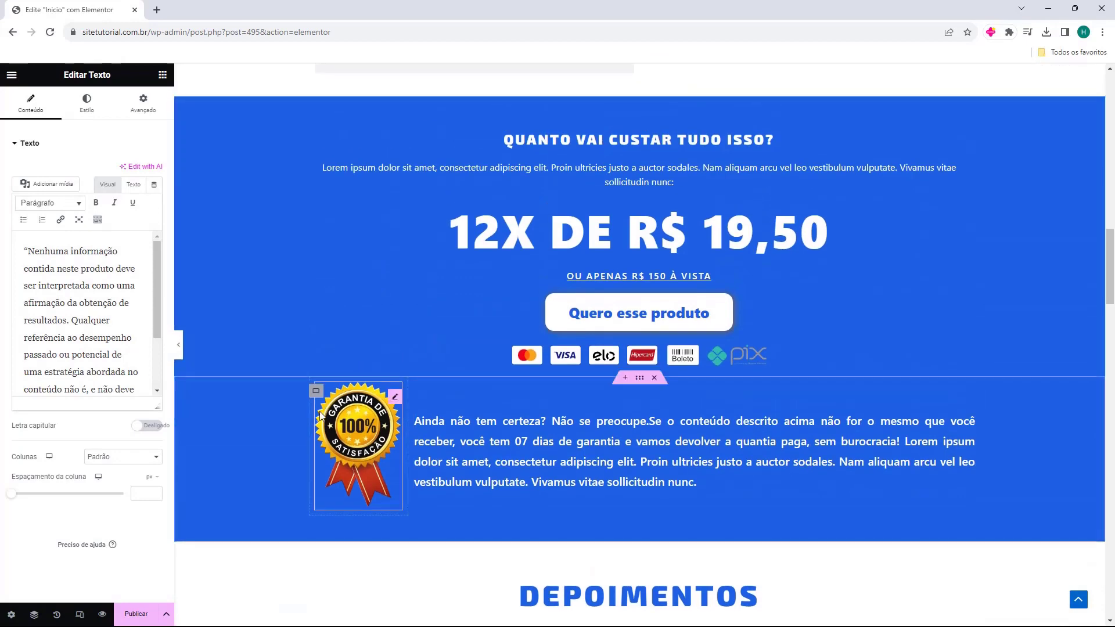
scroll(321, 413, up, 15)
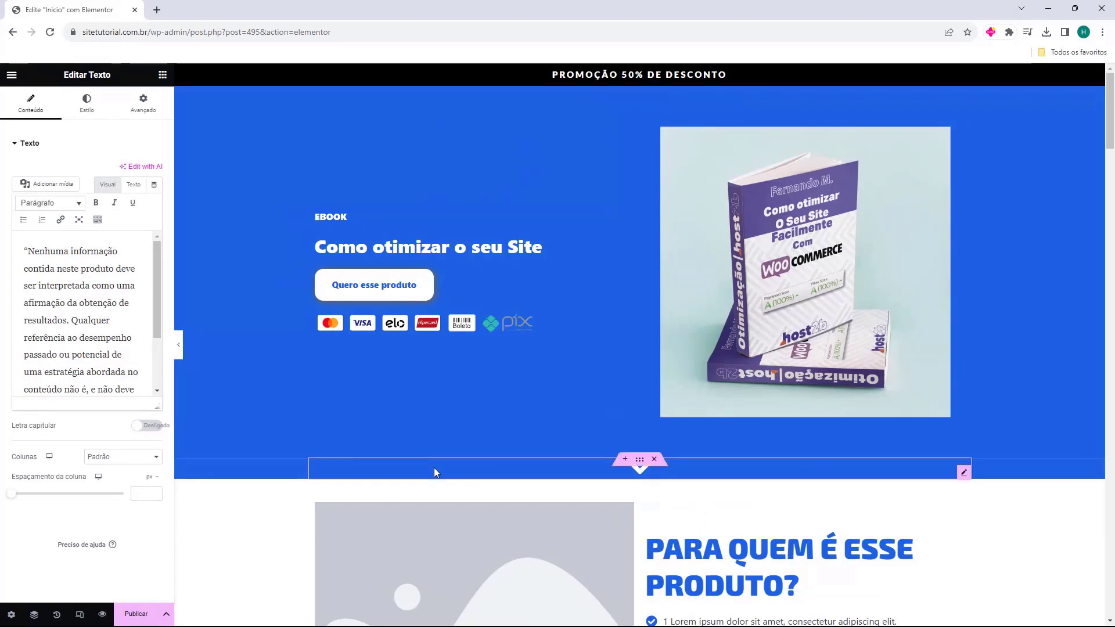
Publish the Inicio landing page and view it live in a new tab.
click(134, 617)
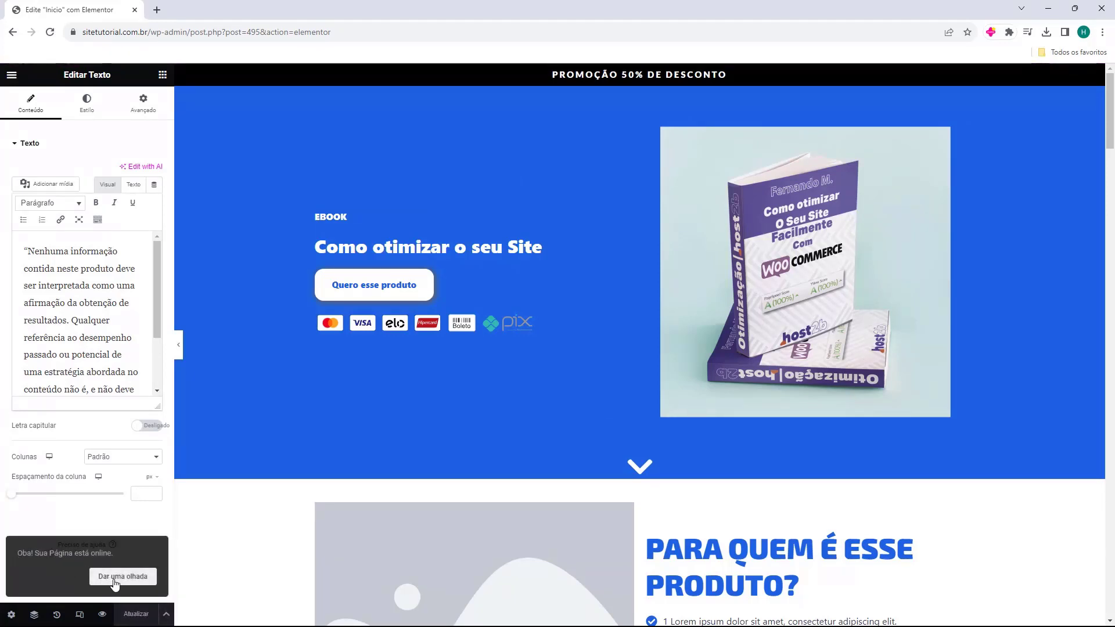
click(120, 576)
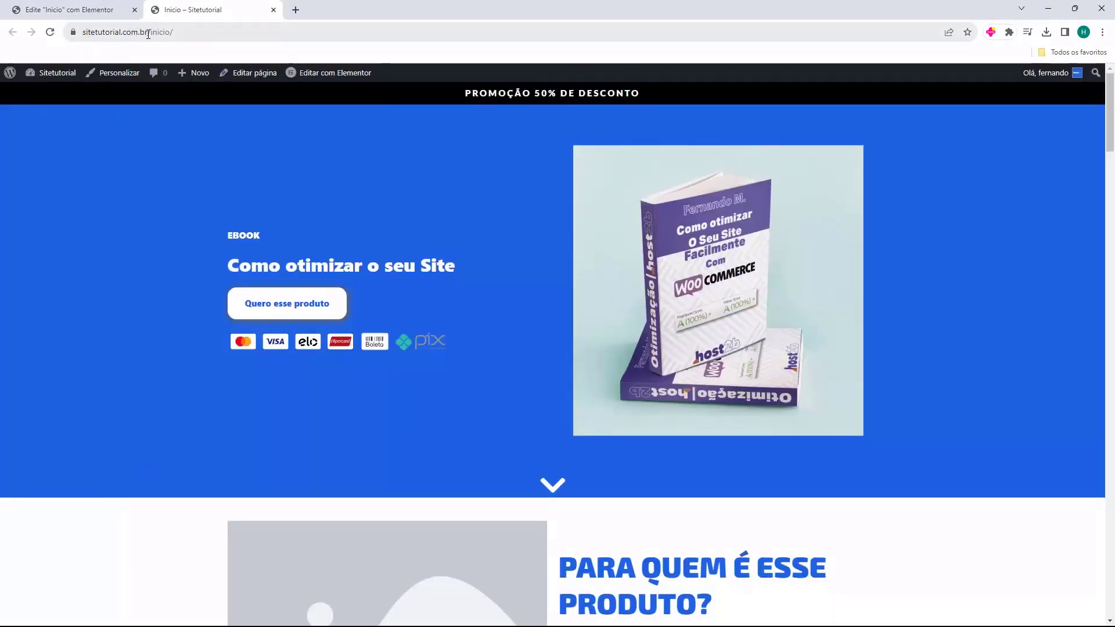
scroll(564, 331, down, 20)
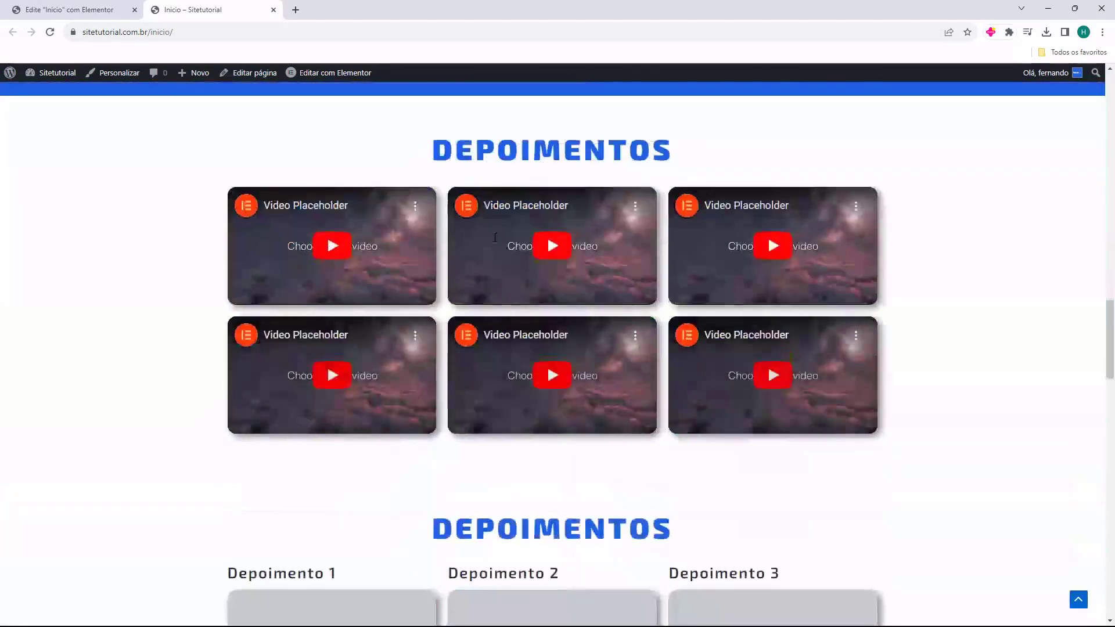
scroll(503, 270, down, 10)
scroll(511, 290, up, 20)
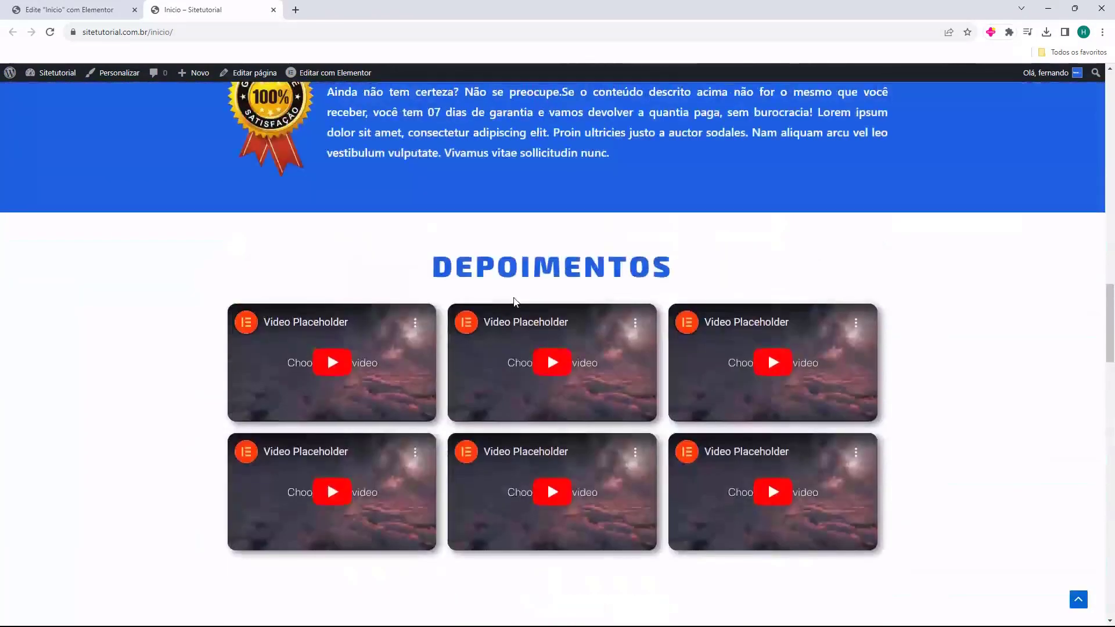
scroll(513, 299, up, 10)
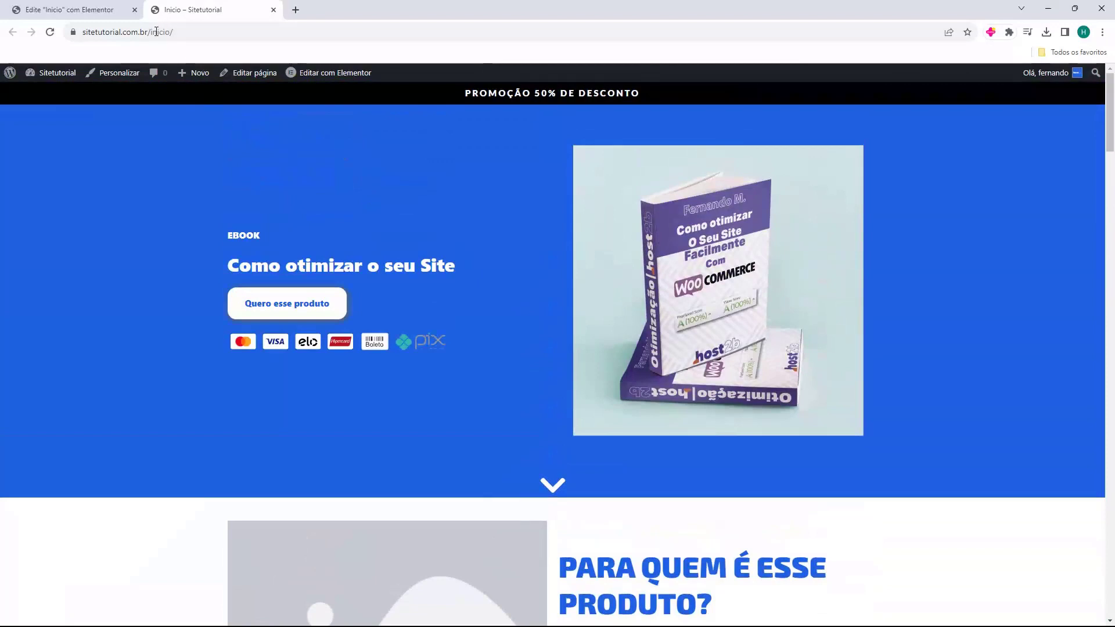
Strip 'inicio/' to load the bare site address, confirm an empty homepage, then close the tab.
double_click(155, 32)
click(209, 34)
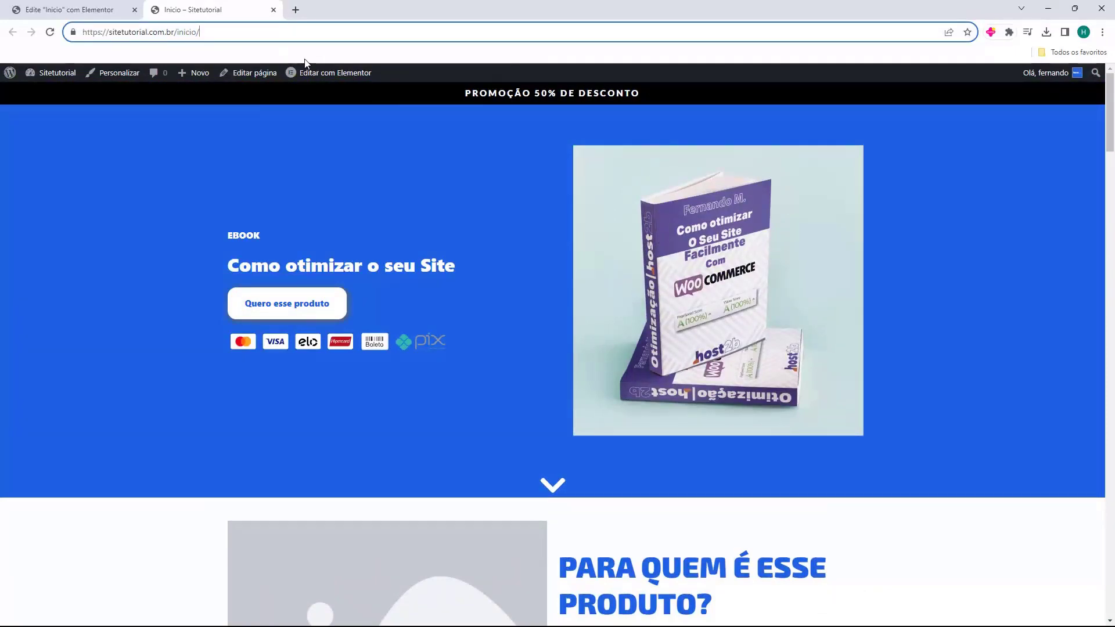
drag(239, 34, 185, 40)
key(BackSpace)
key(Return)
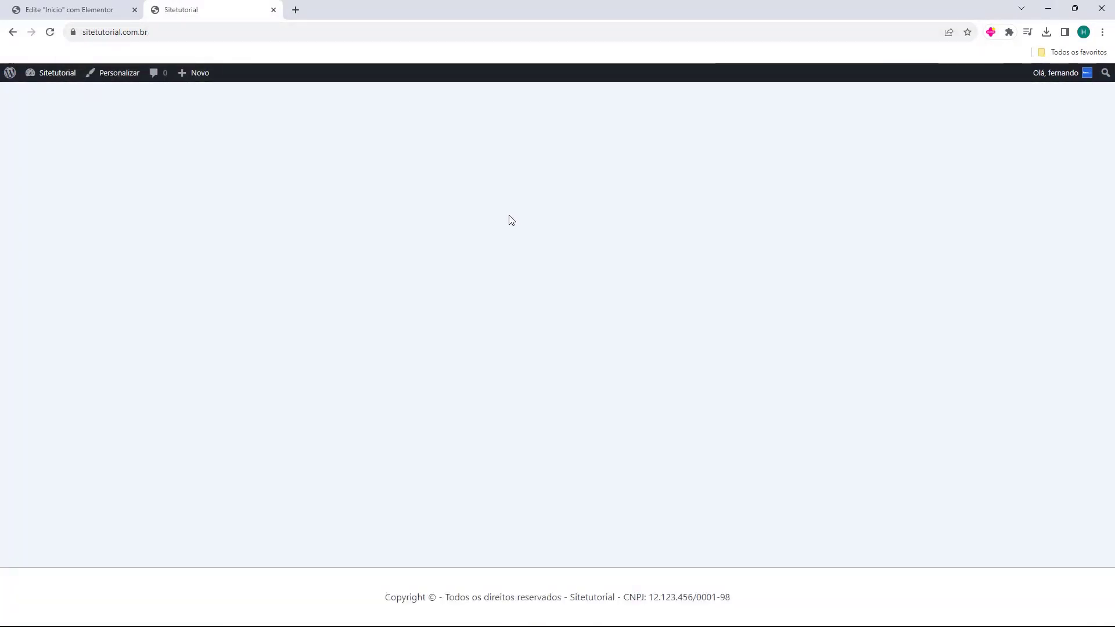
key(ctrl+w)
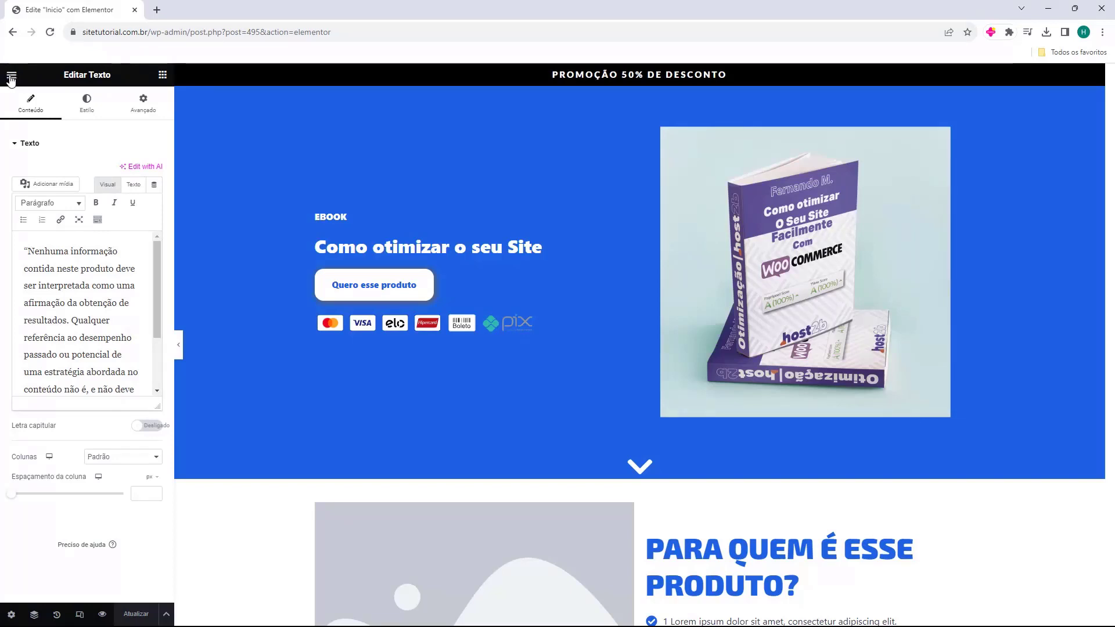
Exit the Elementor editor and go to Configurações > Leitura.
click(11, 77)
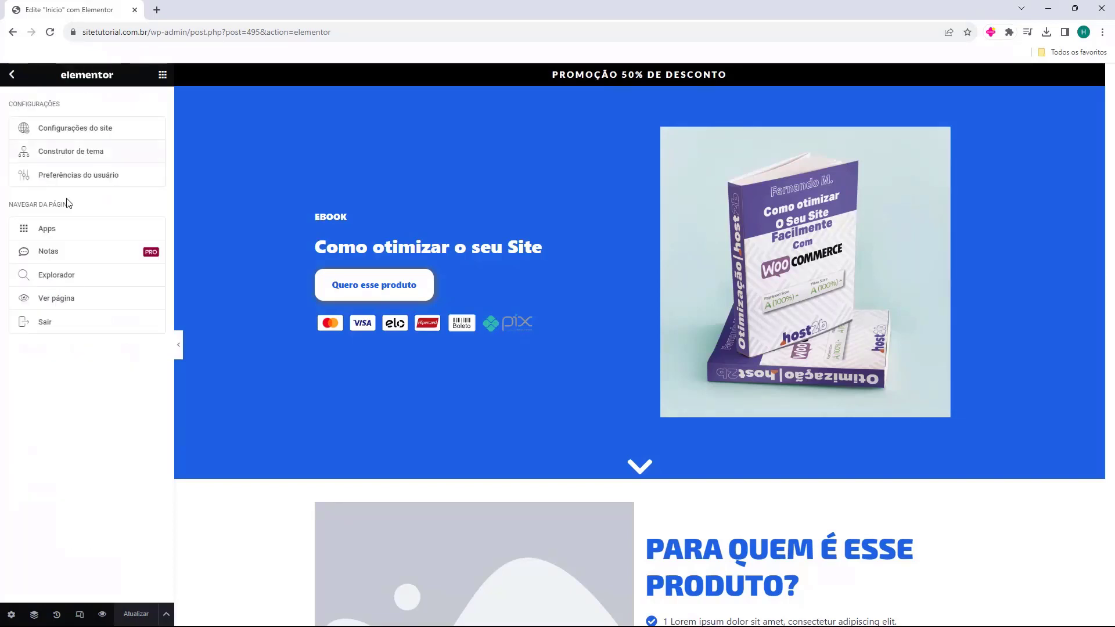
click(42, 325)
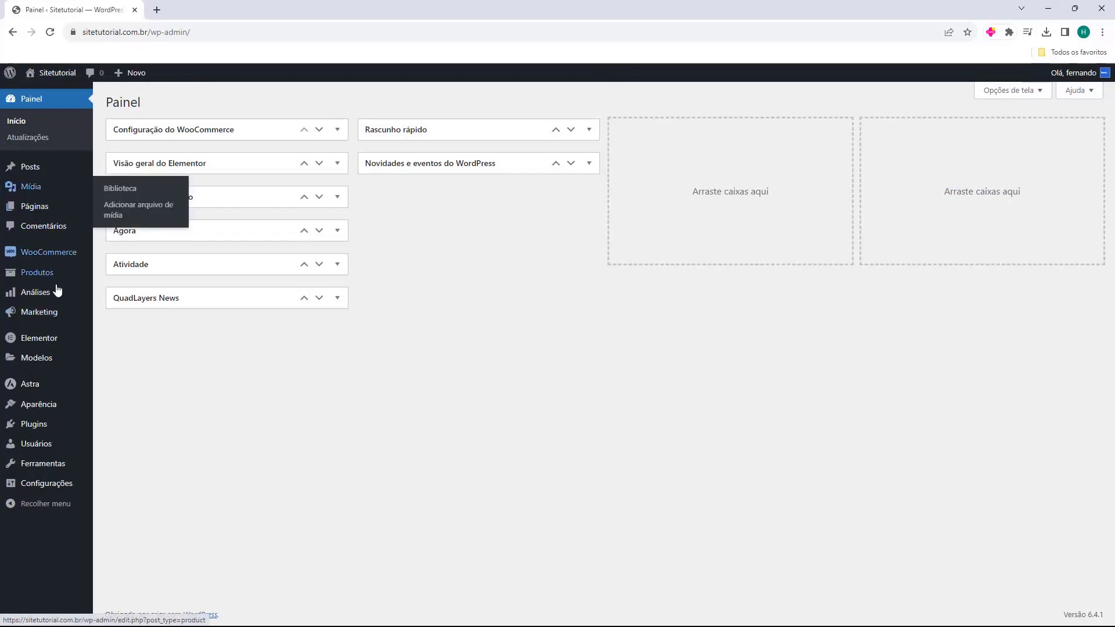
mouse_move(46, 482)
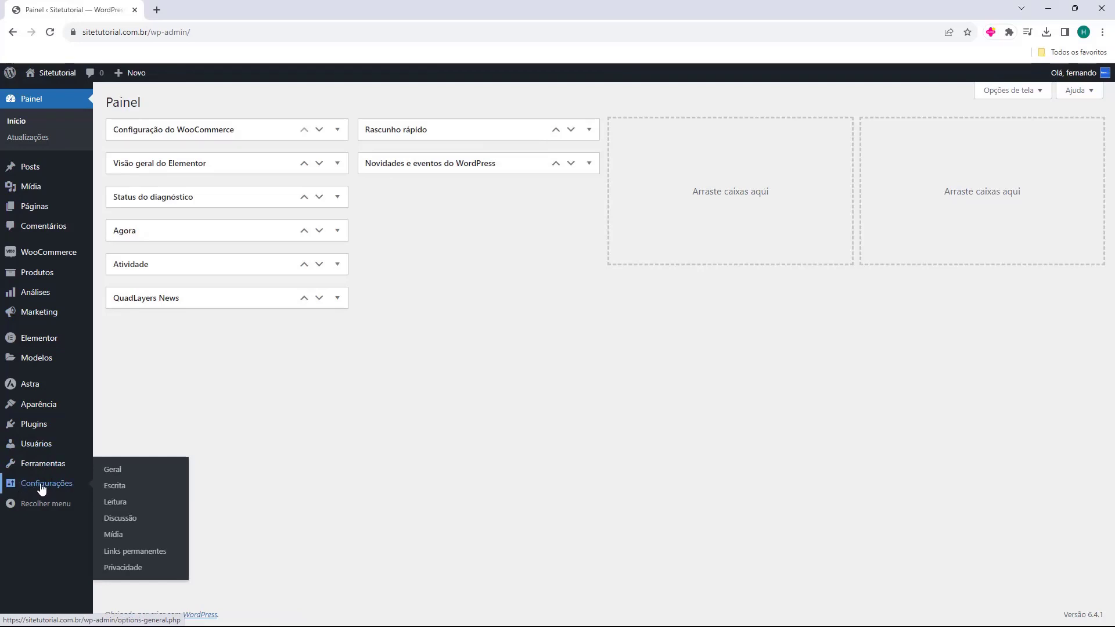
click(111, 506)
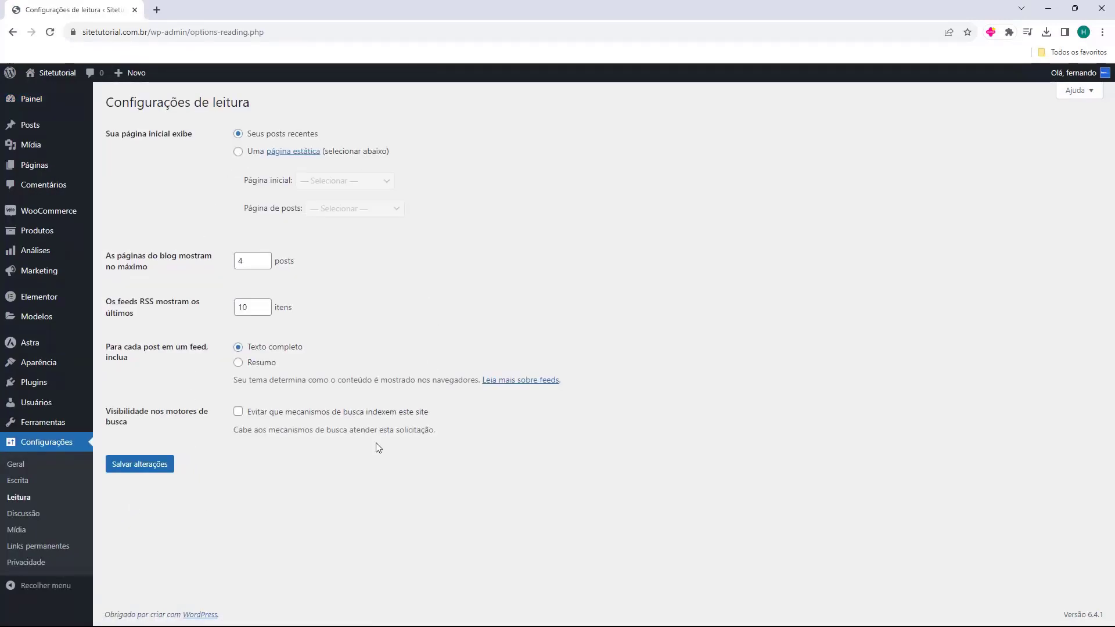
drag(137, 104, 225, 105)
click(204, 136)
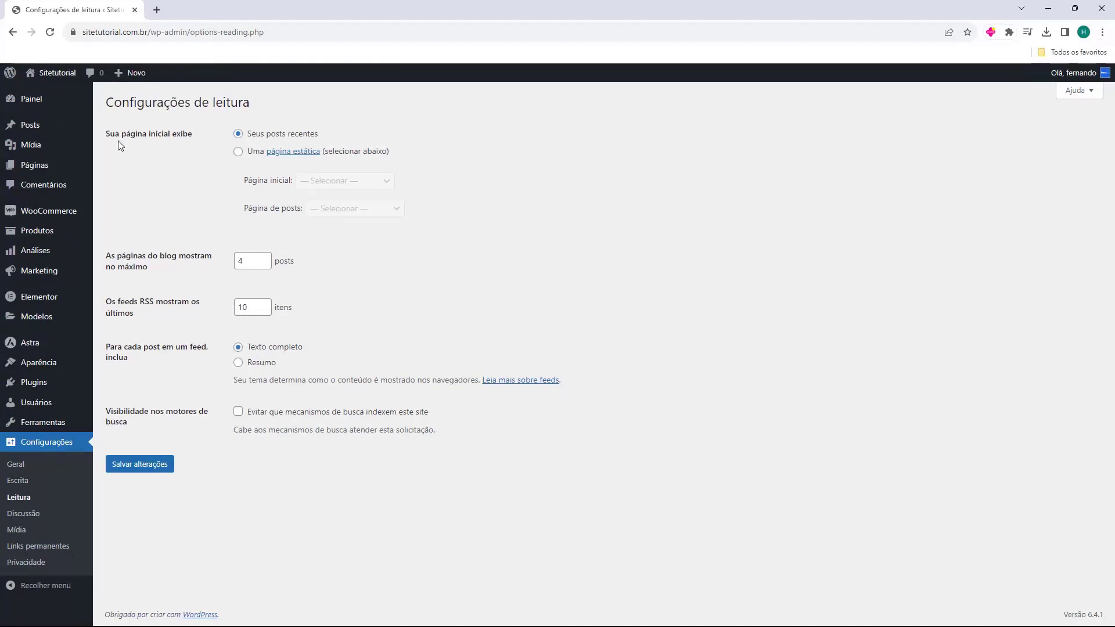
drag(103, 137, 165, 138)
click(172, 148)
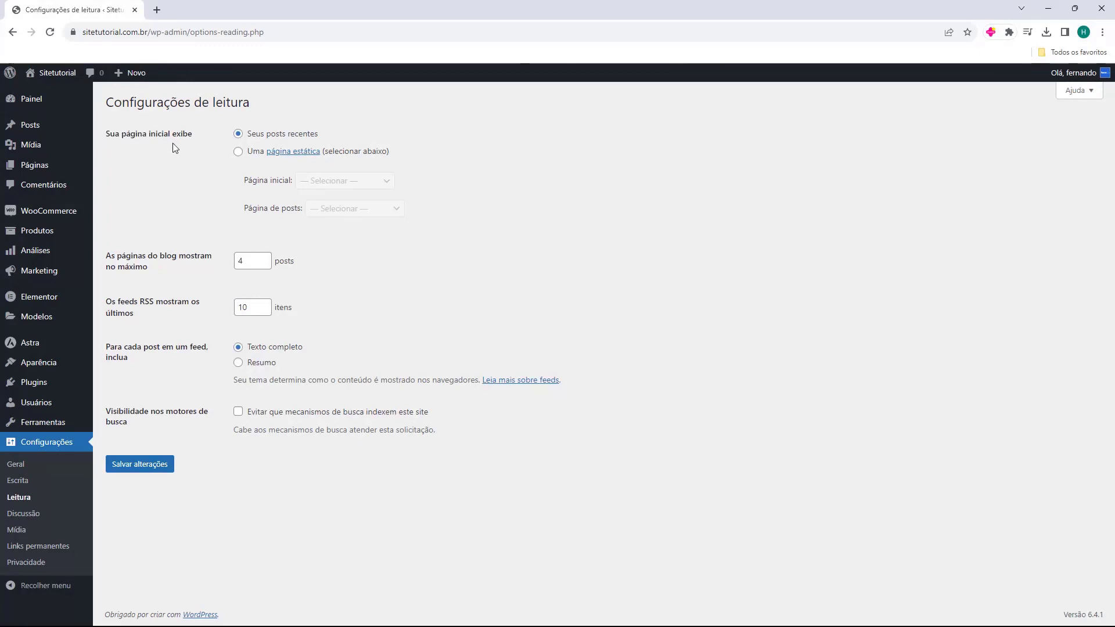
Choose 'Uma página estática' with Inicio as Página inicial and save the changes.
click(238, 152)
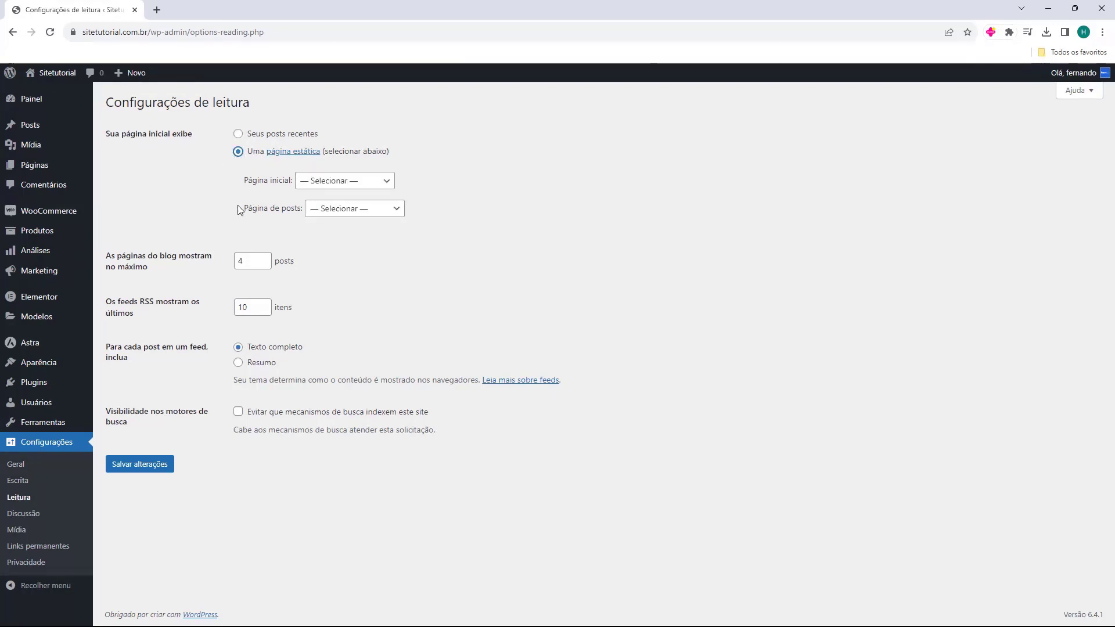
click(327, 185)
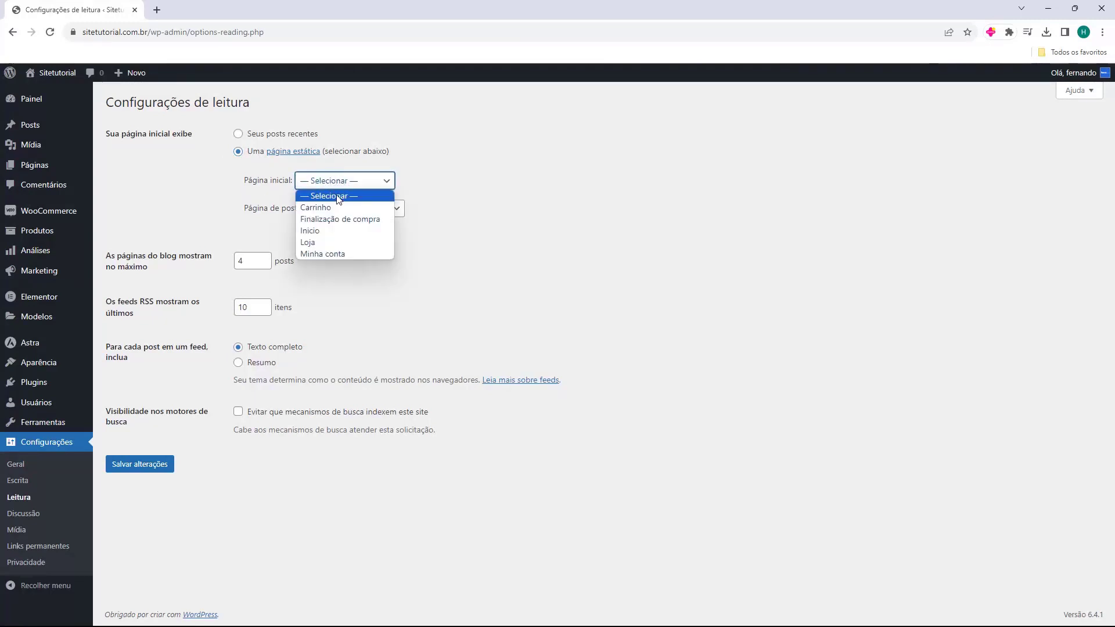
click(308, 230)
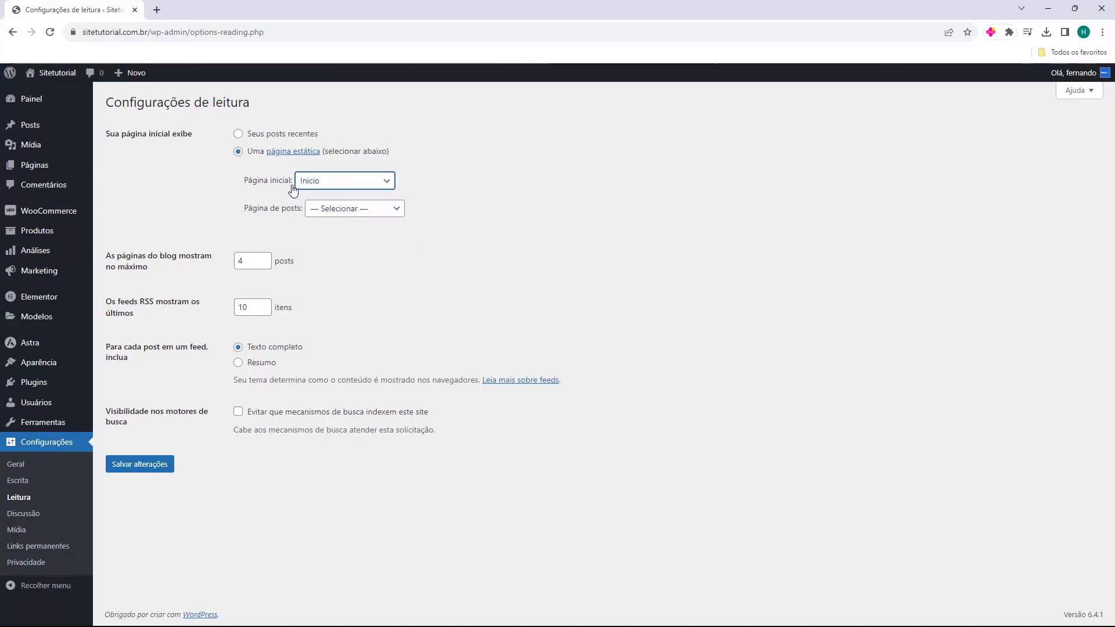
click(247, 187)
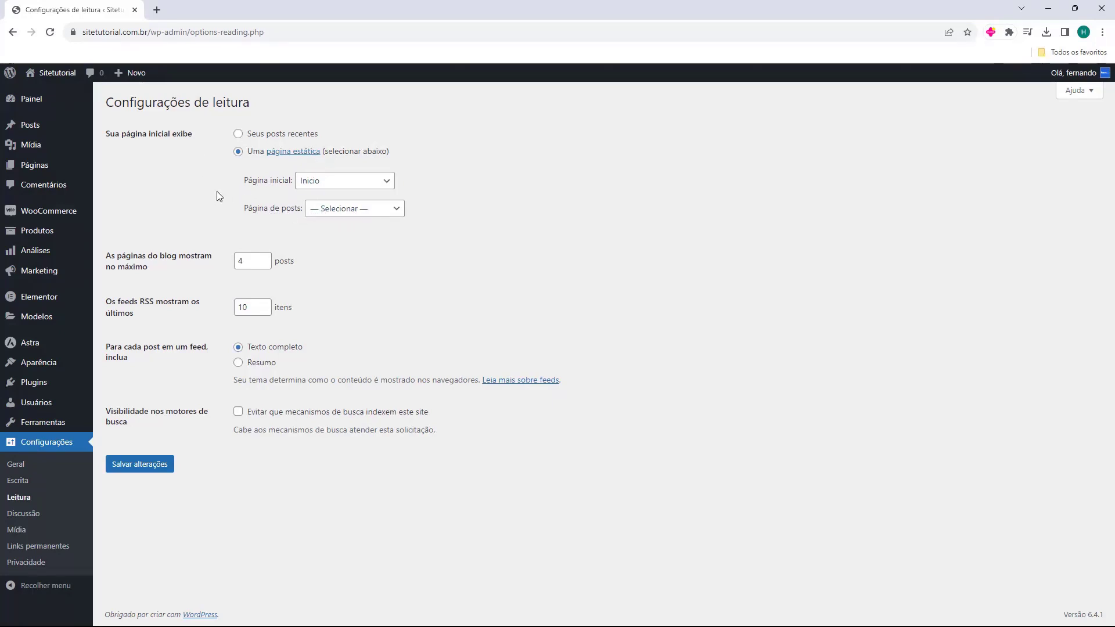
click(141, 470)
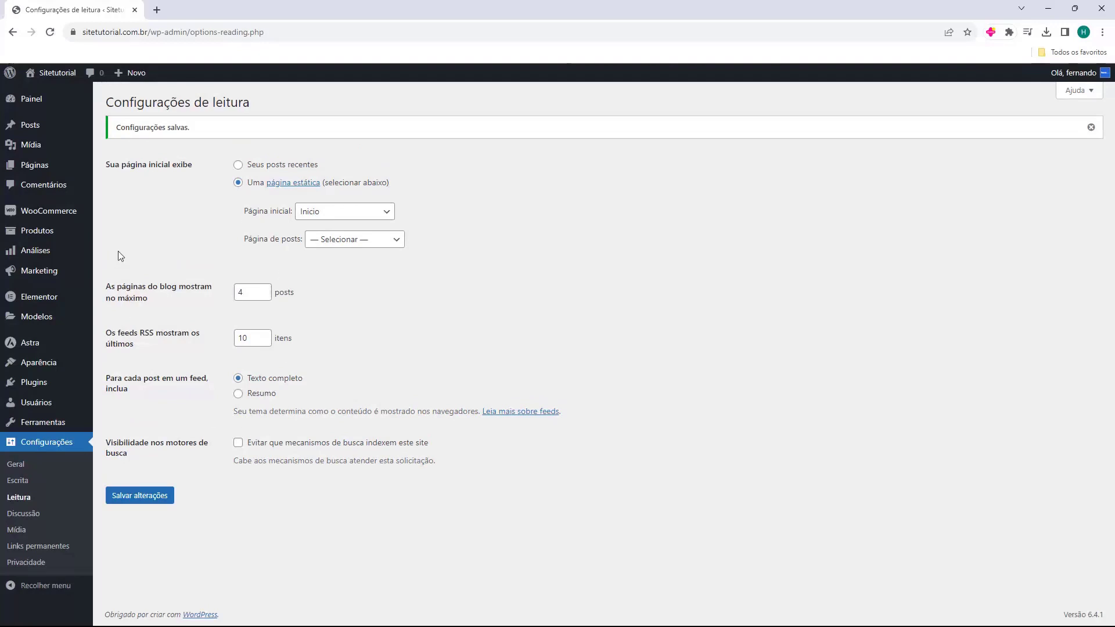
Visit the live homepage and follow the hero 'Quero esse produto' button to checkout.
mouse_move(65, 82)
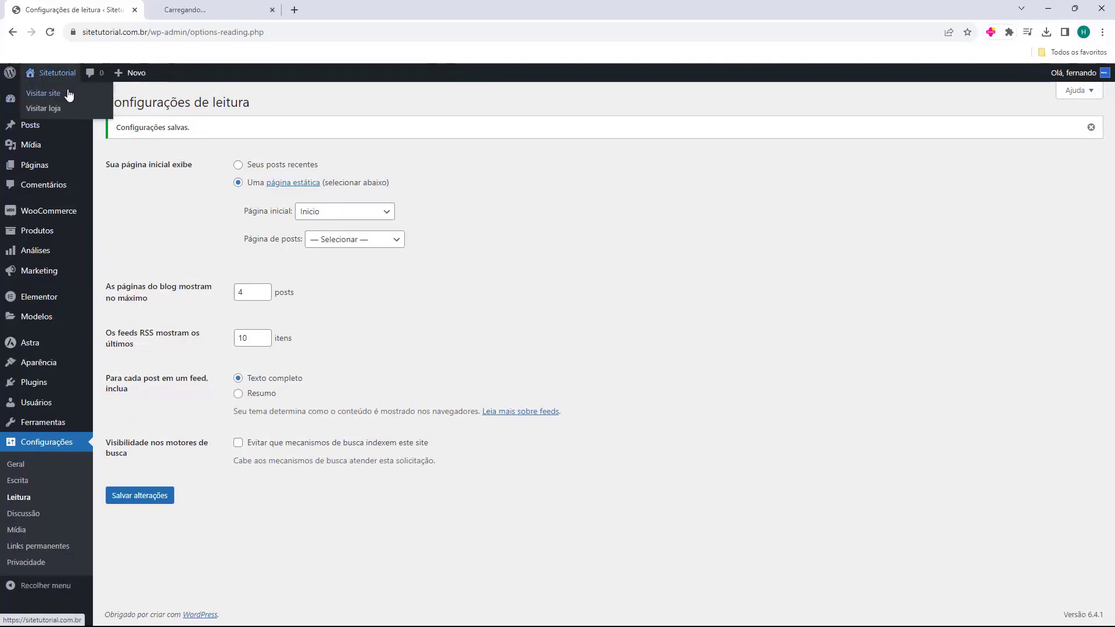
click(204, 10)
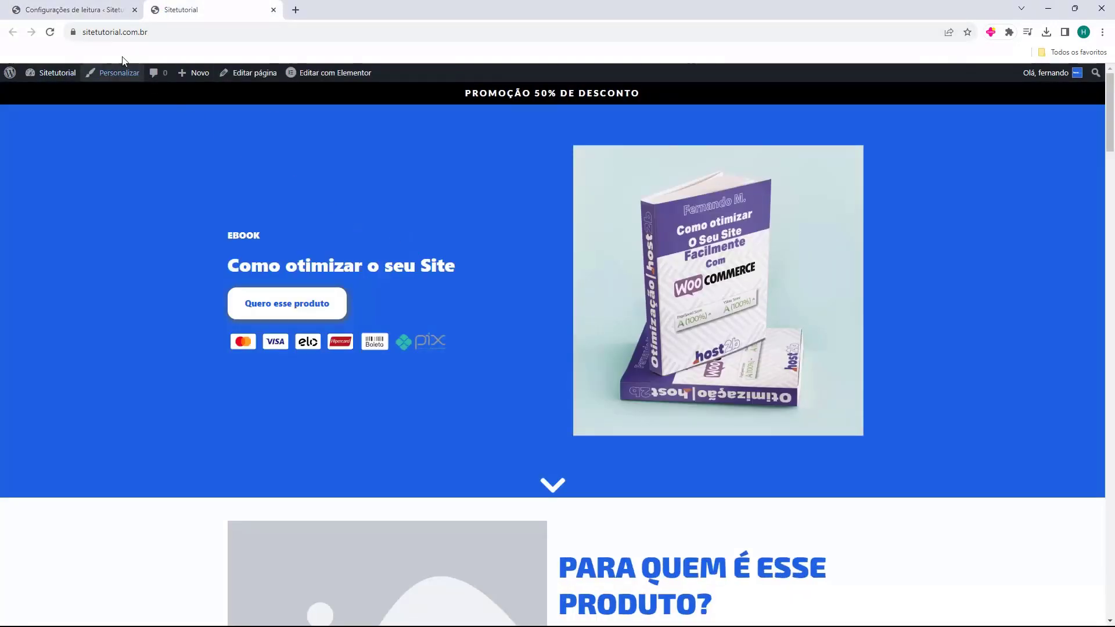
click(165, 34)
click(399, 209)
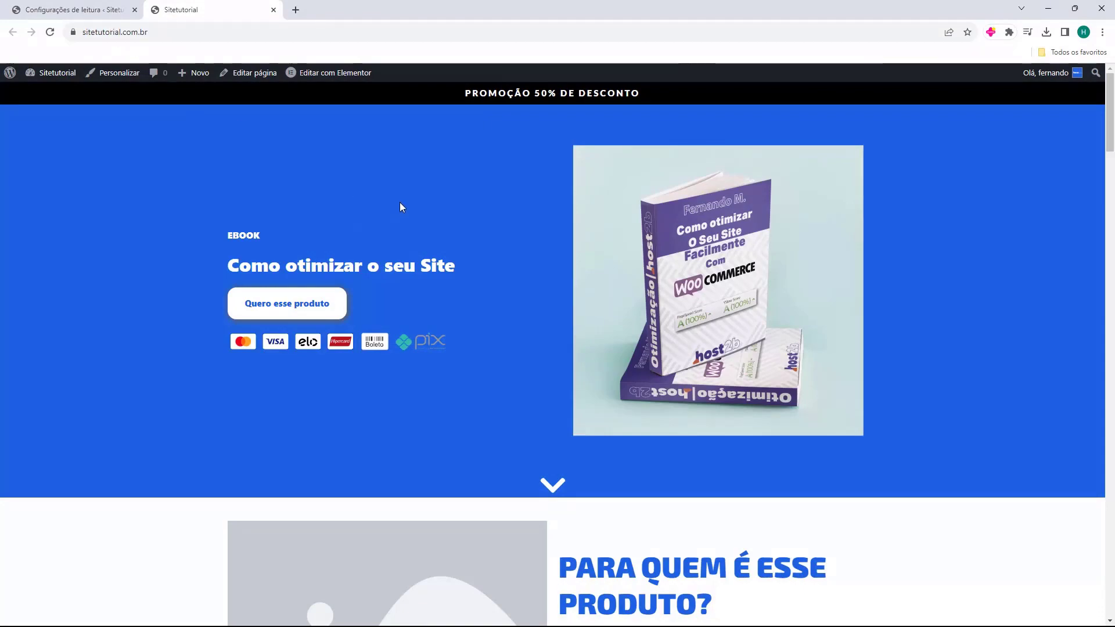
scroll(545, 373, down, 20)
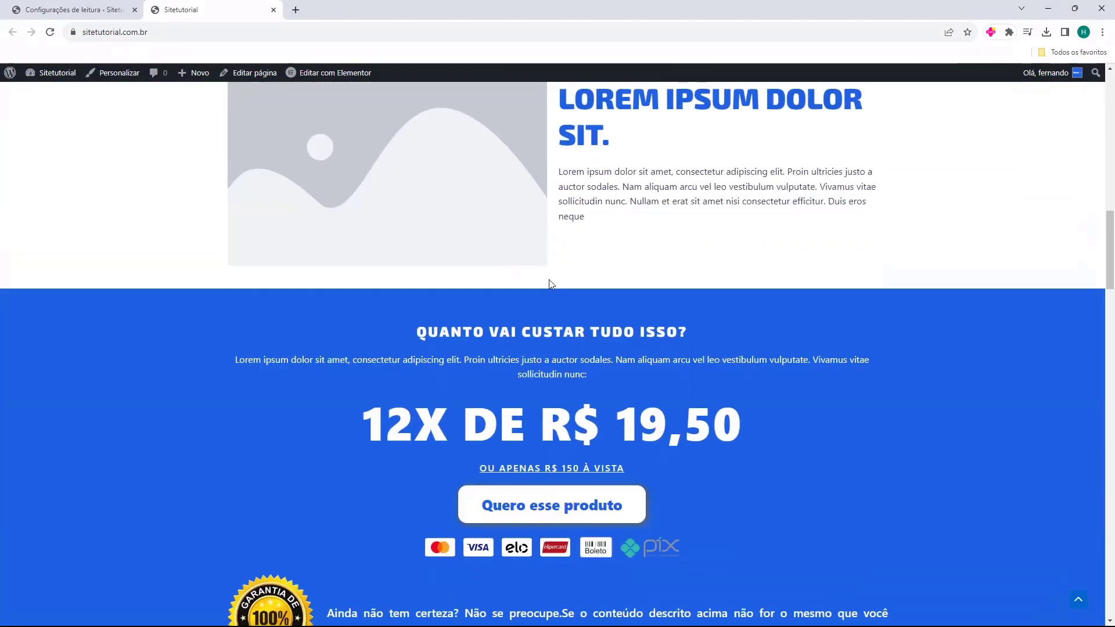
scroll(544, 464, down, 3)
scroll(443, 453, up, 15)
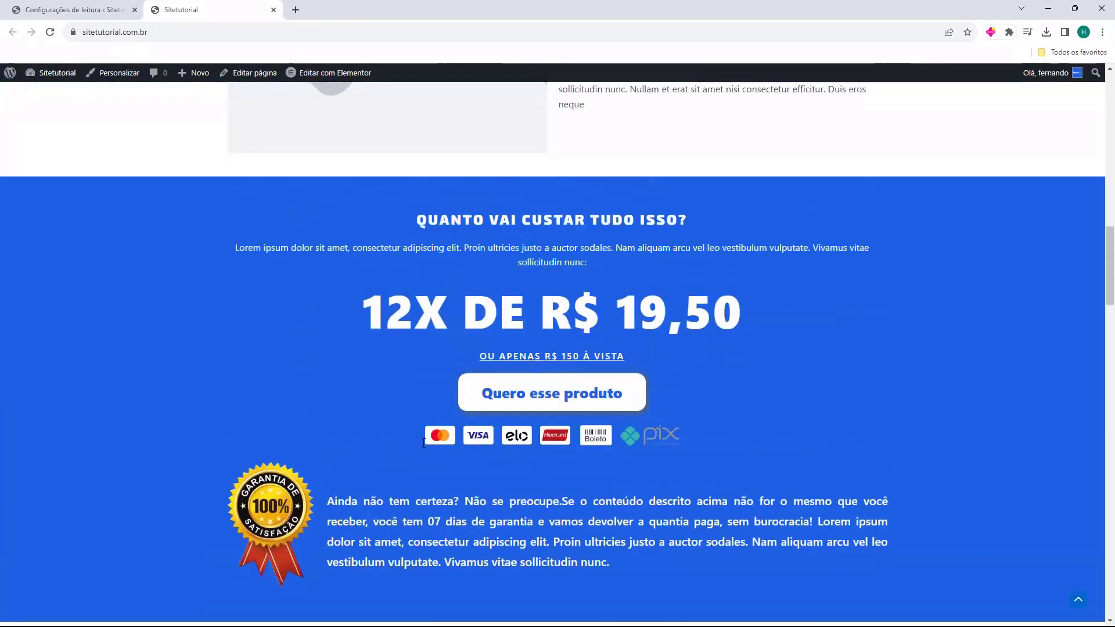
scroll(419, 443, up, 6)
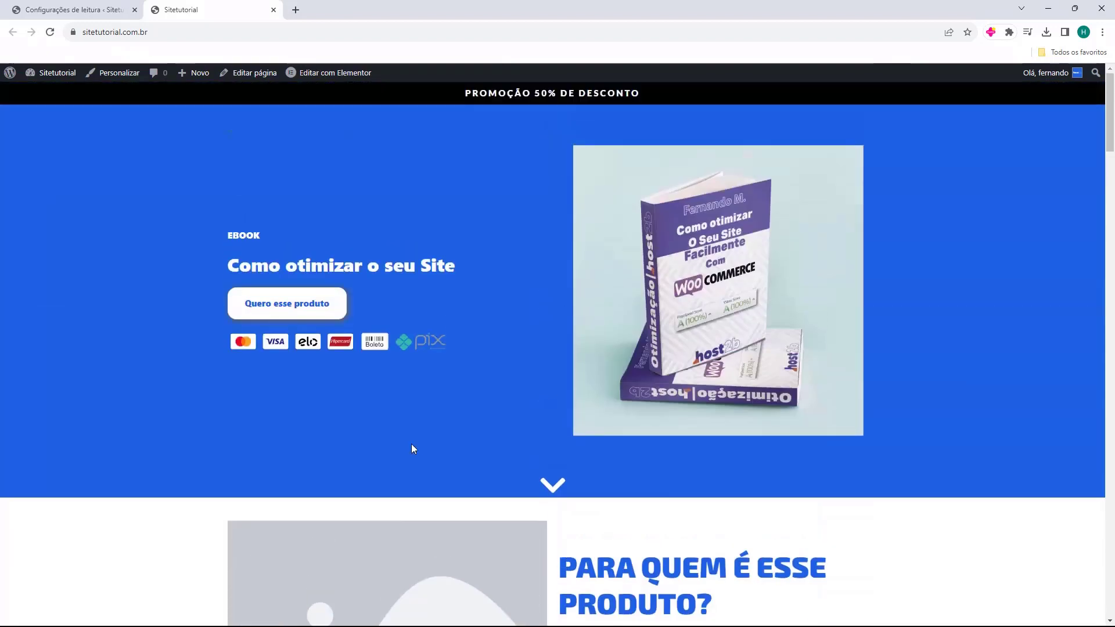
click(292, 312)
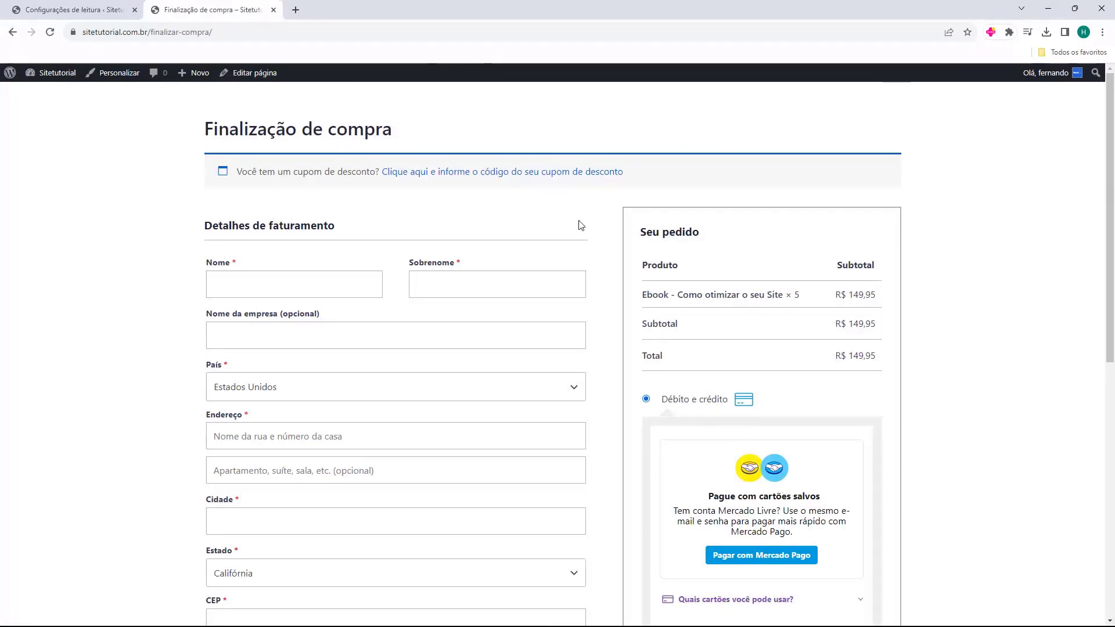
scroll(581, 225, down, 8)
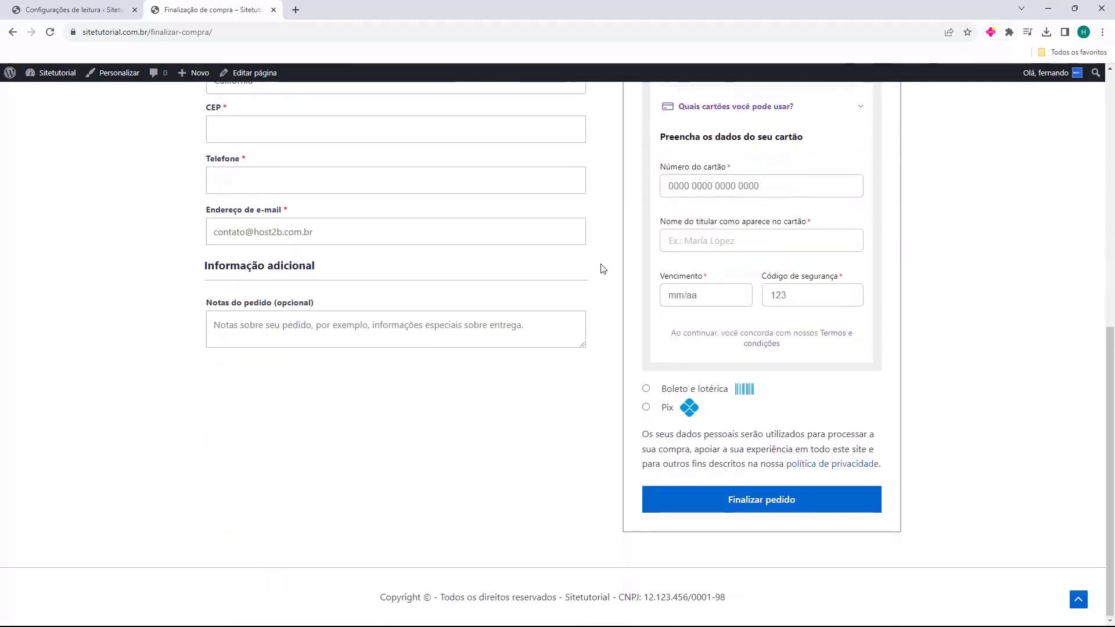
scroll(606, 277, up, 8)
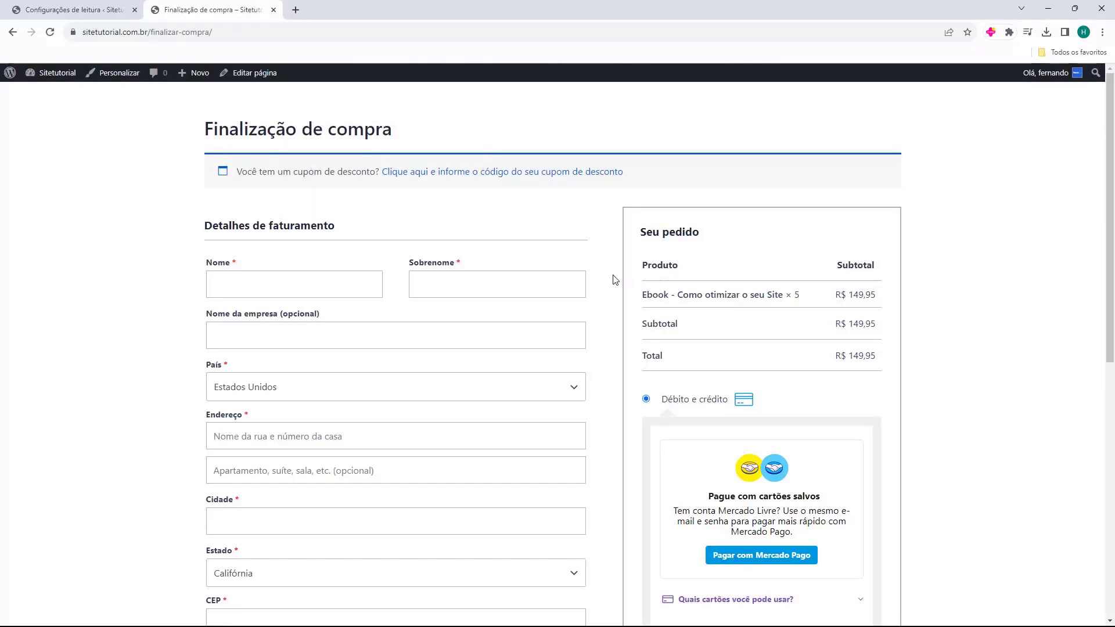
Back on the homepage, follow the pricing section's 'Quero esse produto' button to checkout and review the order.
click(127, 32)
key(Return)
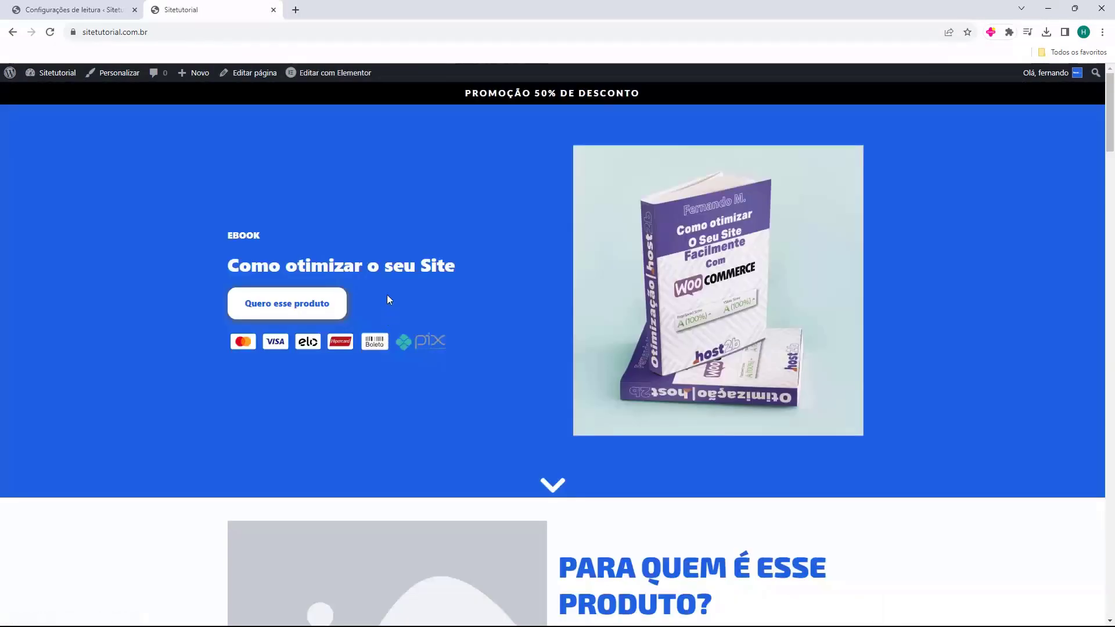
scroll(430, 227, down, 12)
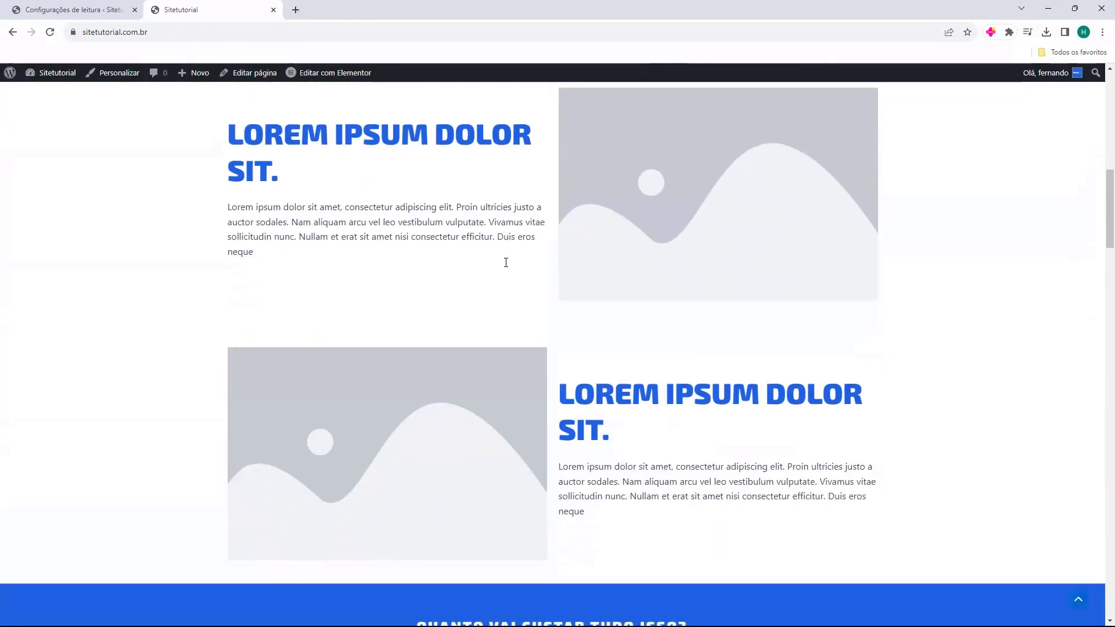
scroll(504, 273, down, 18)
scroll(498, 299, up, 6)
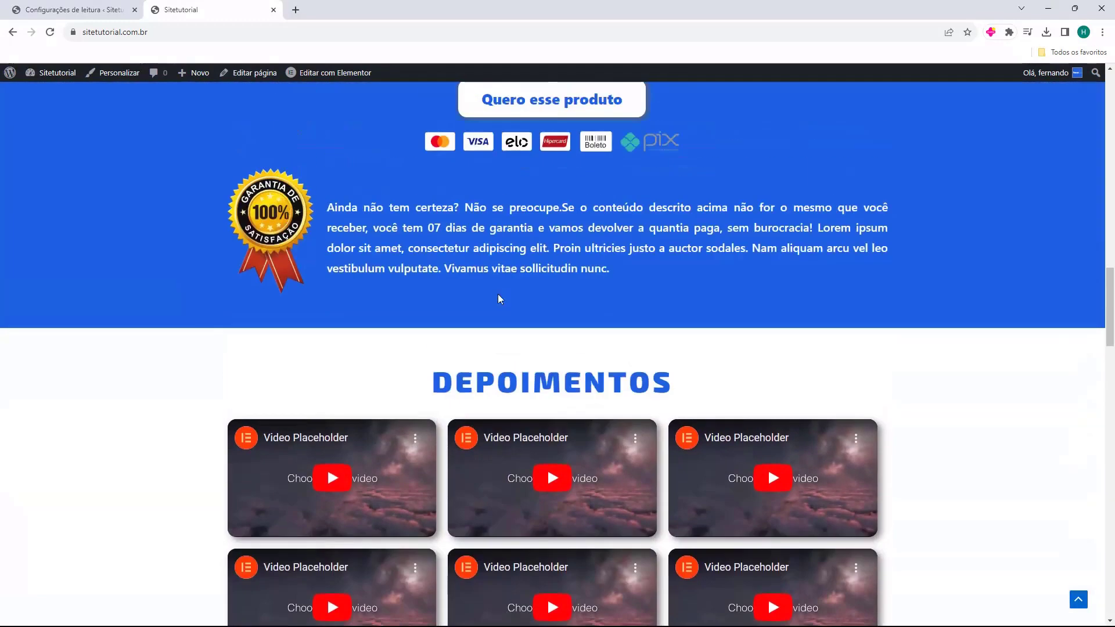
scroll(497, 300, up, 4)
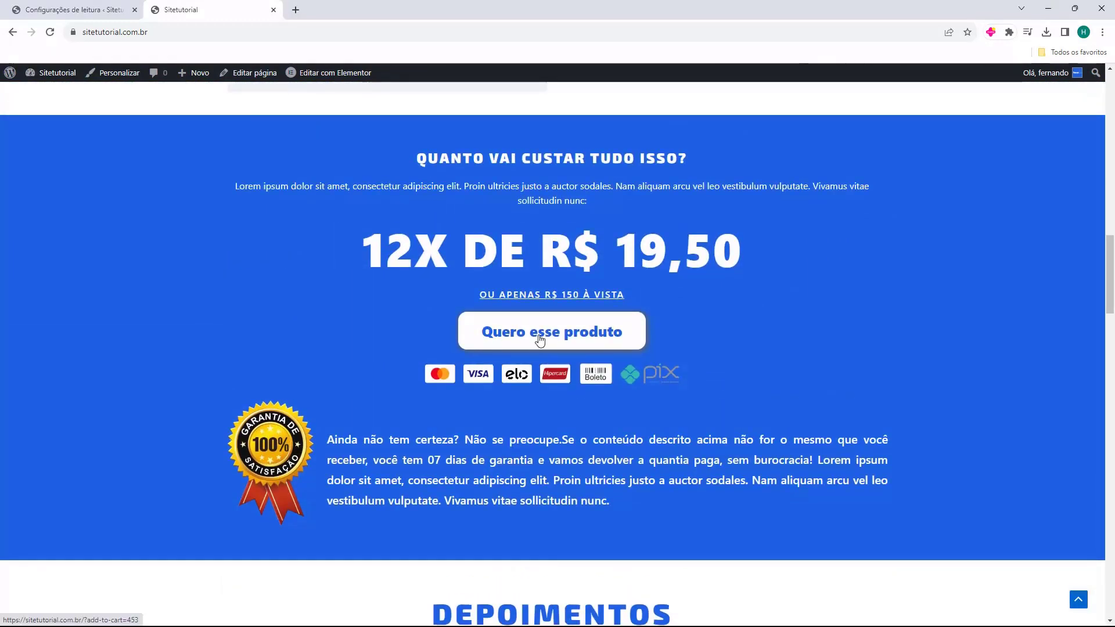
click(540, 339)
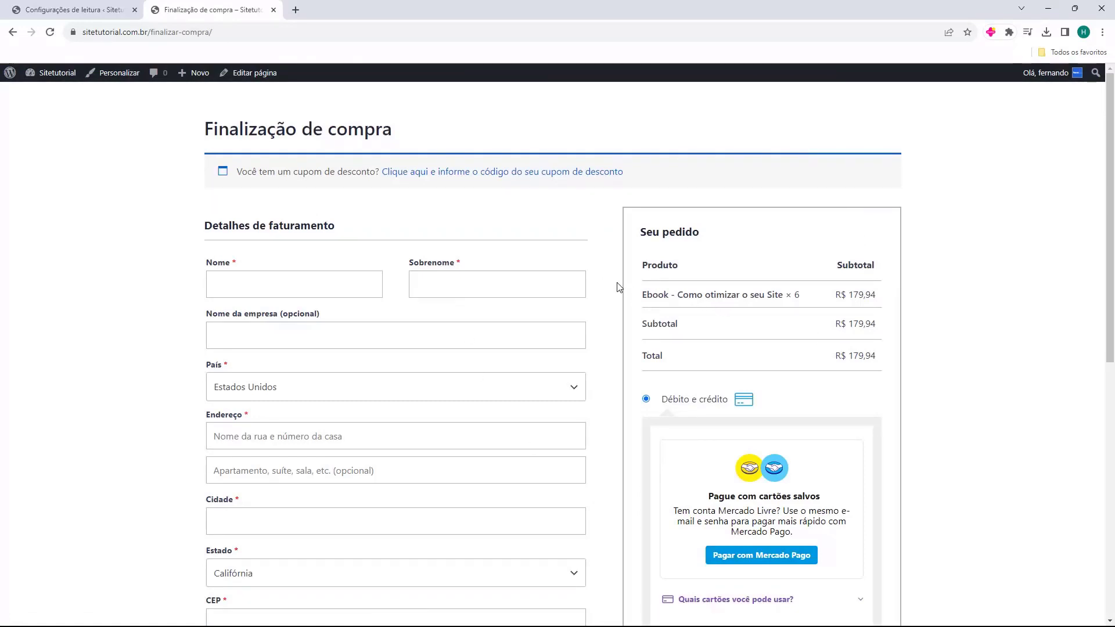
scroll(601, 242, down, 4)
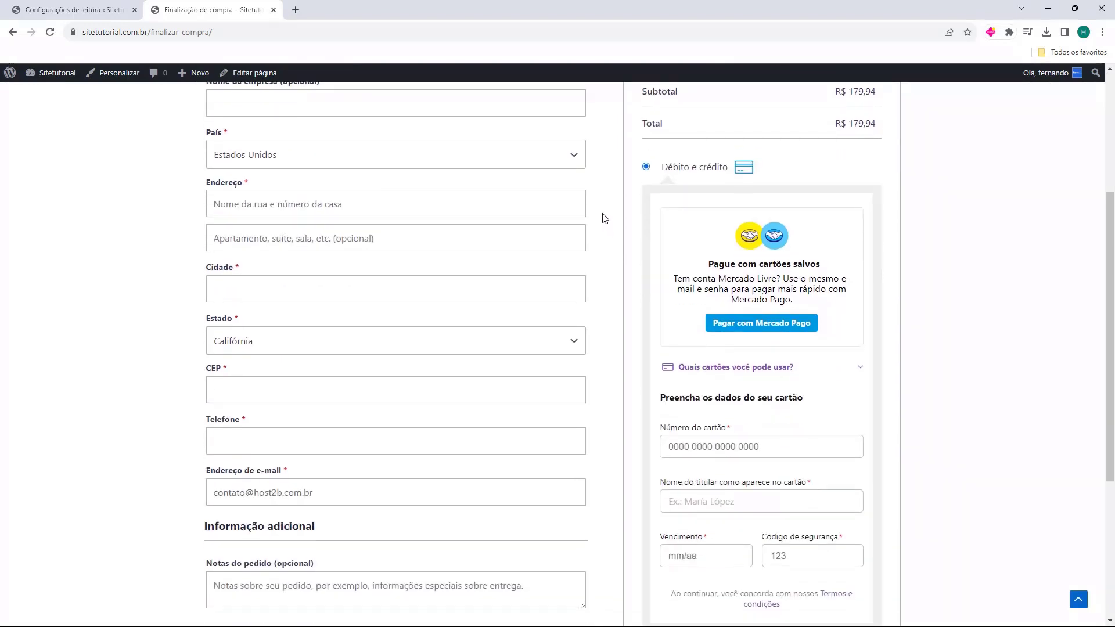
scroll(604, 219, up, 1)
scroll(376, 162, up, 2)
scroll(416, 316, down, 5)
scroll(703, 175, down, 5)
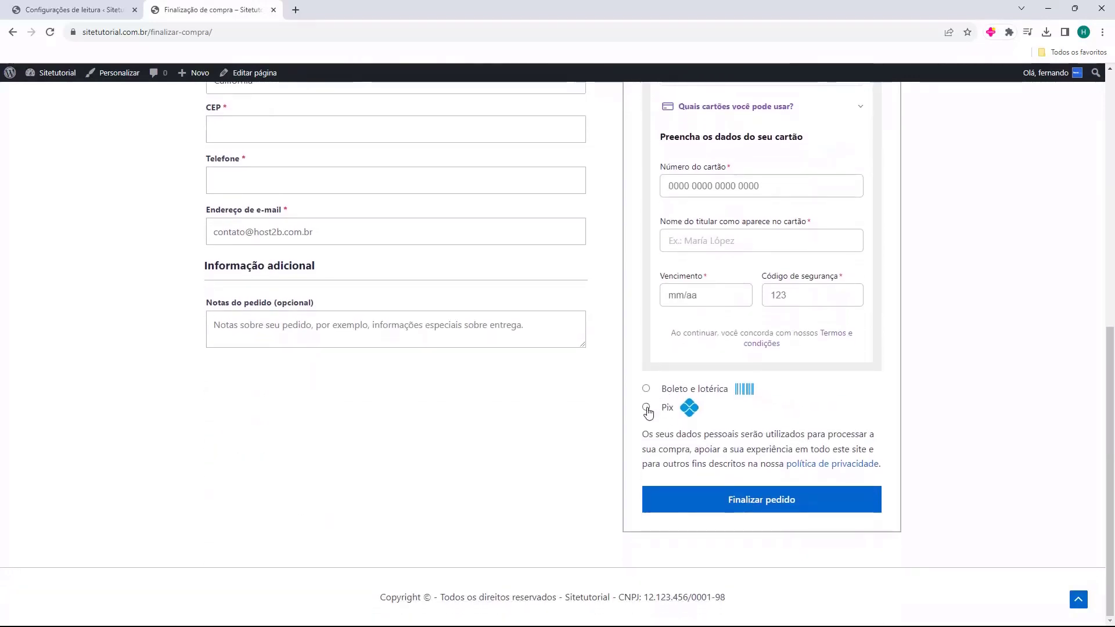
click(755, 509)
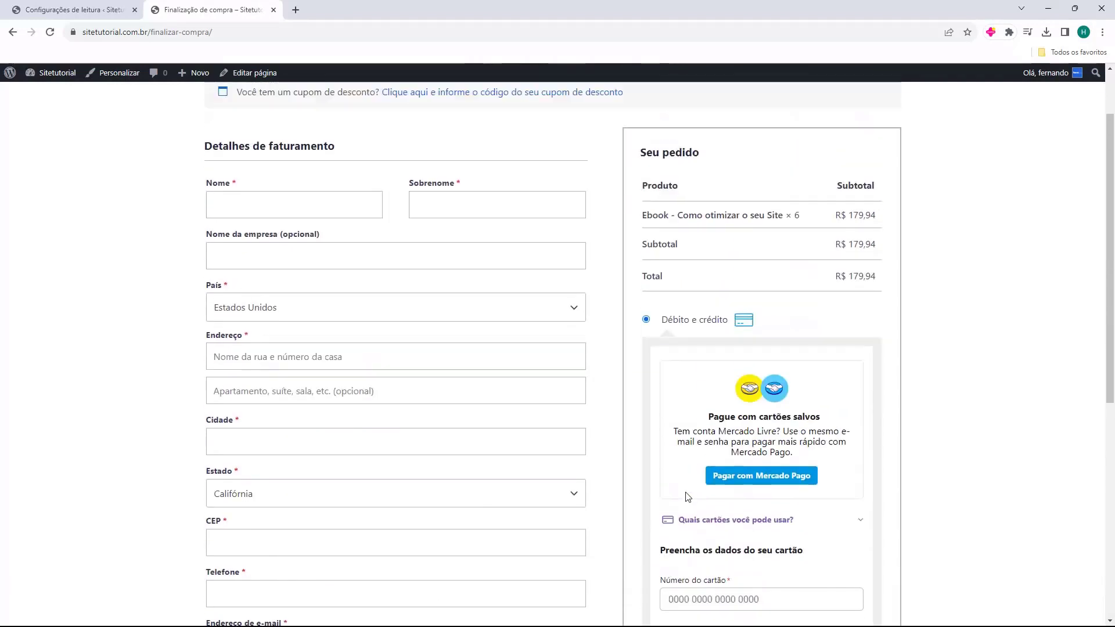